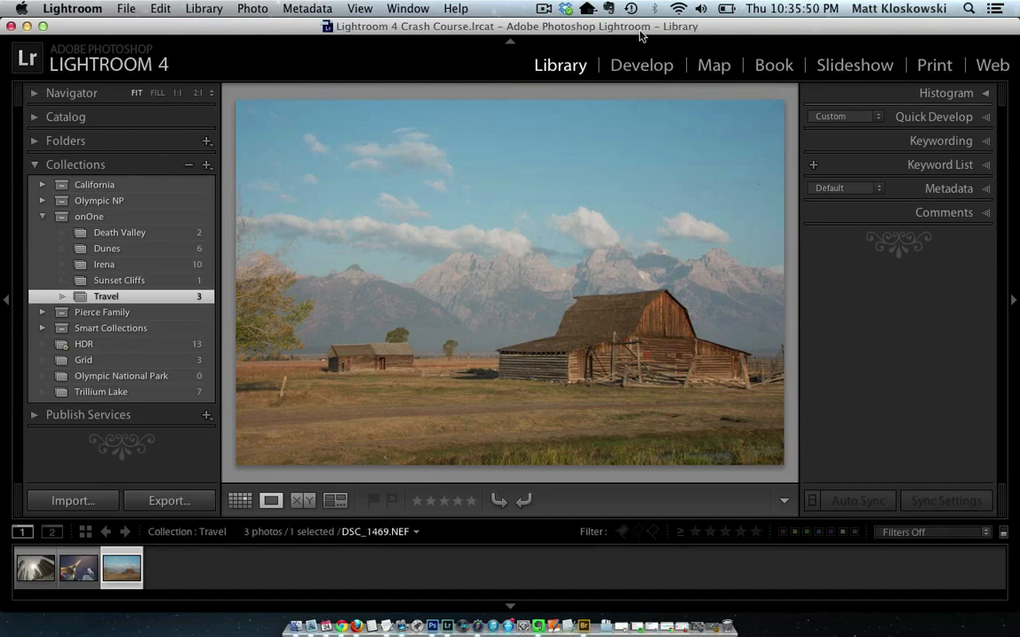
Open the barn photo in the Develop module, narrow the presets area and collapse the histogram
left_click(643, 68)
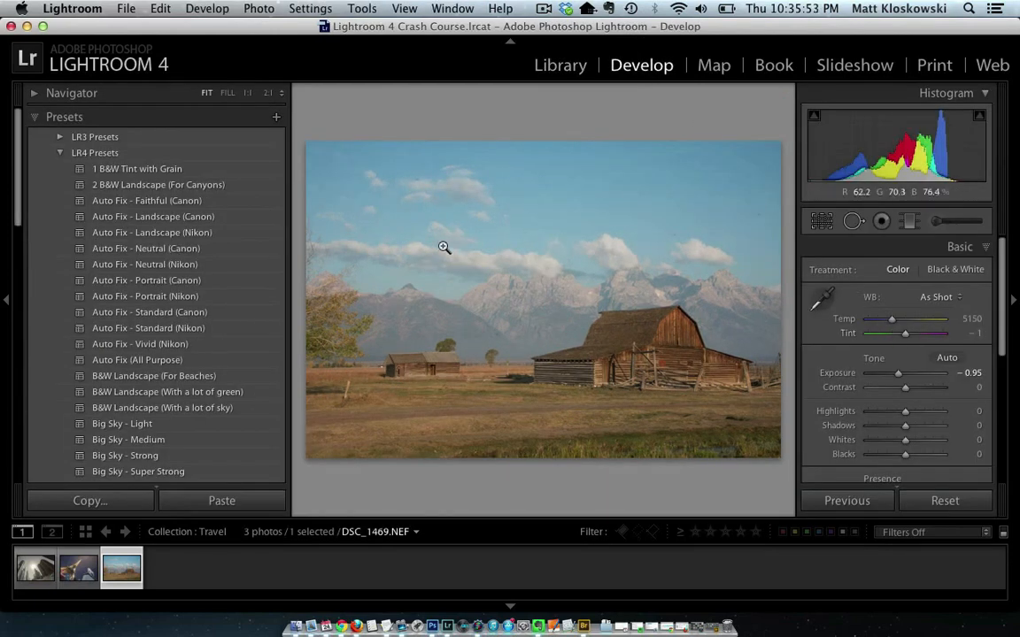
left_click_drag(289, 237, 141, 212)
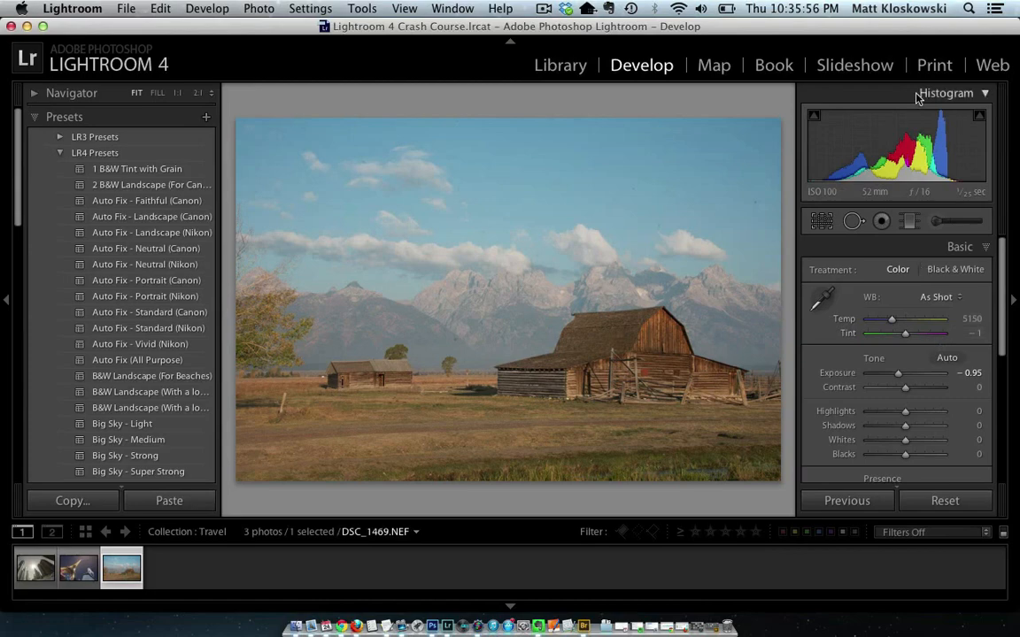
left_click(983, 93)
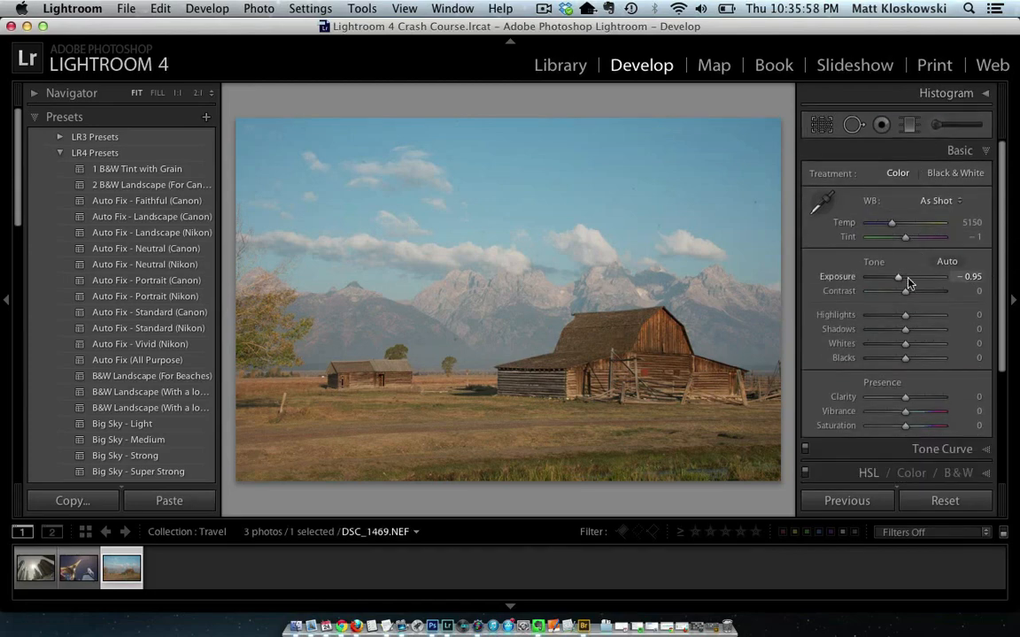
Adjust the photo's basic settings to temperature 5127, exposure −1.10, highlights −89, whites +37 and blacks −30
mouse_move(900, 278)
left_mouse_down()
mouse_move(909, 278)
mouse_move(897, 279)
left_mouse_up()
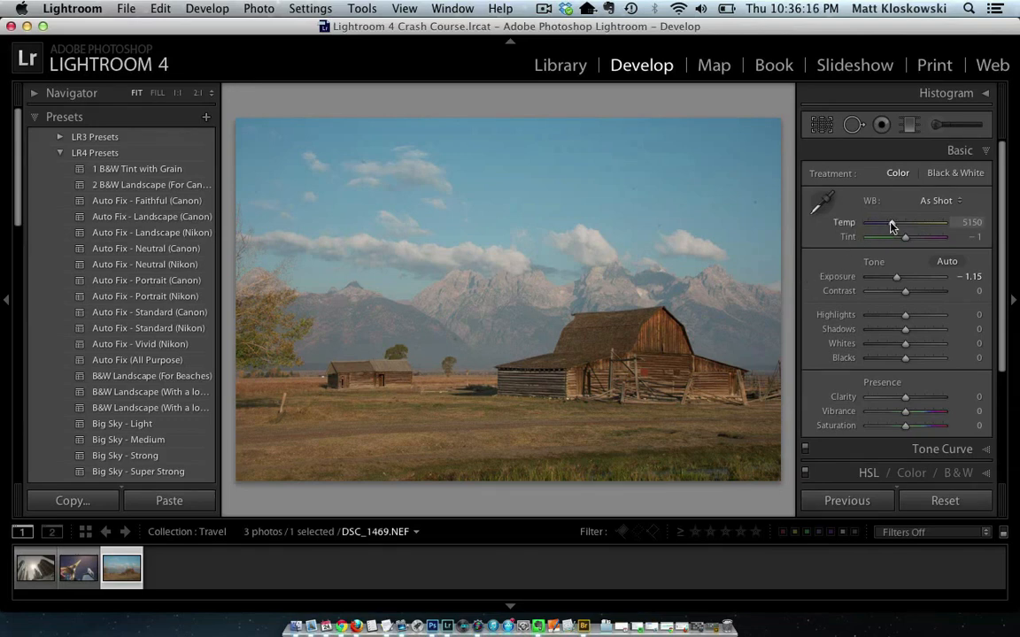
left_click_drag(892, 227, 890, 227)
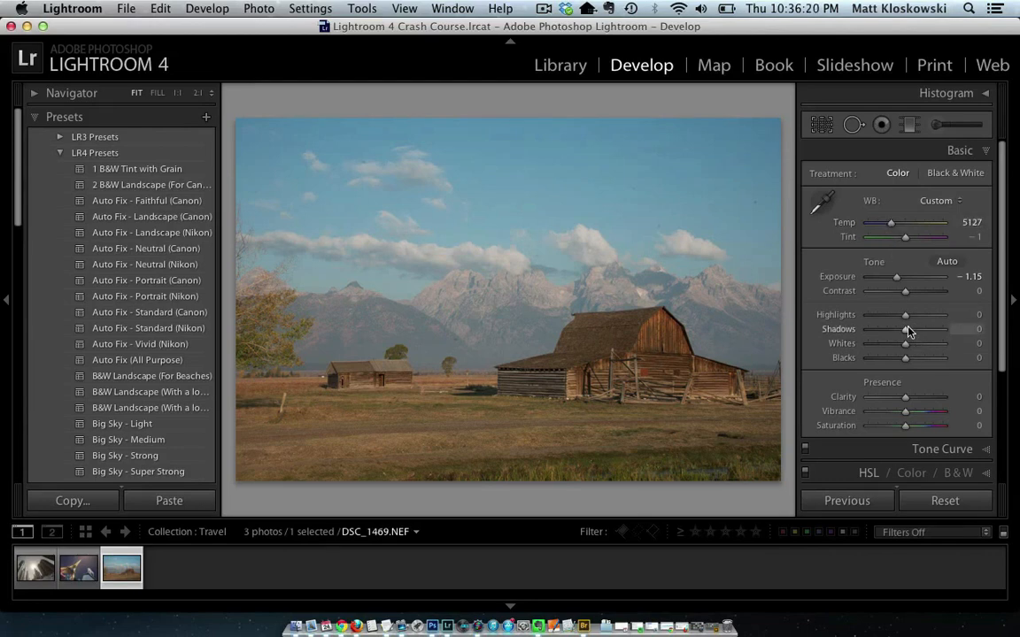
left_click_drag(905, 316, 872, 320)
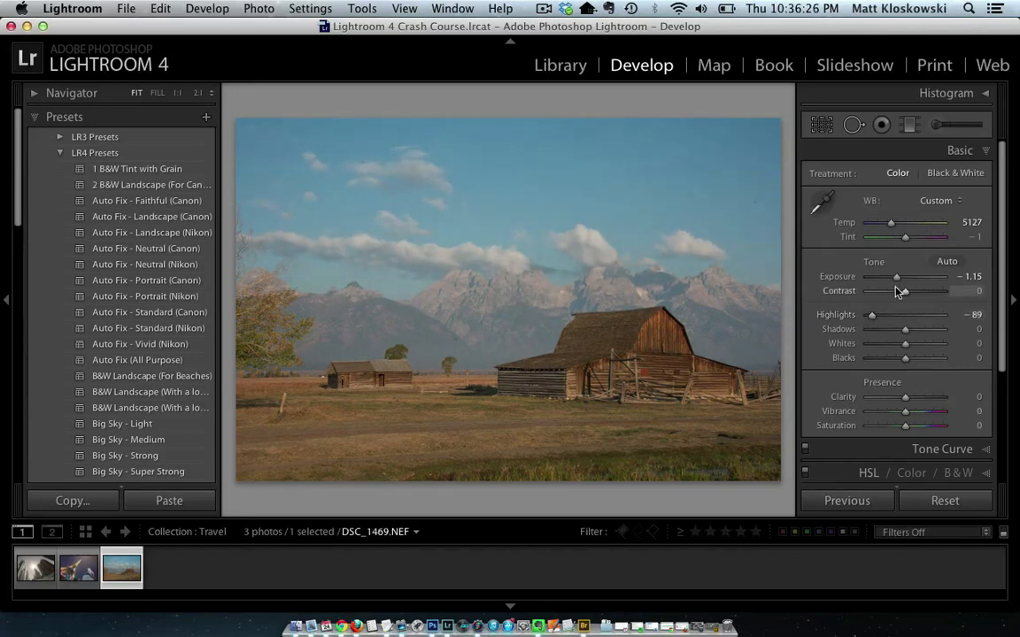
left_click_drag(900, 284, 901, 283)
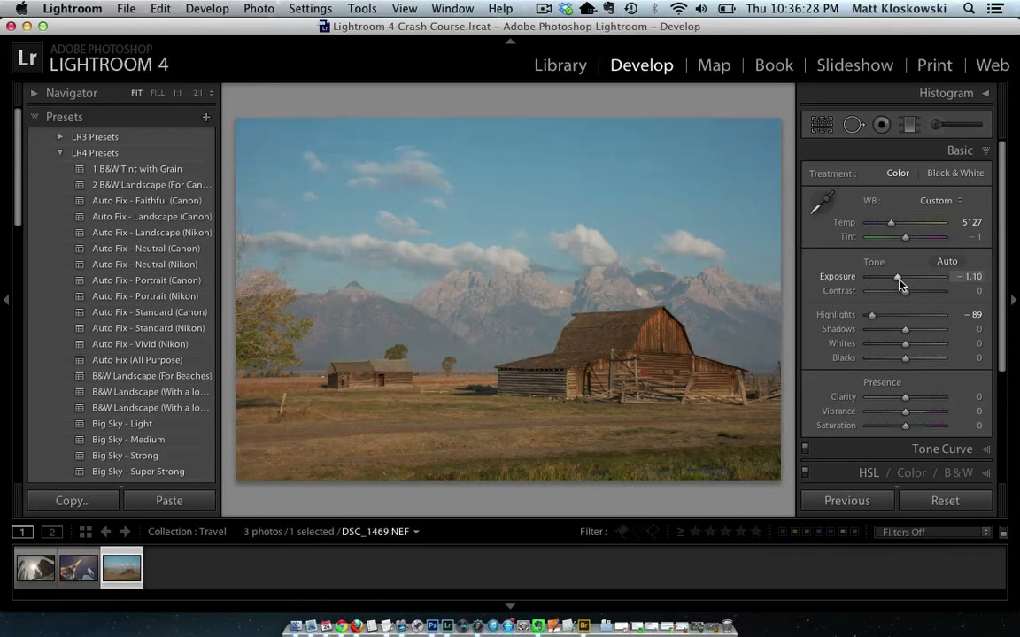
mouse_move(907, 350)
left_mouse_down()
mouse_move(926, 348)
mouse_move(894, 358)
left_mouse_up()
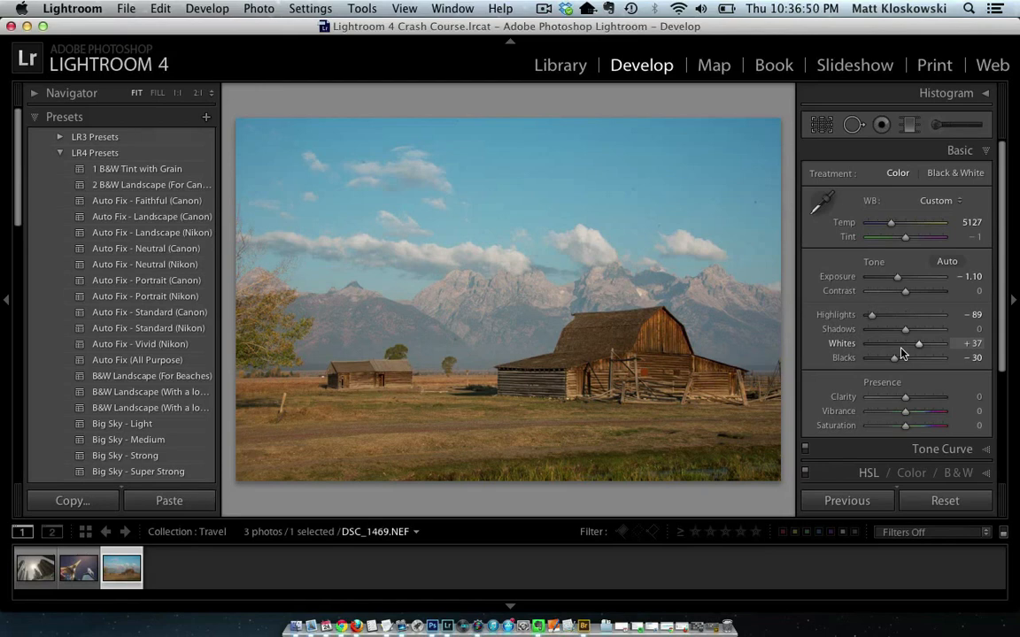
Switch to Photoshop and set up the Spot Healing Brush with a brush size of 100
key("super+Tab")
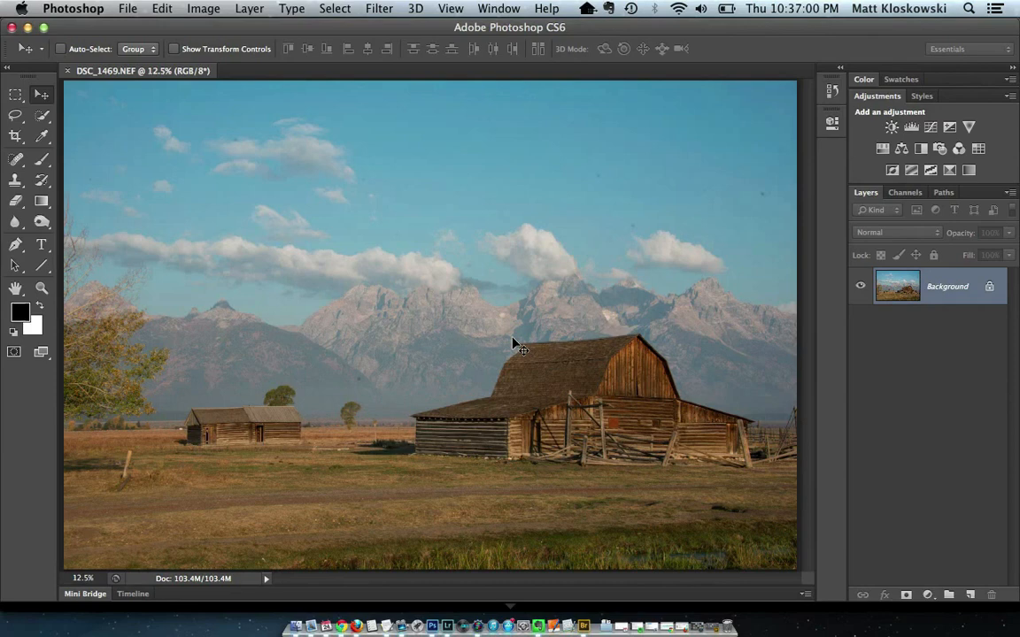
key("j")
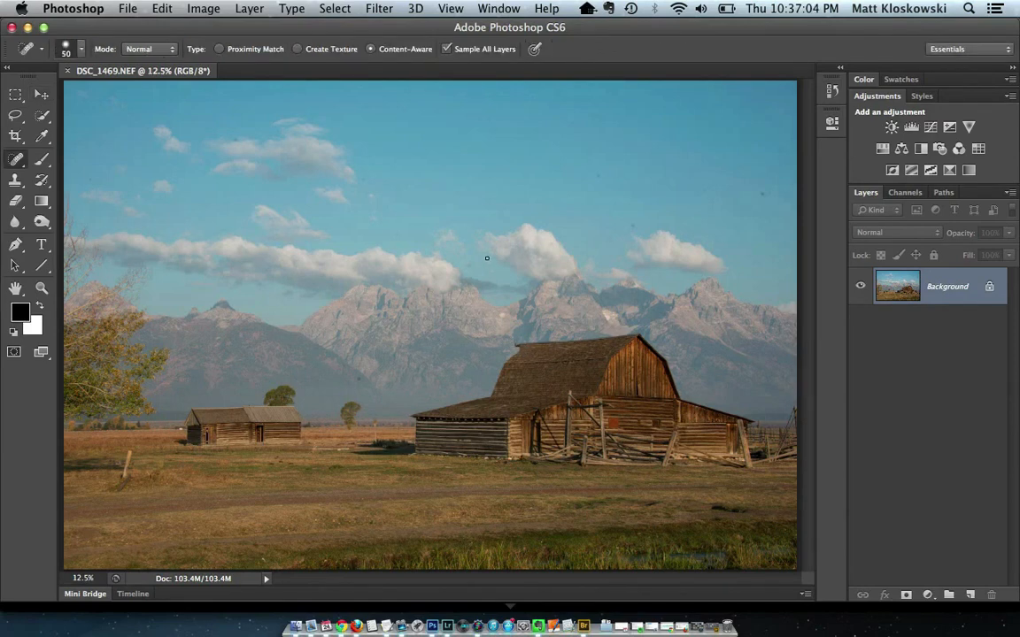
key("bracketright")
key("bracketright")
key("bracketright")
left_click(15, 158)
left_click(66, 159)
Heal the dust spots in the left part of the sky and on the upper cloud
key("super+equal")
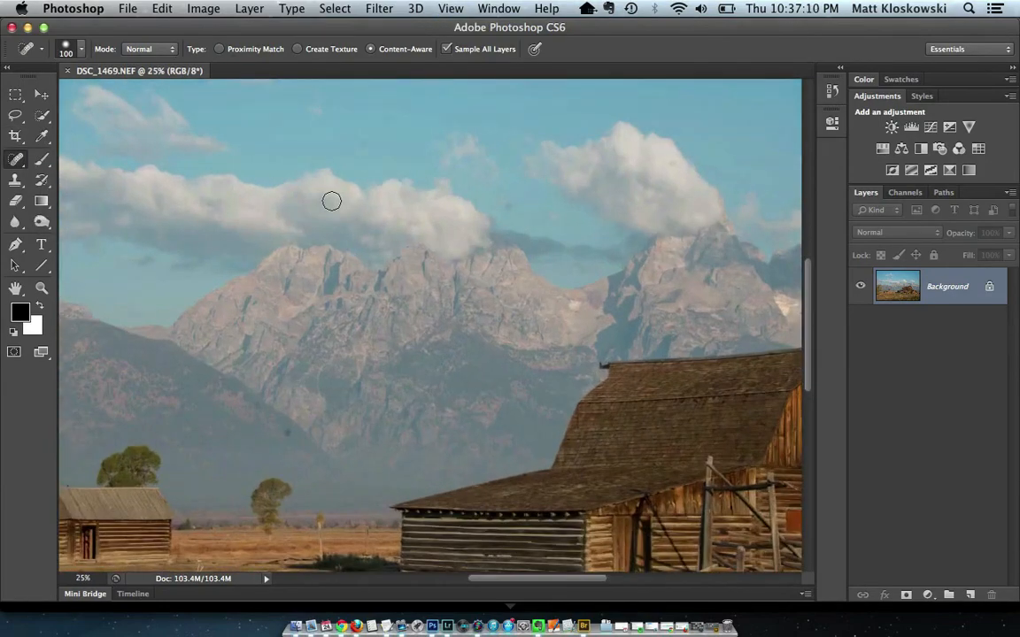
scroll(331, 200, "up", 5)
scroll(331, 201, "left", 3)
scroll(331, 201, "up", 2)
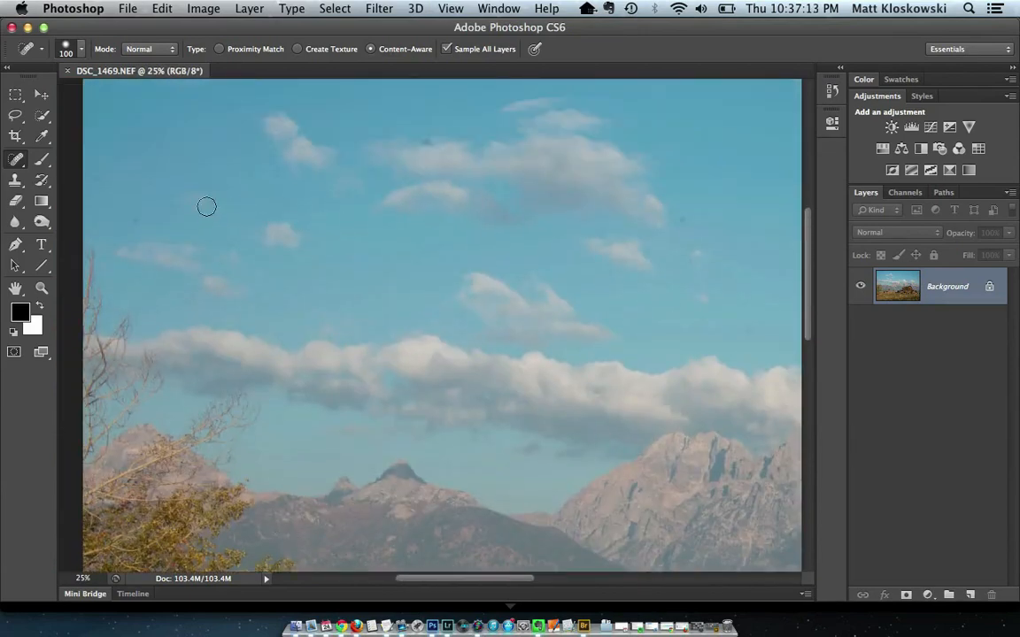
left_click(136, 224)
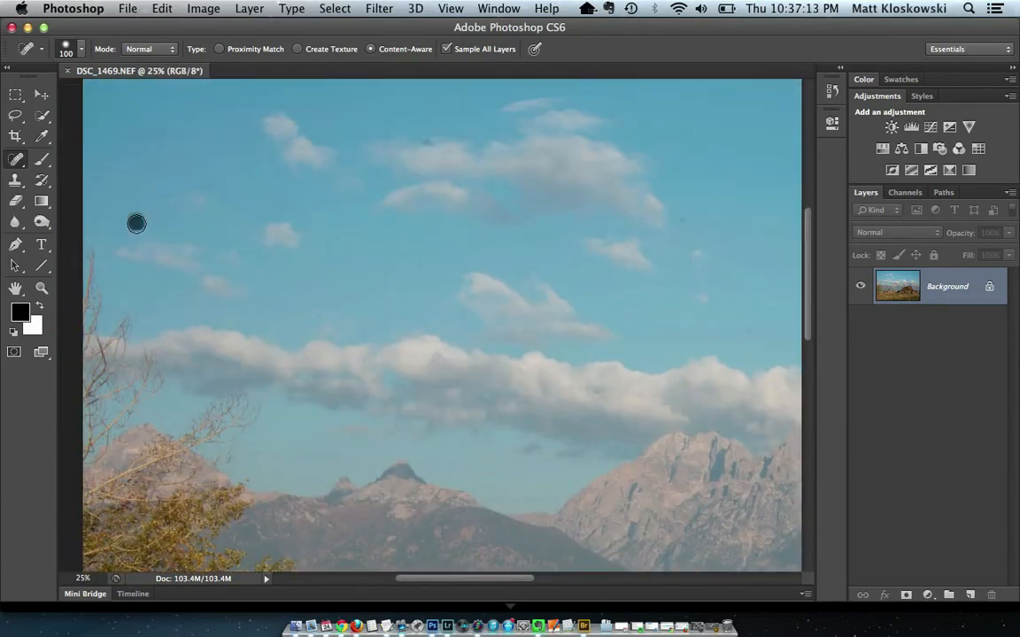
left_click(425, 139)
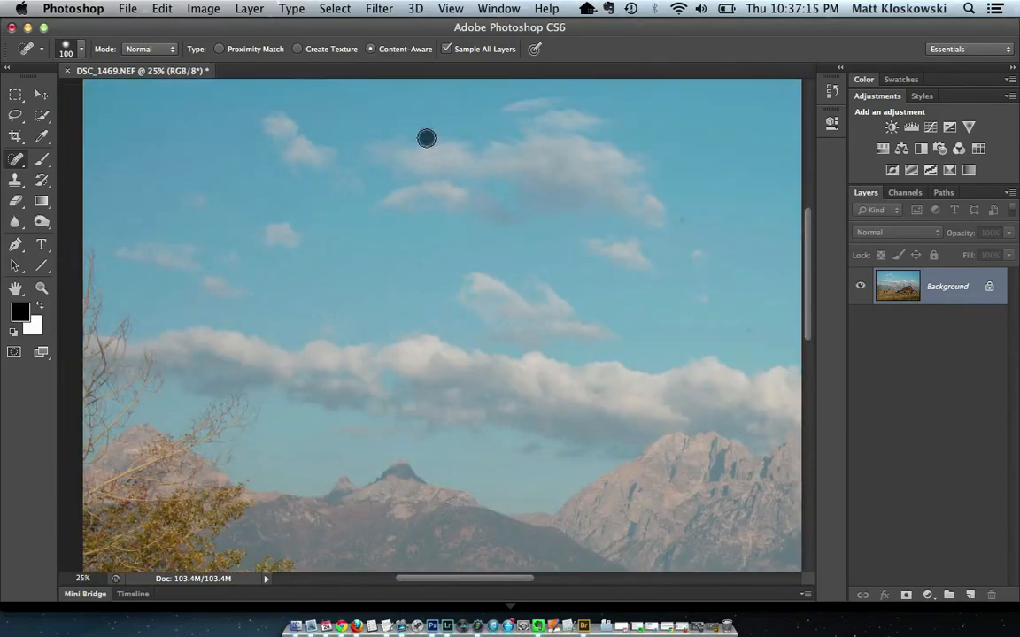
left_click(101, 130)
left_click(88, 121)
Heal the dust spots in the middle of the sky, above the clouds over the mountains
scroll(346, 268, "right", 5)
scroll(346, 268, "up", 3)
scroll(346, 268, "right", 2)
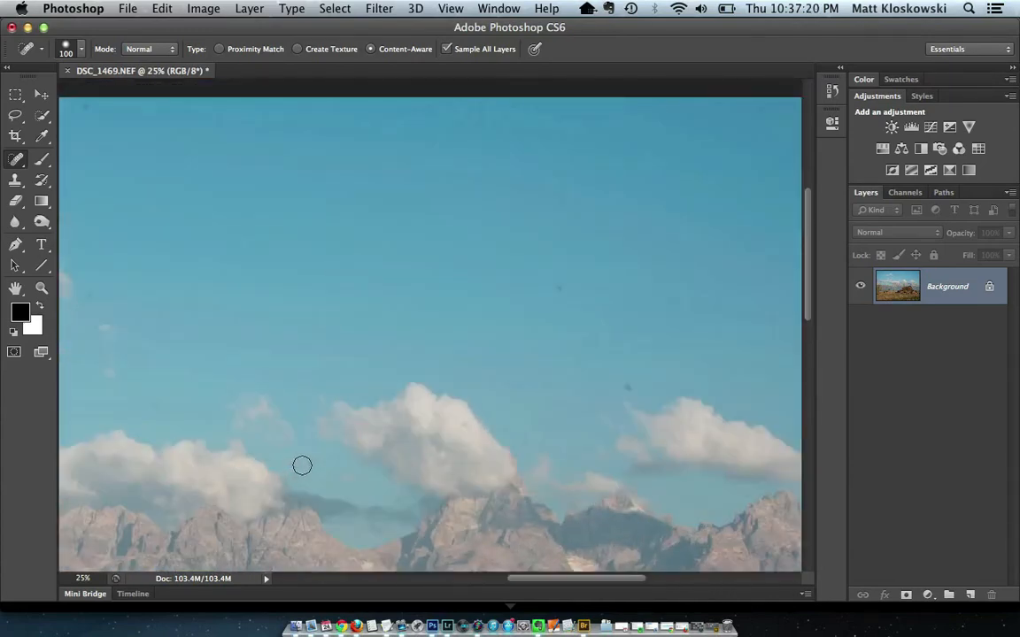
left_click(268, 415)
left_click(154, 405)
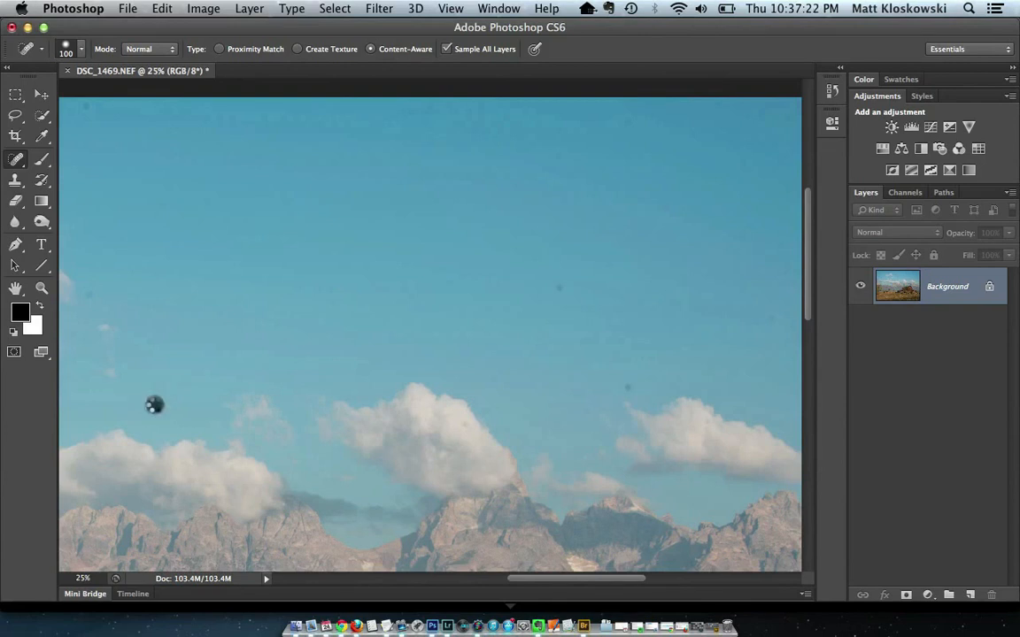
left_click(88, 287)
left_click(558, 288)
Heal the remaining dust spots in the right part of the sky and near its upper edge
scroll(574, 363, "right", 5)
scroll(575, 363, "up", 2)
scroll(575, 363, "up", 2)
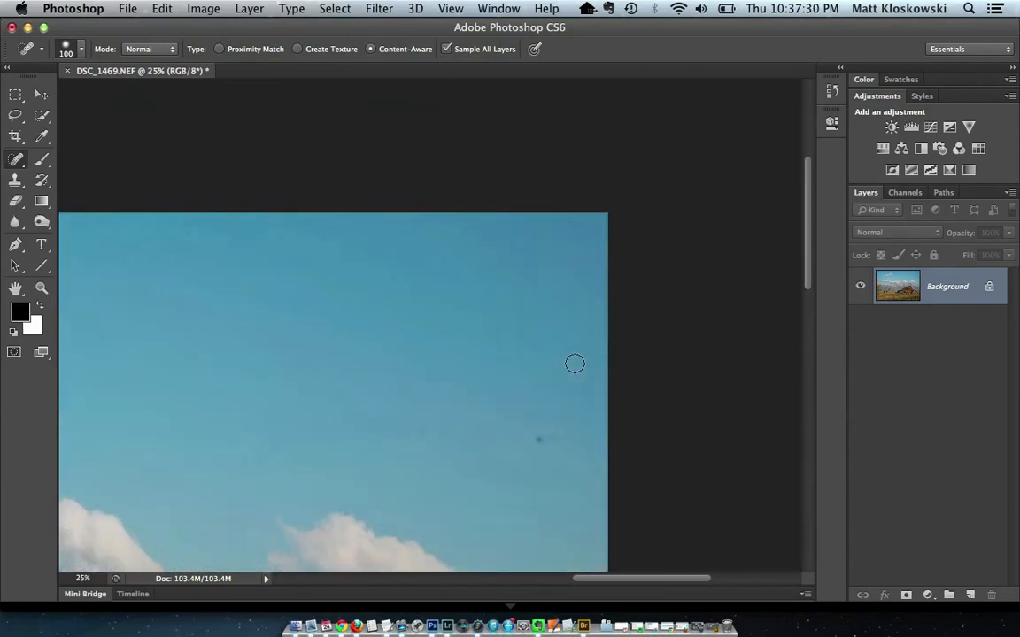
left_click(542, 438)
left_click_drag(581, 397, 569, 394)
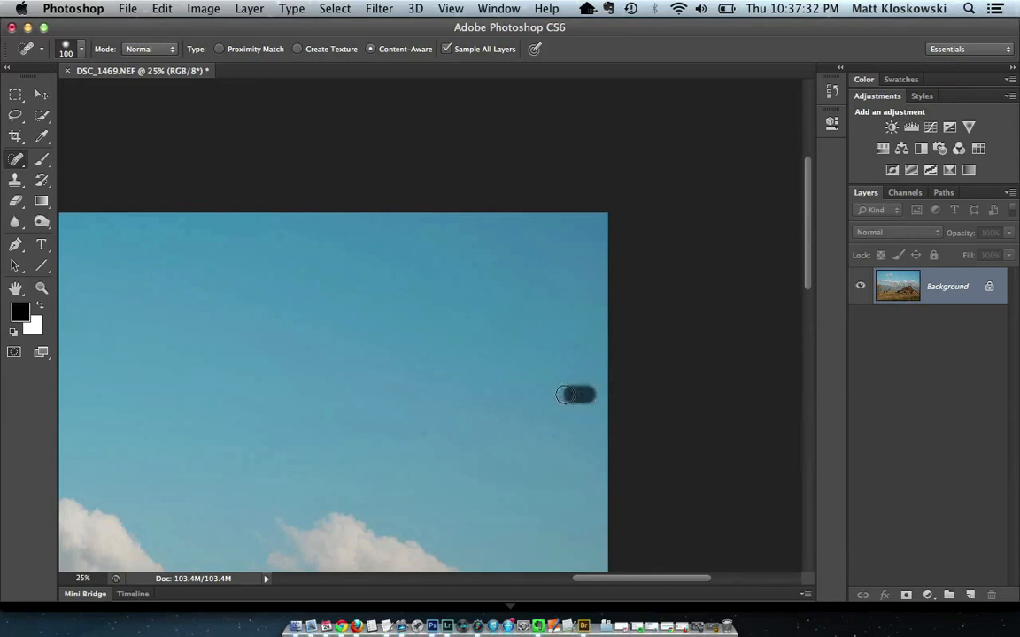
left_click(529, 423)
scroll(420, 433, "left", 5)
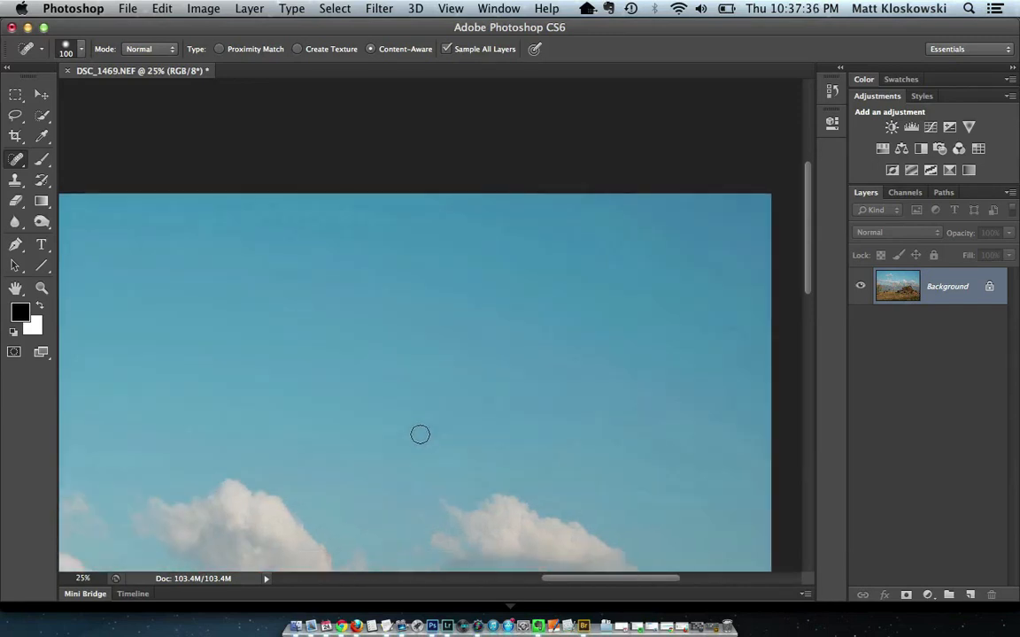
left_click(505, 228)
Remove the dark patches in the grass in front of the barn with the Spot Healing Brush
scroll(498, 366, "down", 15)
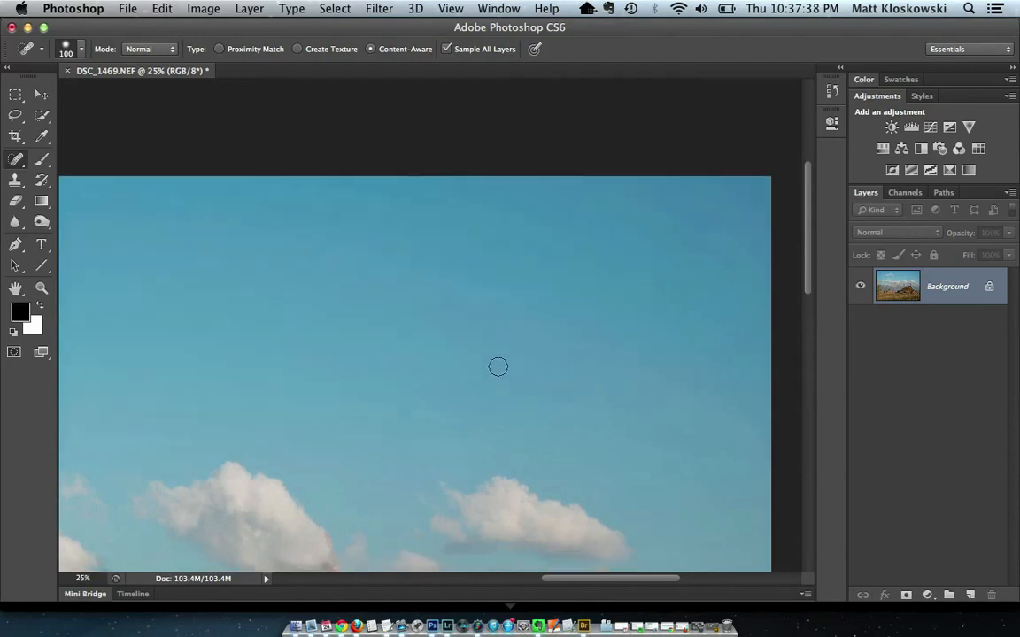
scroll(499, 366, "down", 5)
scroll(498, 366, "right", 6)
scroll(498, 366, "up", 2)
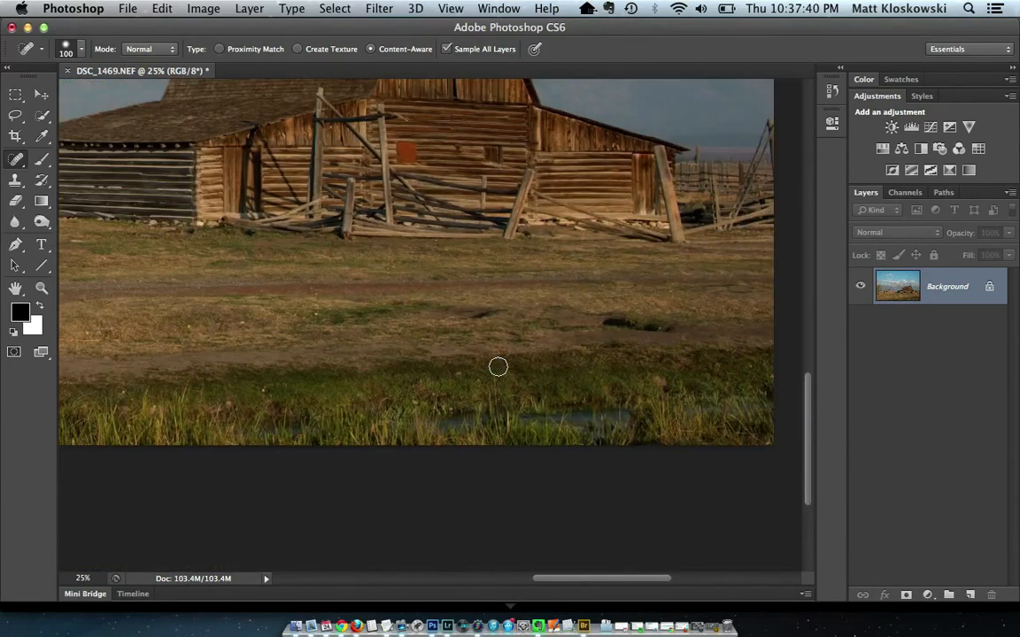
left_click_drag(606, 321, 680, 328)
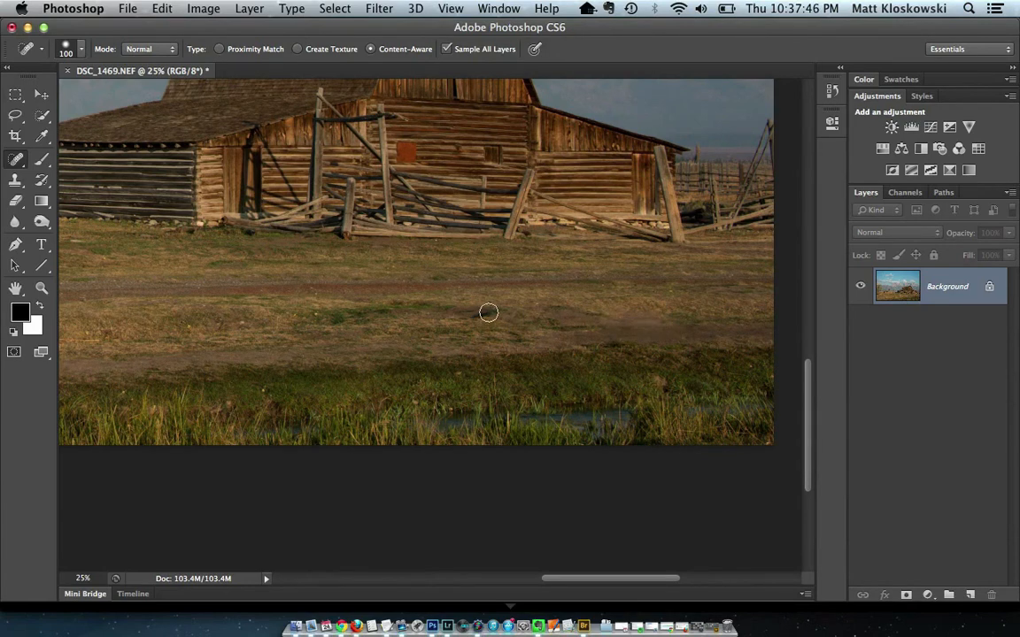
left_click_drag(503, 305, 476, 310)
left_click(472, 313)
Remove the wooden post and the small distracting spots in the field near the small cabin
scroll(561, 305, "left", 10)
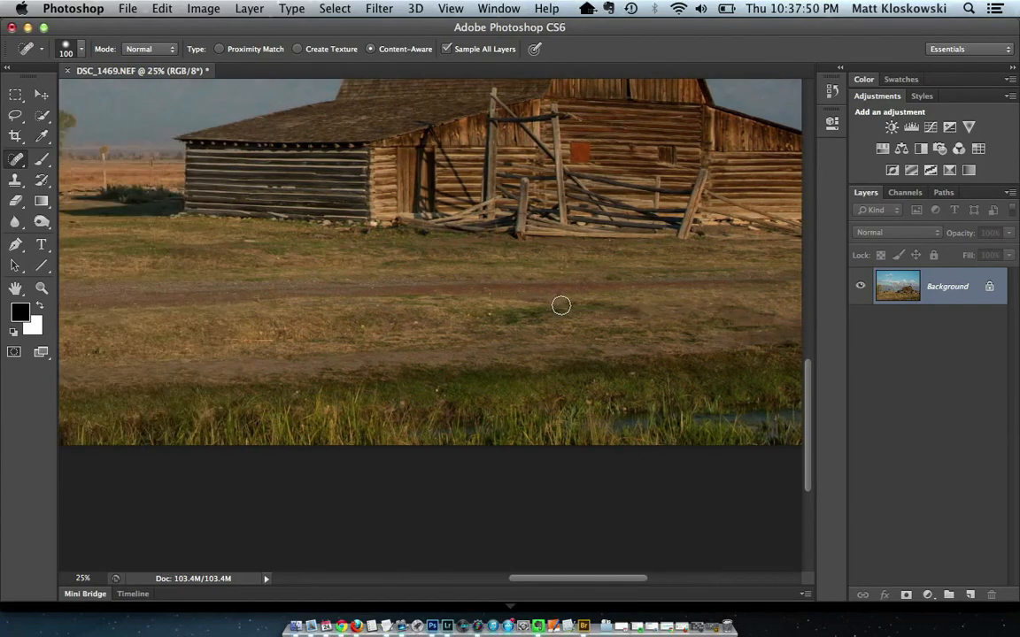
scroll(561, 306, "left", 10)
scroll(561, 305, "up", 4)
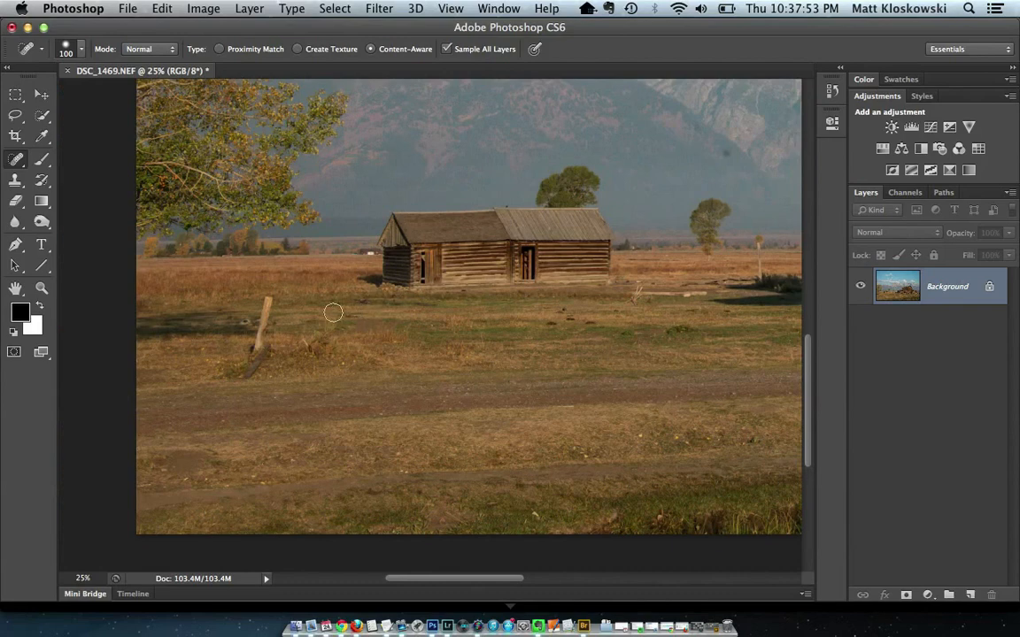
left_click_drag(267, 297, 236, 378)
left_click(246, 321)
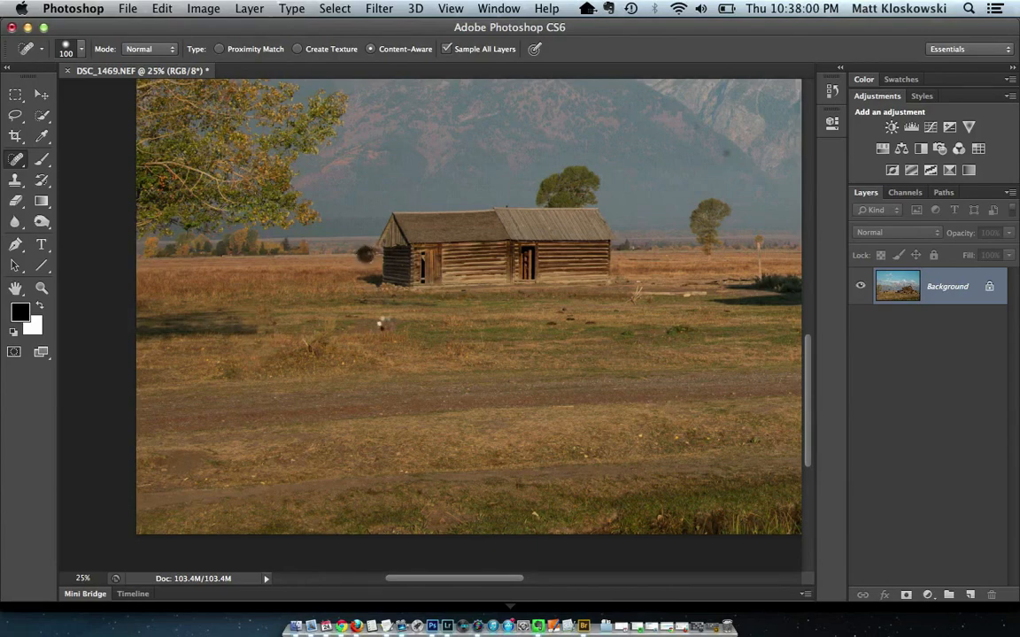
Heal the dark spot on the mountainside above the lone small tree
scroll(442, 430, "up", 5)
scroll(441, 429, "right", 5)
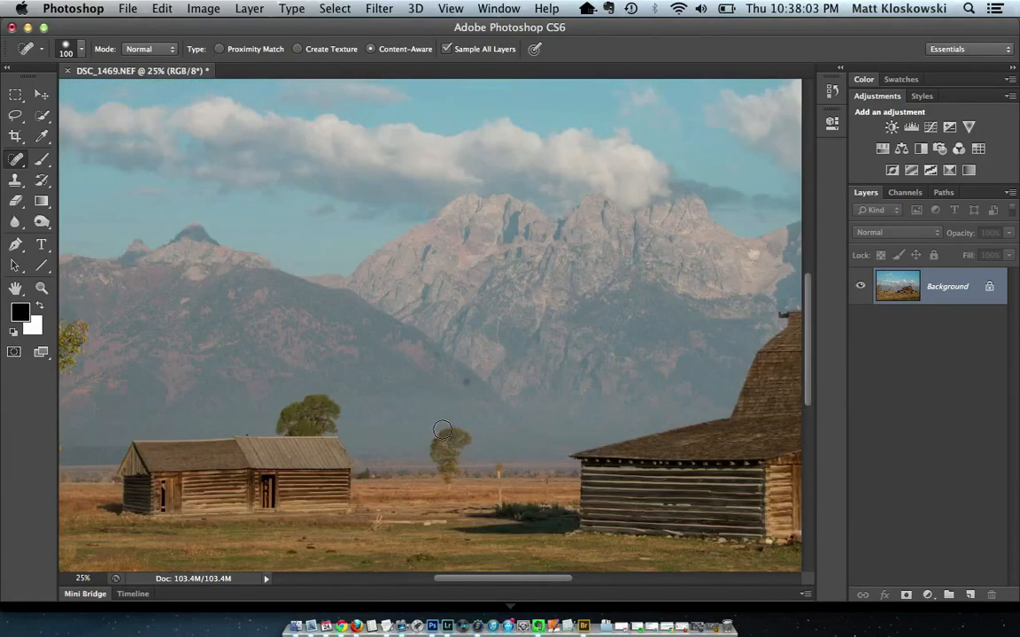
left_click(461, 382)
Heal the spots along the upper edge of the sky above the clouds
scroll(496, 443, "up", 5)
scroll(496, 443, "left", 5)
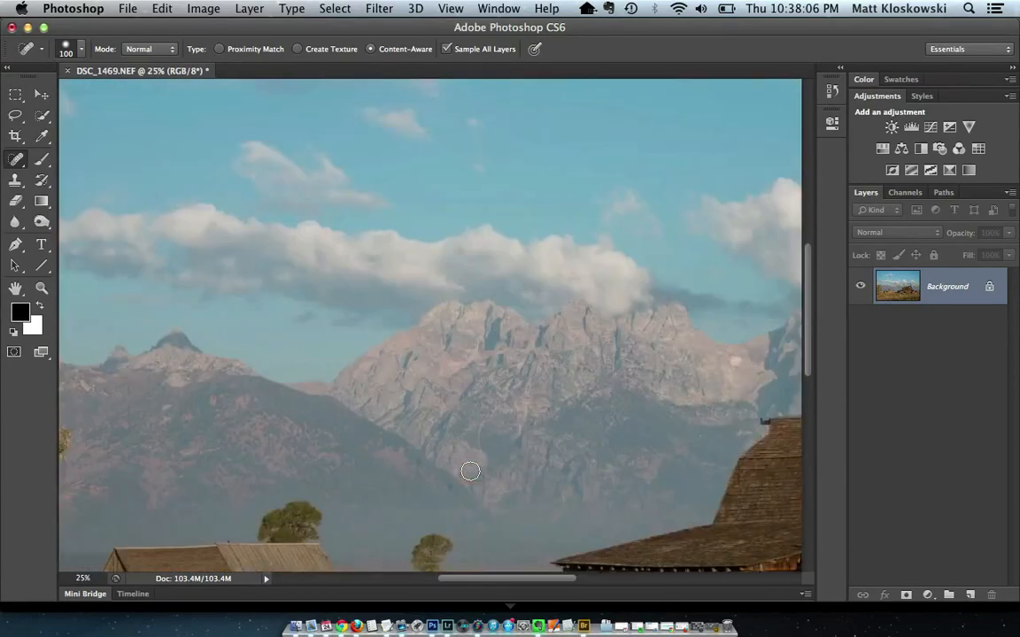
scroll(470, 471, "left", 2)
scroll(470, 471, "up", 10)
scroll(471, 471, "right", 5)
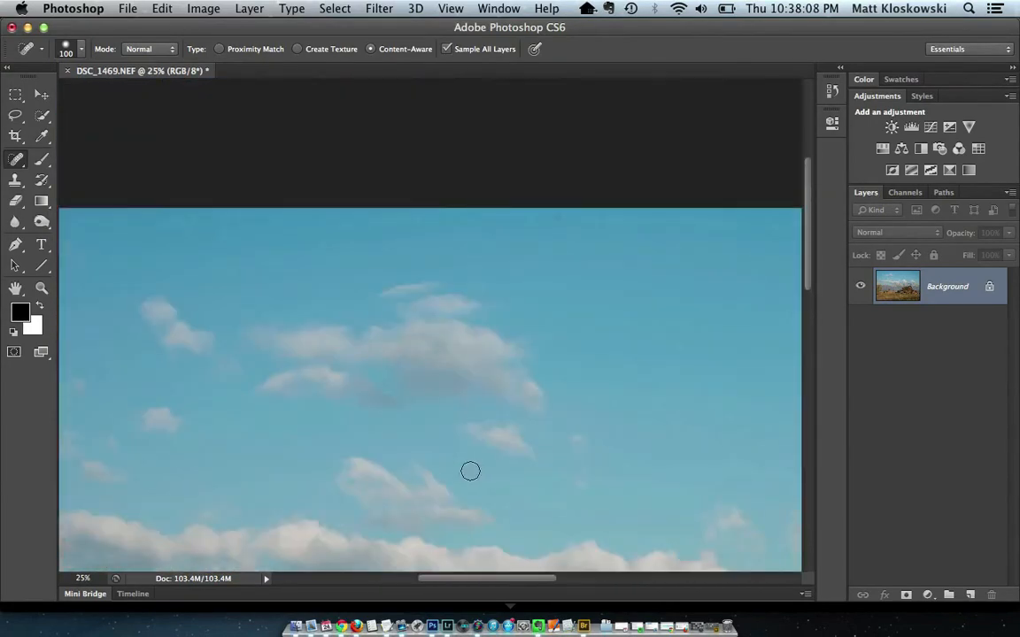
left_click(366, 216)
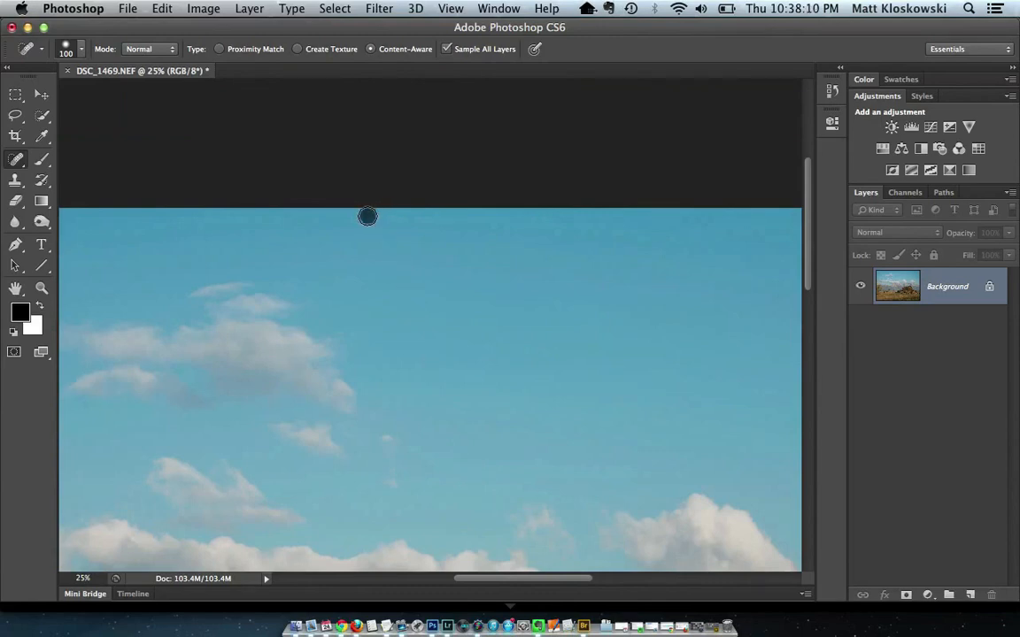
left_click(285, 214)
Check the whole retouched photo, send it to Perfect Effects 4 and show the list of effect categories
scroll(378, 287, "down", 8)
scroll(378, 286, "left", 4)
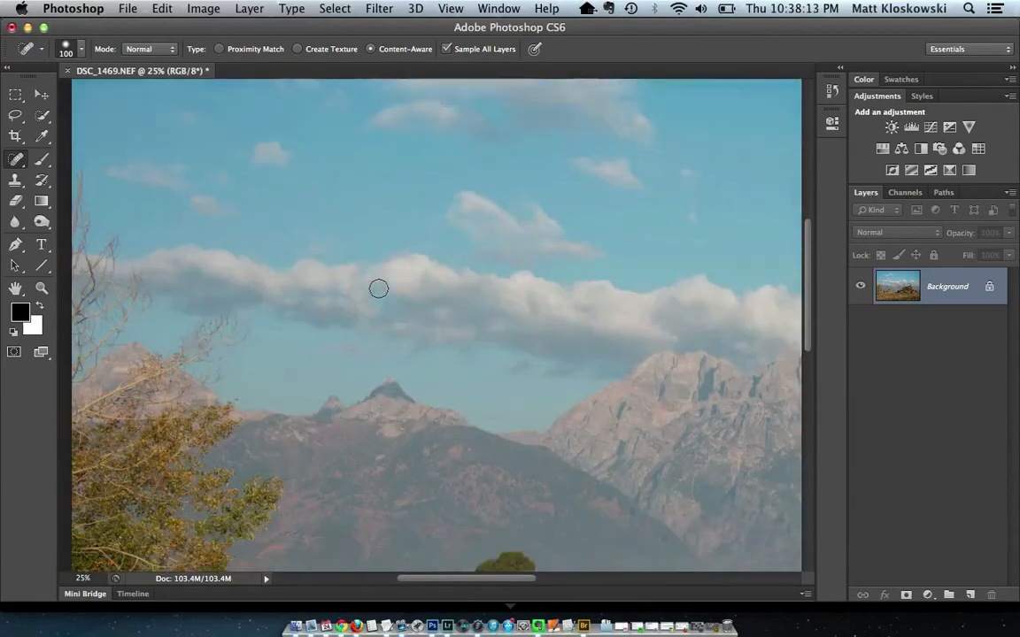
scroll(378, 287, "down", 5)
scroll(378, 288, "right", 10)
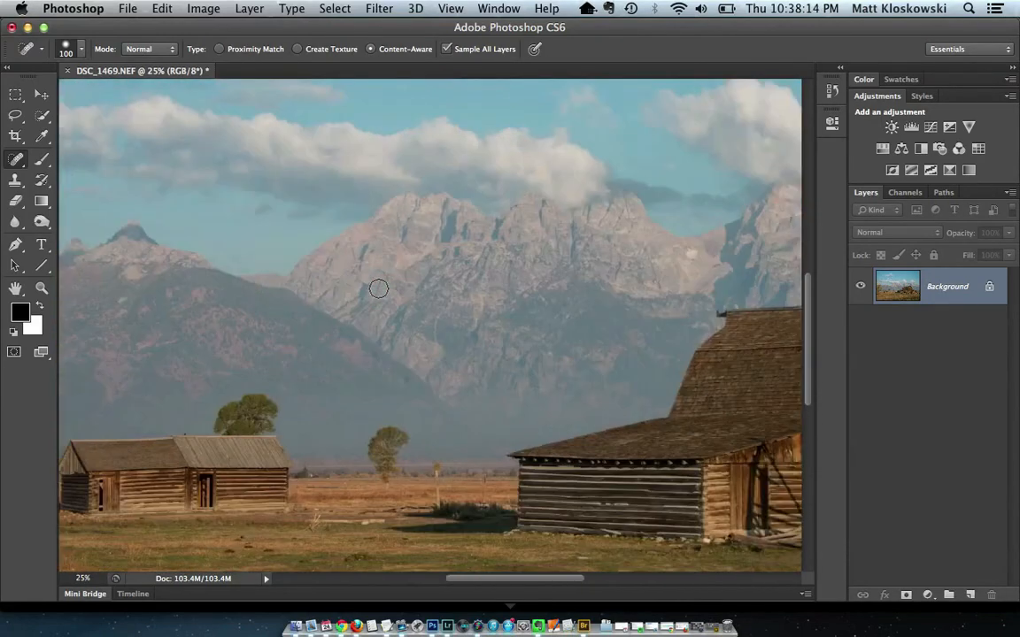
scroll(378, 288, "up", 3)
key("super+minus")
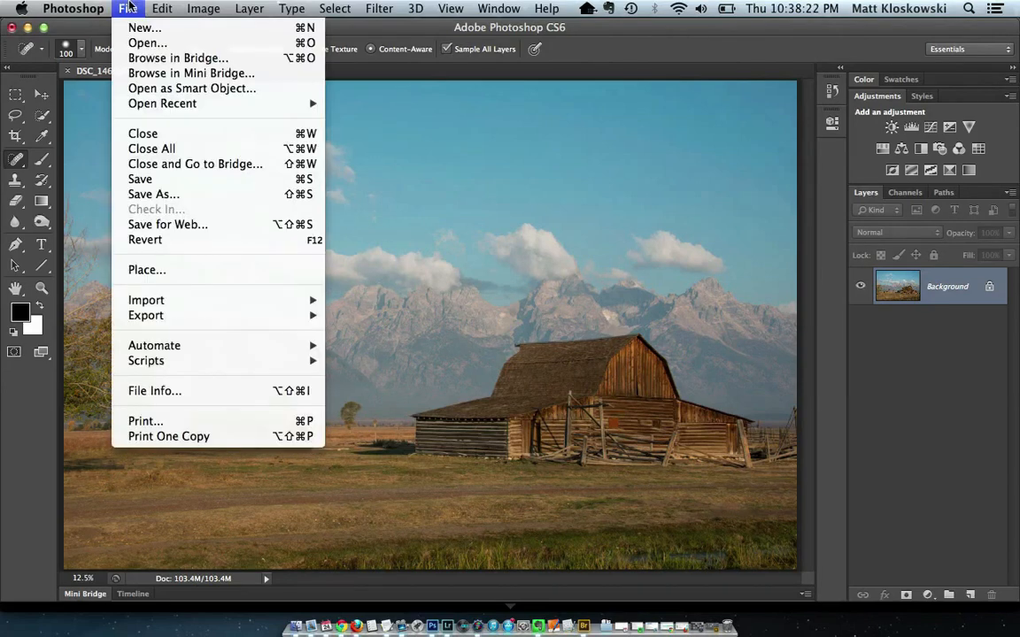
left_click(127, 8)
mouse_move(200, 353)
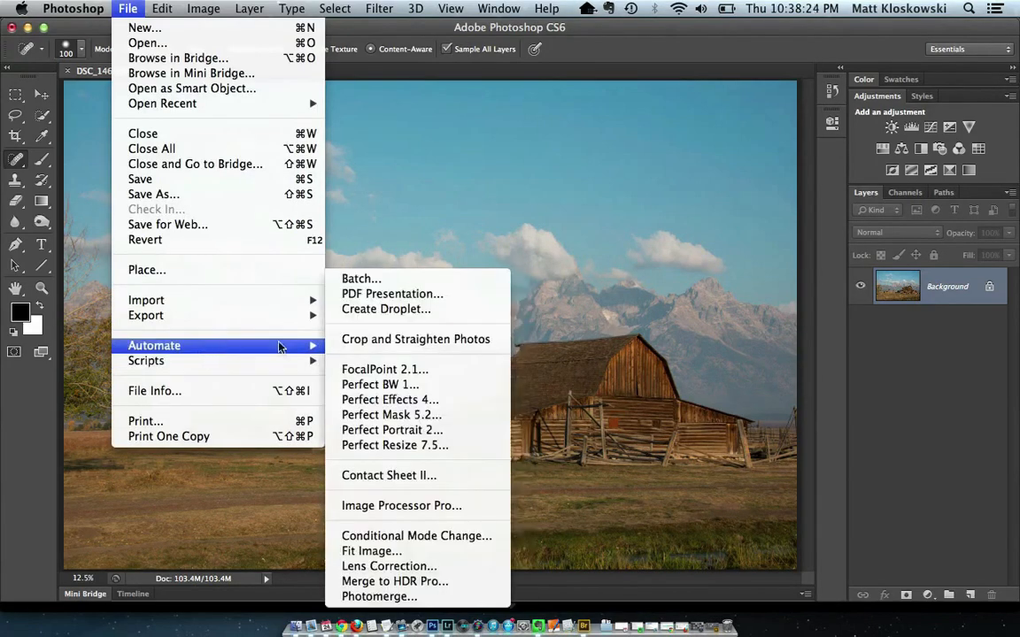
left_click(416, 401)
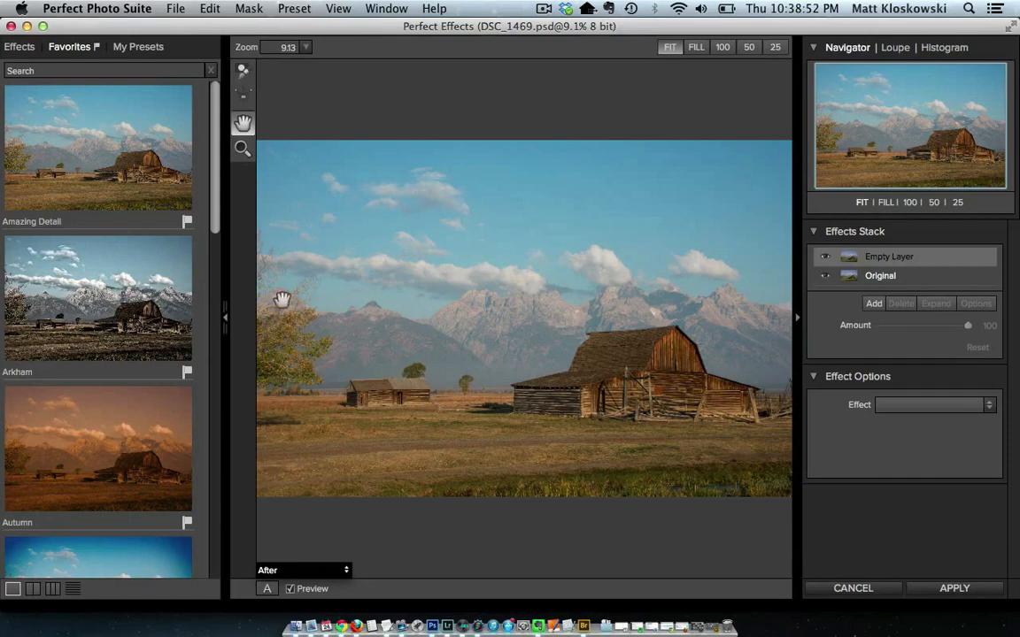
left_click(9, 47)
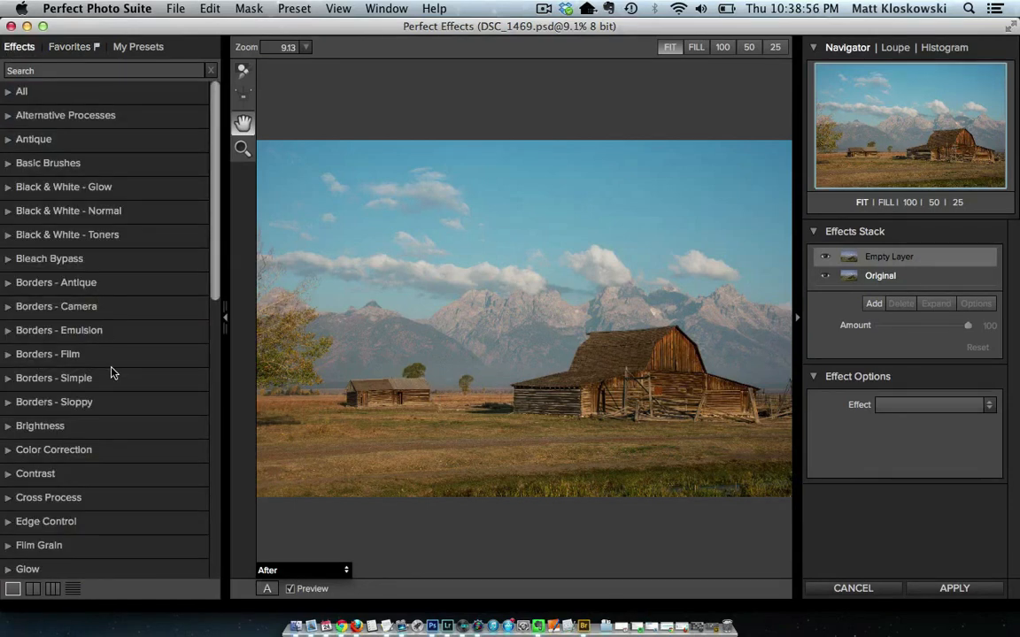
Apply the Tonal Contrast effect from the Contrast category to the barn photo
scroll(111, 371, "down", 3)
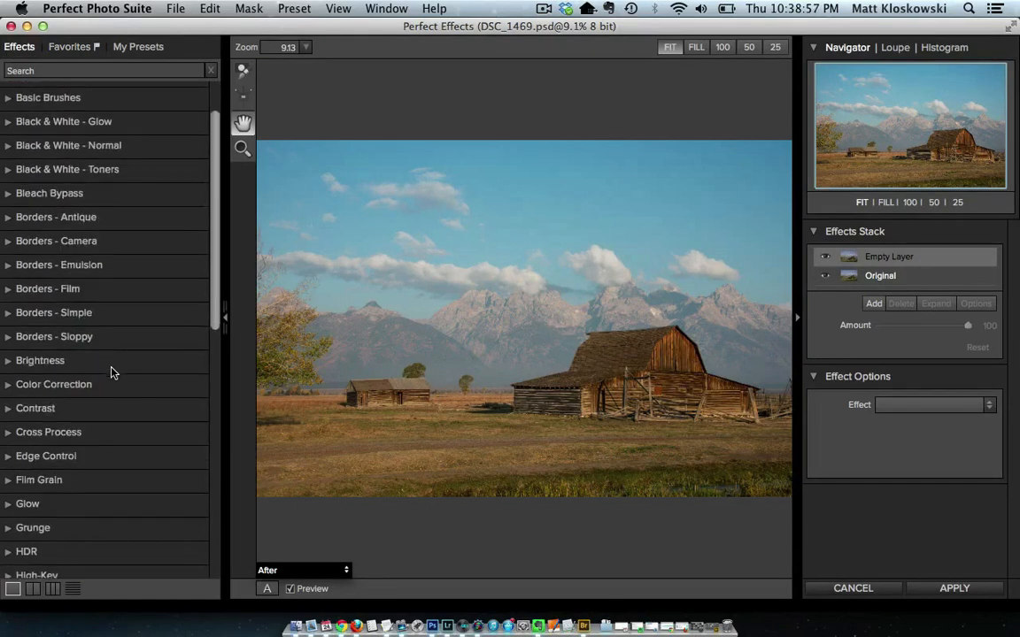
left_click(58, 409)
scroll(115, 330, "down", 10)
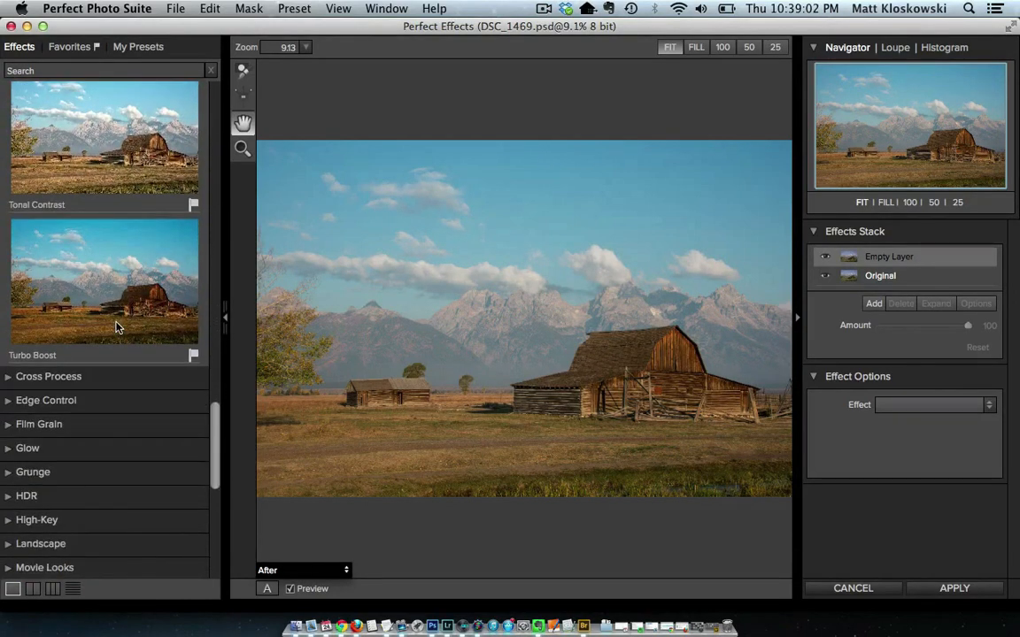
scroll(116, 327, "up", 2)
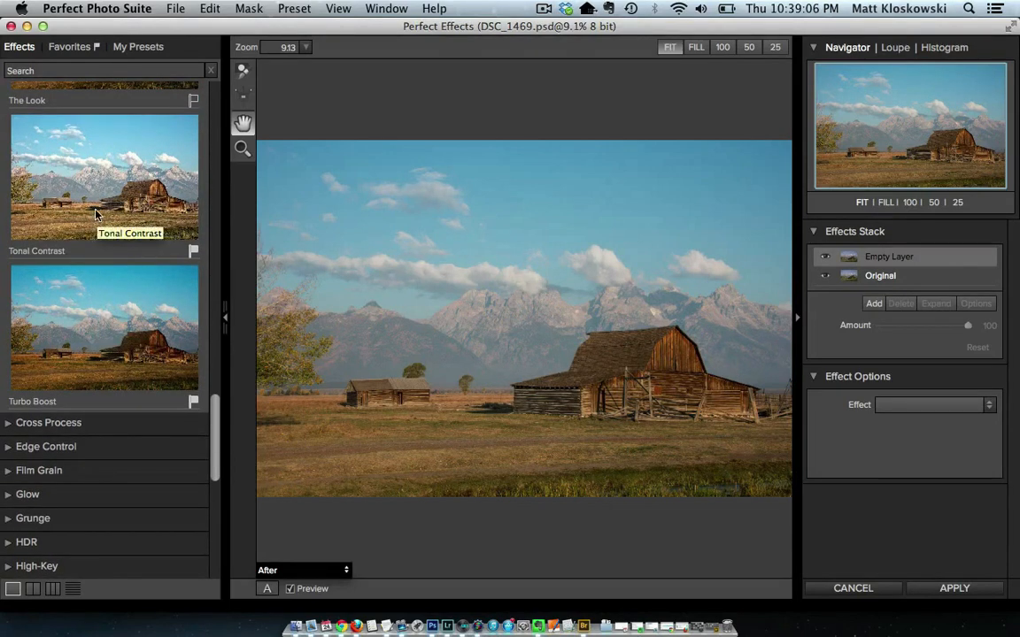
left_click(95, 214)
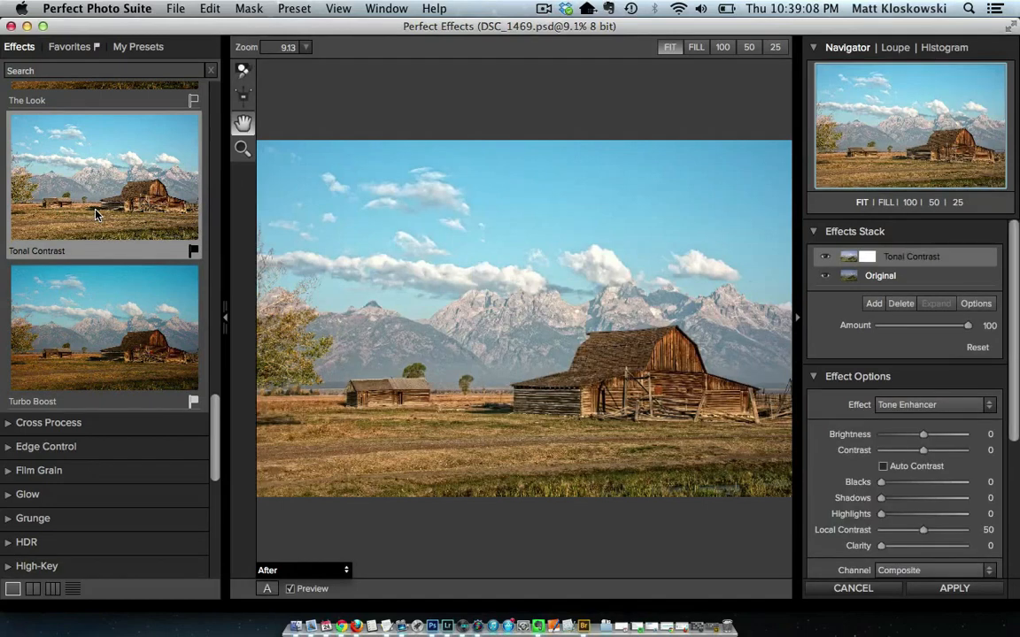
Compare Turbo Boost with Tonal Contrast, keeping Tonal Contrast with its amount set to 56
left_click(103, 349)
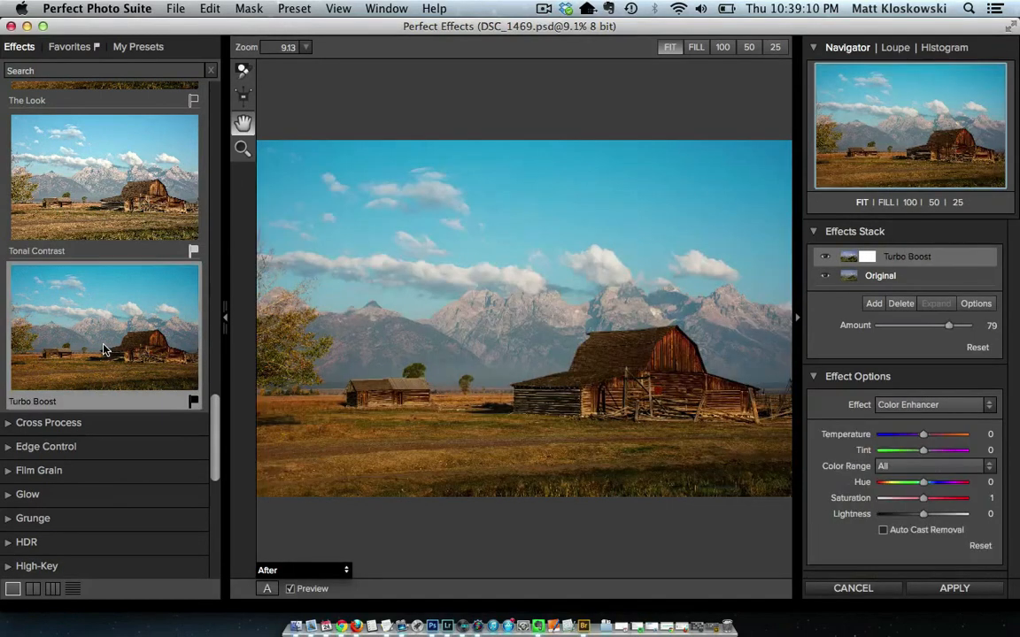
left_click(118, 212)
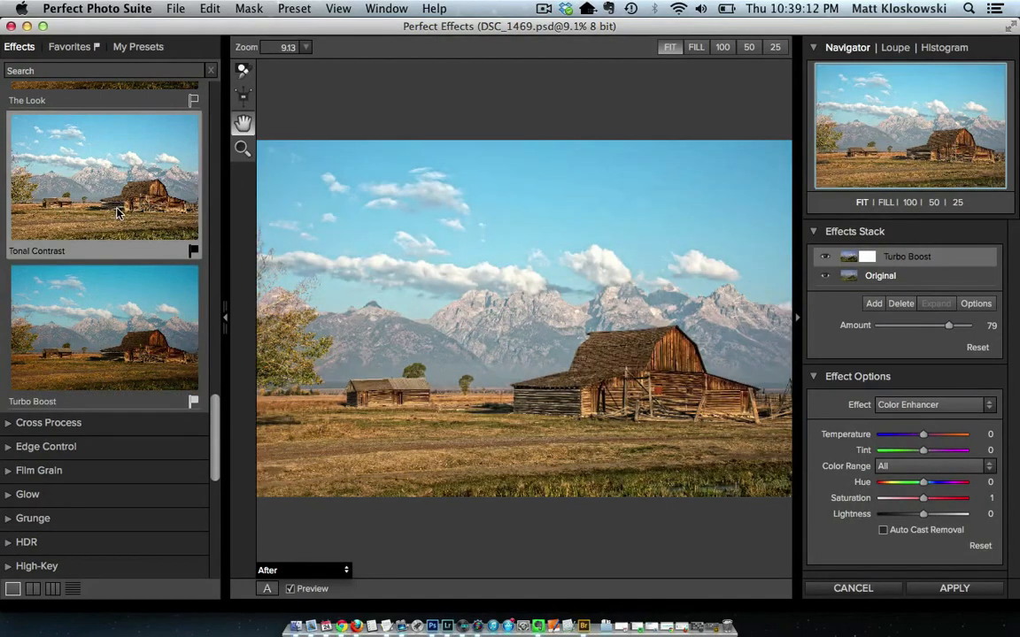
left_click(106, 336)
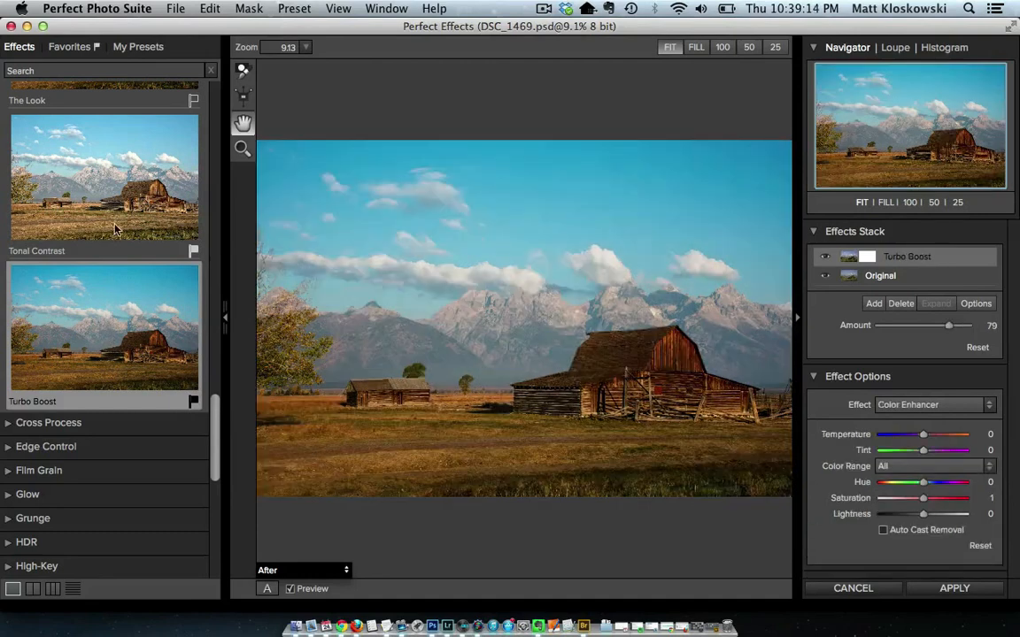
left_click(114, 228)
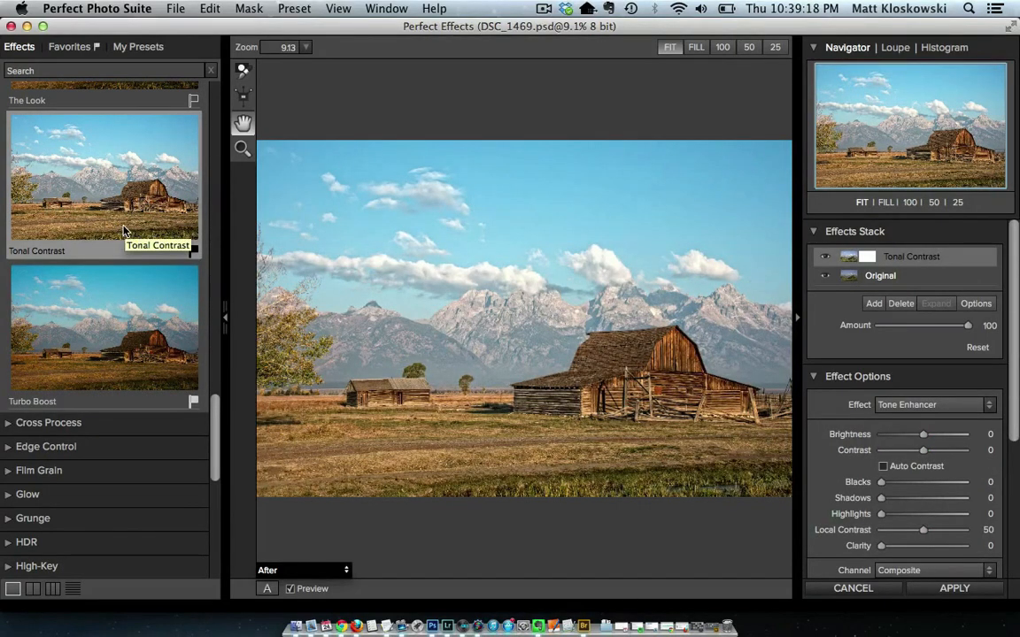
left_click(948, 326)
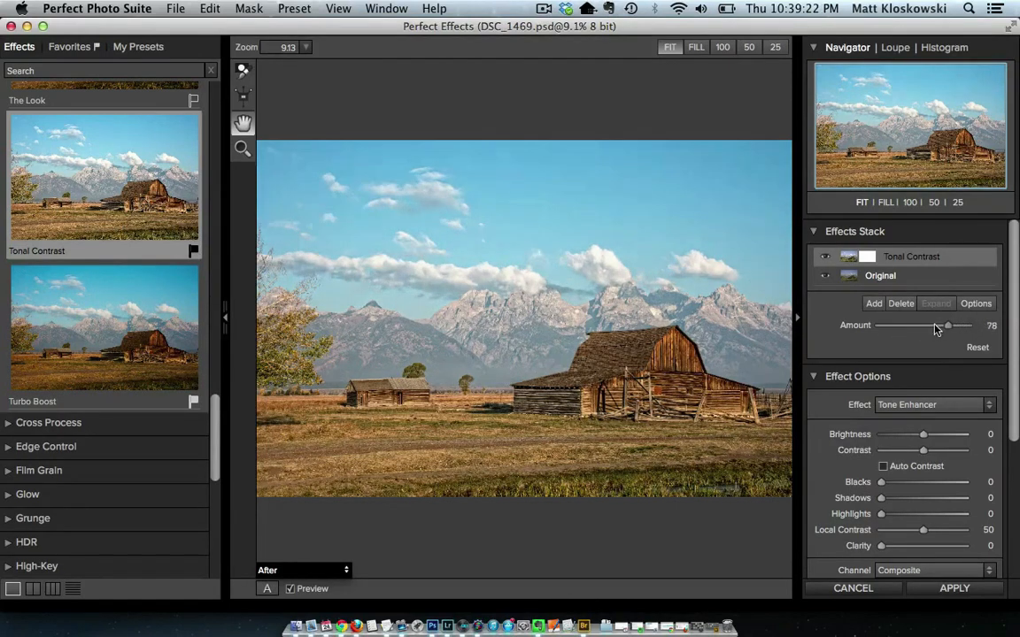
mouse_move(937, 329)
left_mouse_down()
mouse_move(915, 327)
mouse_move(966, 327)
mouse_move(928, 331)
left_mouse_up()
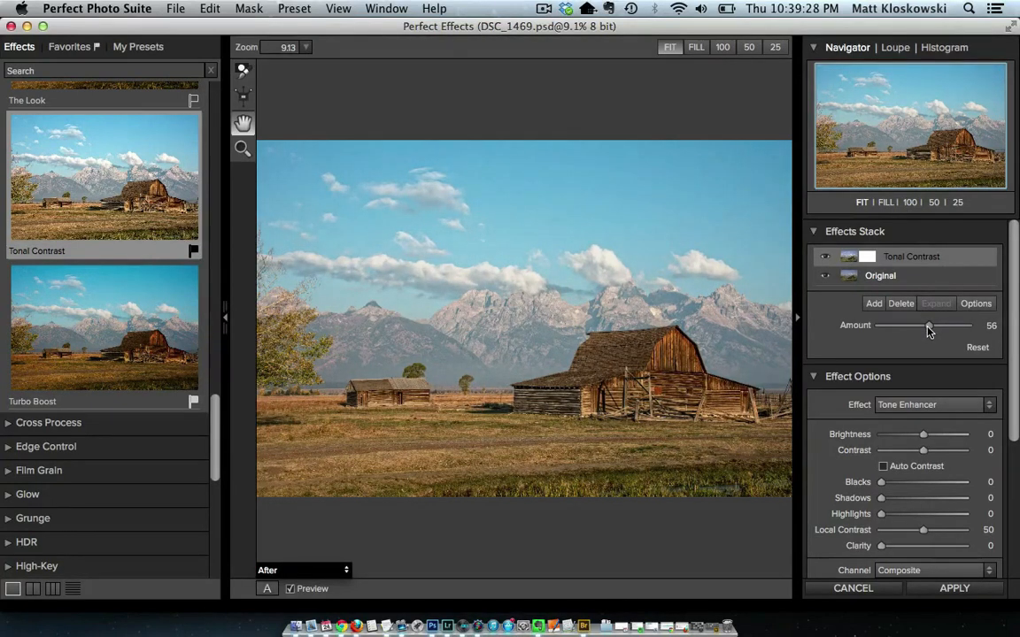
Add a new effect layer using Brush Darker from Basic Brushes and enable Perfect Brush for edge-aware painting
left_click(874, 304)
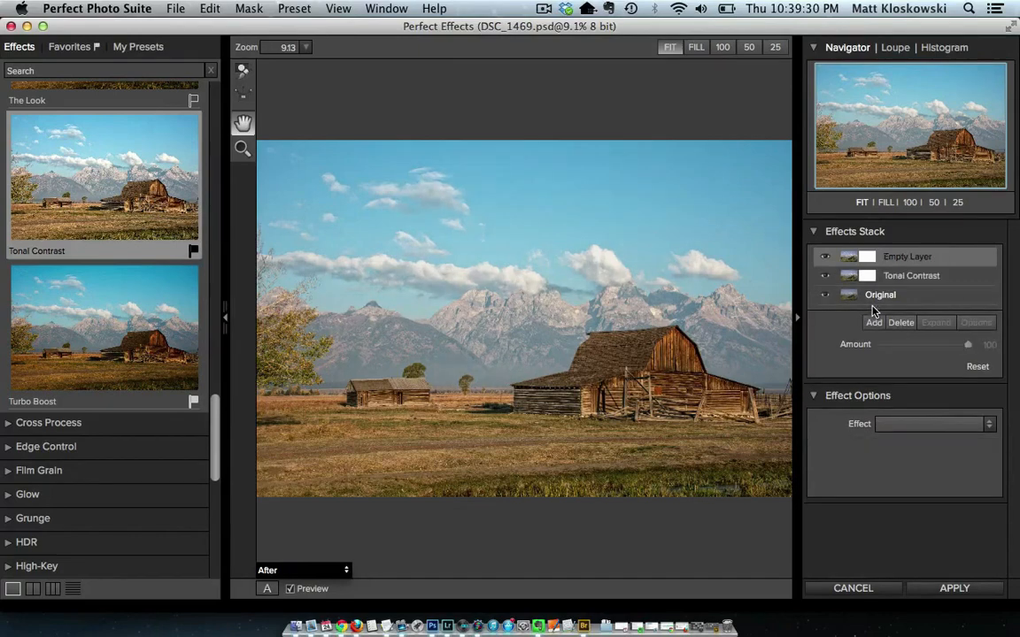
scroll(203, 329, "up", 4)
scroll(203, 329, "up", 15)
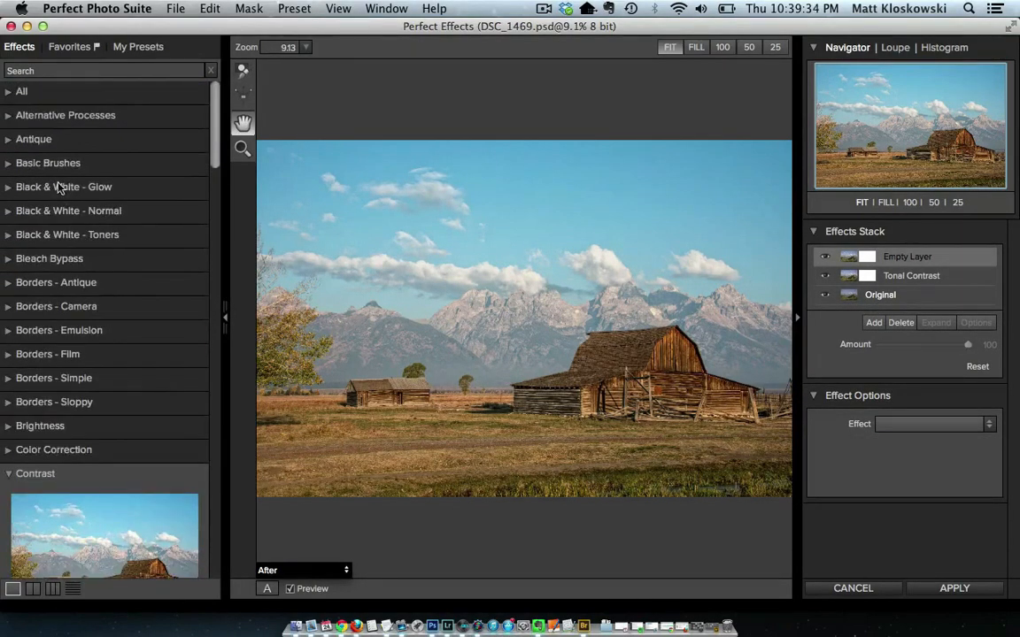
left_click(53, 163)
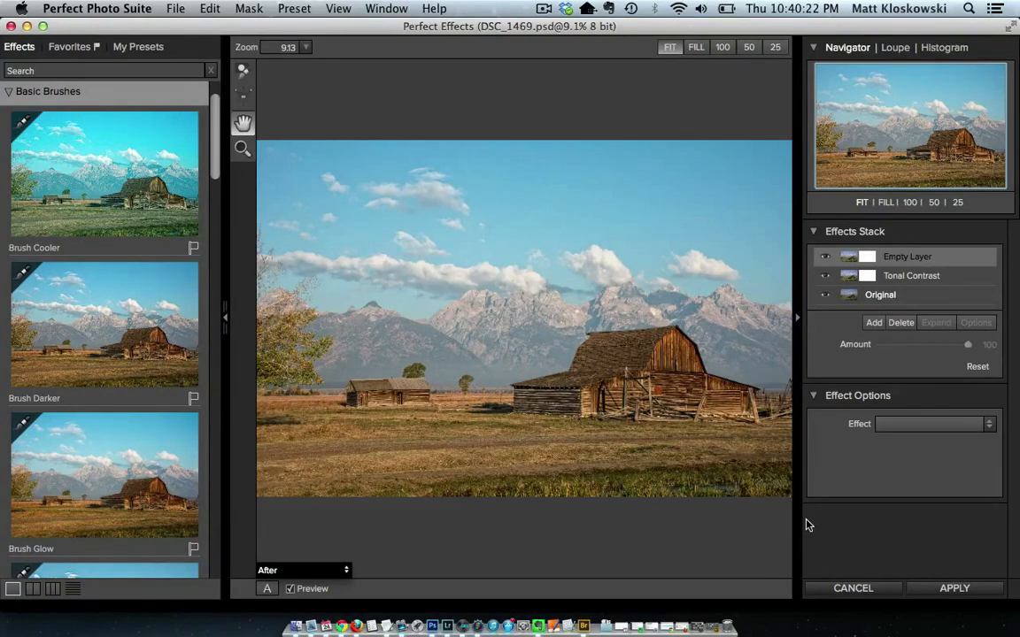
left_click(114, 352)
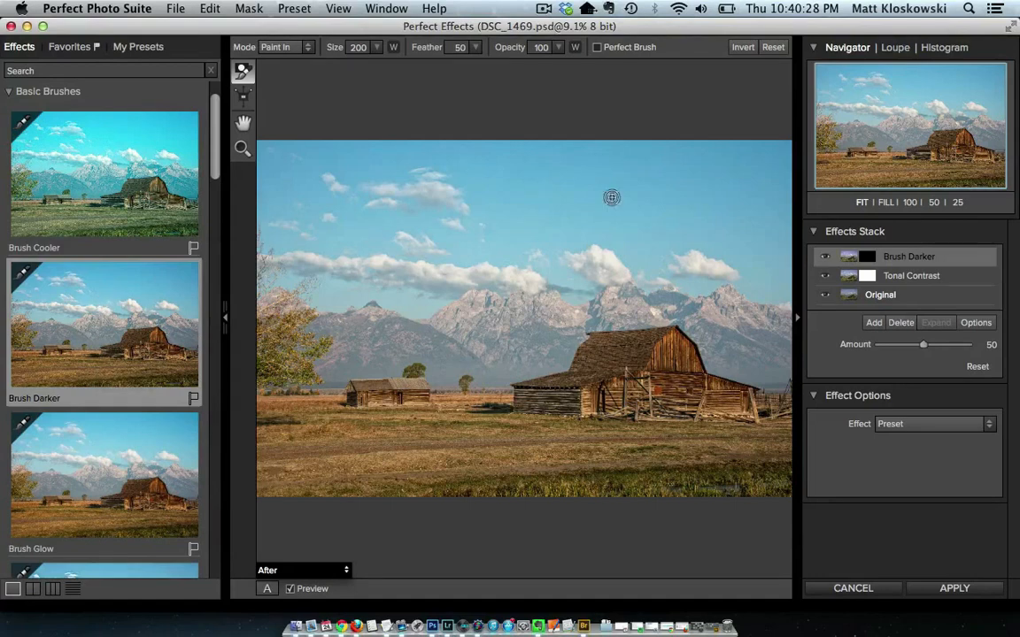
left_click(596, 49)
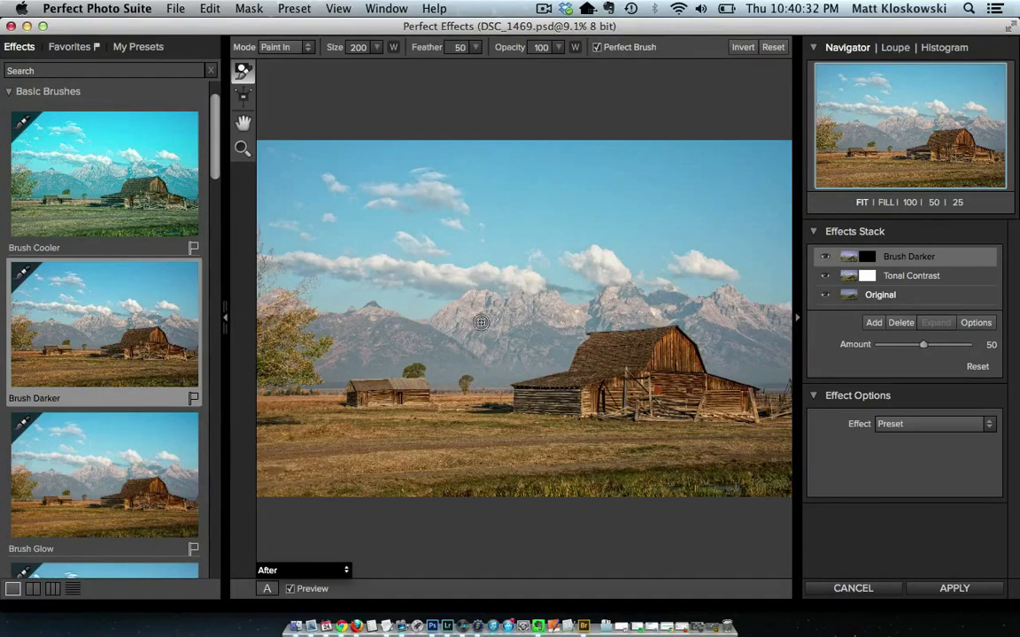
Set the brush size to 500 and paint the darkening effect into the sky just above the mountain ridge
key("bracketright")
key("bracketright")
key("bracketright")
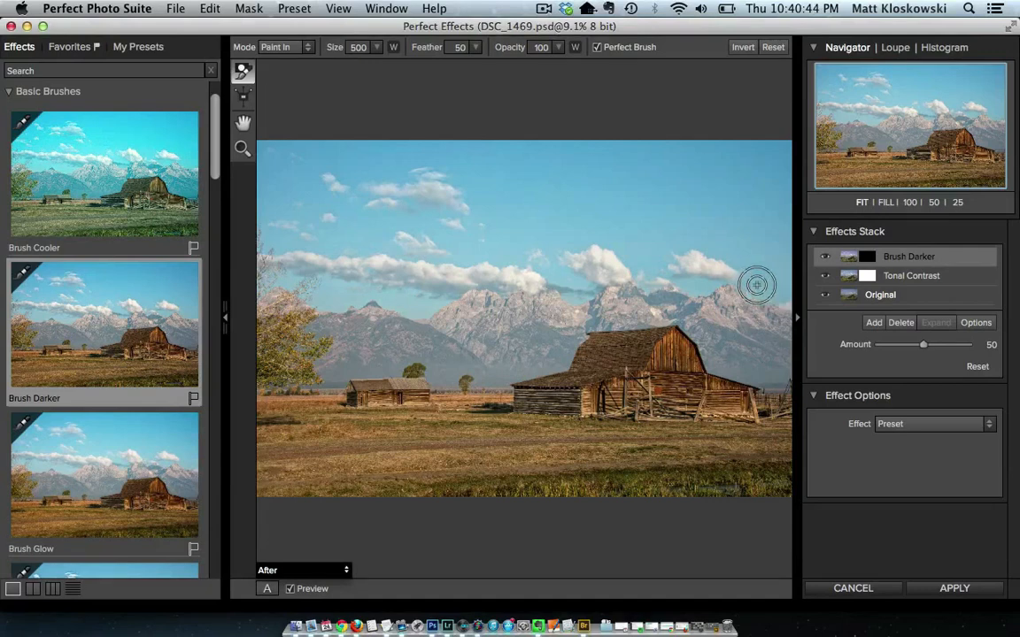
mouse_move(780, 293)
left_mouse_down()
mouse_move(736, 274)
mouse_move(665, 278)
left_mouse_up()
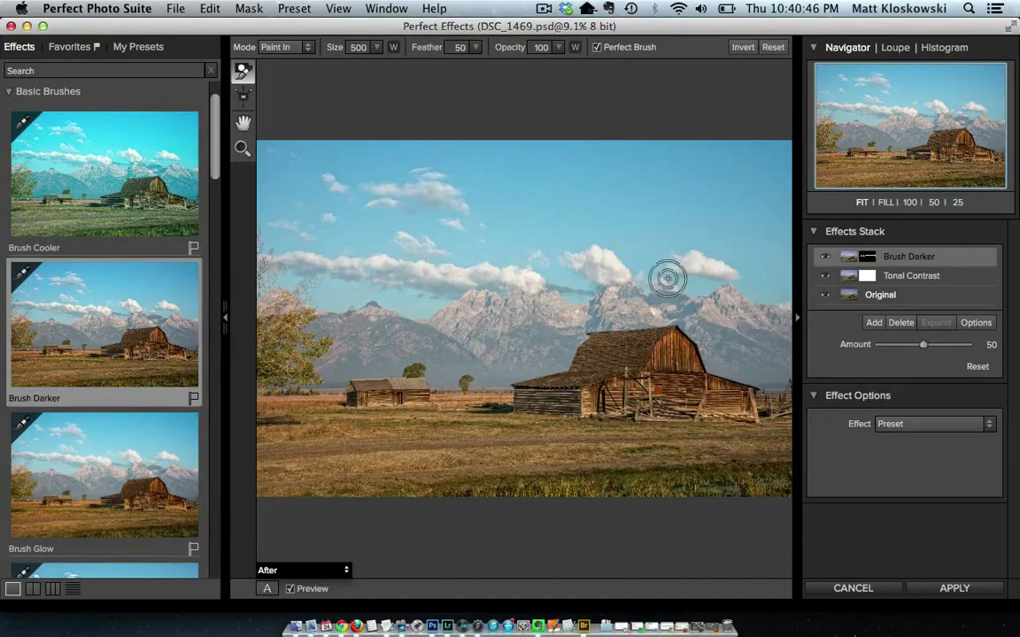
Turn off Perfect Brush, enlarge the brush to 1100 and paint the darkening over the remaining sky and the foreground field
left_click(600, 48)
key("]")
key("]")
key("]")
key("]")
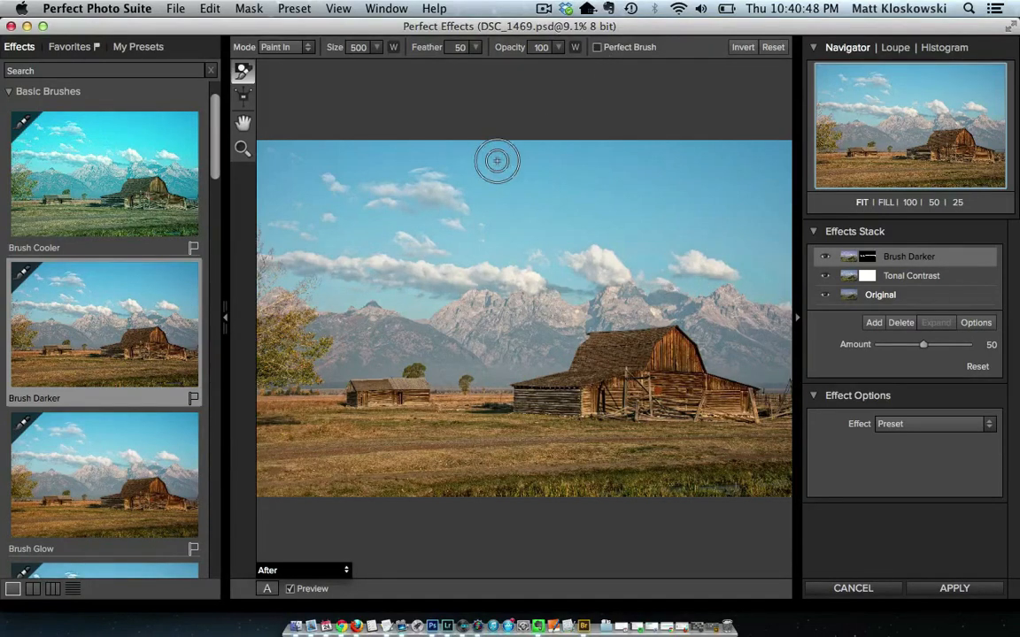
key("]")
key("]")
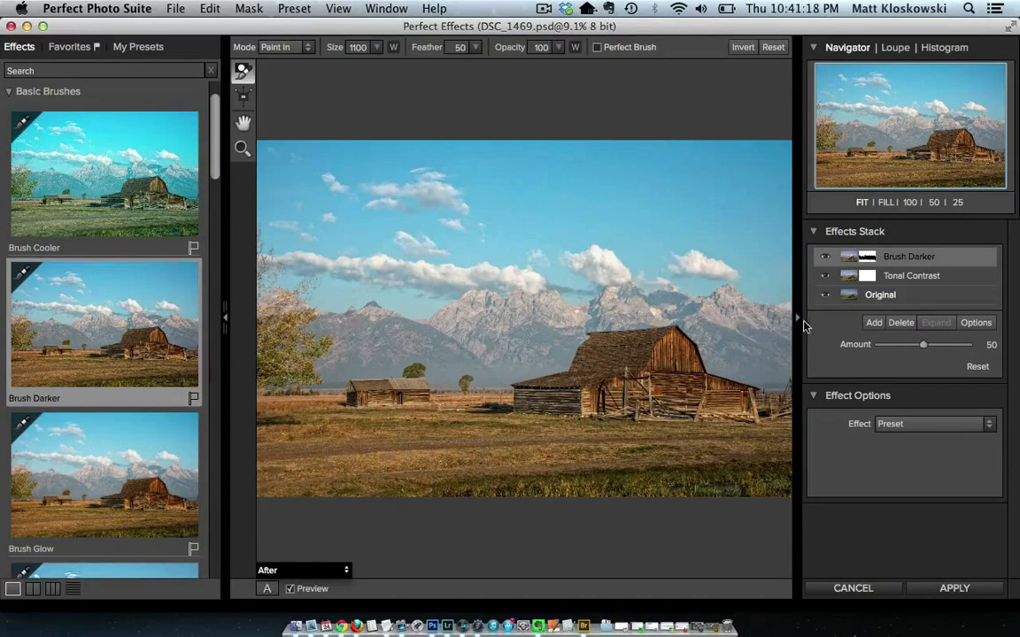
Set the Brush Darker amount to 83 and compare the photo before and after the effects
left_click_drag(923, 345, 951, 349)
left_click(289, 590)
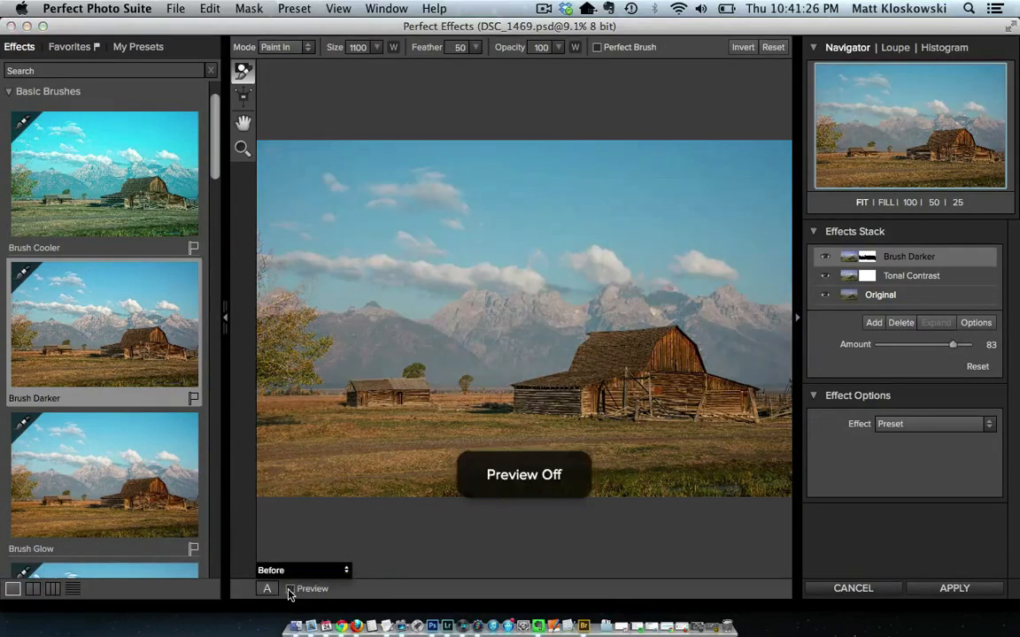
left_click(288, 589)
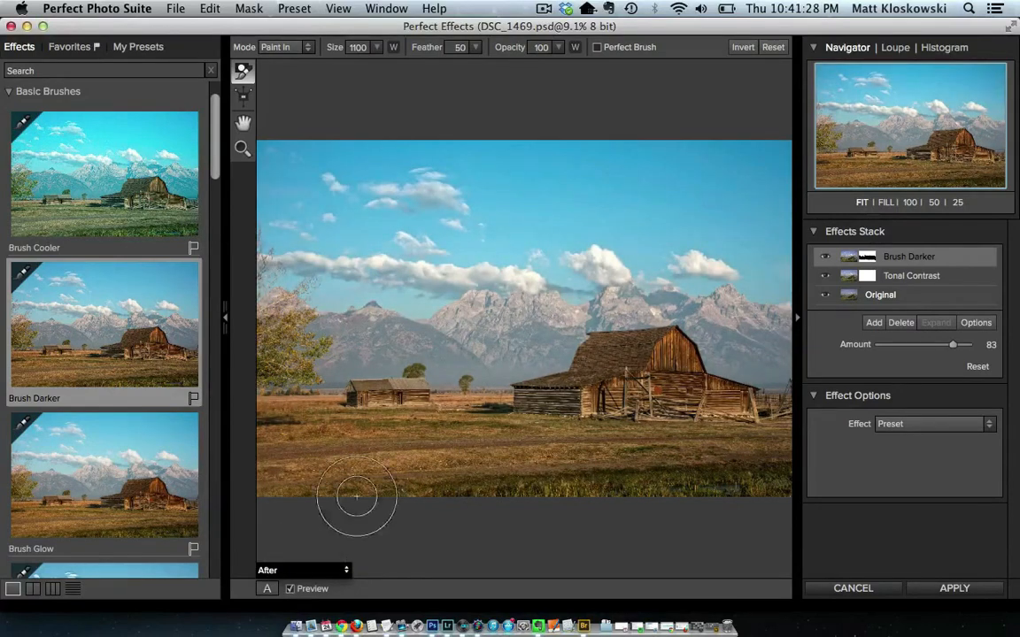
Add another effect layer and apply Brush HDR from Basic Brushes to it
left_click(873, 323)
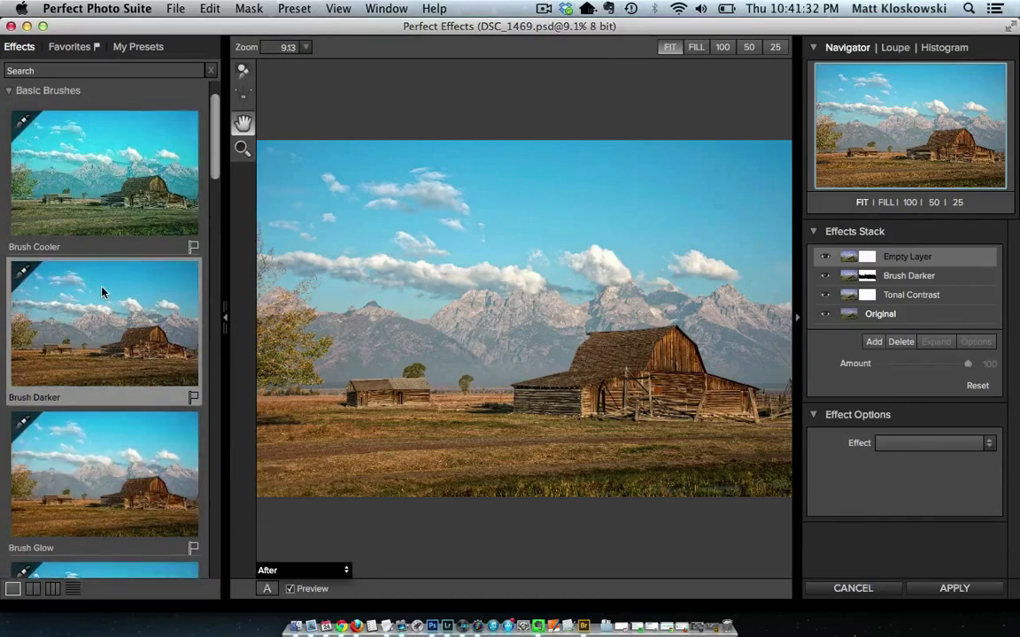
scroll(102, 291, "down", 5)
scroll(102, 291, "down", 1)
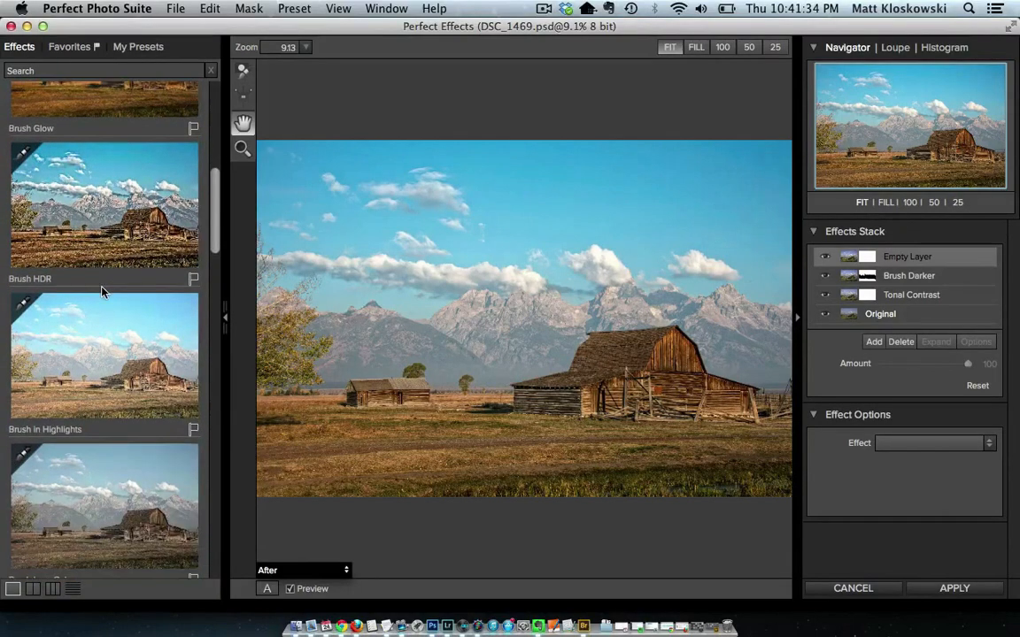
left_click(103, 235)
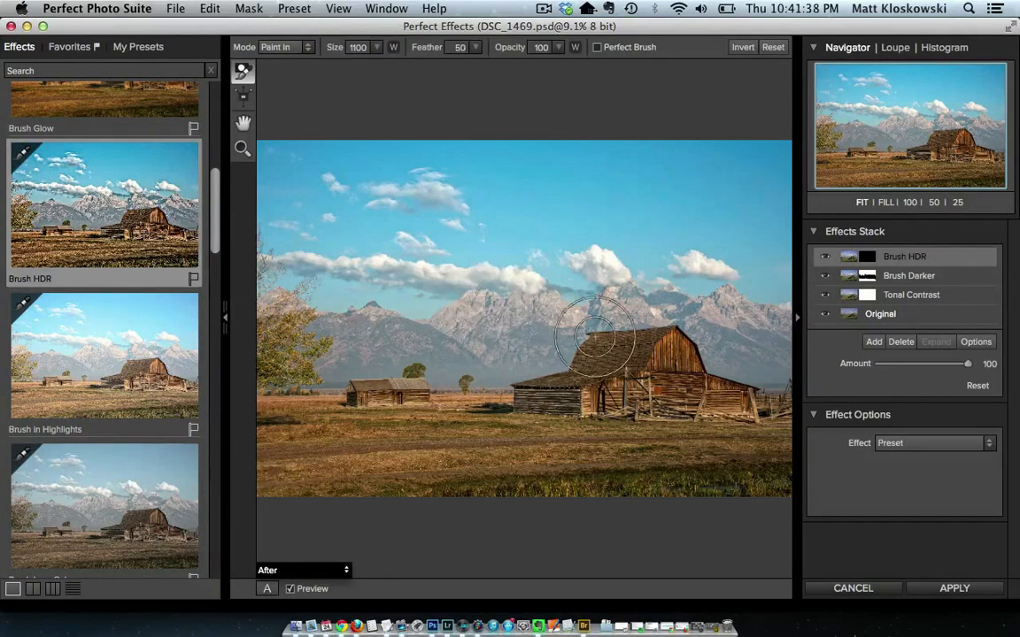
Reduce the brush size to 600, set the Brush HDR amount to 49 and paint the effect over the mountain range
key("bracketleft")
key("bracketleft")
key("bracketleft")
key("bracketleft")
key("bracketleft")
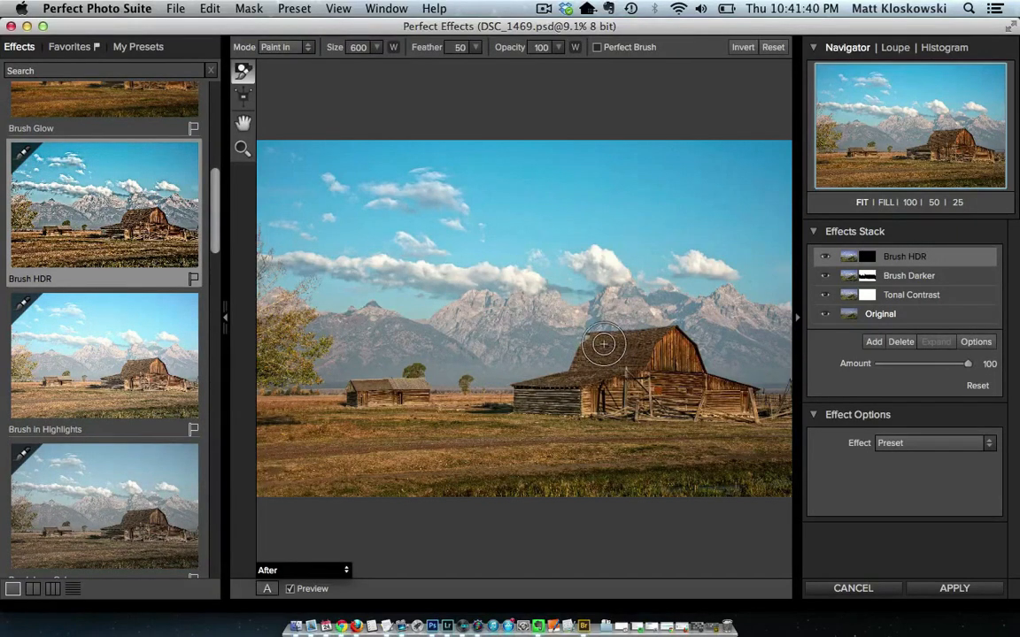
left_click_drag(968, 364, 916, 368)
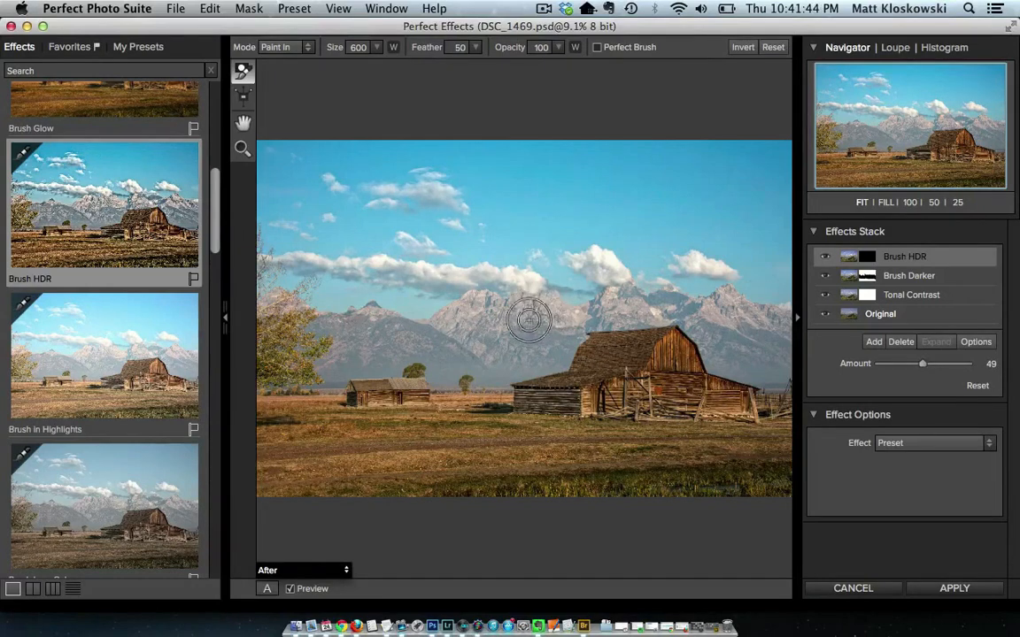
mouse_move(521, 321)
left_mouse_down()
mouse_move(425, 289)
mouse_move(510, 292)
mouse_move(376, 310)
mouse_move(339, 333)
mouse_move(465, 322)
mouse_move(523, 283)
mouse_move(706, 314)
mouse_move(606, 310)
mouse_move(606, 324)
mouse_move(488, 350)
mouse_move(662, 383)
mouse_move(640, 346)
mouse_move(695, 301)
left_mouse_up()
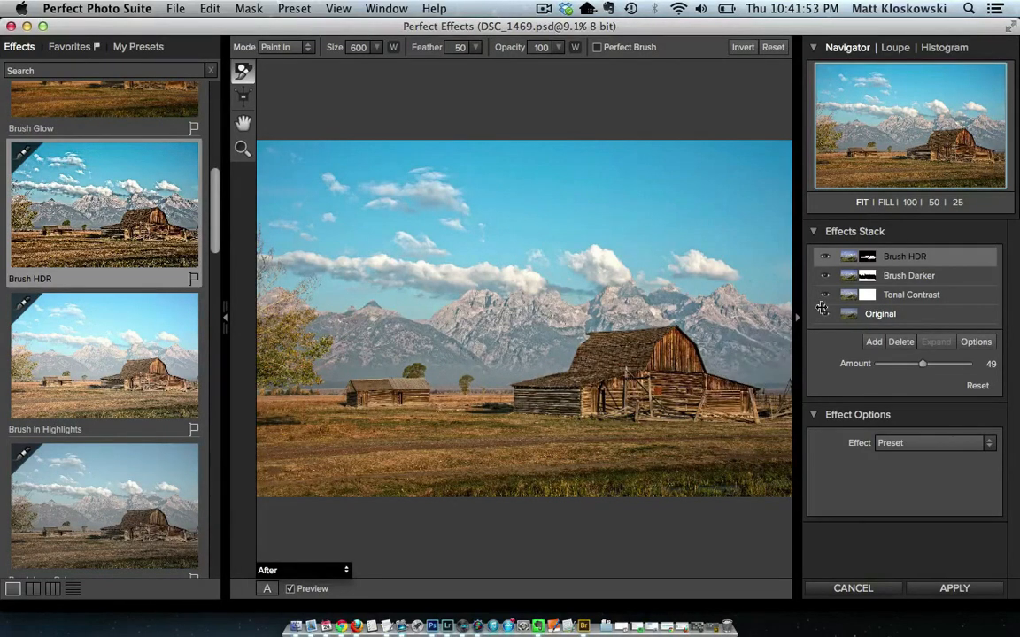
Toggle the visibility of the Brush HDR layer to compare the photo with and without it
left_click(824, 259)
left_click(824, 259)
left_click(825, 260)
left_click(825, 260)
left_click(825, 261)
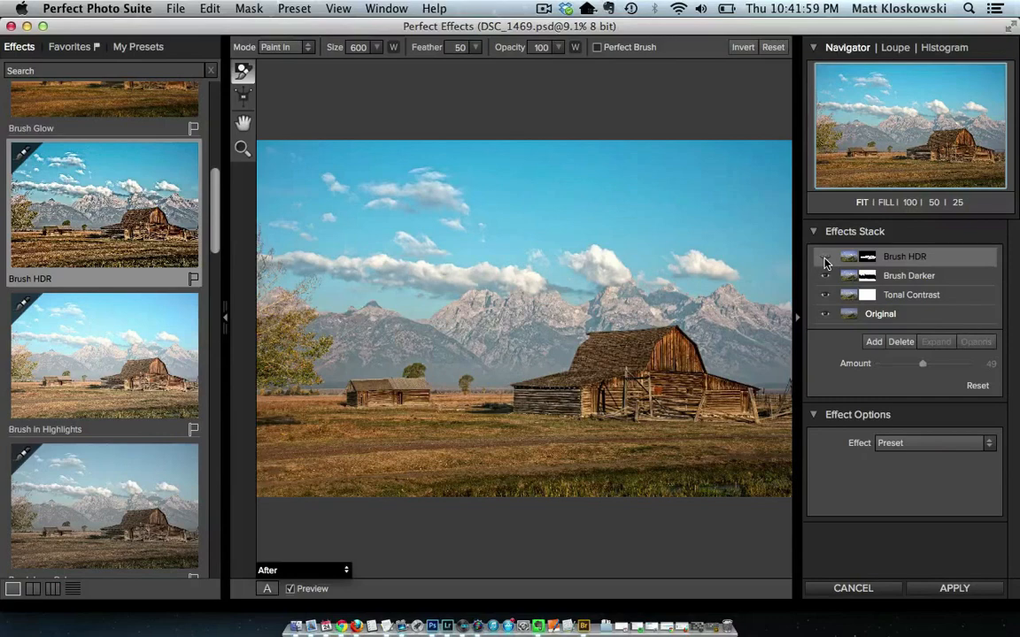
Add another effect layer, collapse Basic Brushes and expand the Vignettes - Darken category
left_click(873, 341)
scroll(107, 255, "down", 5)
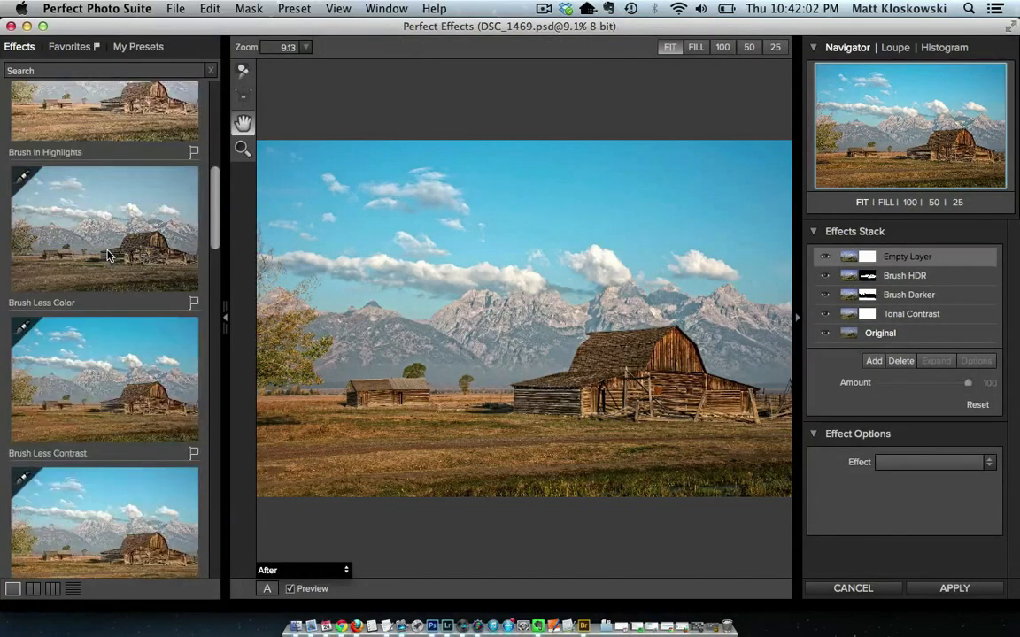
scroll(107, 255, "up", 8)
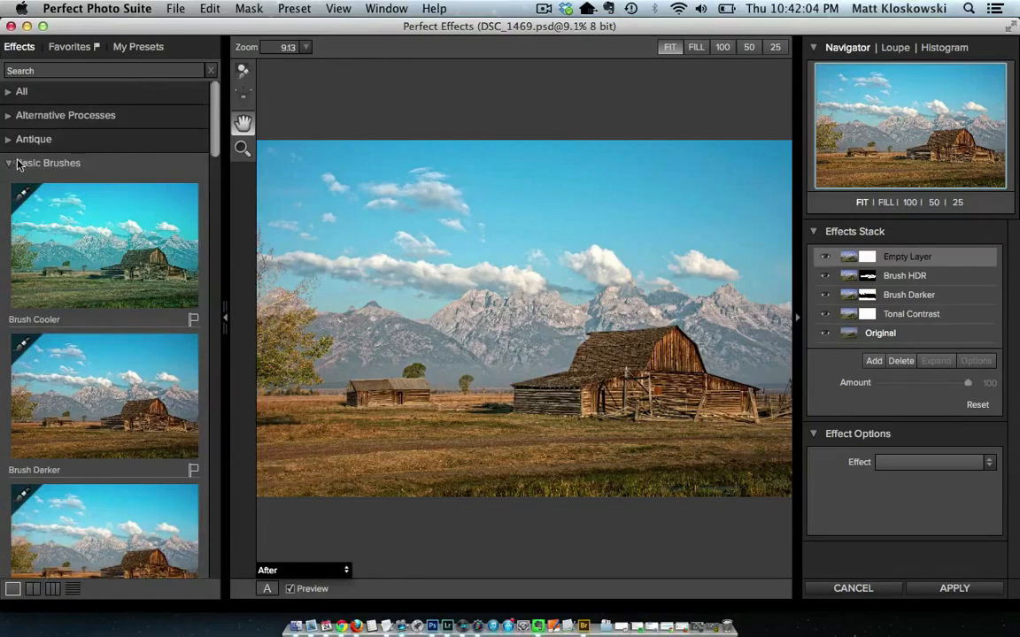
left_click(17, 165)
scroll(91, 280, "down", 10)
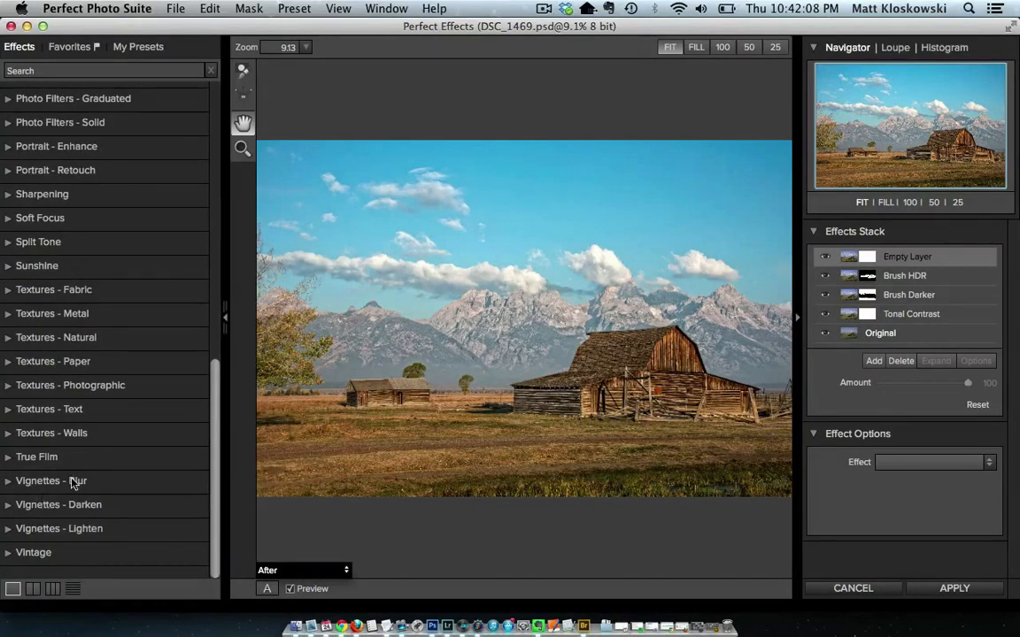
left_click(10, 507)
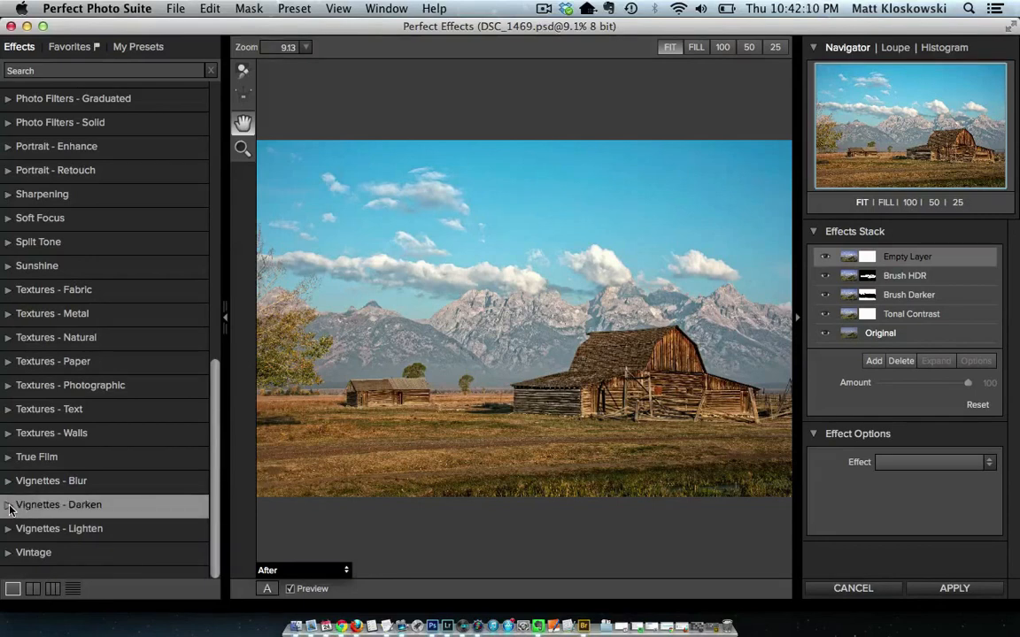
left_click(10, 506)
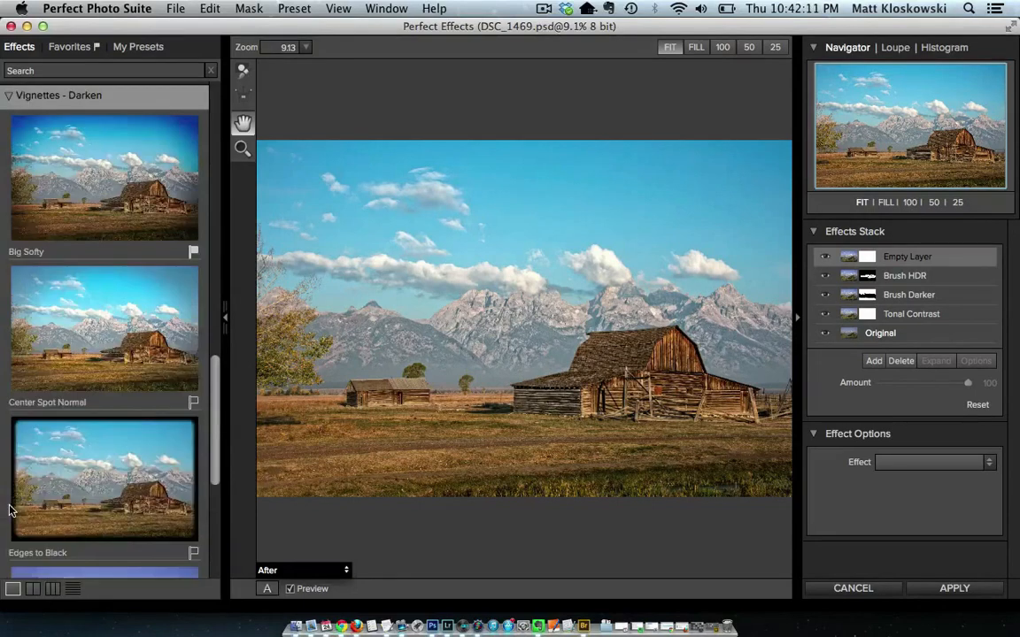
Find the Big Softy vignette among the favorite effects and apply it to the empty layer
left_click(194, 251)
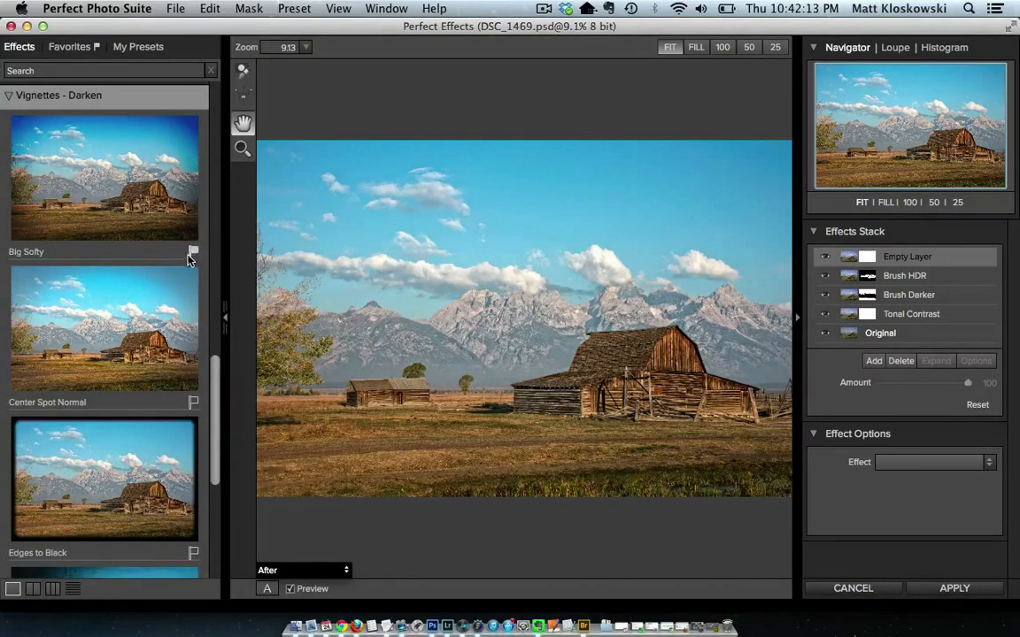
left_click(73, 46)
scroll(99, 255, "down", 2)
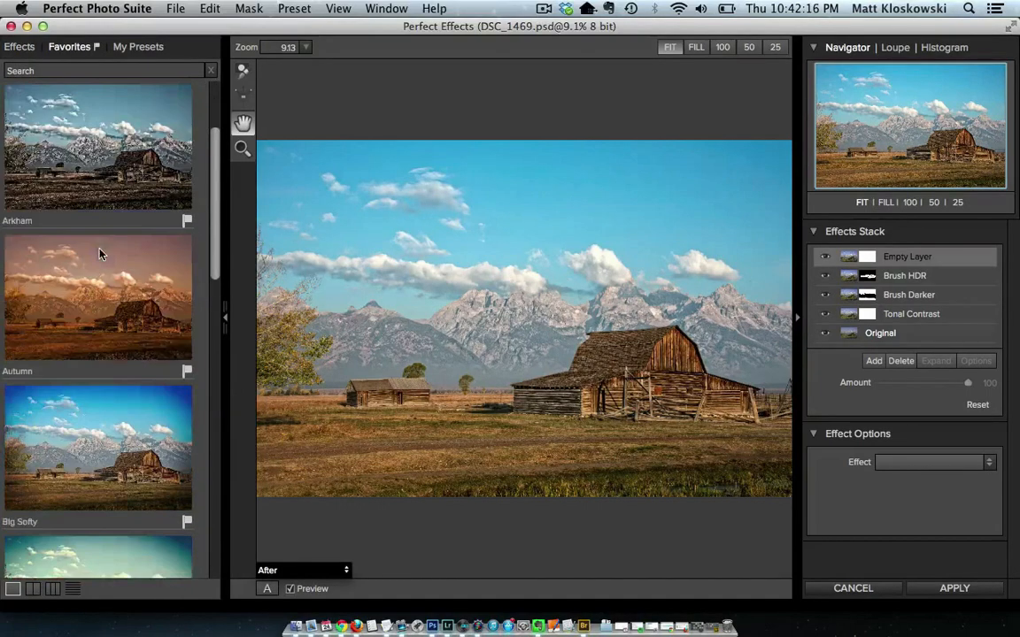
scroll(99, 254, "down", 4)
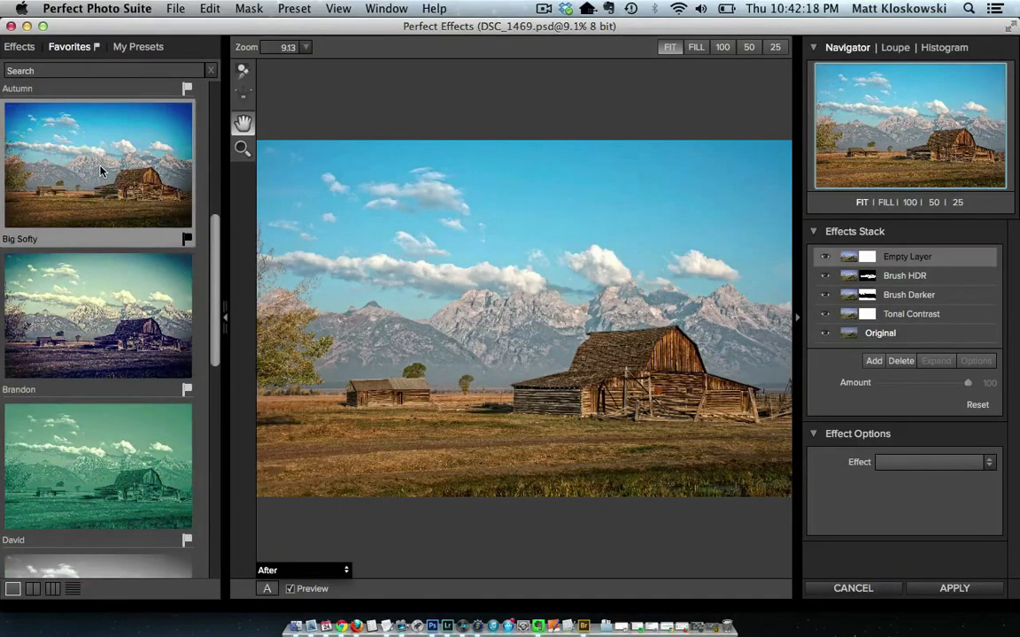
left_click(100, 168)
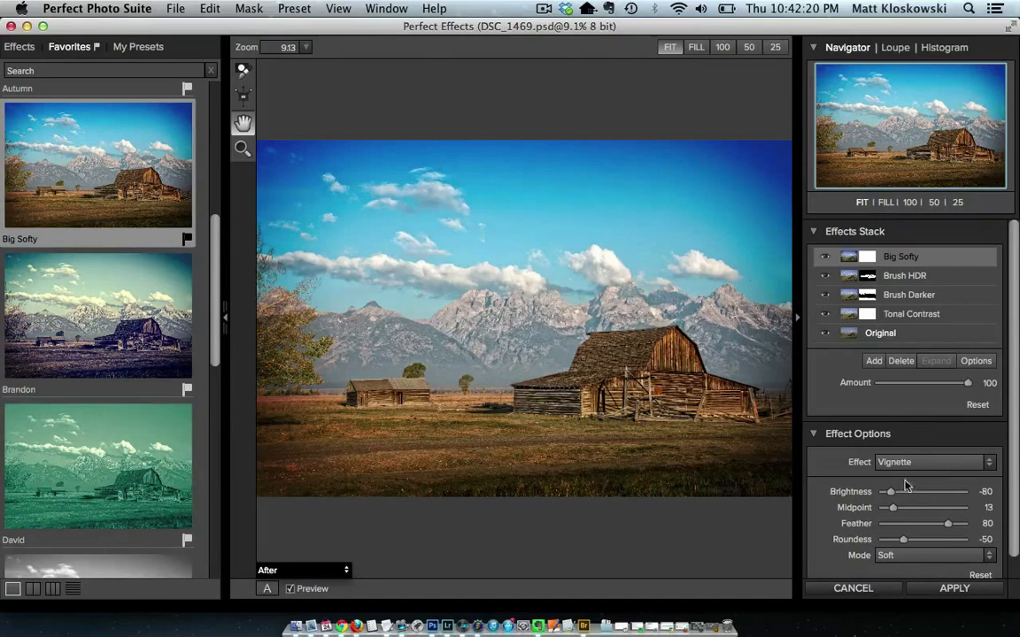
Set the Big Softy vignette's brightness to -67, midpoint to 1, feather to 90, roundness to -8 and the layer amount to 79
mouse_move(897, 499)
left_mouse_down()
mouse_move(905, 496)
mouse_move(884, 509)
left_mouse_up()
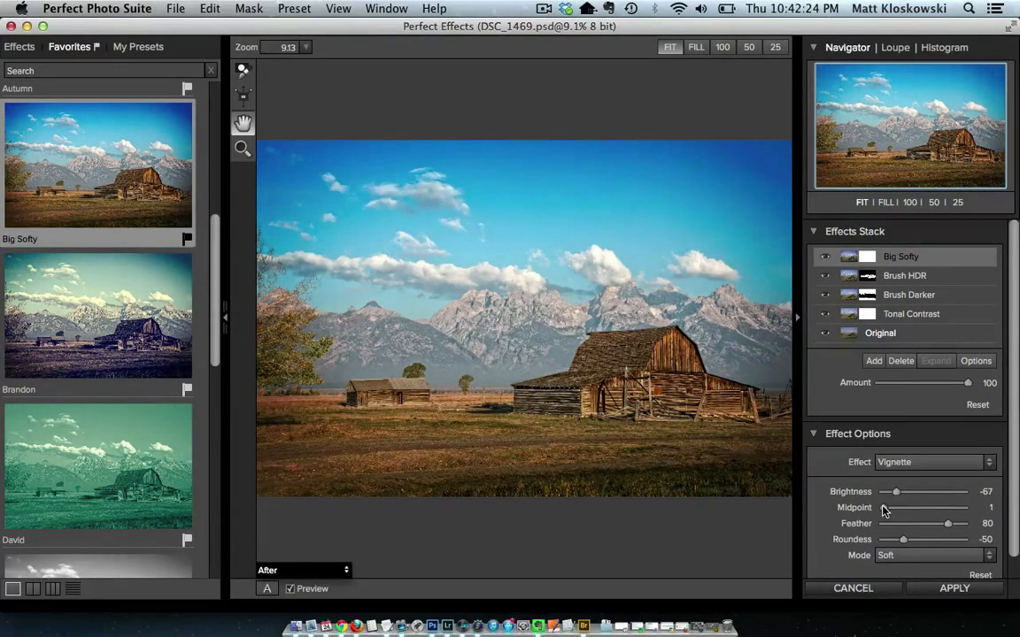
left_click_drag(950, 526, 918, 542)
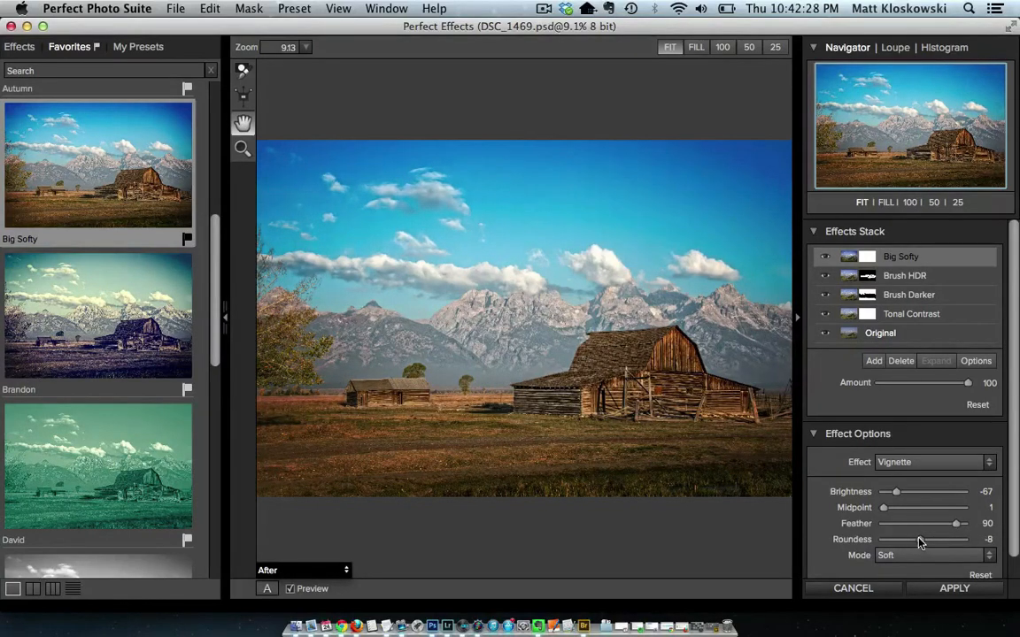
left_click(825, 257)
left_click(825, 258)
left_click_drag(967, 383, 948, 382)
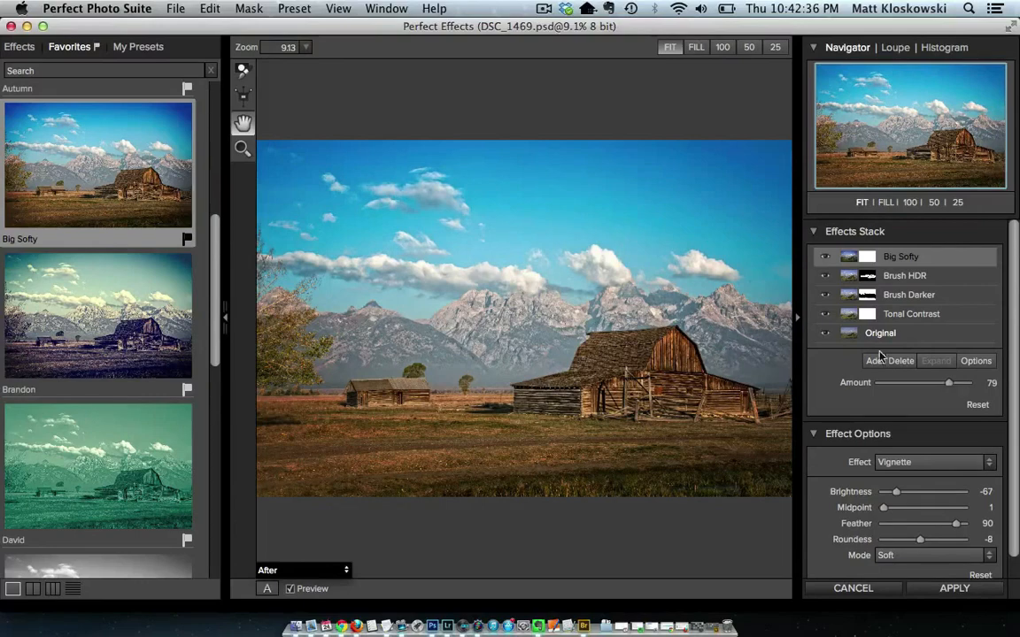
Add another effect layer and apply the favorite effect Amazing Detail to it
left_click(873, 359)
scroll(104, 320, "down", 5)
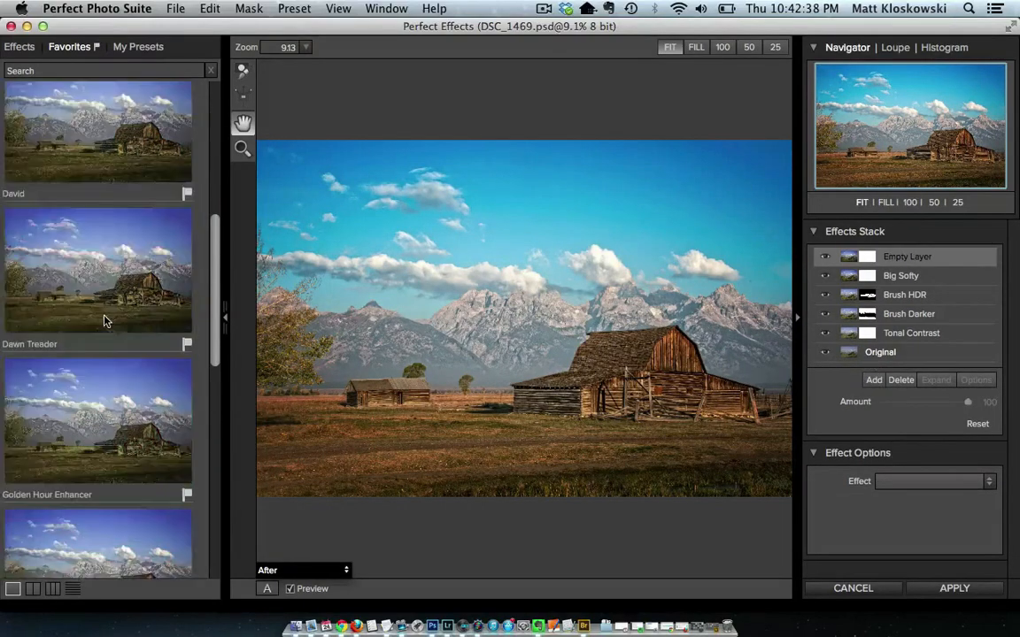
scroll(104, 320, "up", 5)
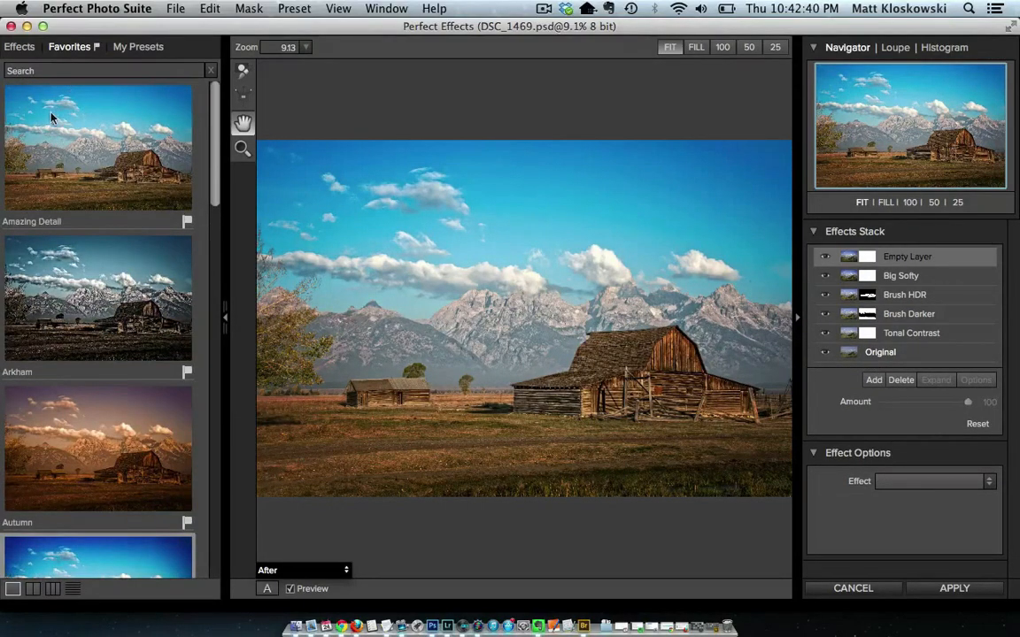
left_click(53, 179)
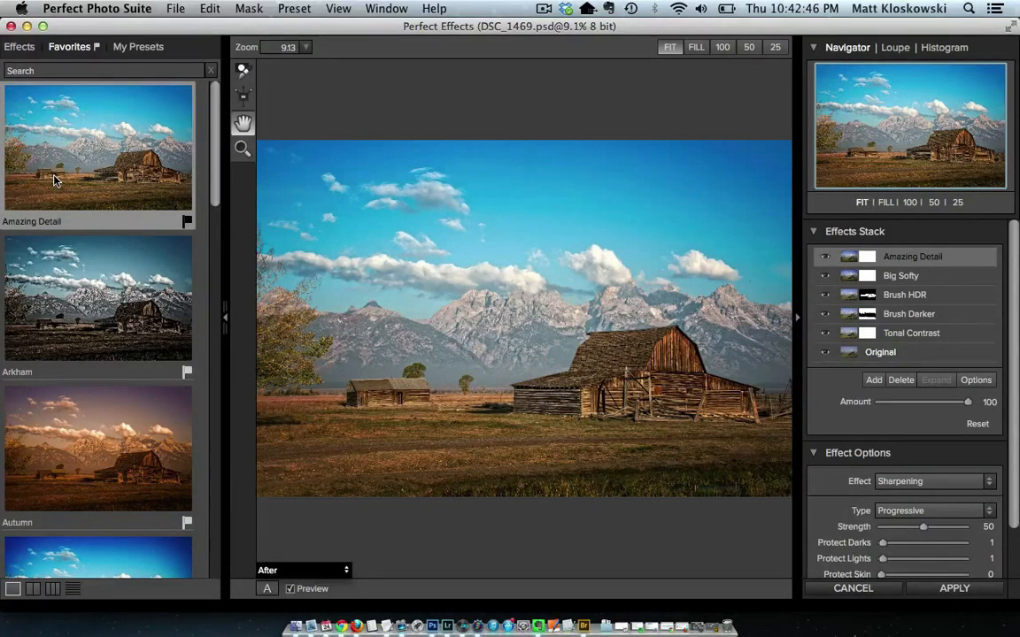
Turn the preview off and on twice to compare the photo before and after the stacked effects
left_click(290, 589)
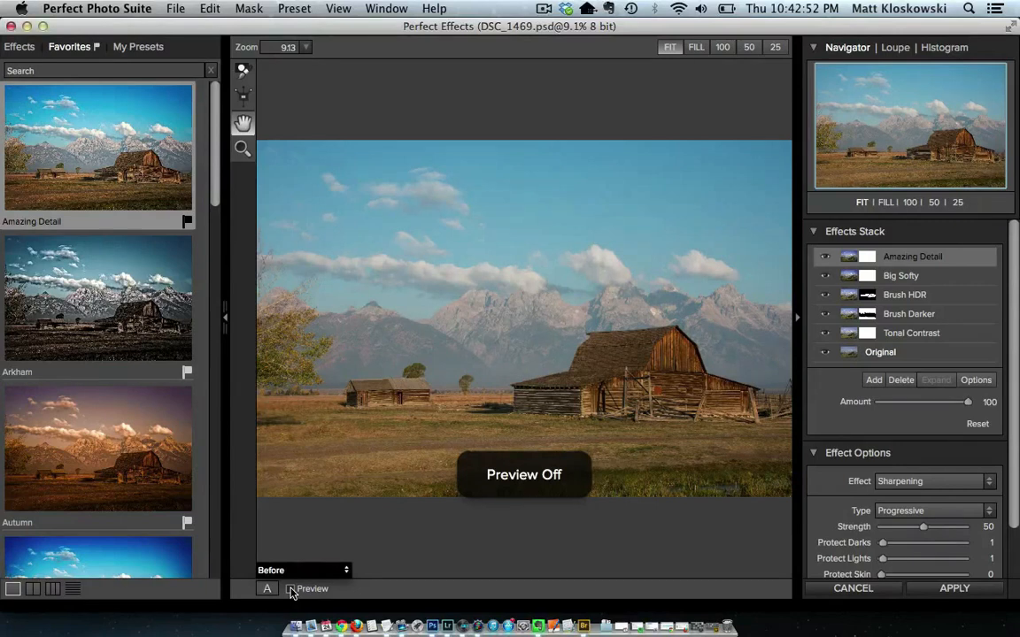
left_click(290, 589)
left_click(344, 9)
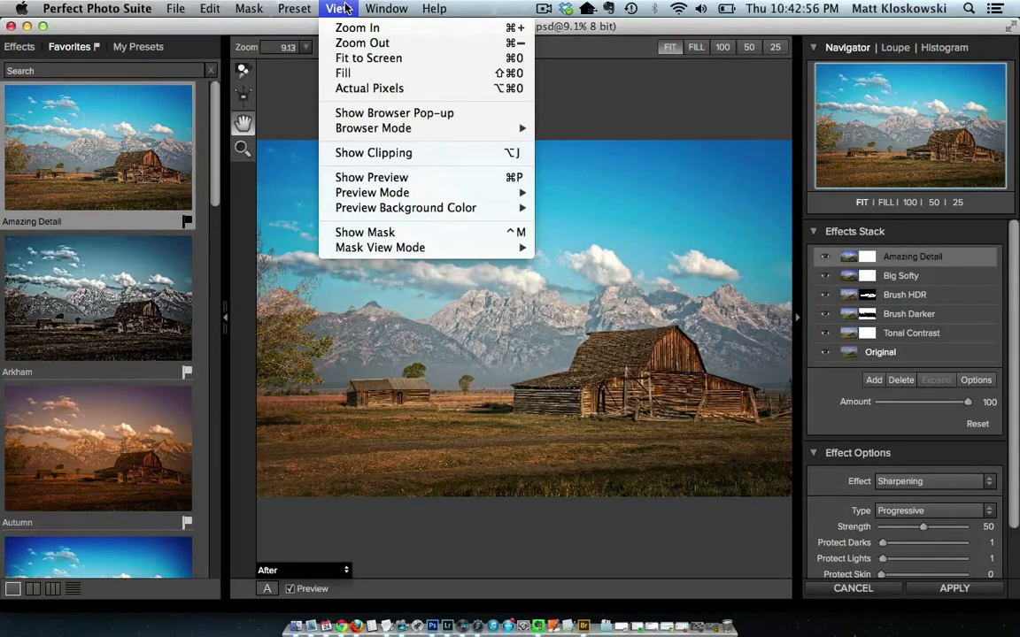
mouse_move(372, 191)
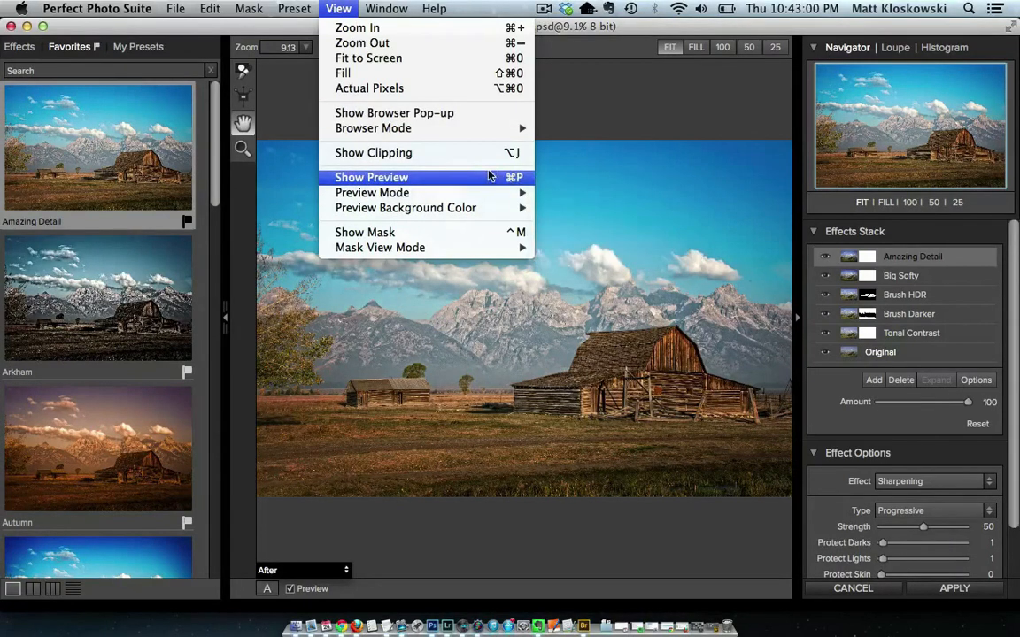
left_click(337, 8)
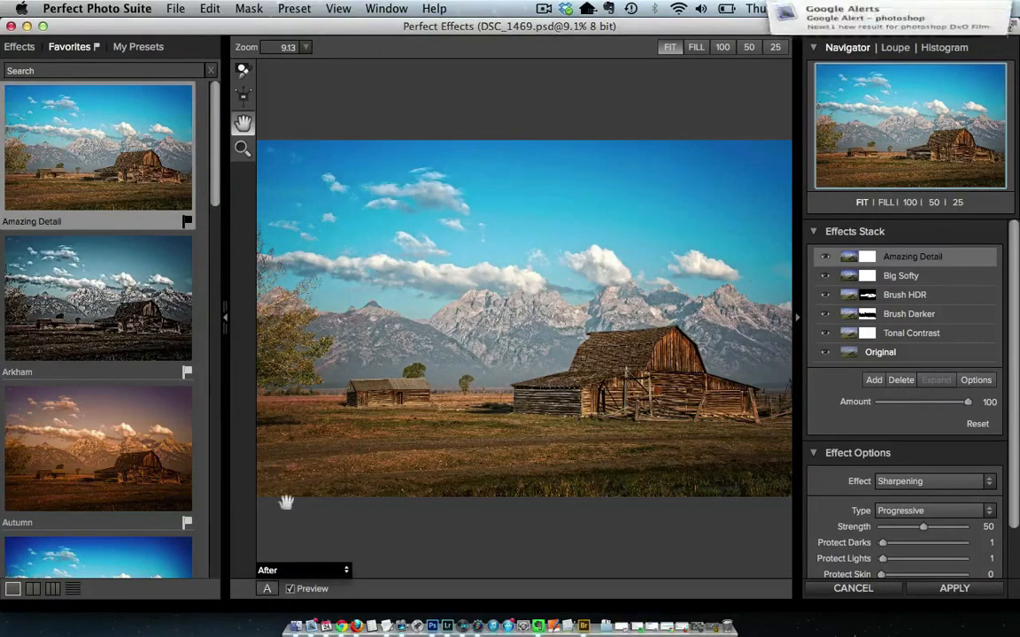
key("super+p")
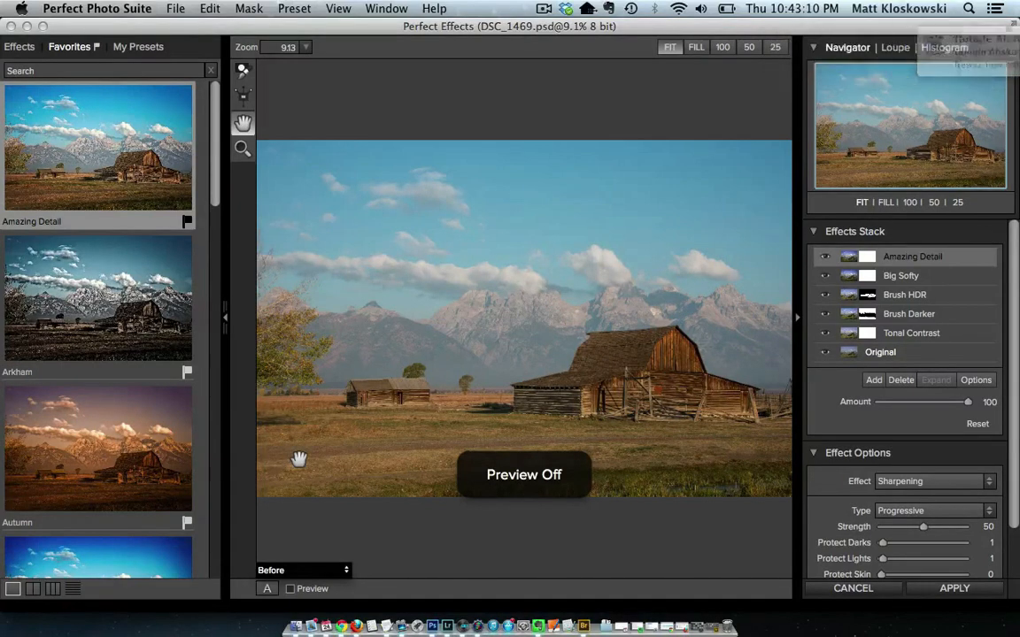
key("super+p")
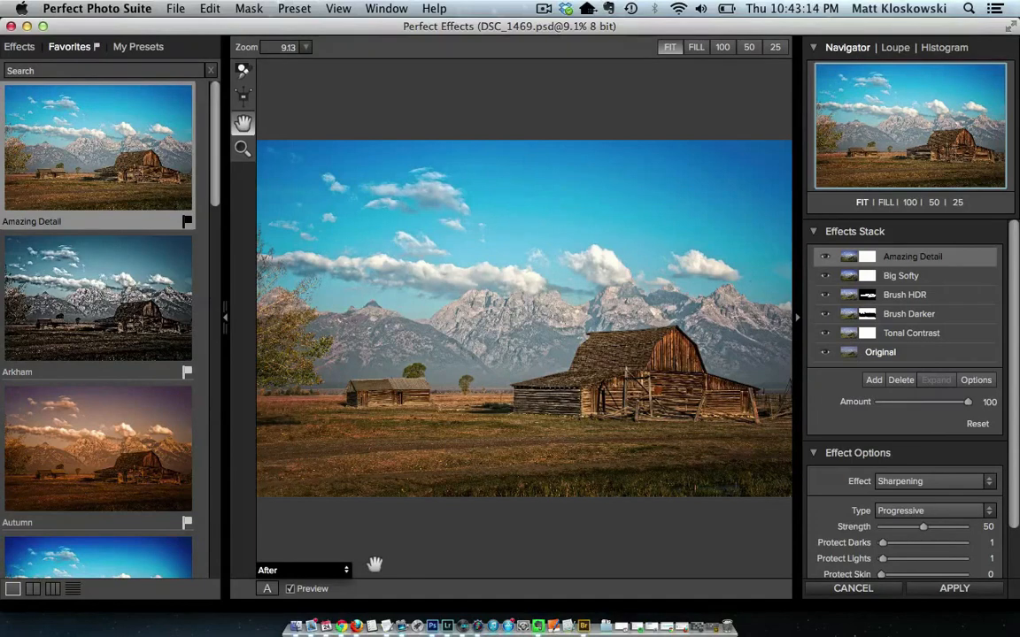
key("super+Tab")
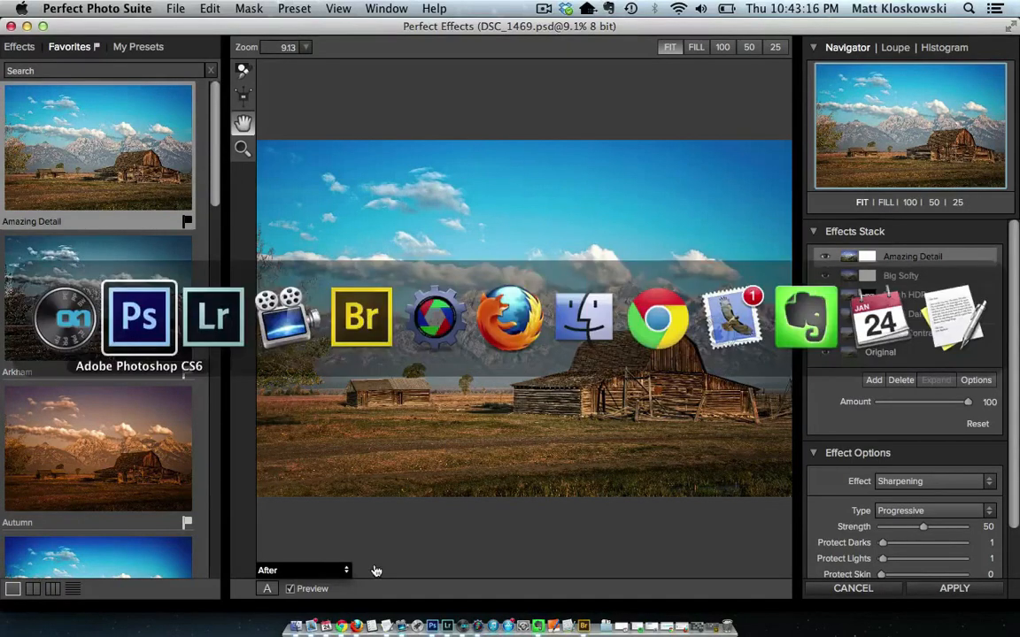
key("super+Tab")
key("super+Tab")
key("super+Tab")
key("super+Tab")
key("super+Tab")
key("super+Tab")
key("super+Tab")
key("super+Tab")
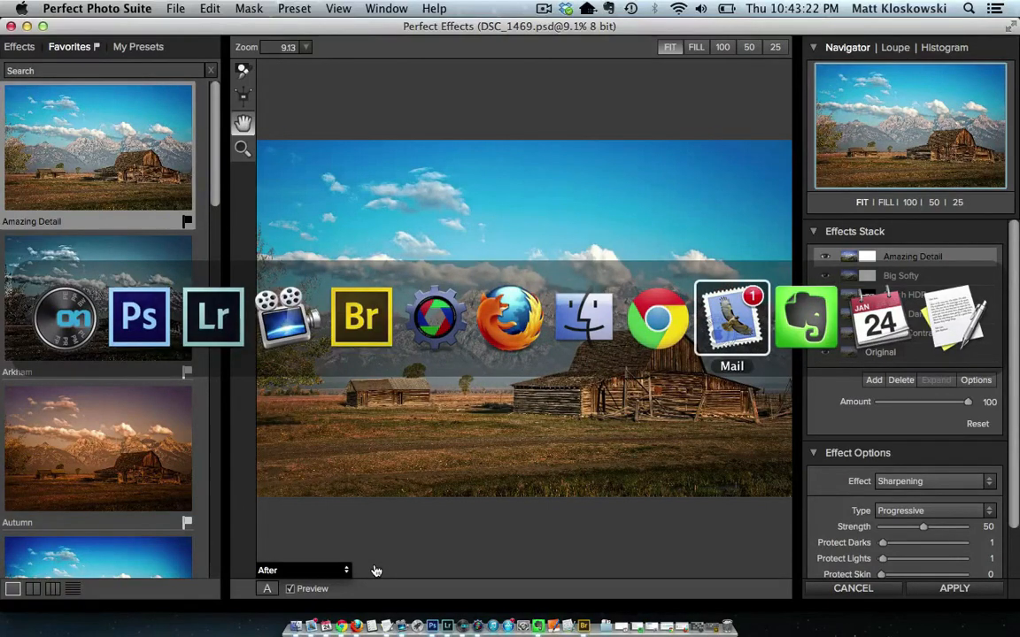
key("Escape")
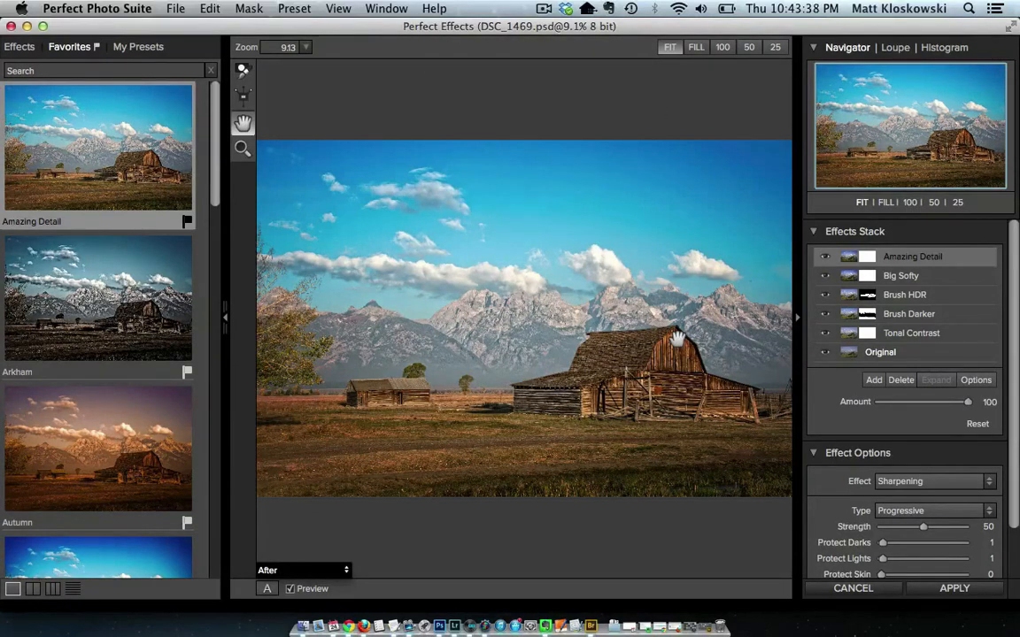
Apply the effect stack to return to Photoshop and save the layered photo
left_click(944, 590)
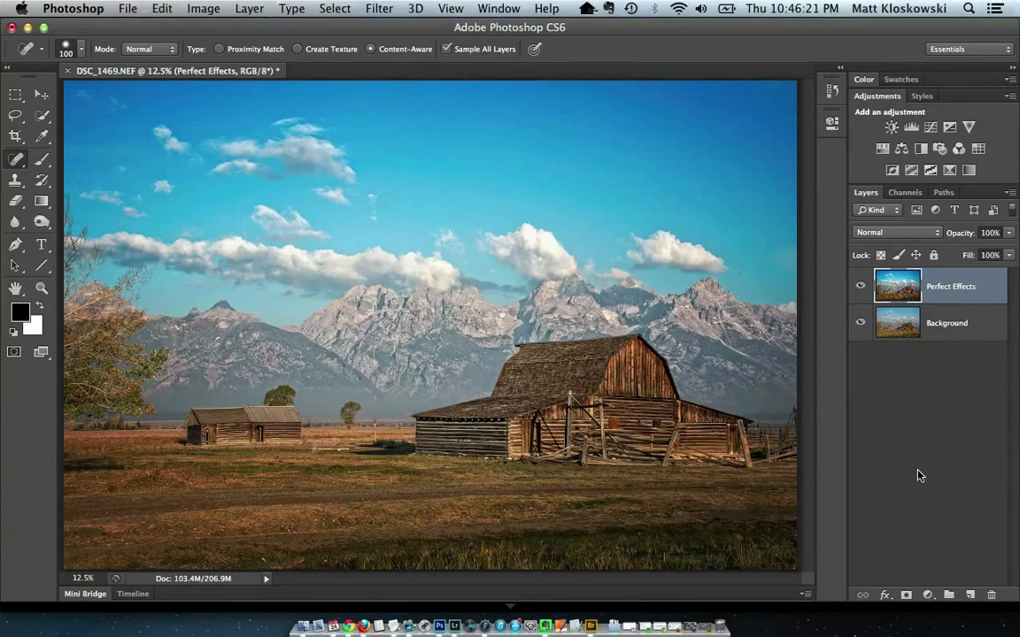
left_click(127, 8)
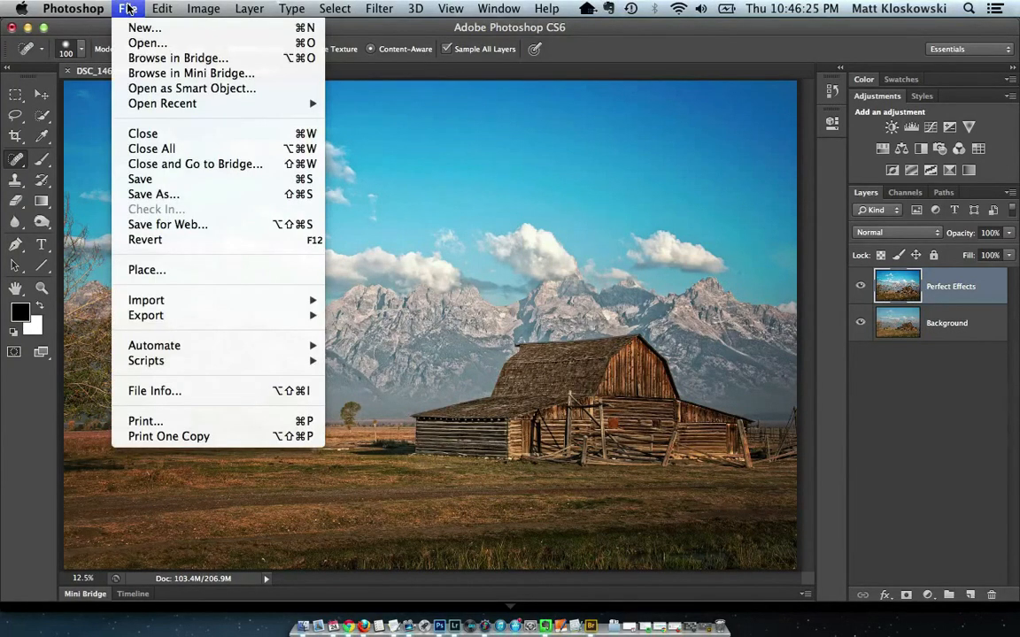
left_click(142, 179)
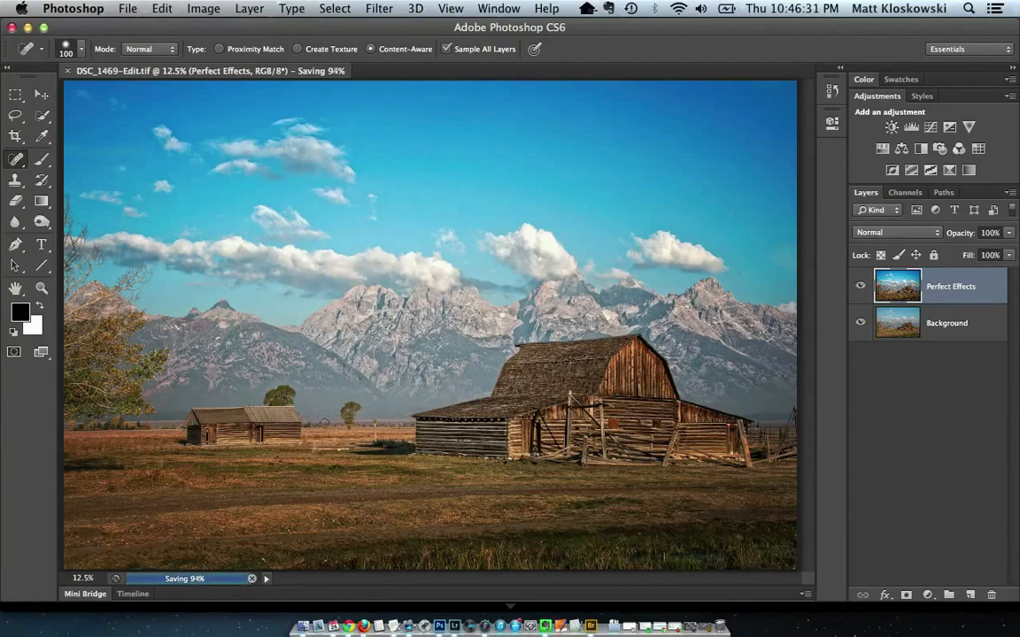
Switch to Lightroom, reset the develop settings of the original DSC_1469.NEF and set its exposure to -0.80
left_click(454, 626)
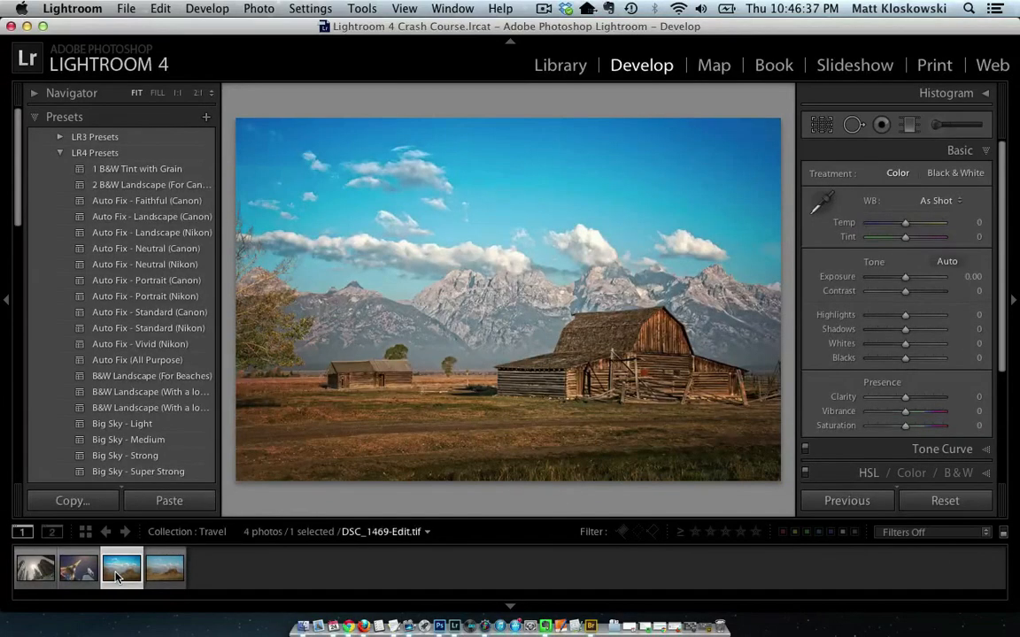
left_click(164, 571)
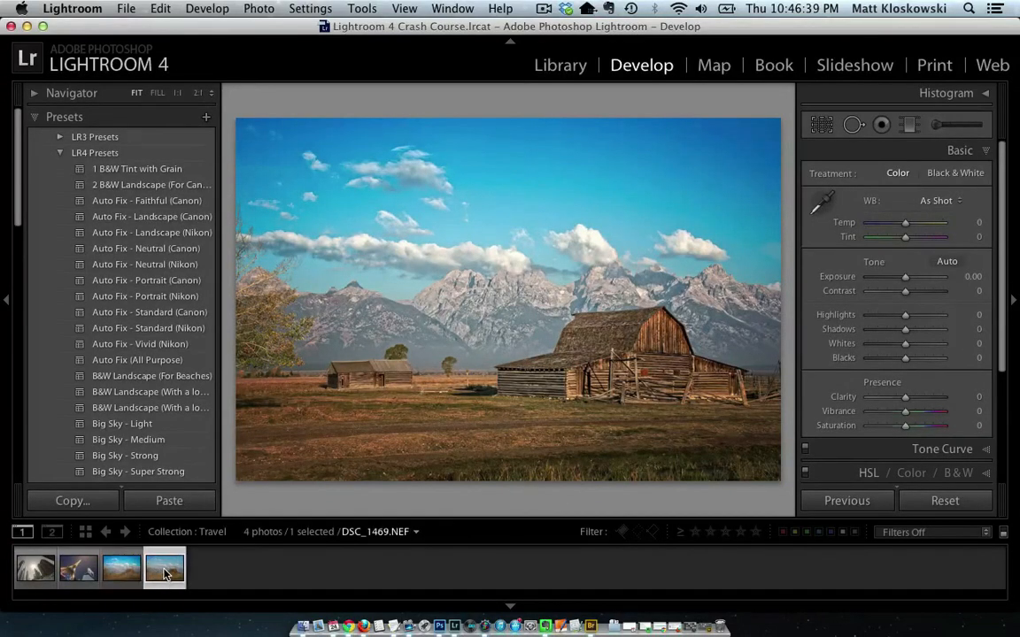
left_click(972, 505)
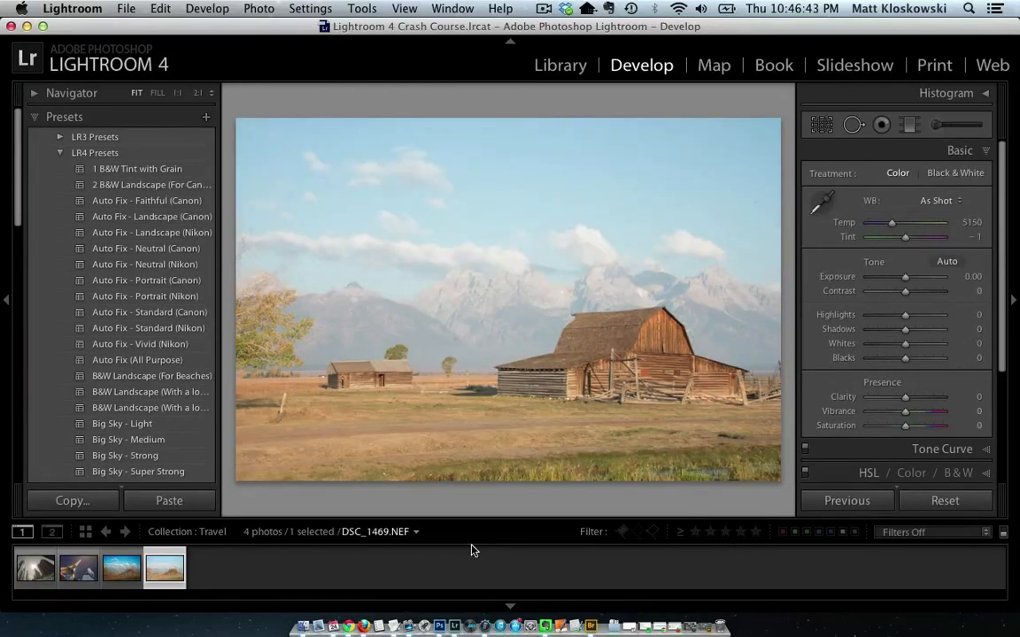
left_click_drag(906, 278, 899, 281)
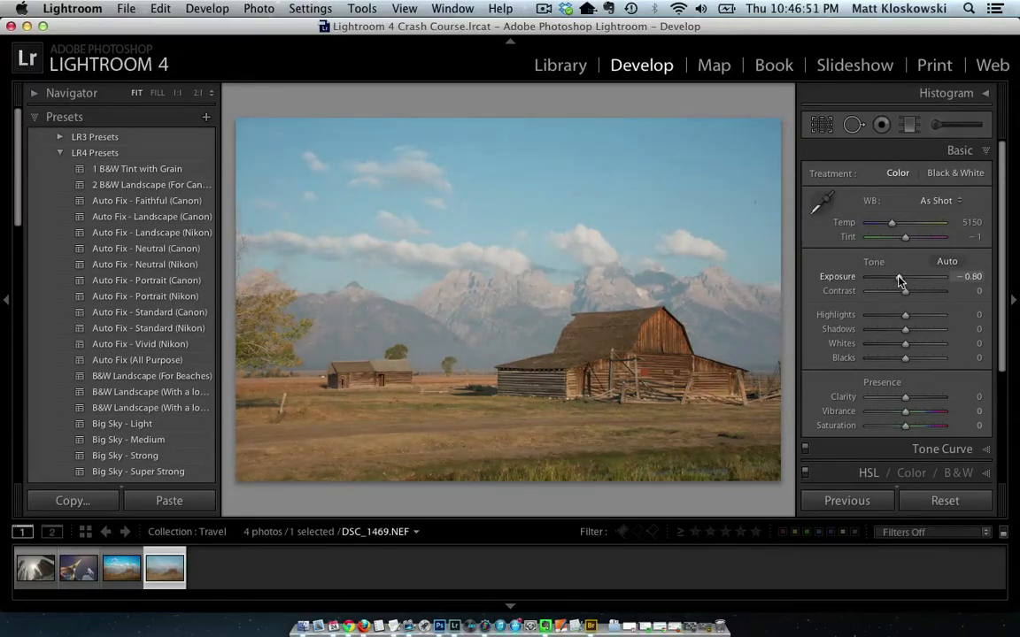
Compare the original photo with the finished DSC_1469-Edit.tif in Lights Out view, ending on the edited version
key("l")
key("l")
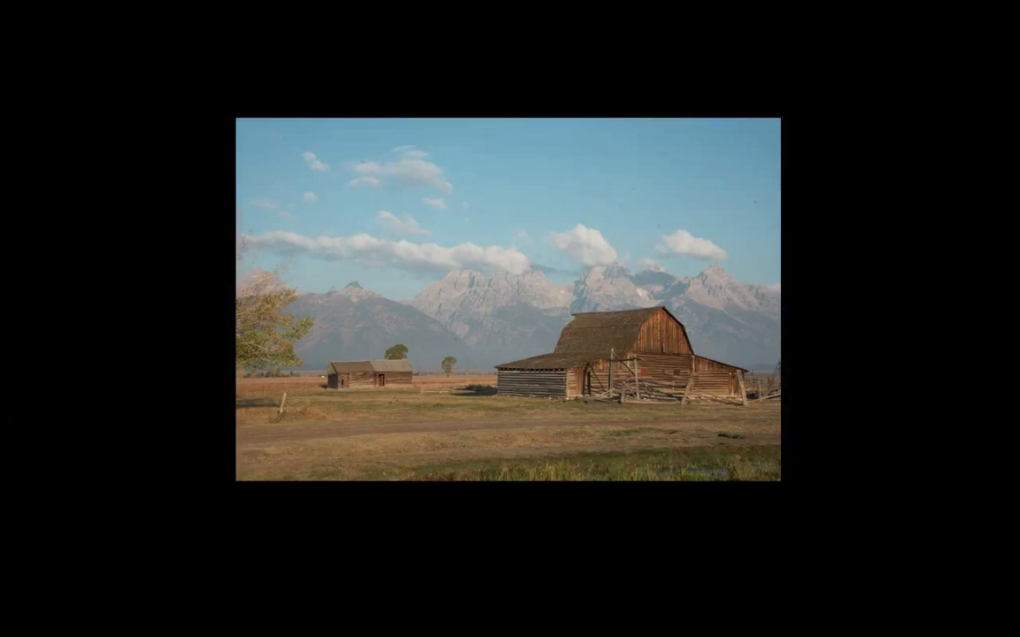
key("backslash")
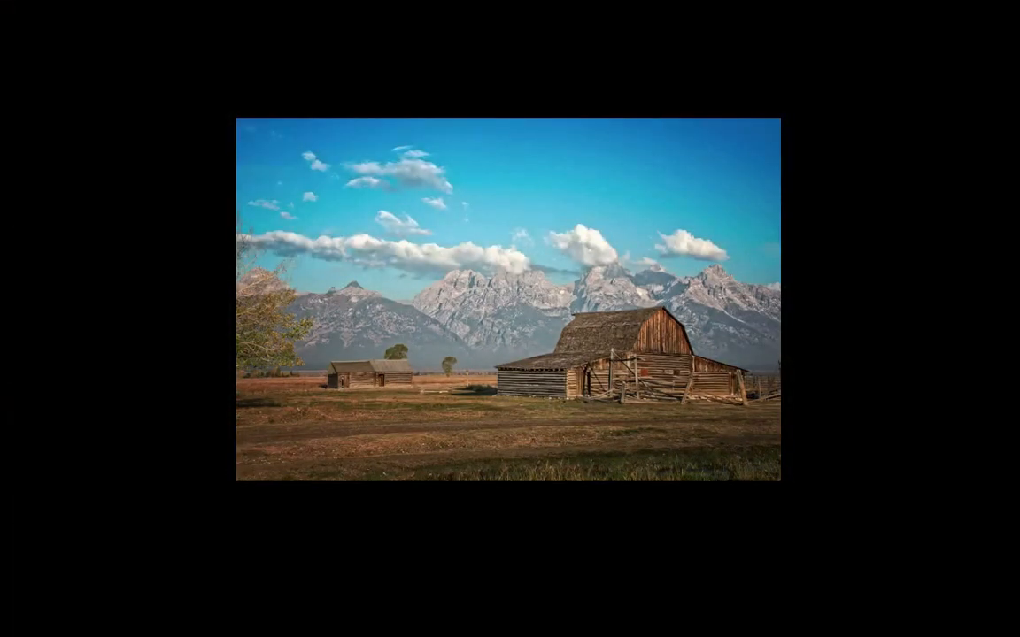
key("backslash")
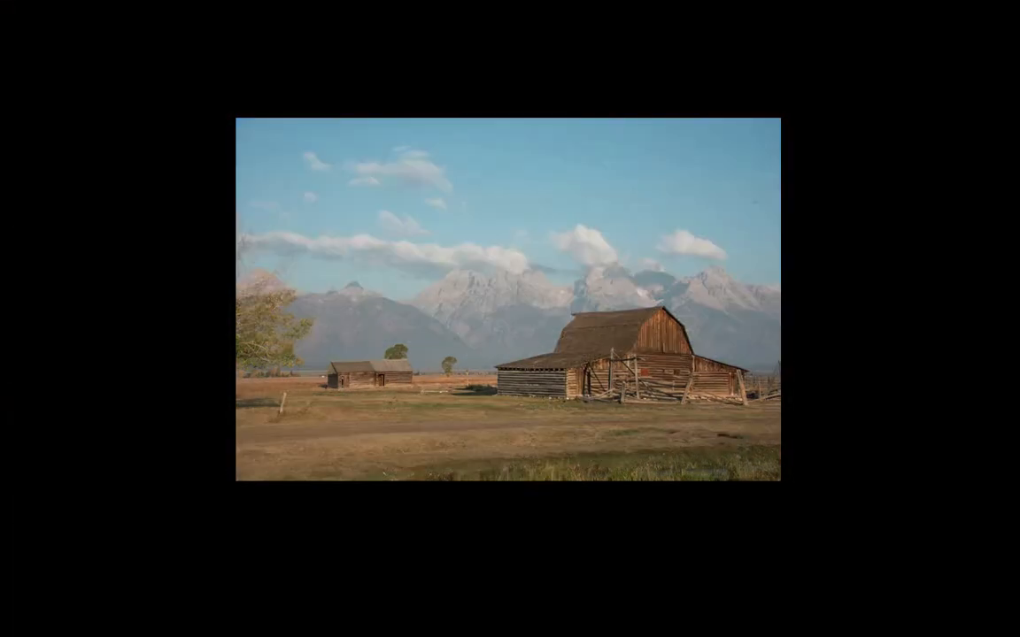
key("backslash")
key("l")
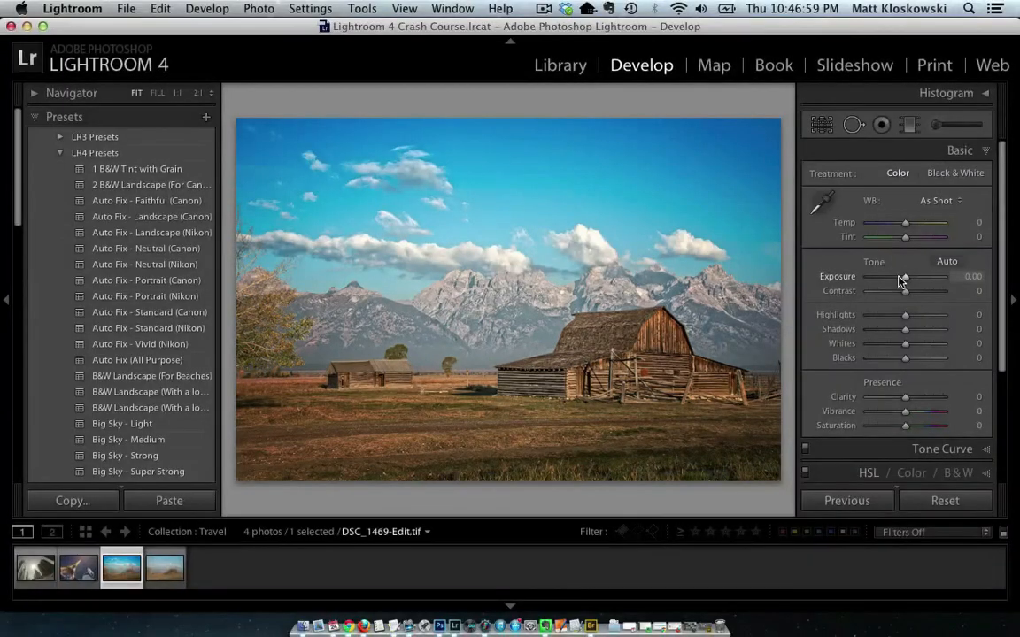
Switch to Photoshop and resize the image to a width of 2000 pixels with proportions constrained
key("super+Tab")
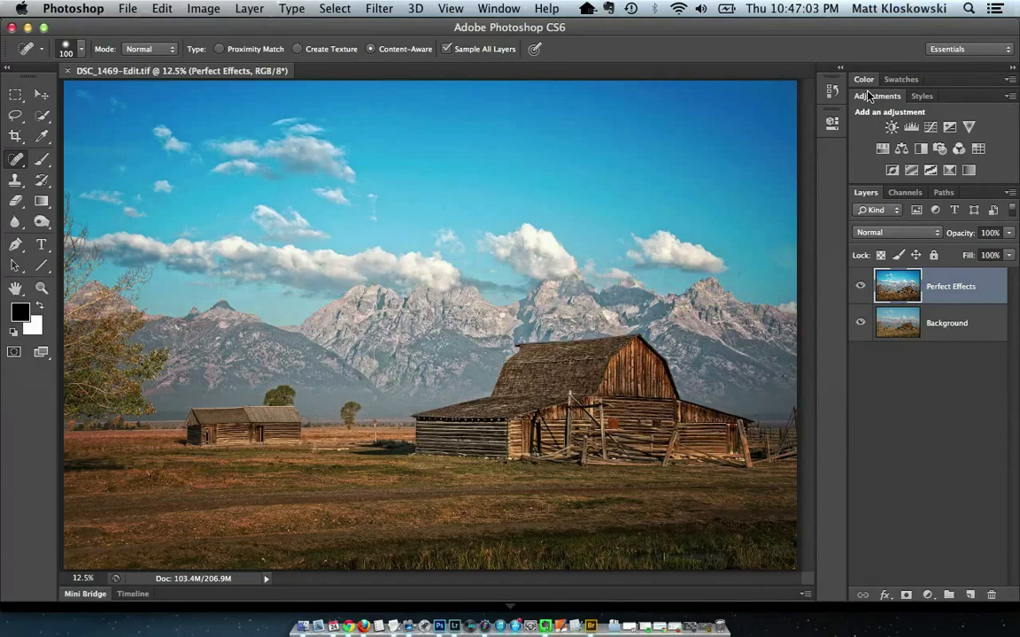
key("super+alt+i")
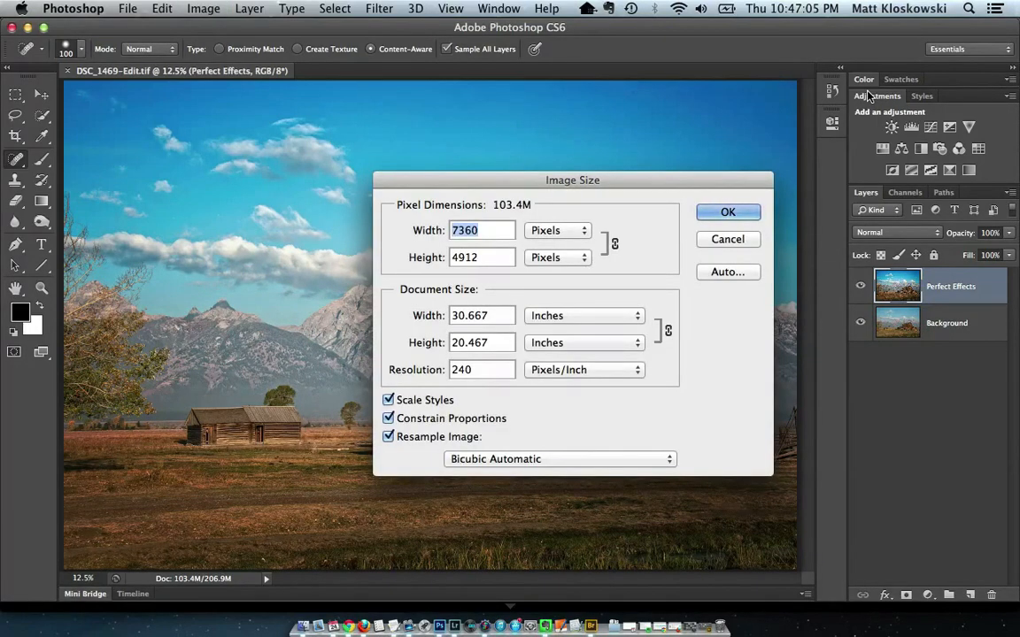
type("2000")
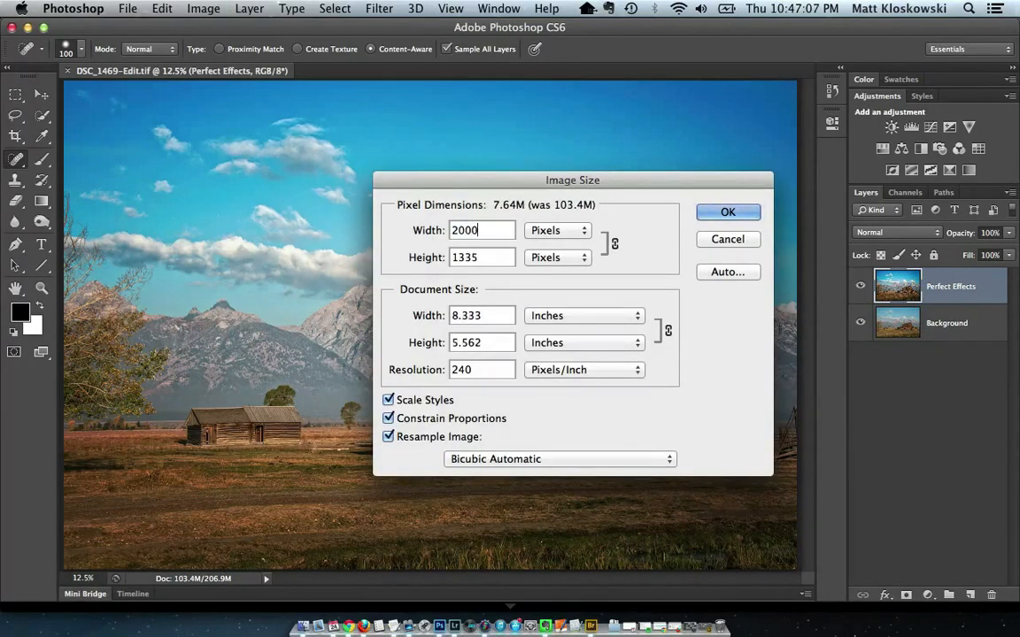
key("Return")
key("super+equal")
key("super+equal")
key("super+equal")
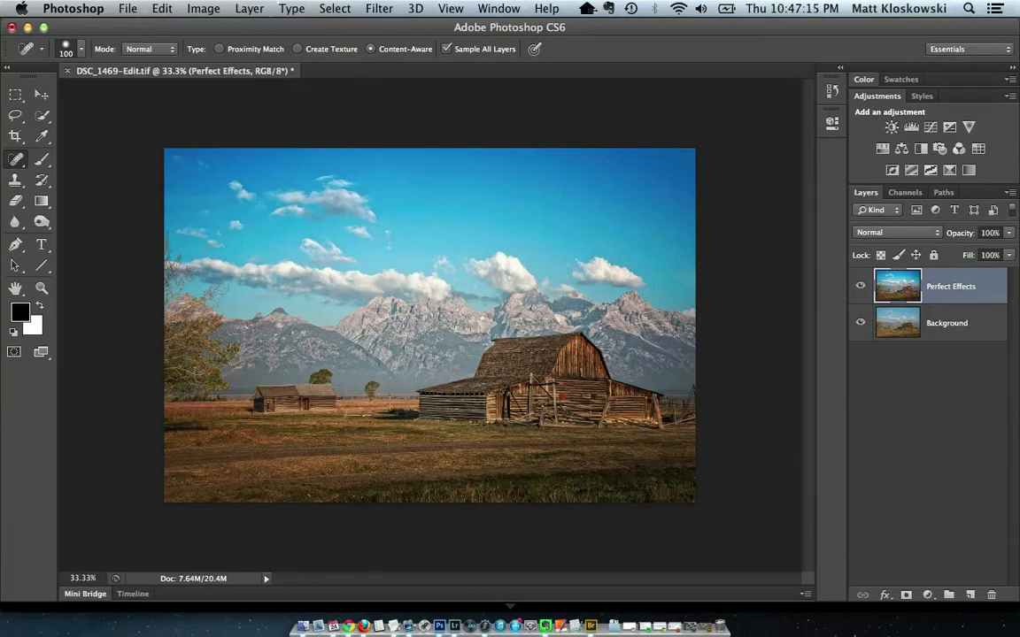
Open the resized barn image in Perfect Effects 4 and add the Autumn effect from the Landscape category
left_click(127, 8)
mouse_move(200, 346)
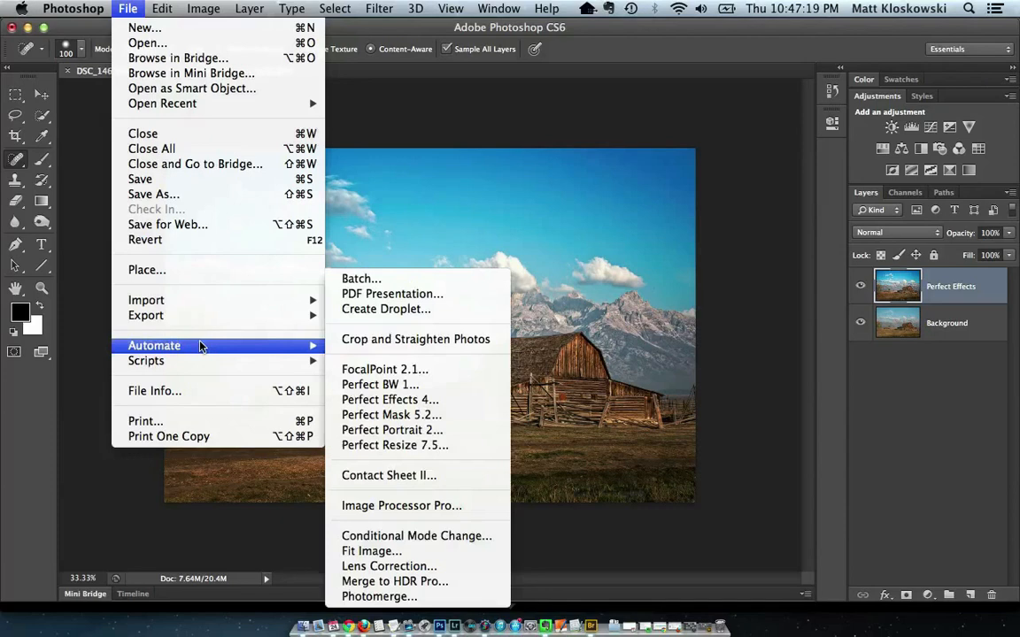
left_click(381, 400)
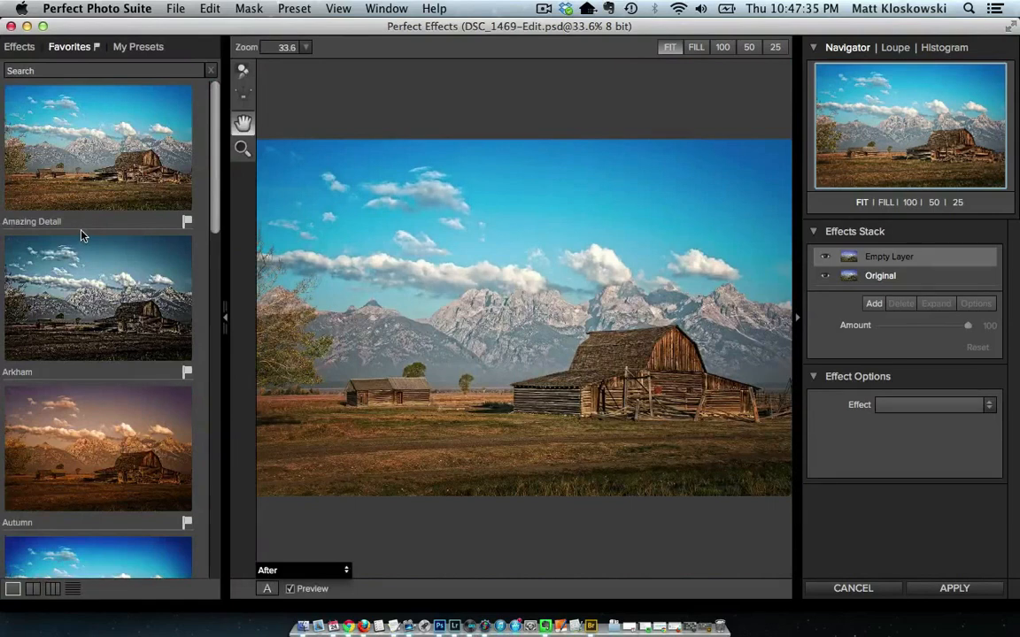
left_click(19, 47)
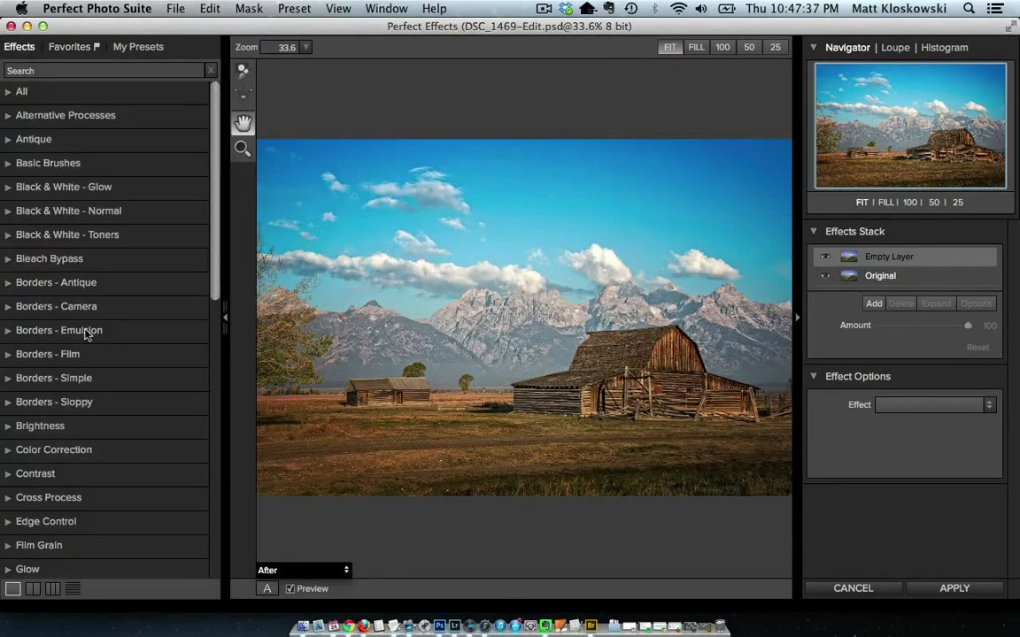
scroll(75, 371, "down", 5)
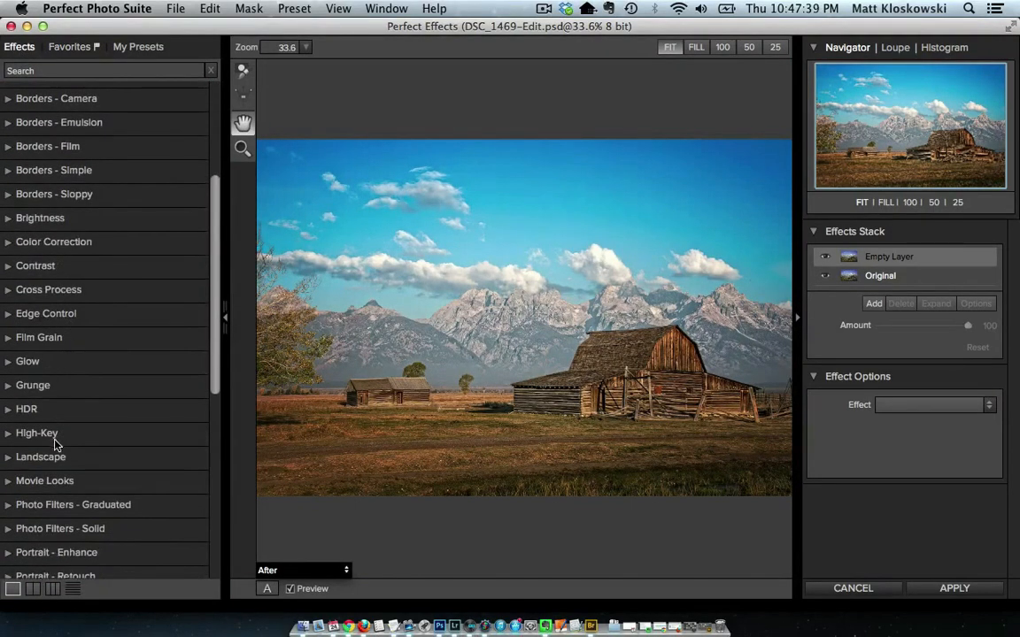
left_click(52, 458)
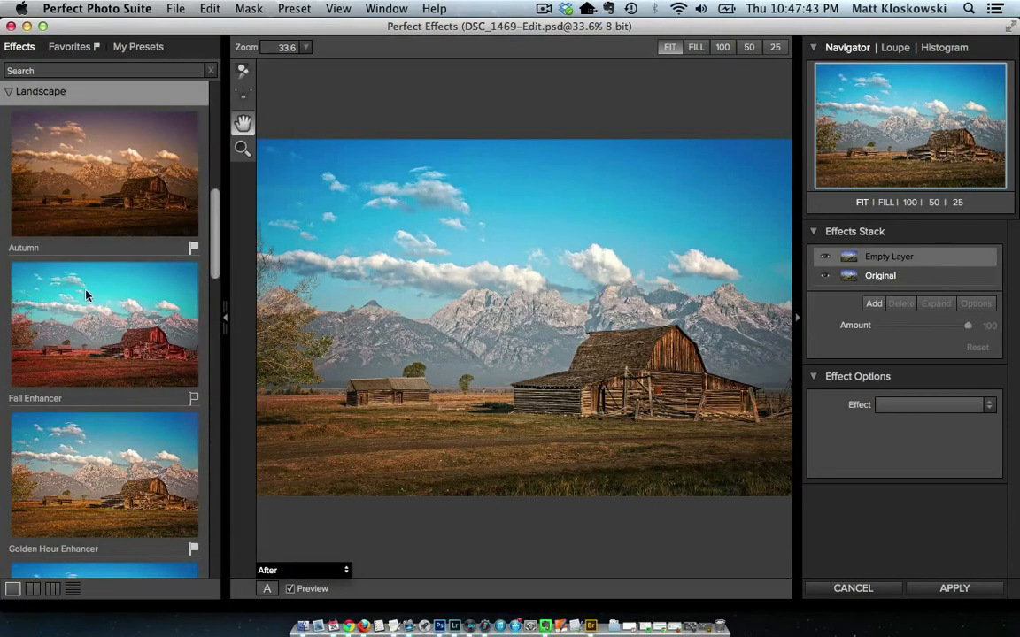
left_click(73, 188)
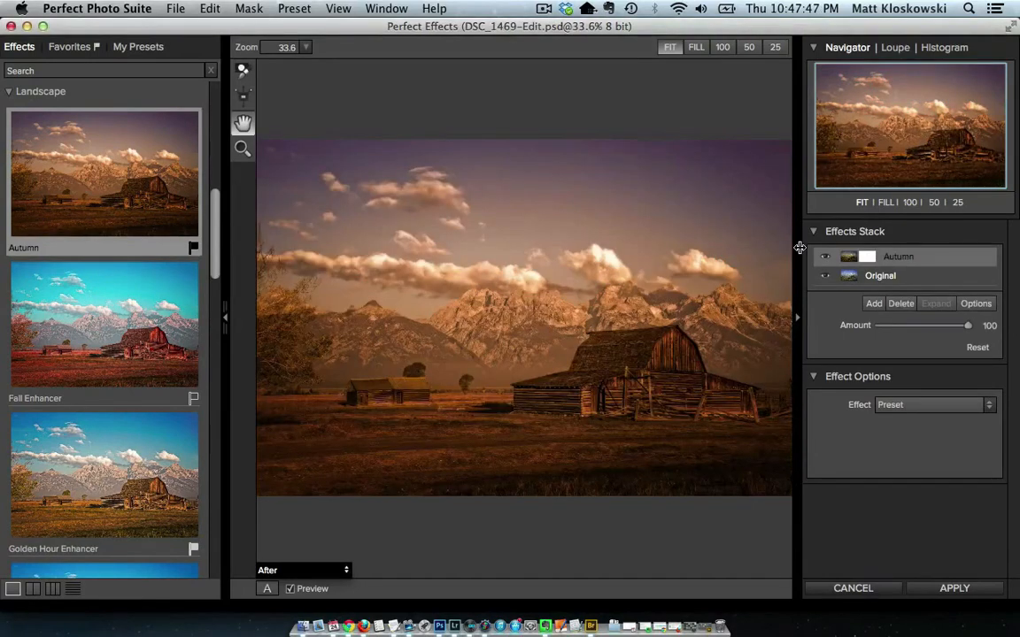
Compare the photo with the Autumn effect hidden and shown, and reduce the effect's Amount to 49
left_click(826, 258)
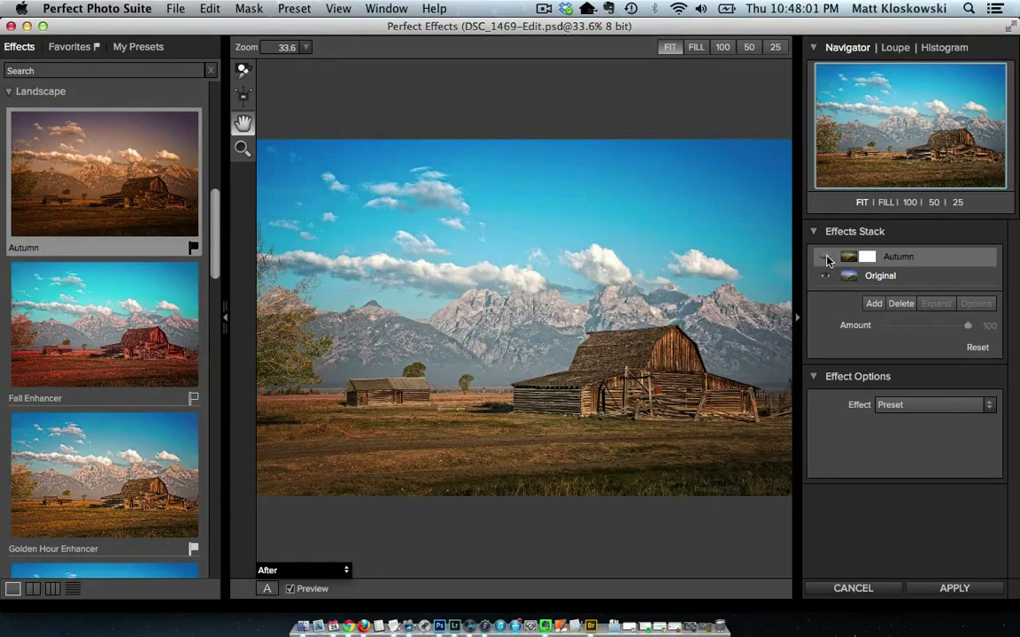
left_click(826, 257)
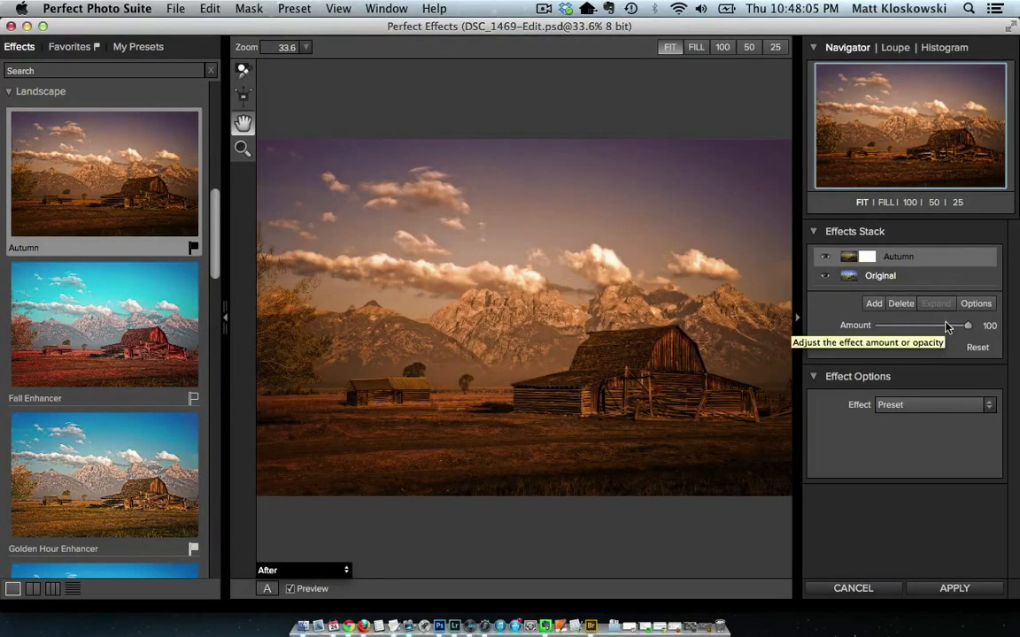
left_click_drag(967, 326, 919, 329)
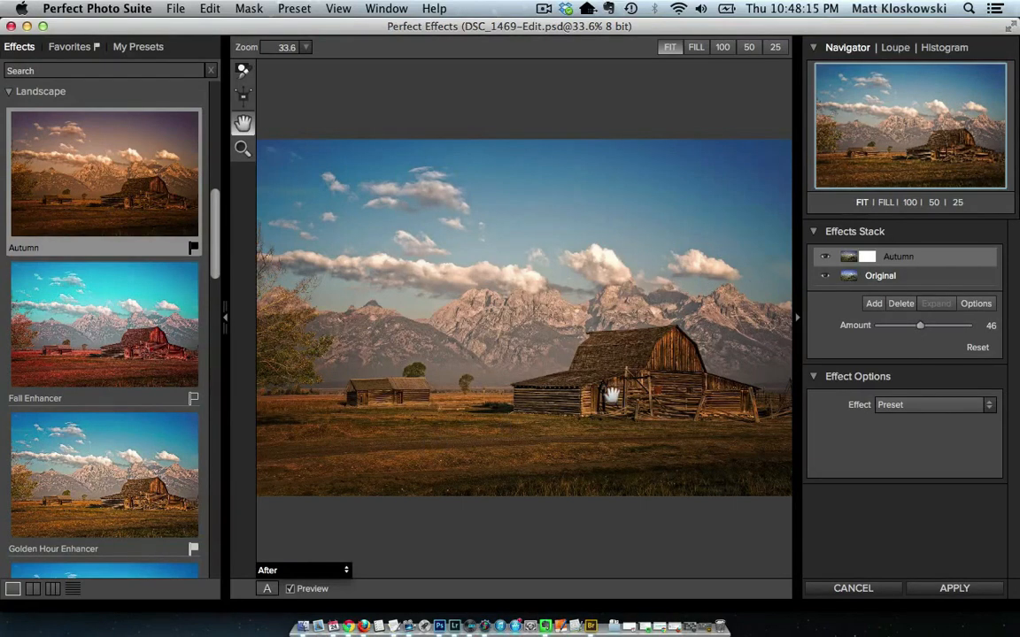
left_click_drag(937, 328, 993, 326)
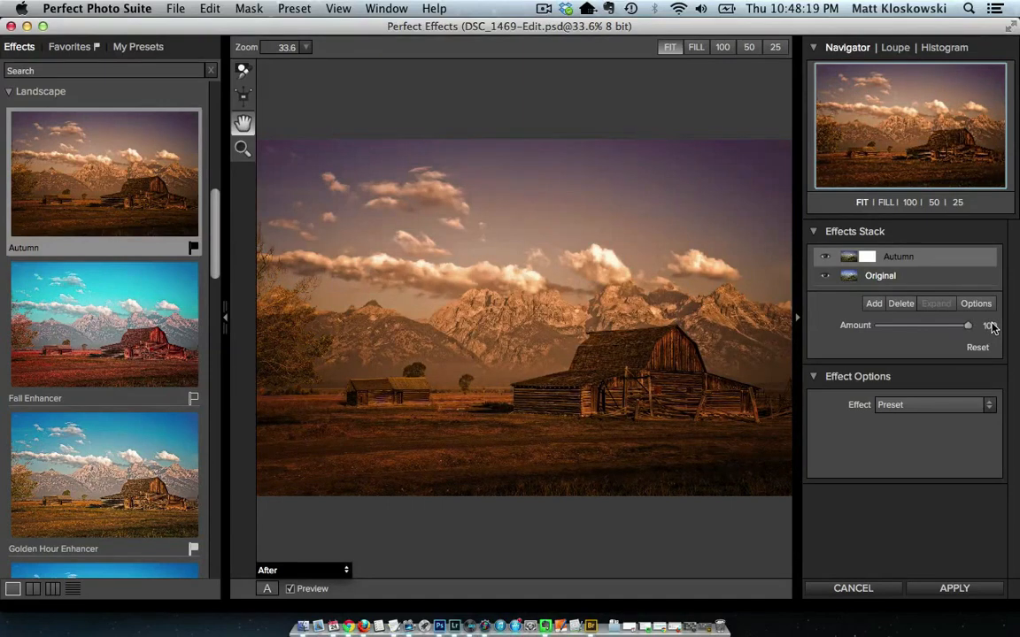
left_click_drag(992, 326, 922, 332)
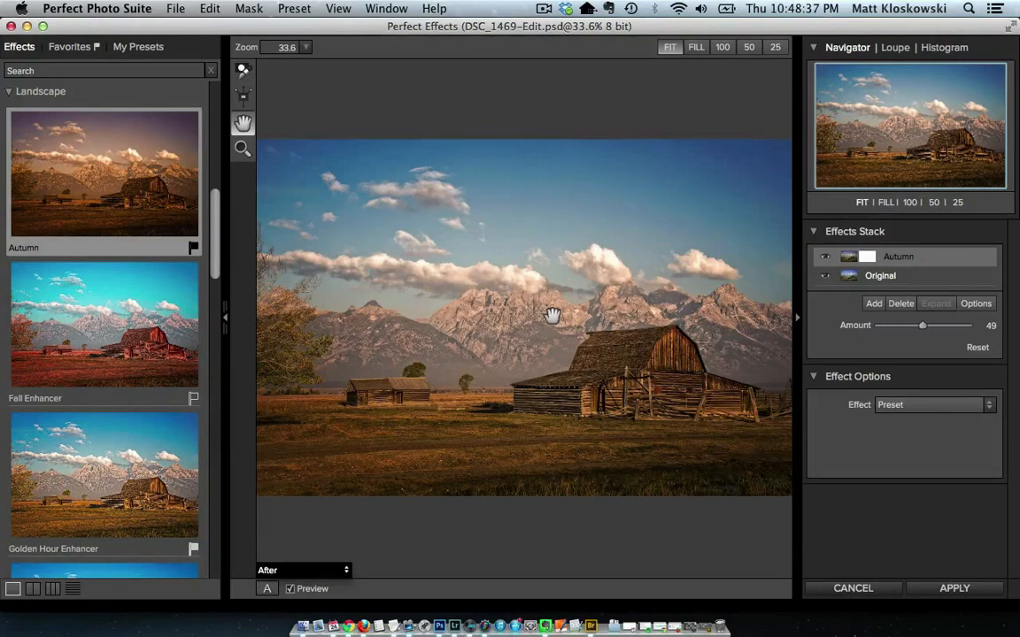
Cancel the Perfect Effects editing session and close DSC_1469-Edit.tif in Photoshop without saving the changes
scroll(105, 203, "up", 3)
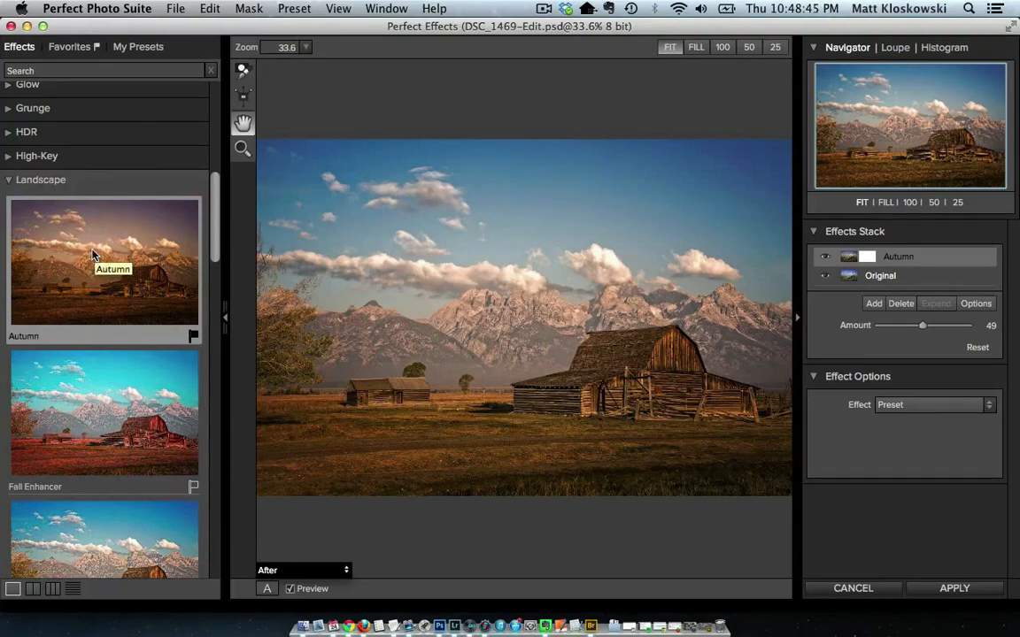
scroll(93, 255, "down", 10)
scroll(93, 255, "down", 5)
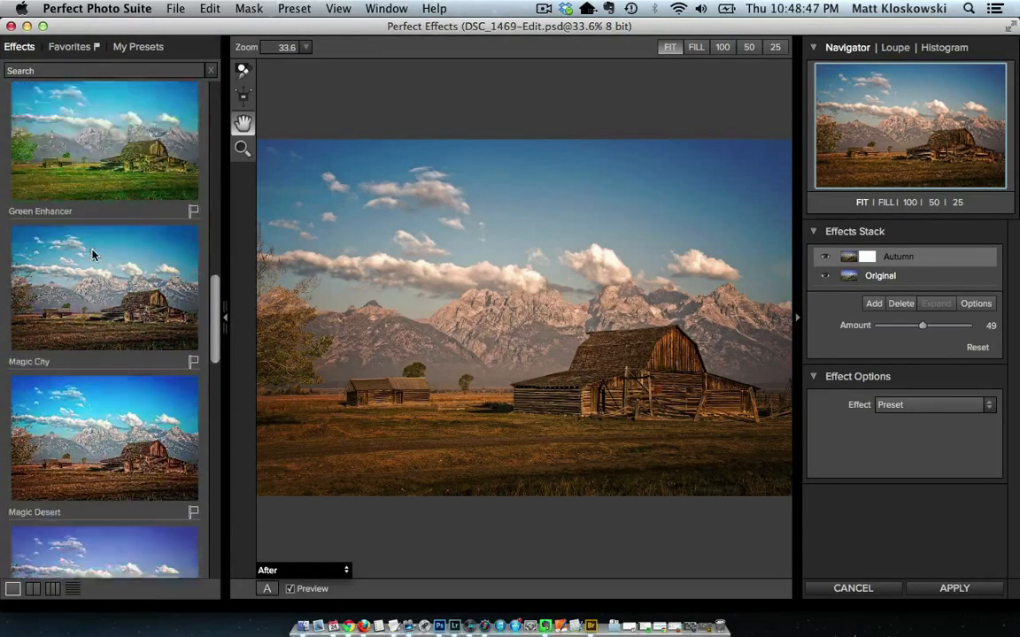
scroll(70, 460, "down", 8)
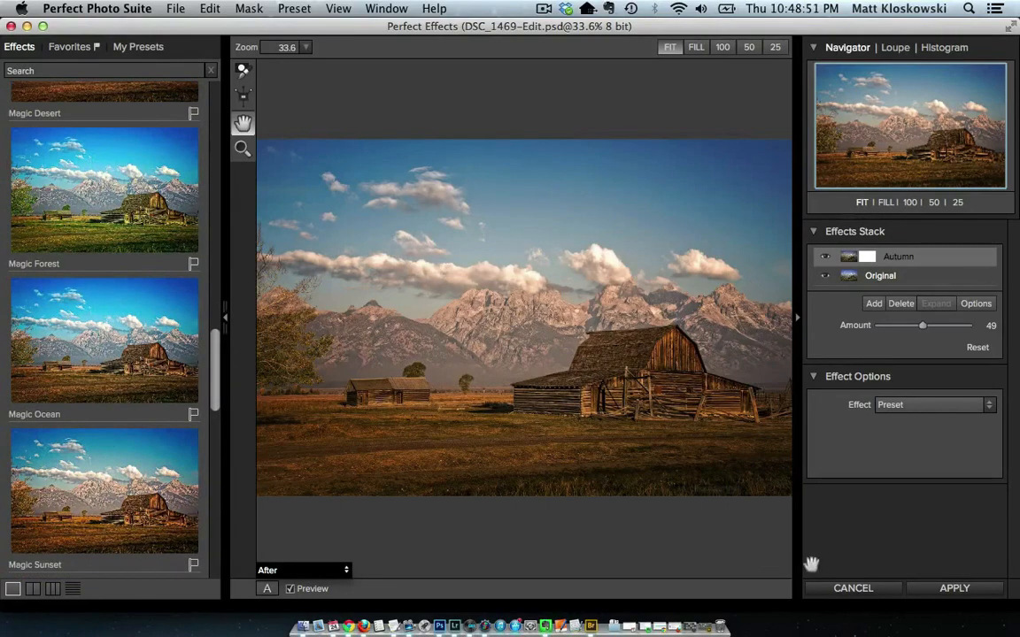
left_click(870, 589)
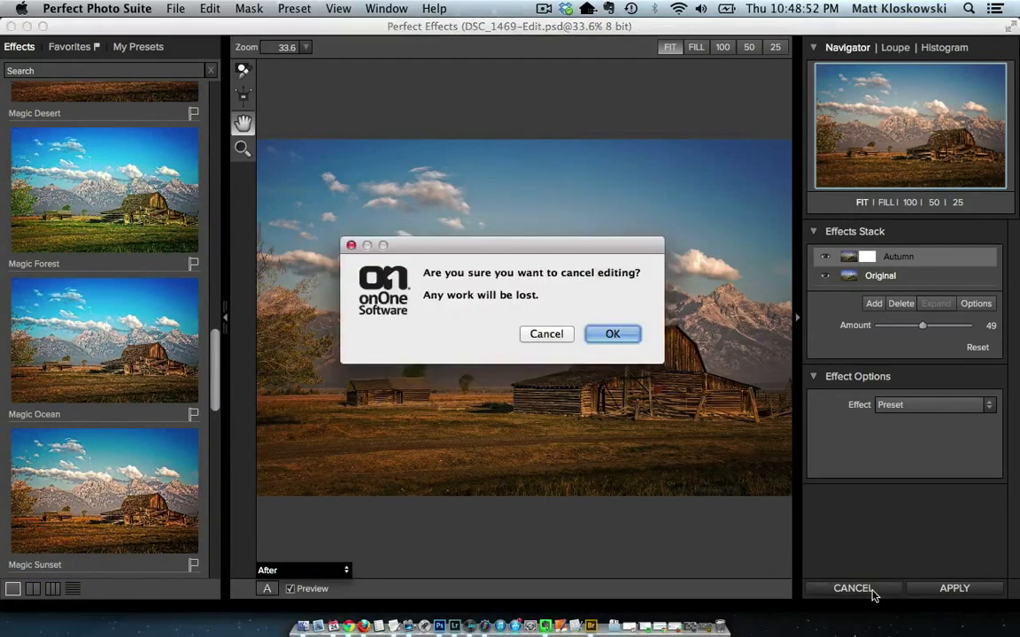
left_click(609, 336)
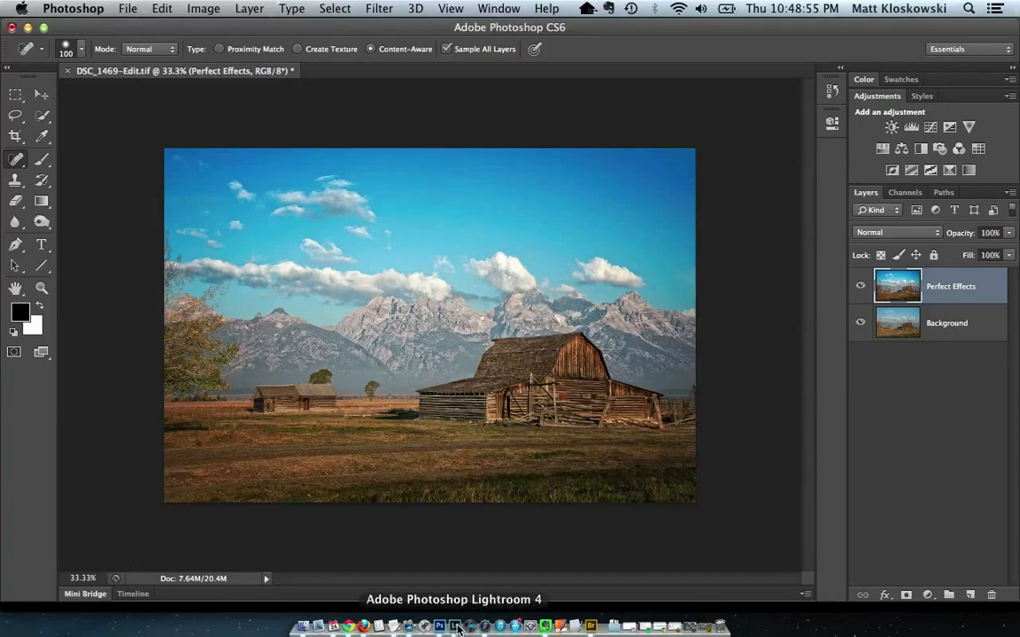
key("super+w")
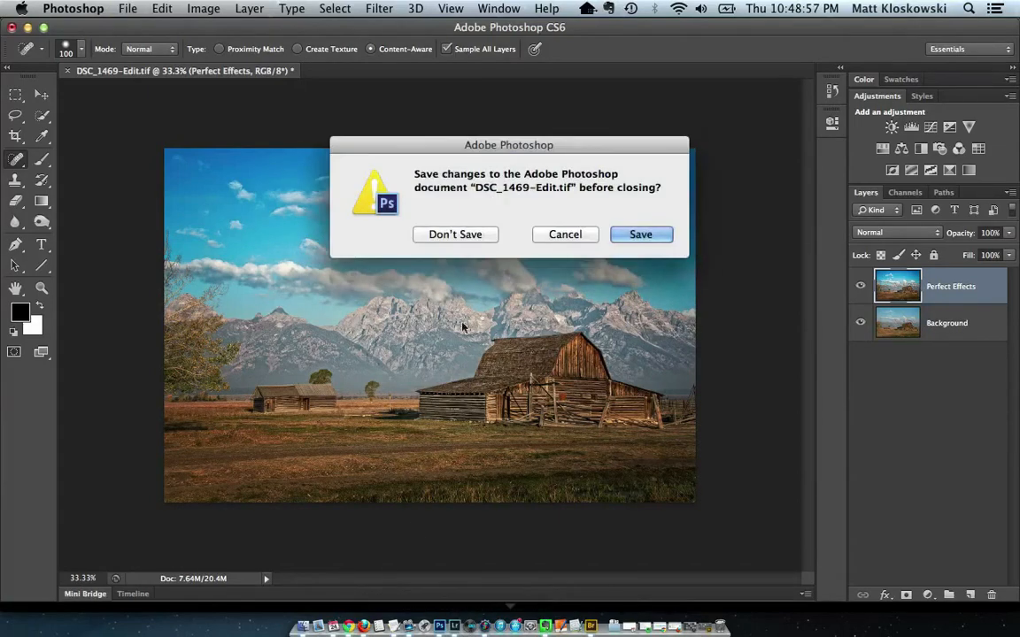
left_click(469, 234)
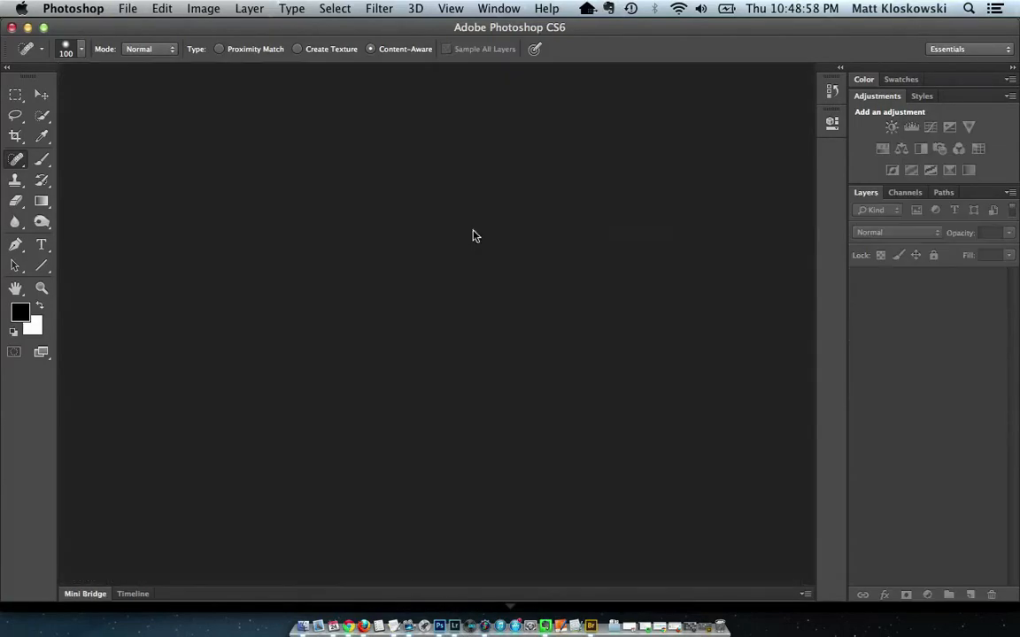
Switch to Lightroom and open the Eiffel Tower night photo _MJK2054.NEF from the Travel collection in the Develop module
left_click(454, 626)
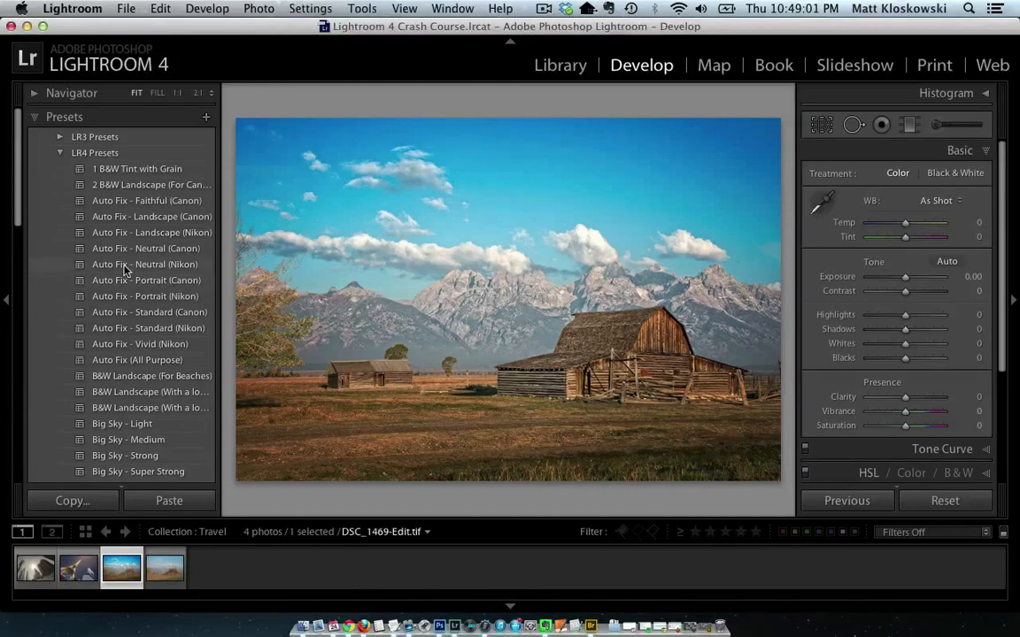
scroll(124, 270, "down", 15)
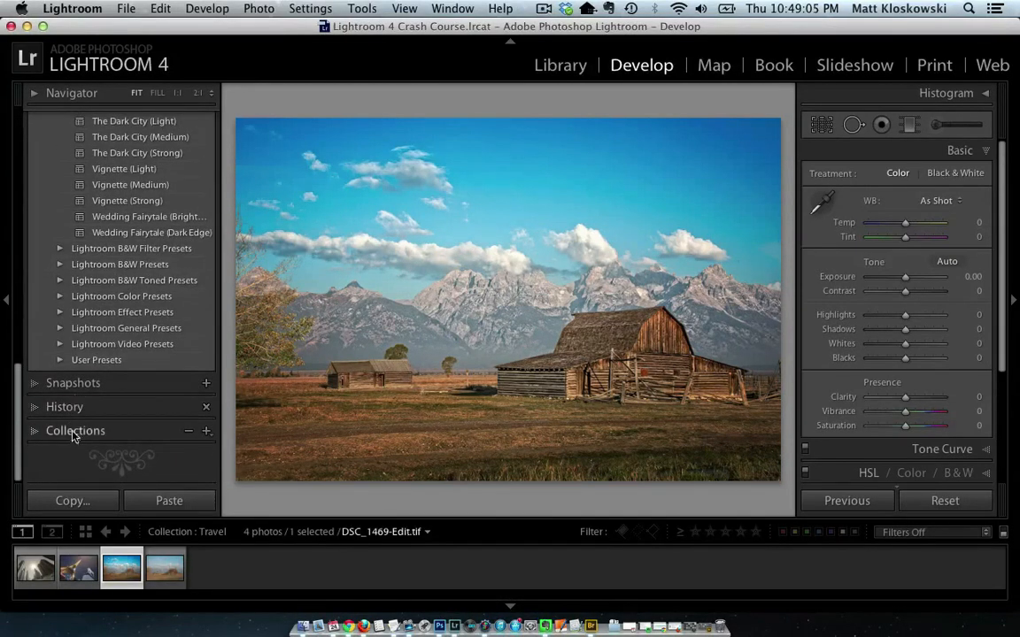
left_click(75, 430)
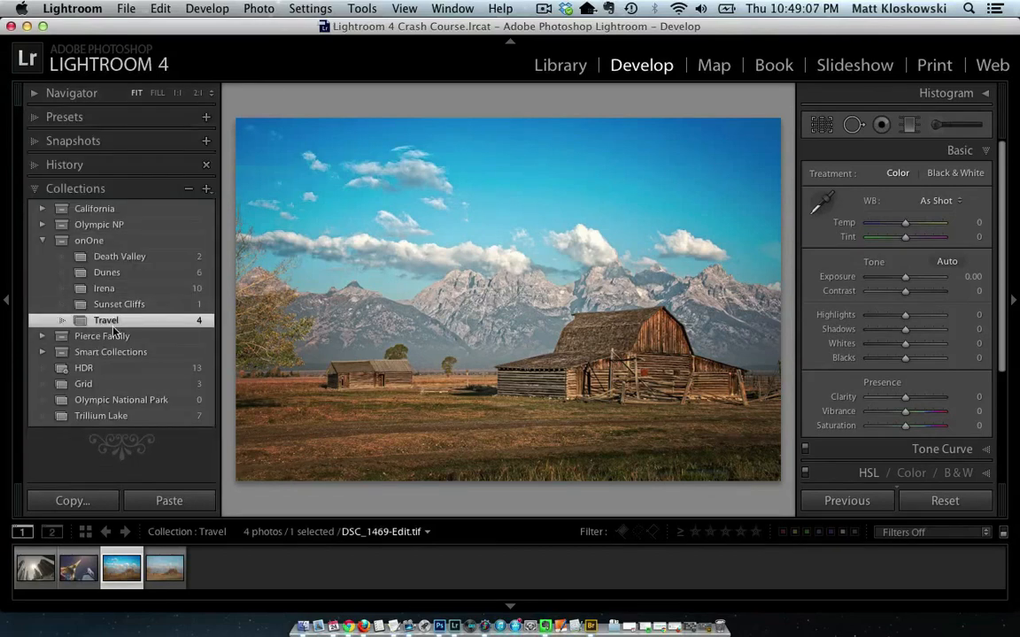
key("g")
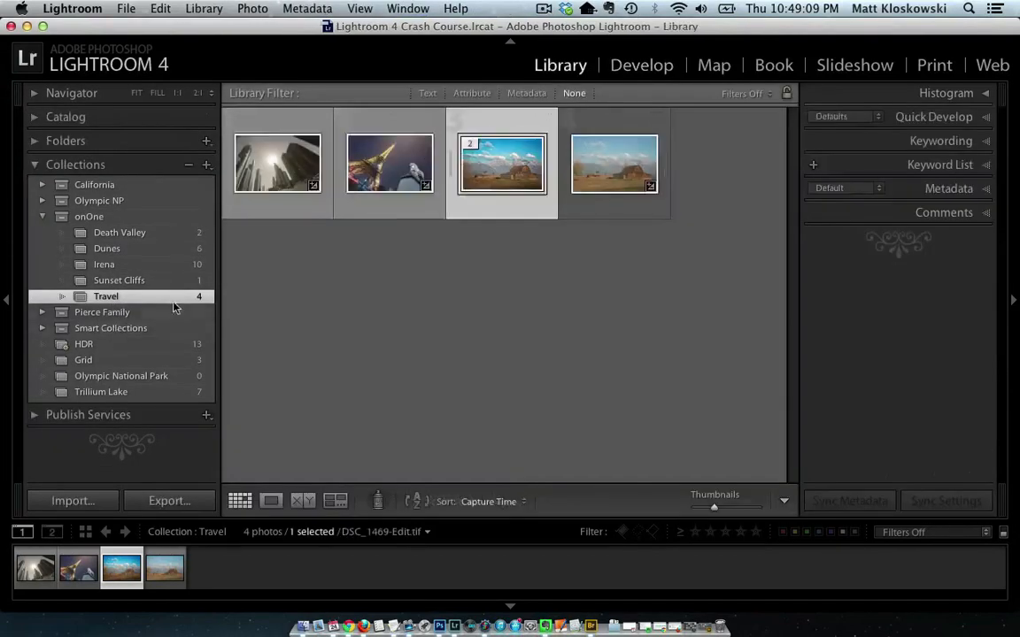
double_click(400, 156)
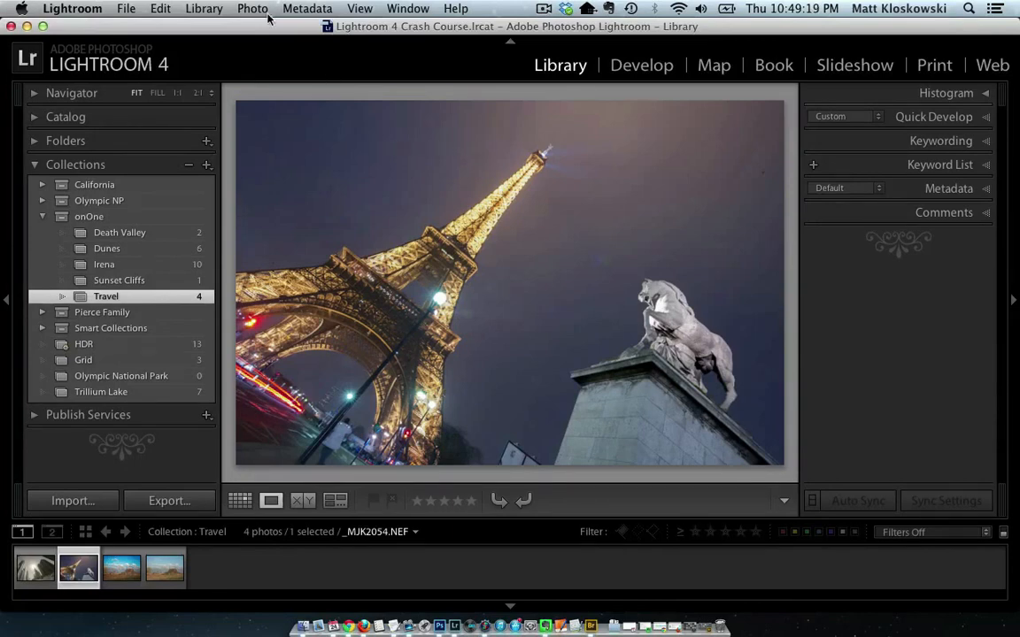
left_click(641, 65)
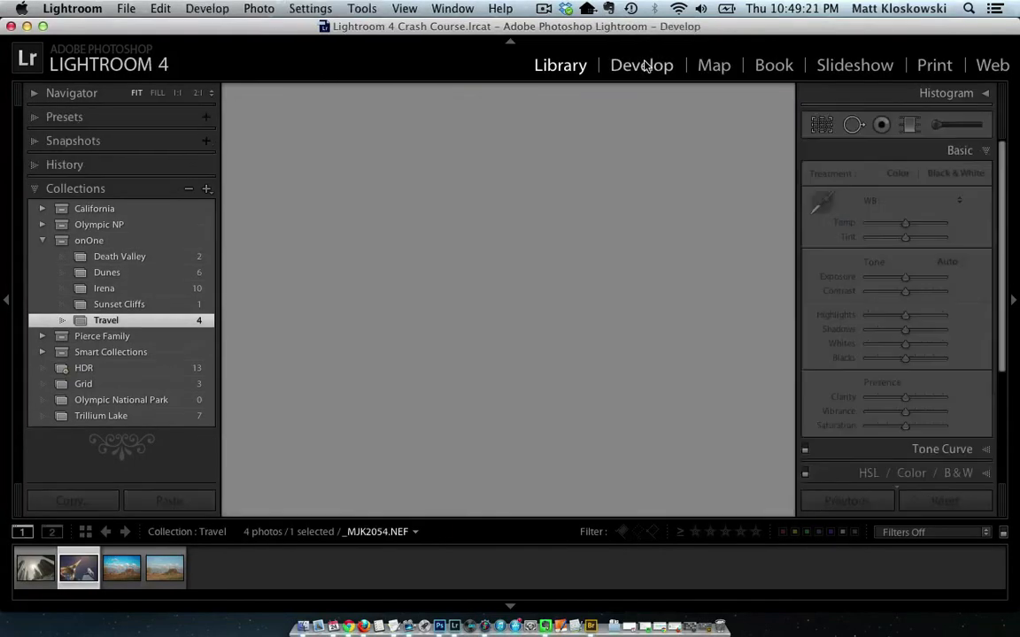
Set the Eiffel Tower photo's Highlights to -100, Blacks to -25 and white balance Temp to 2542
double_click(835, 315)
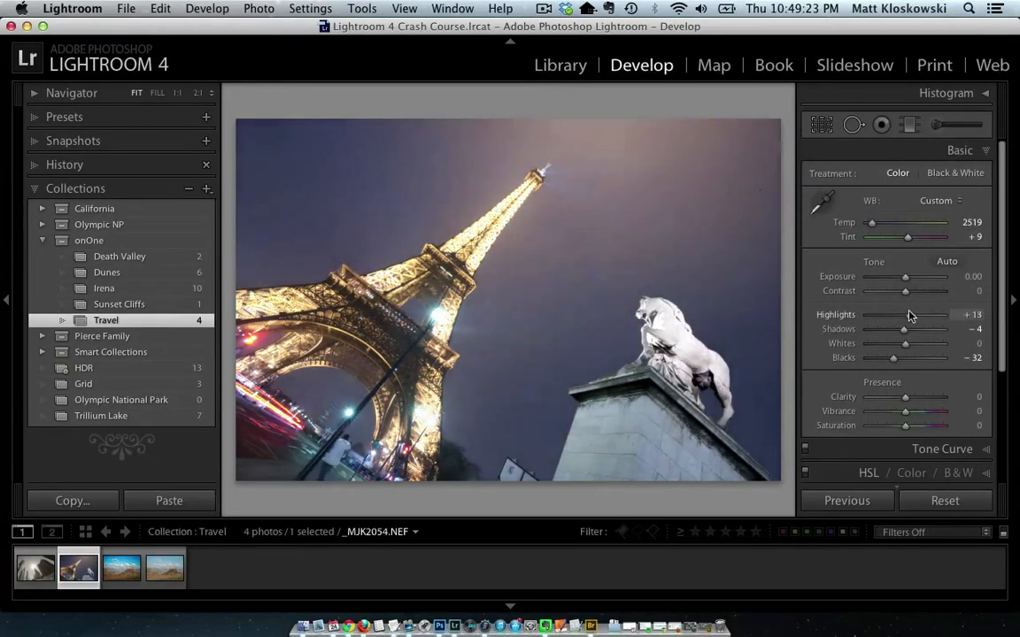
double_click(894, 358)
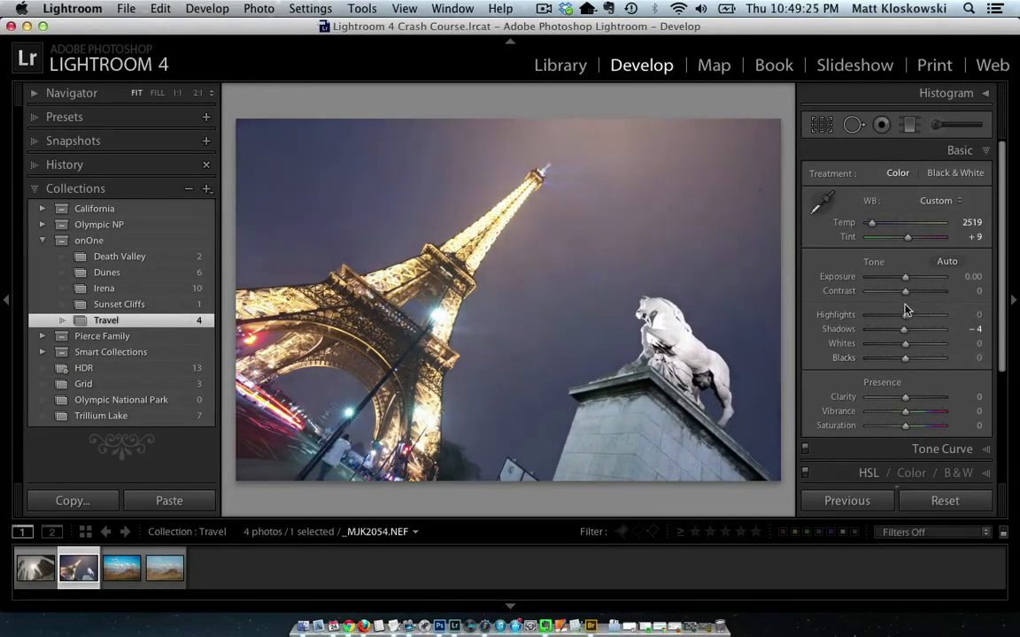
left_click_drag(905, 315, 822, 317)
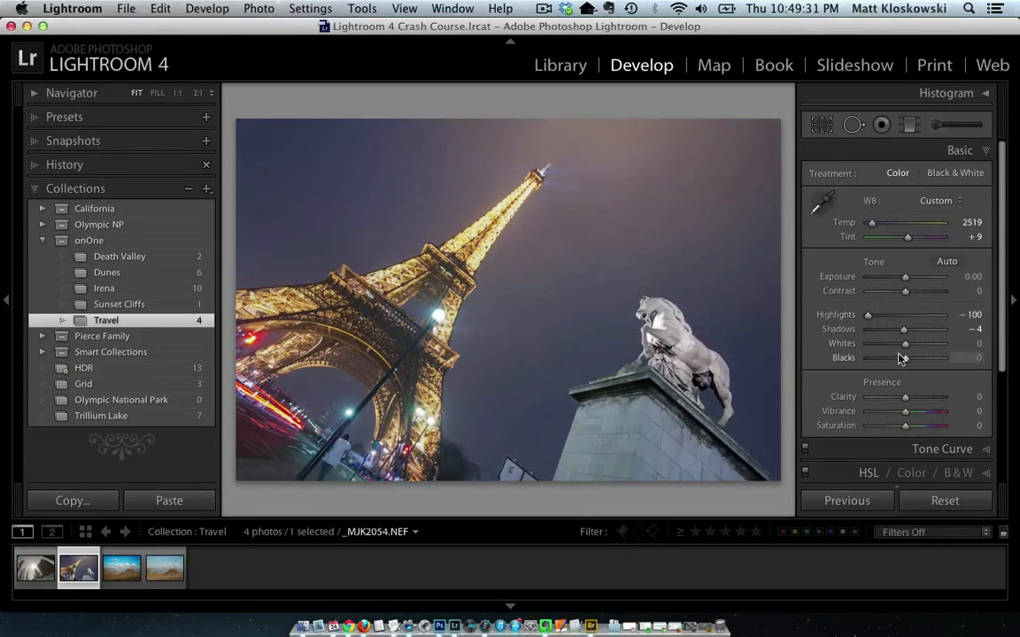
left_click_drag(904, 358, 896, 363)
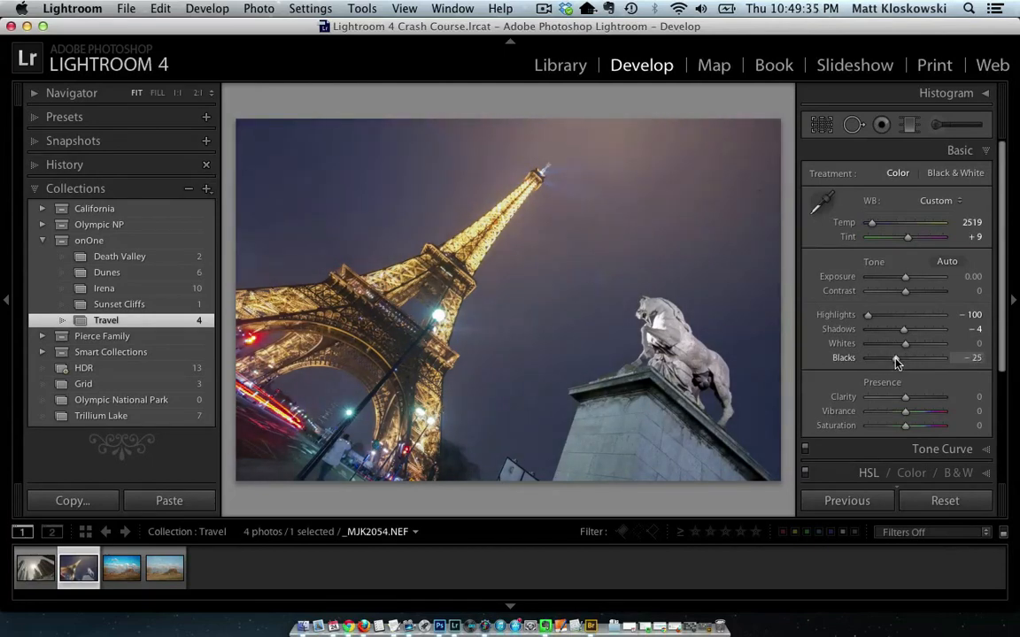
left_click_drag(871, 223, 870, 226)
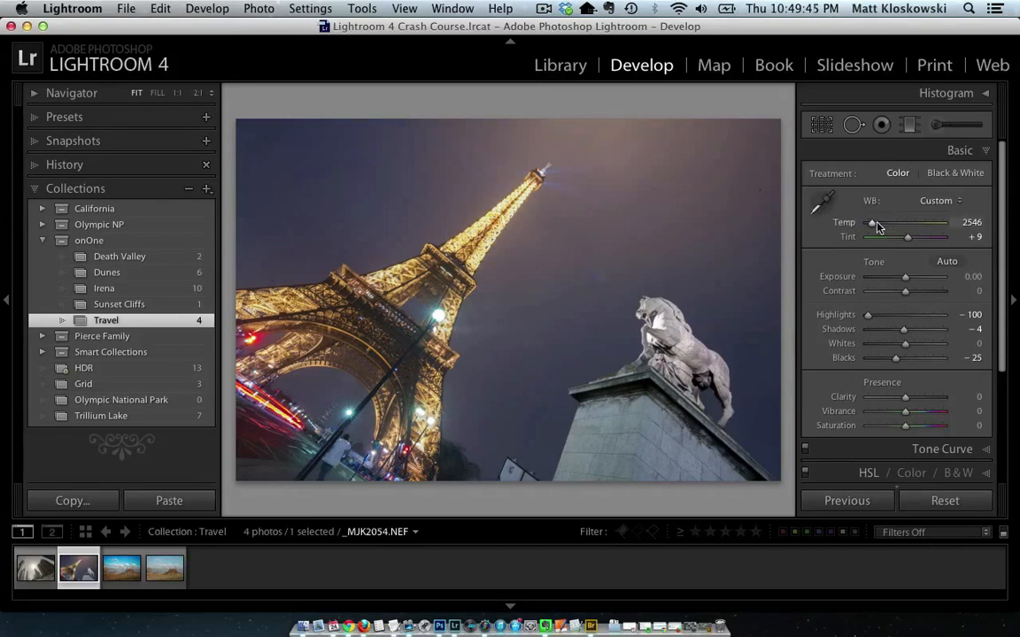
left_click_drag(872, 223, 875, 227)
Send the adjusted Eiffel Tower photo from Lightroom to Photoshop CS6 for editing
left_click(258, 8)
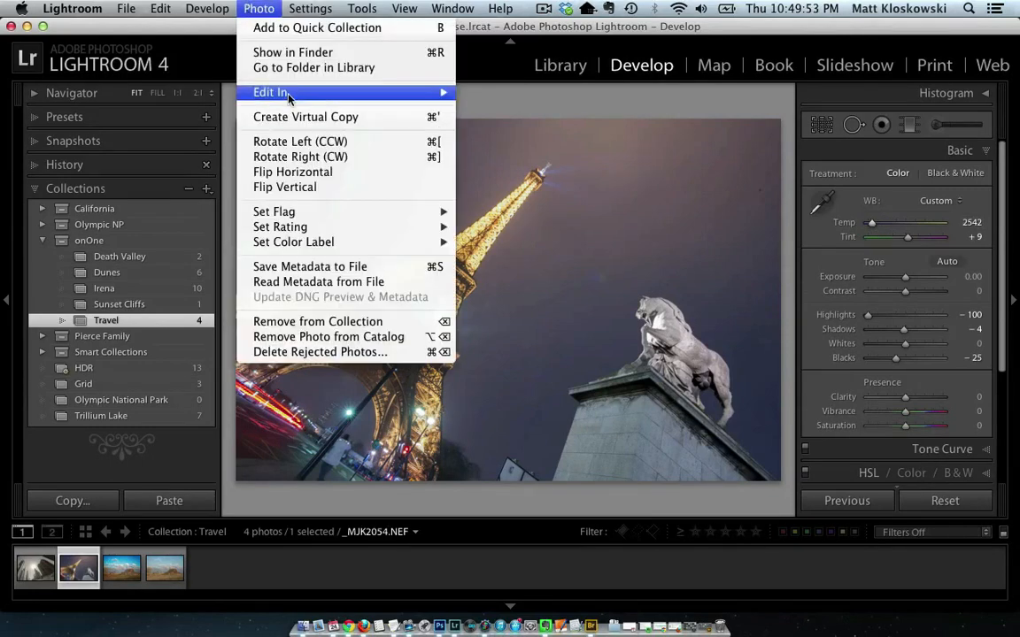
mouse_move(288, 93)
left_click(502, 93)
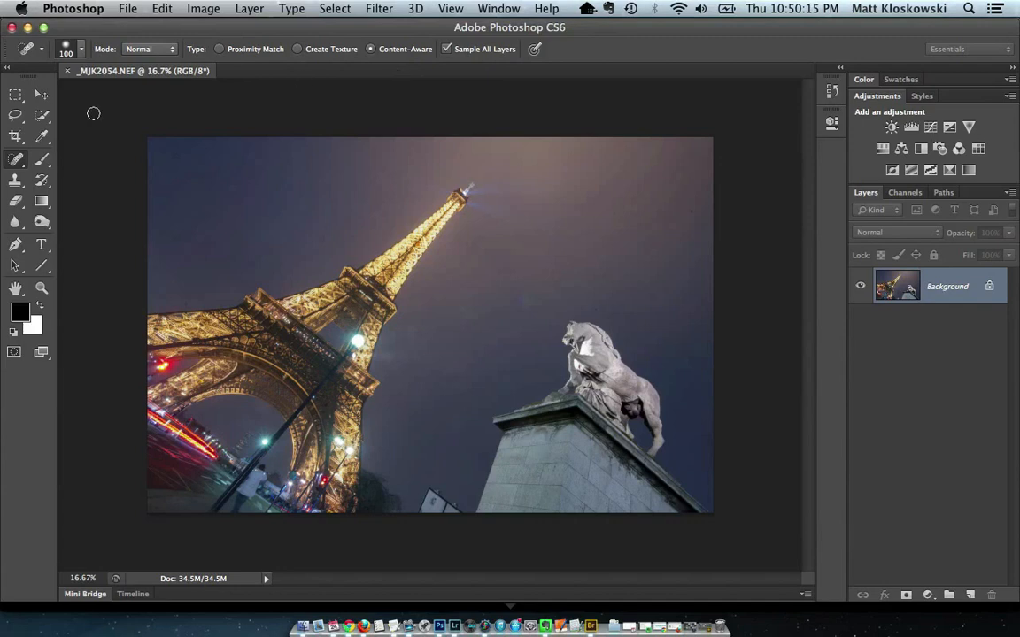
Lasso the small sign at the photo's lower edge between the tower and pedestal, remove it with a Content-Aware fill, and deselect
left_click(15, 115)
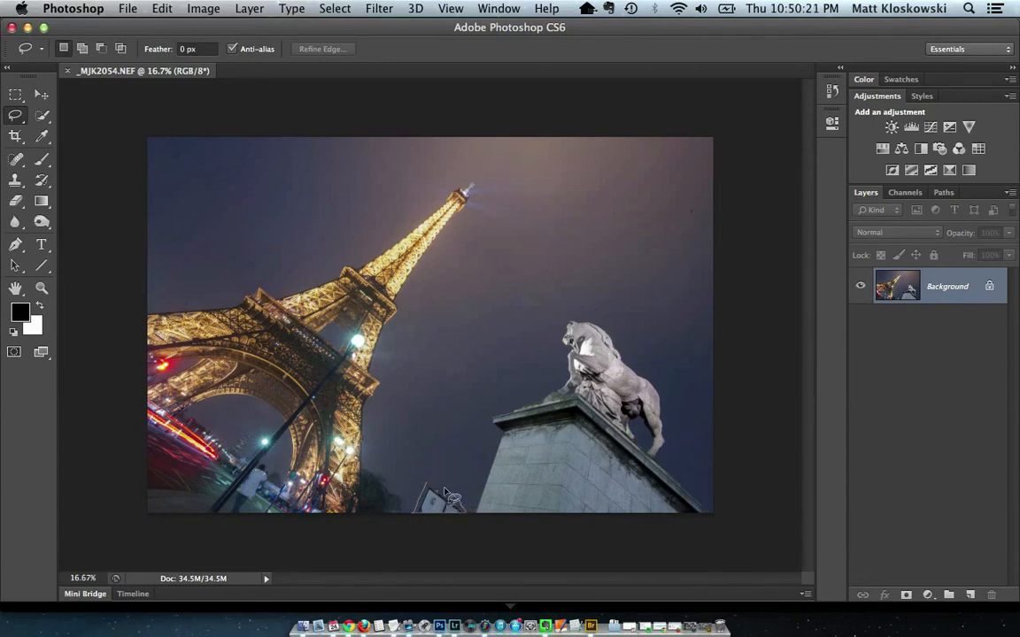
left_click_drag(429, 489, 425, 487)
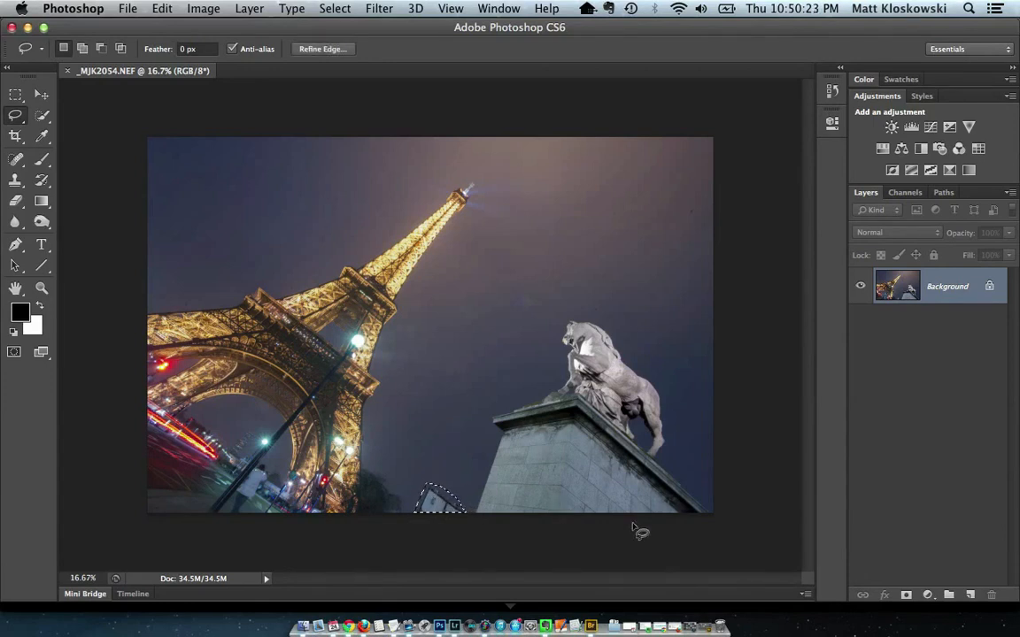
key("shift+BackSpace")
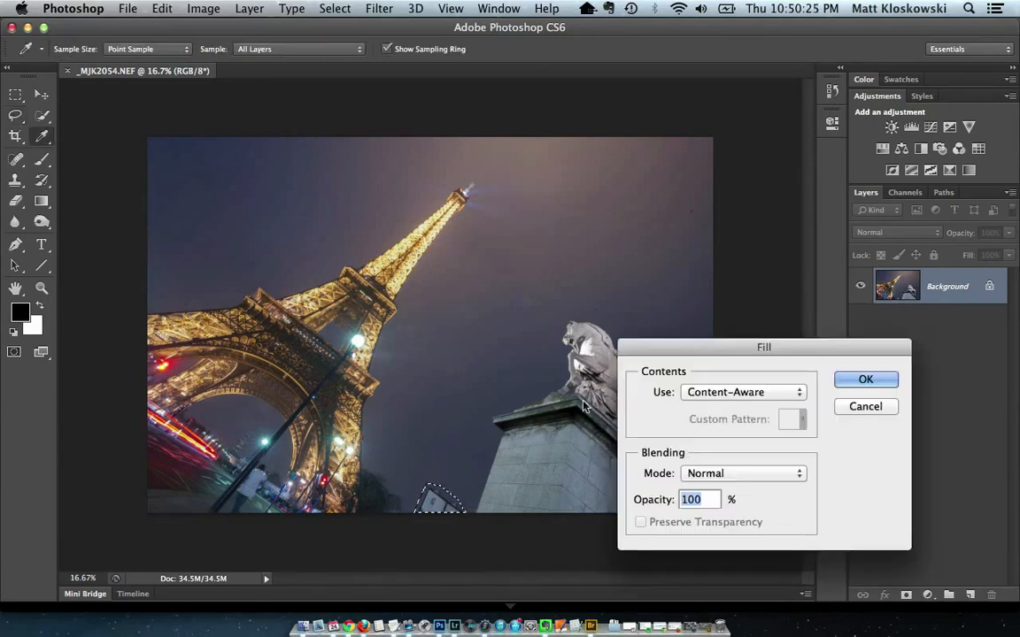
left_click_drag(767, 352, 432, 202)
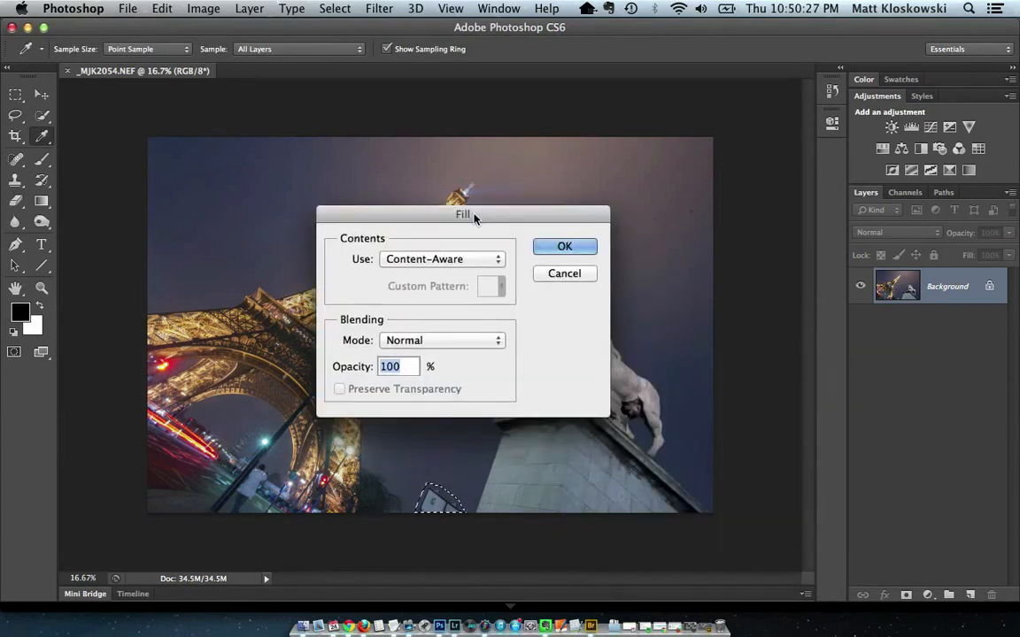
left_click(571, 249)
key("super+d")
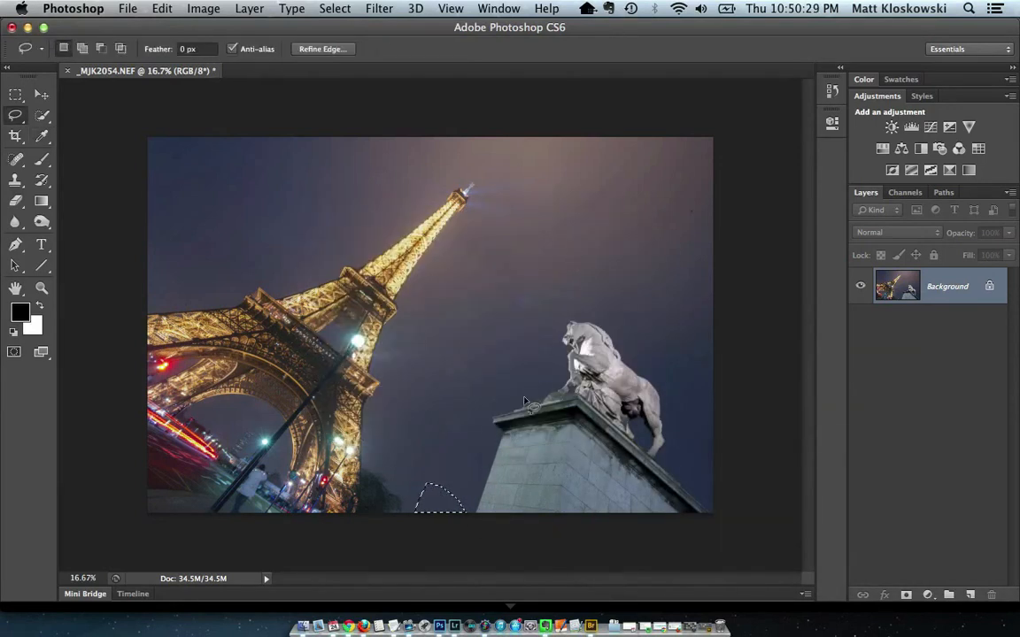
key("super+d")
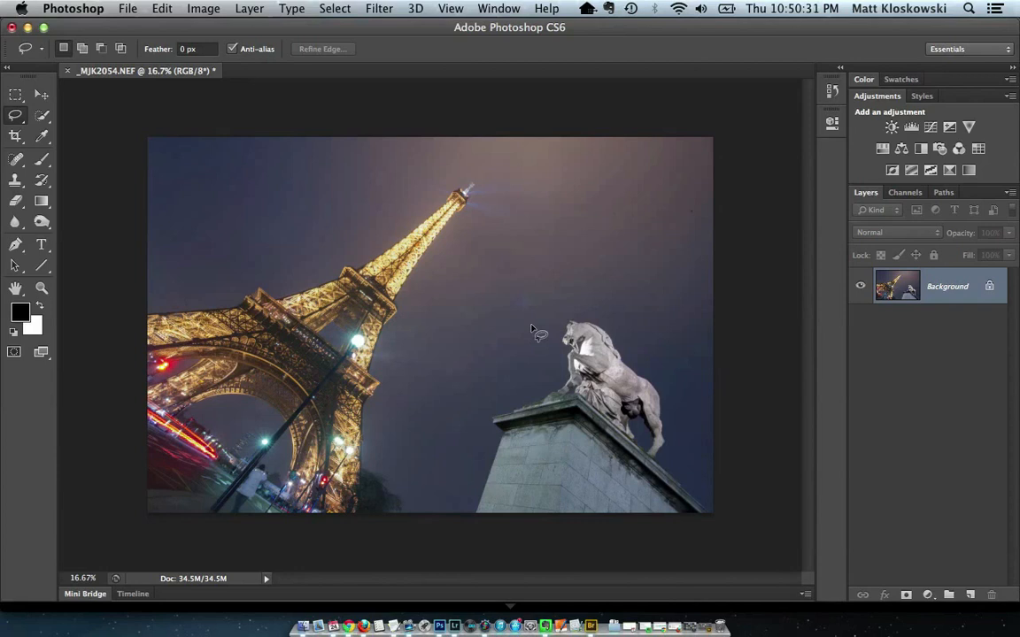
Remove the dust spots from the sky above and around the statue using the Spot Healing Brush, reducing its size to 80
key("j")
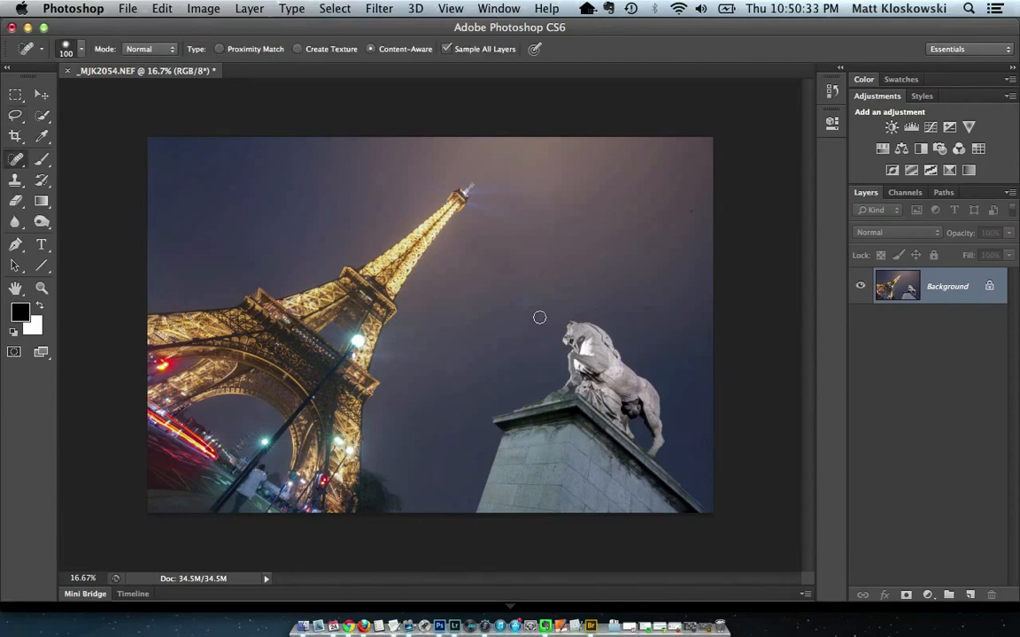
left_click_drag(526, 298, 526, 304)
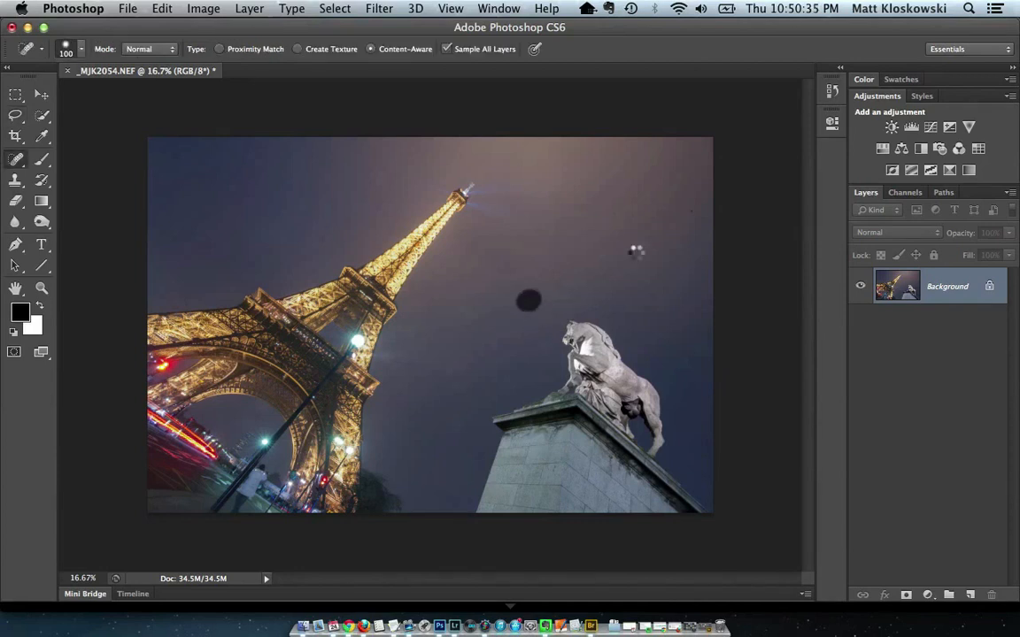
key("super+equal")
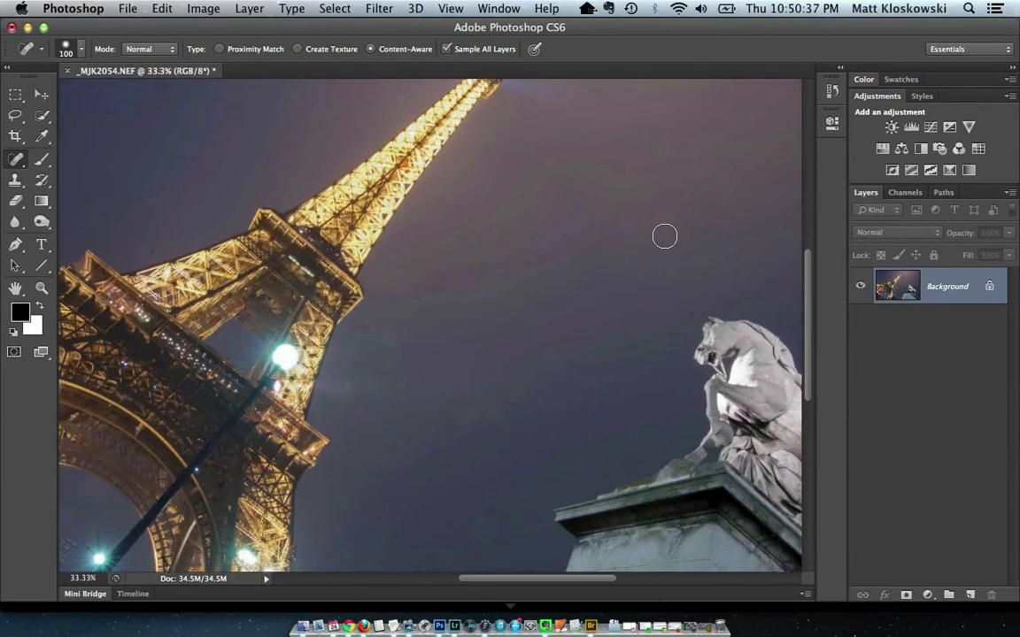
scroll(665, 237, "up", 5)
scroll(665, 236, "right", 8)
key("bracketleft")
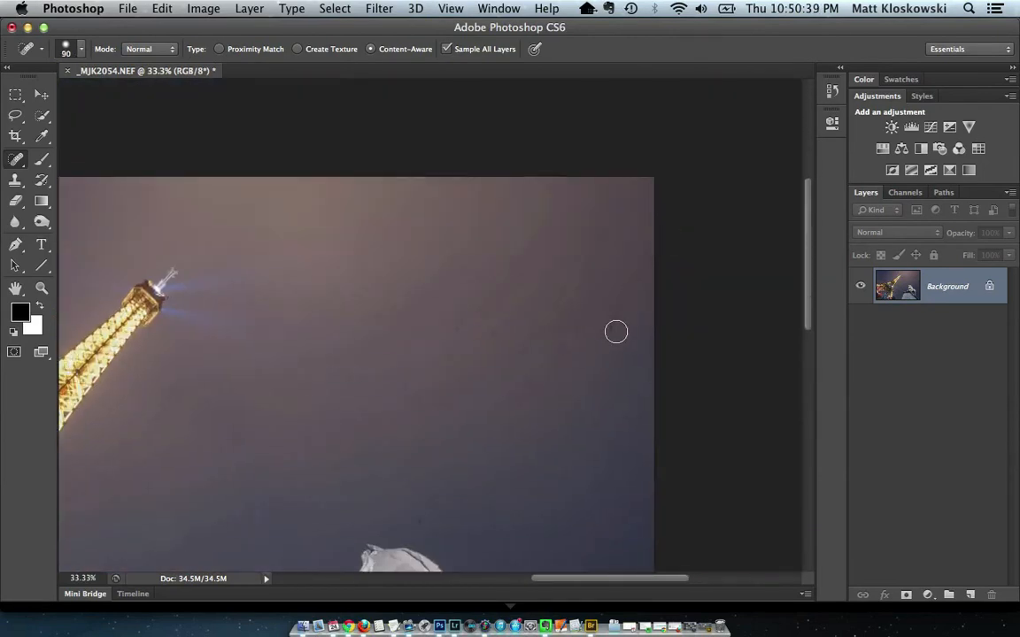
key("bracketleft")
left_click(594, 264)
left_click(460, 331)
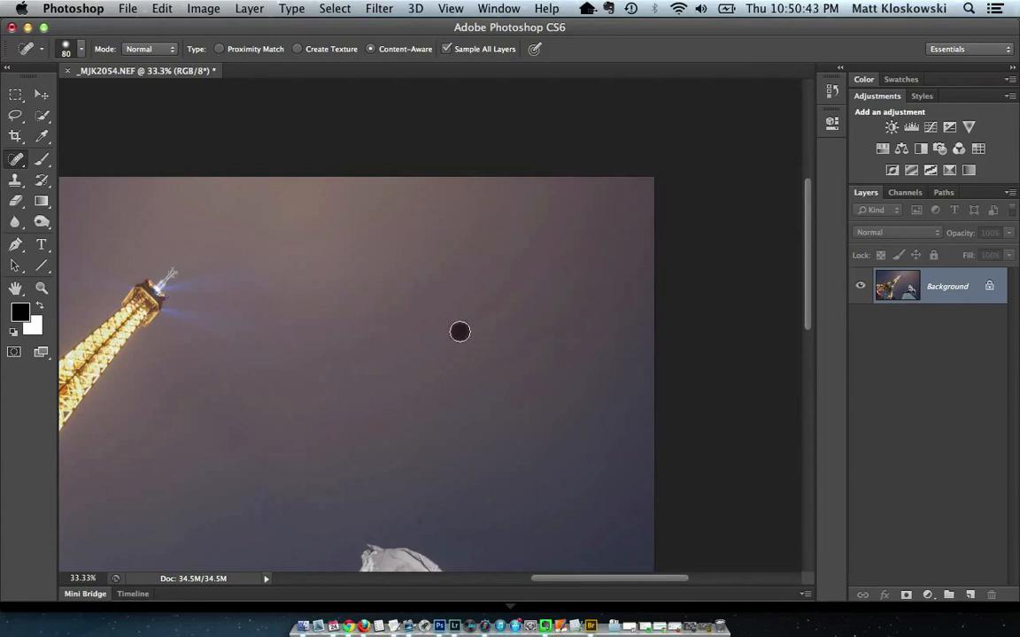
left_click(382, 464)
Heal the dust spots in the dark blue sky to the left of the Eiffel Tower and just above its first platform
scroll(450, 330, "left", 5)
scroll(450, 329, "left", 2)
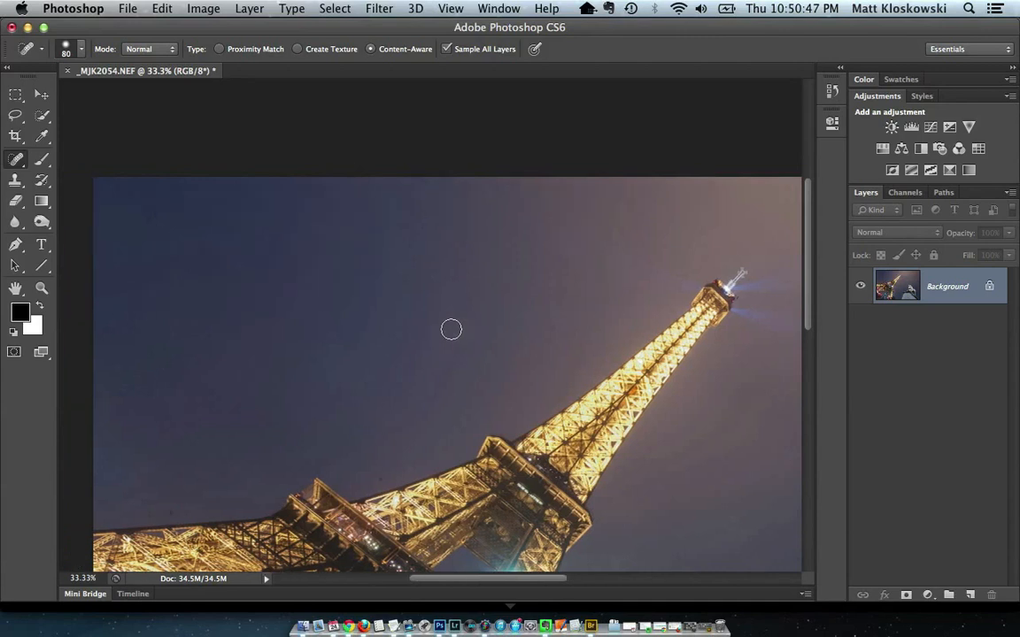
left_click_drag(156, 216, 180, 187)
left_click_drag(171, 294, 172, 310)
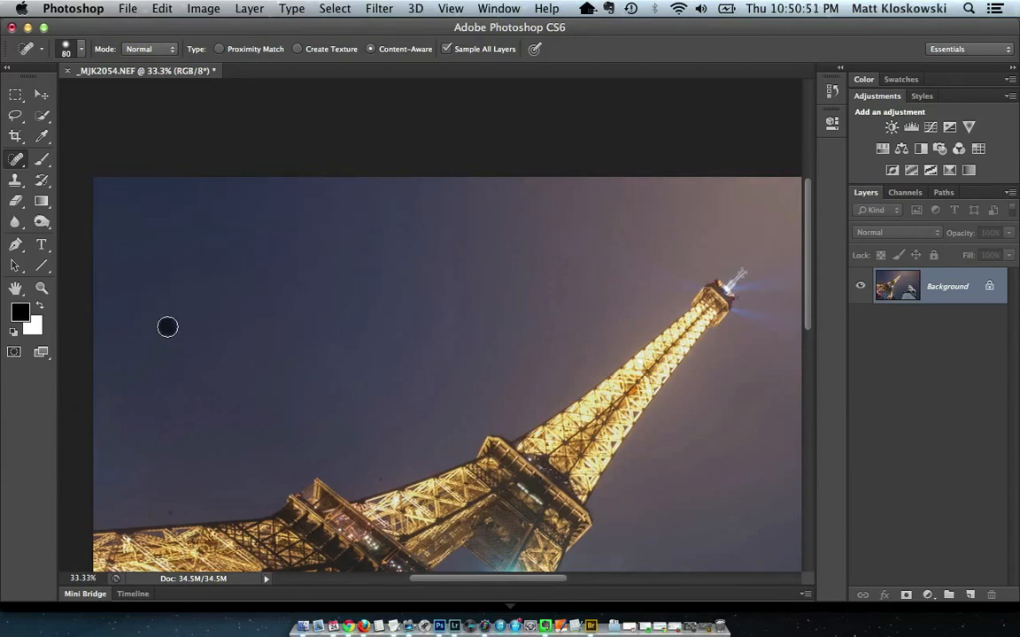
left_click_drag(173, 508, 148, 509)
left_click(377, 472)
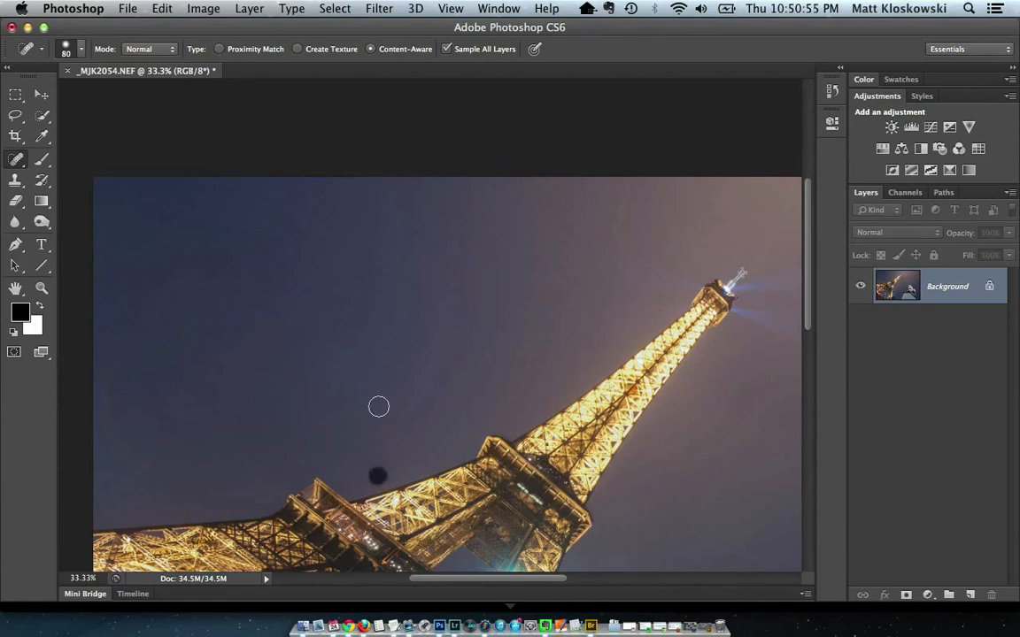
Heal the remaining spots in the sky between the Eiffel Tower and the statue's pedestal
scroll(383, 389, "right", 5)
scroll(383, 390, "down", 5)
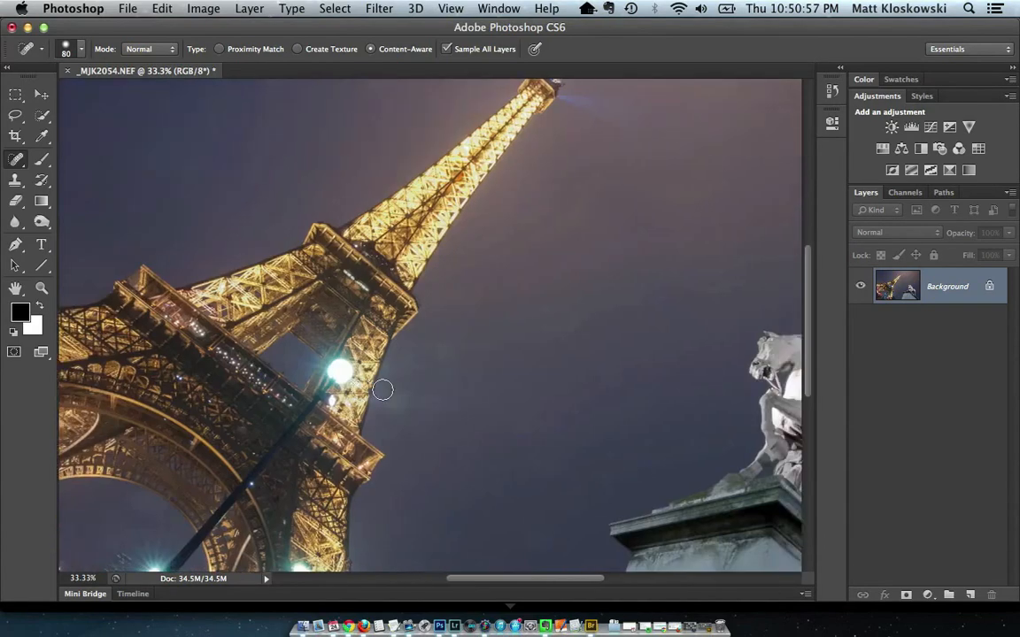
left_click(475, 471)
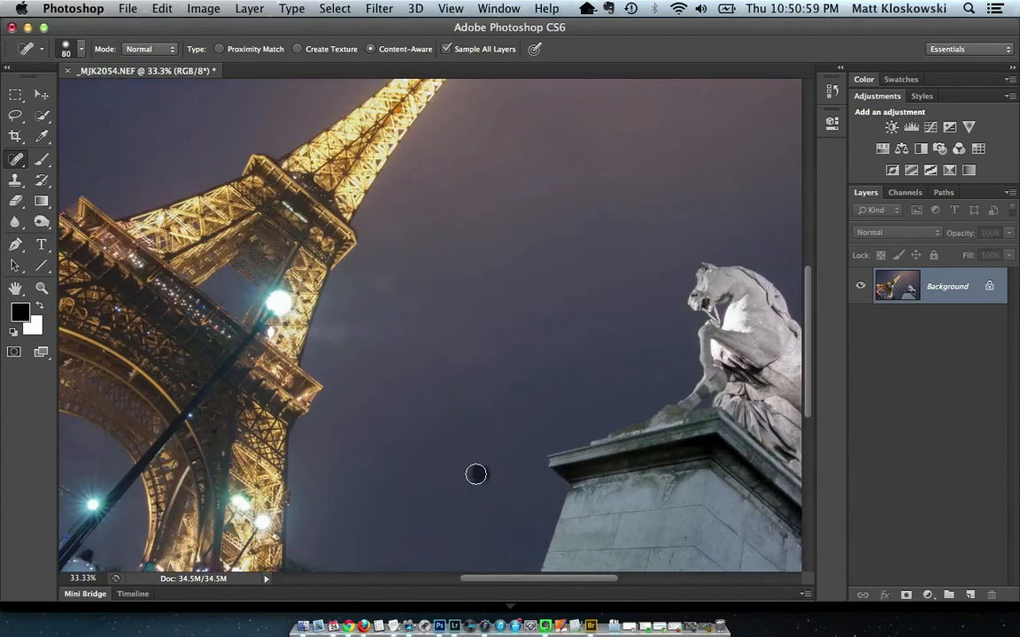
left_click_drag(447, 359, 487, 360)
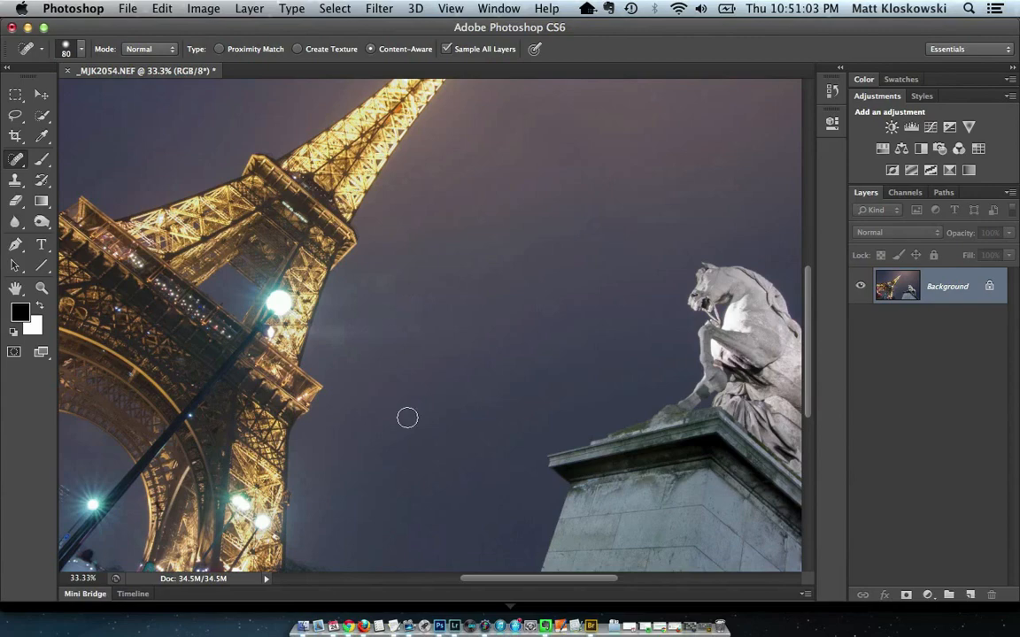
Inspect the tower, the sky and the statue area up close for remaining dust spots
scroll(408, 417, "down", 10)
scroll(407, 417, "left", 3)
scroll(407, 417, "up", 15)
scroll(407, 417, "right", 3)
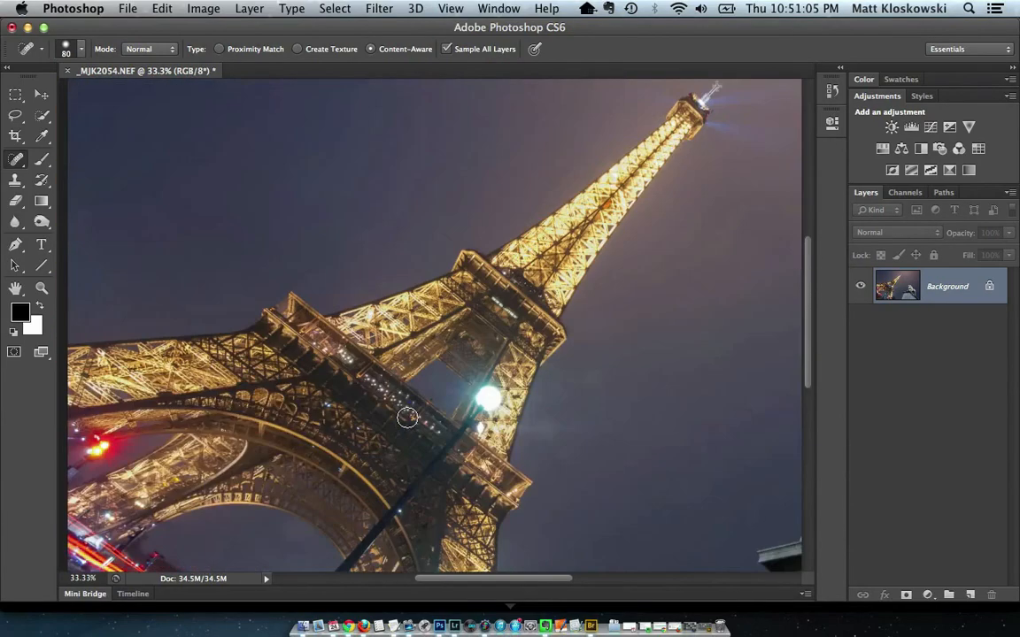
scroll(407, 417, "down", 15)
scroll(408, 417, "right", 5)
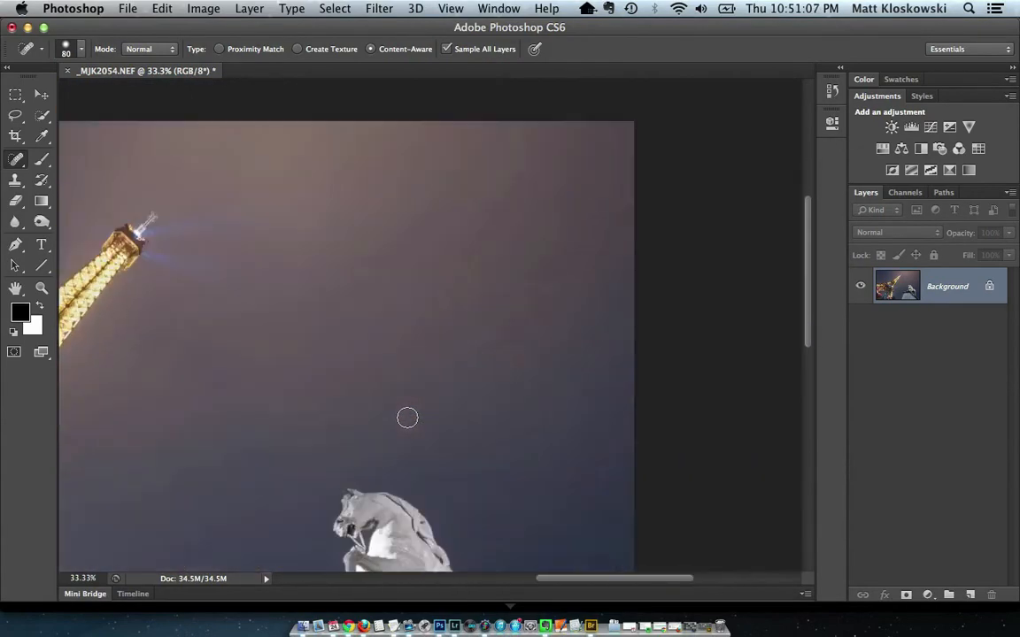
scroll(408, 417, "left", 8)
scroll(407, 417, "up", 2)
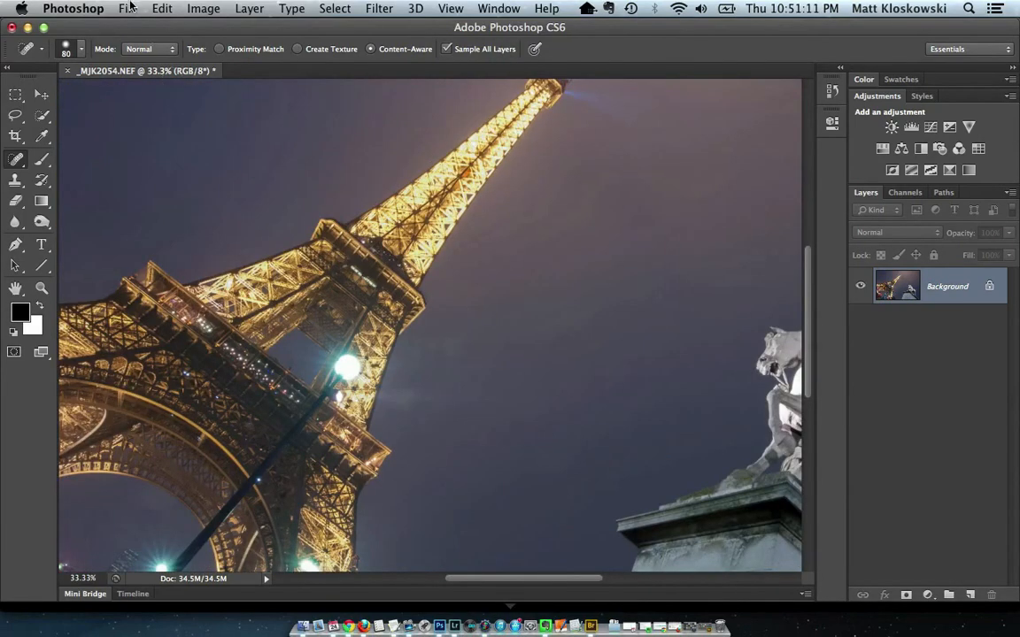
Open the cleaned-up Eiffel Tower photo in Perfect Effects 4
left_click(131, 8)
mouse_move(176, 350)
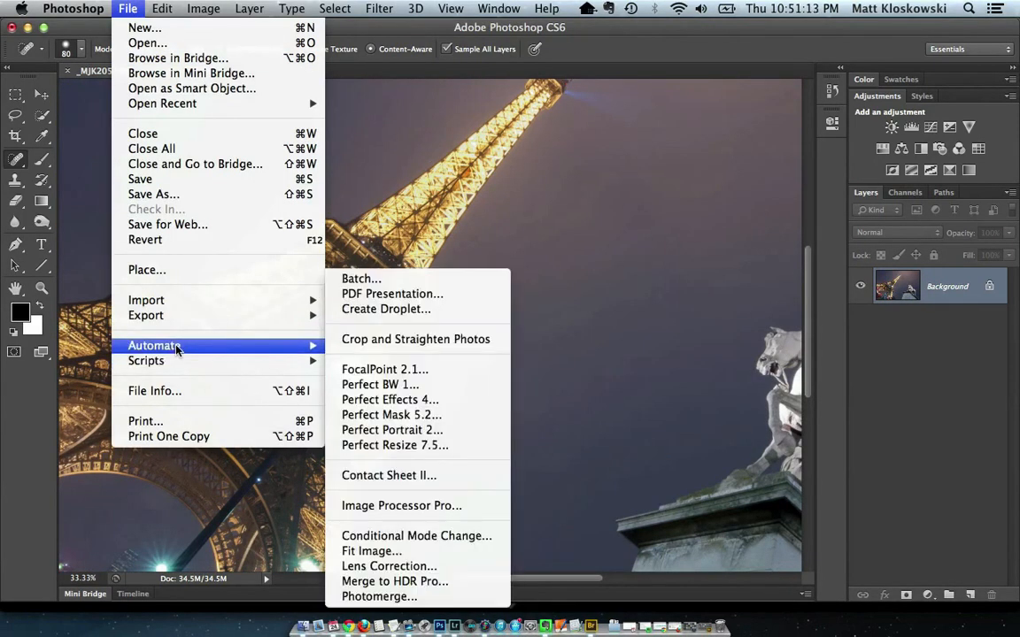
left_click(420, 401)
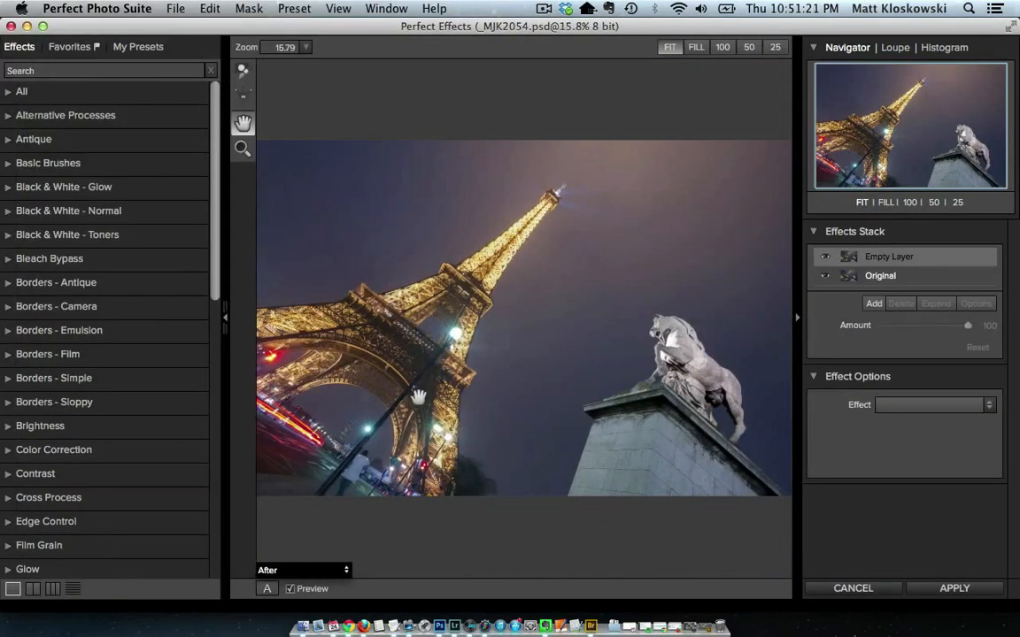
Compare the Turbo Boost and Tonal Contrast effects from the Contrast category on the photo, keeping Tonal Contrast
scroll(62, 345, "down", 3)
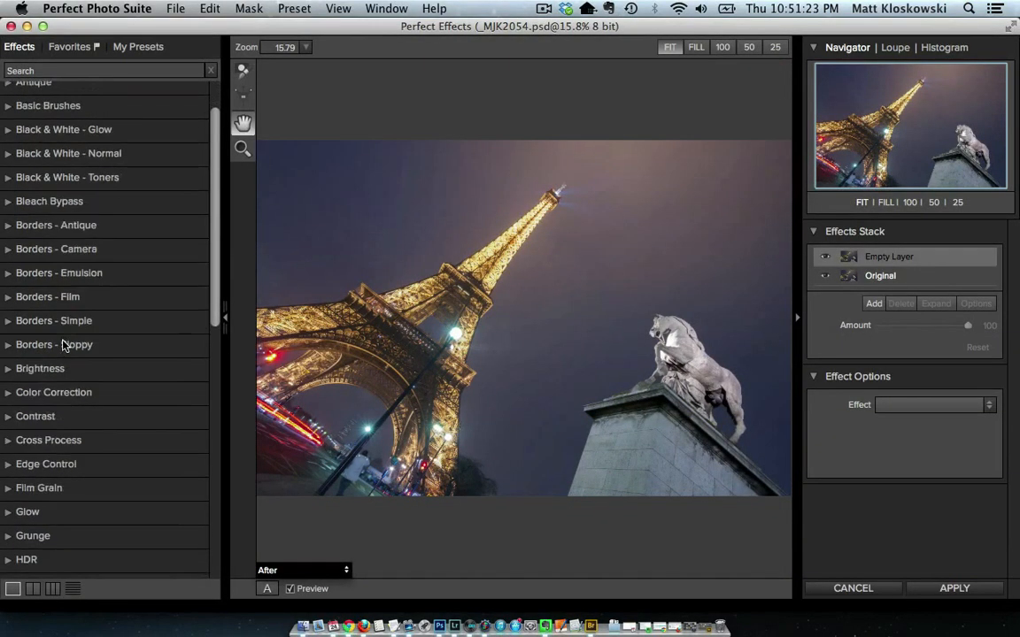
left_click(42, 414)
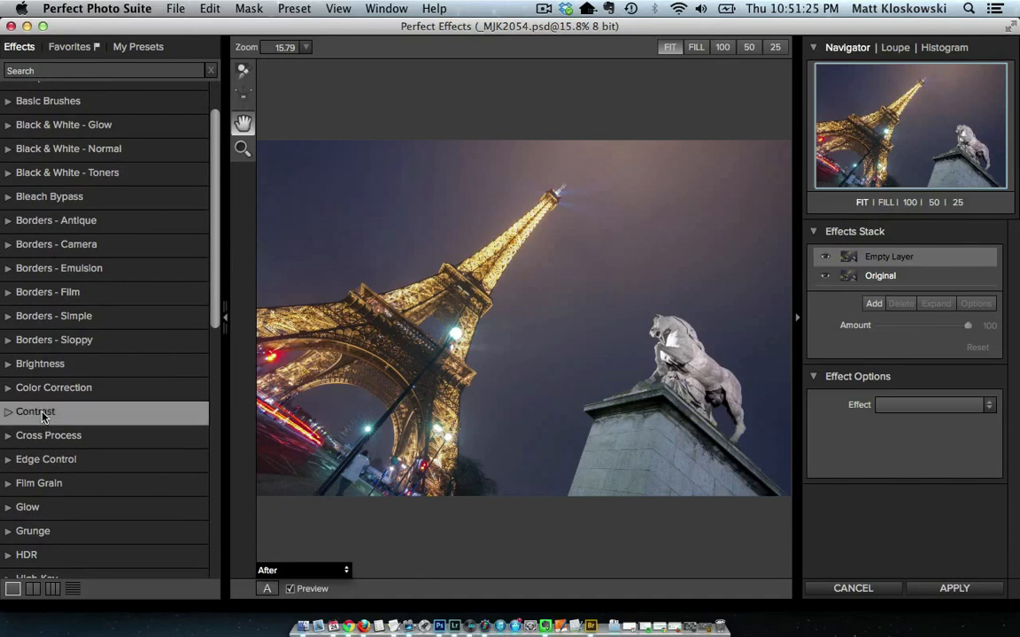
scroll(110, 284, "down", 5)
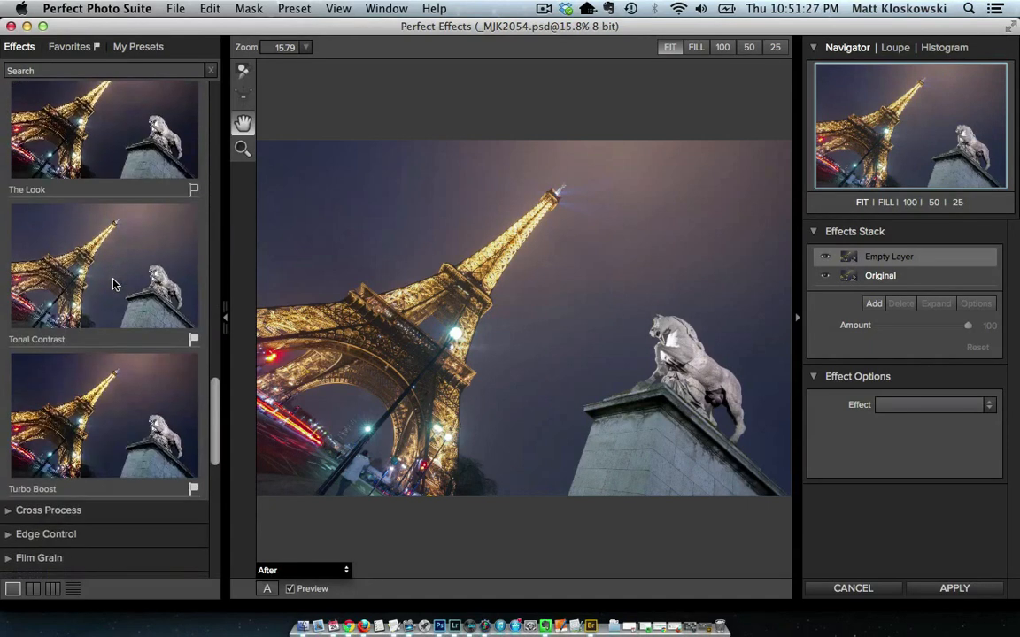
left_click(117, 255)
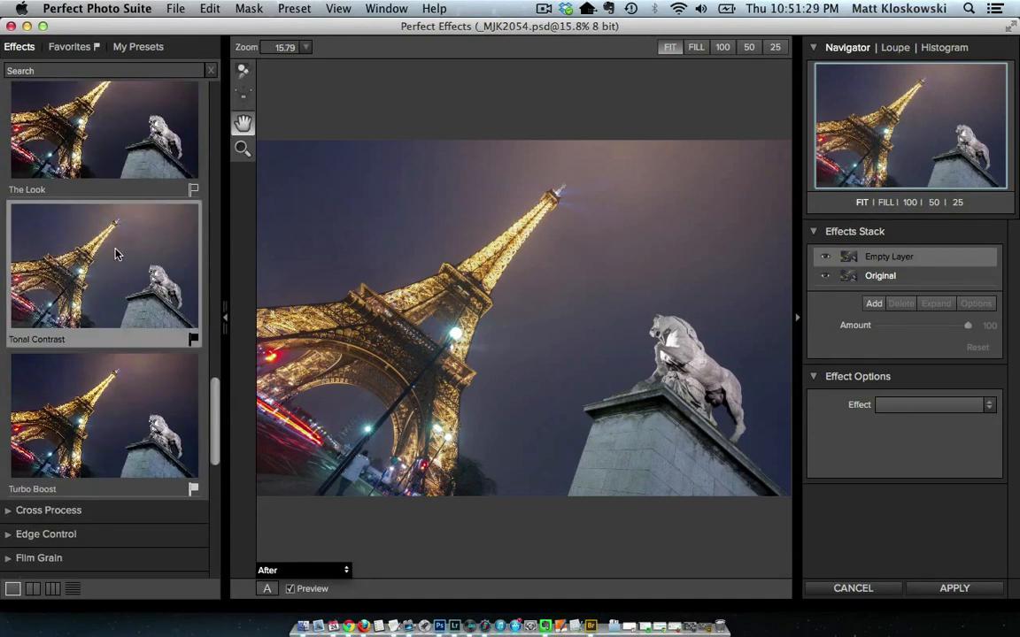
left_click(110, 408)
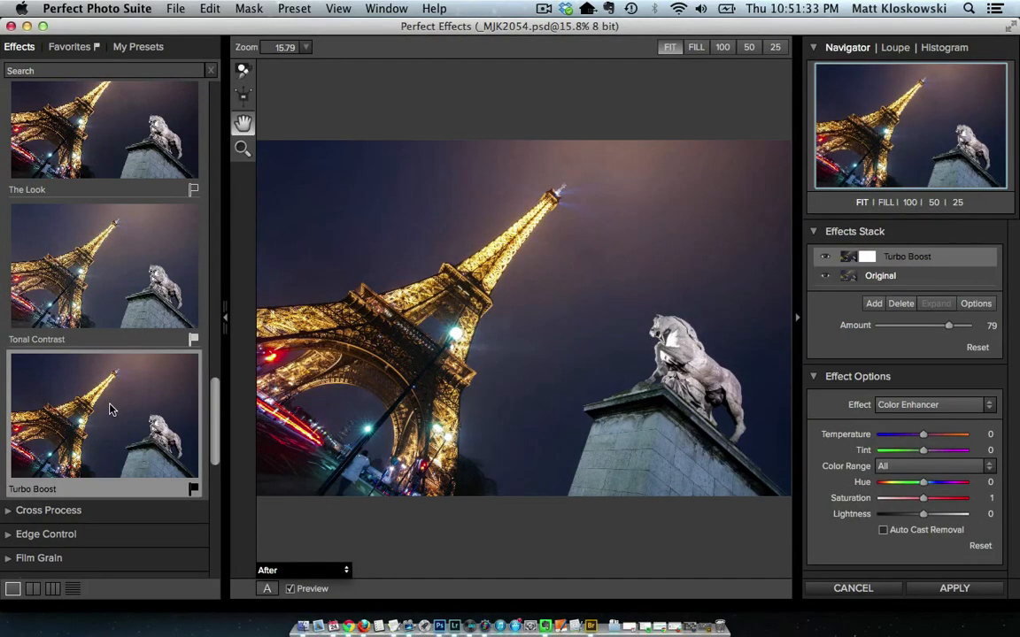
left_click(106, 270)
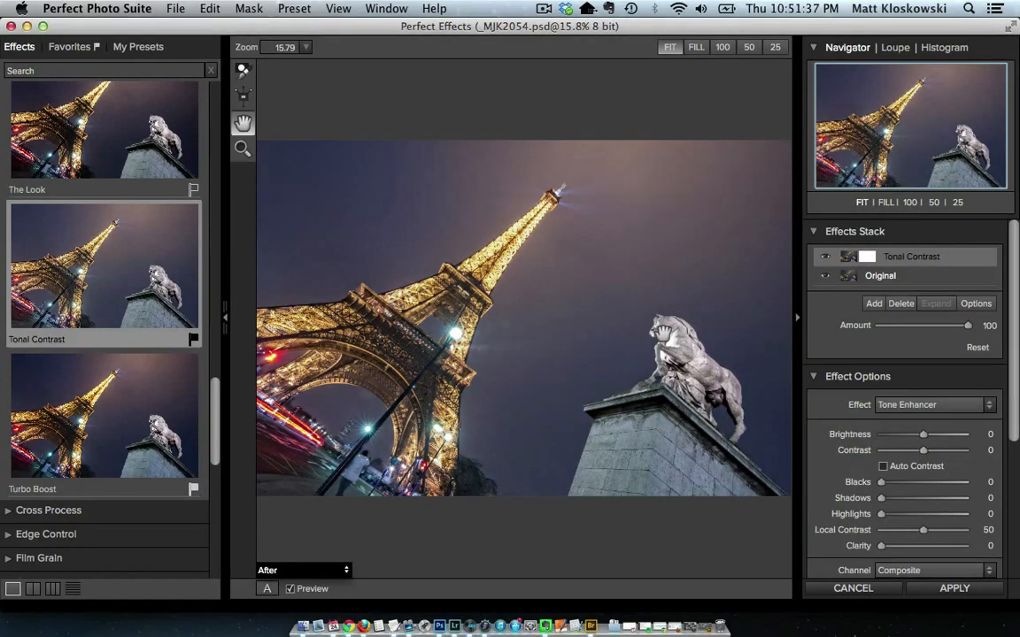
Try the Tonal Contrast effect at Amount 76, compare the photo with the effect hidden, and raise the Amount to 98
left_click_drag(970, 328, 945, 327)
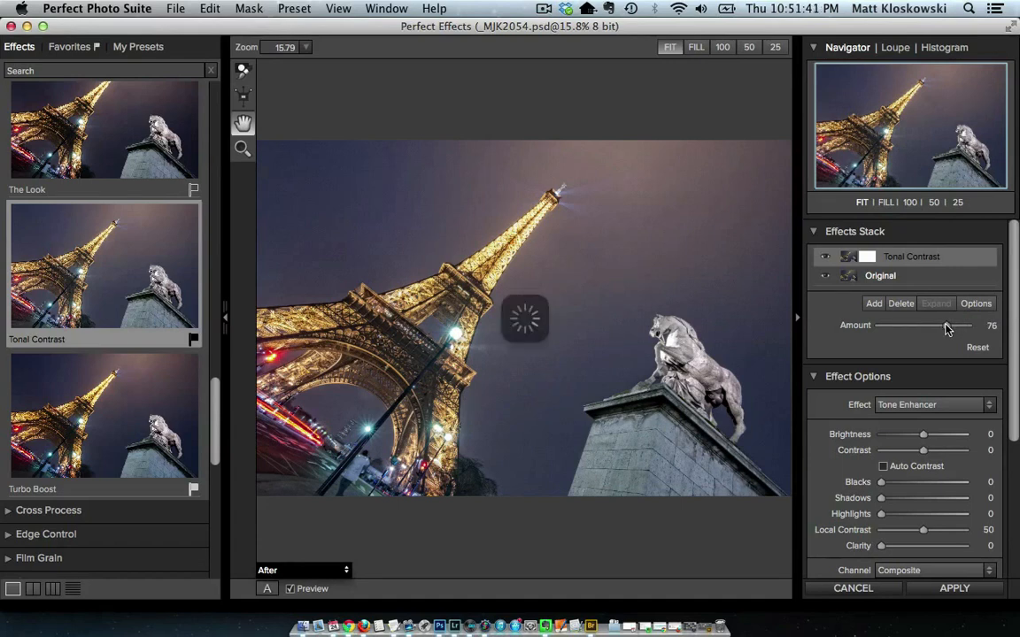
left_click(825, 258)
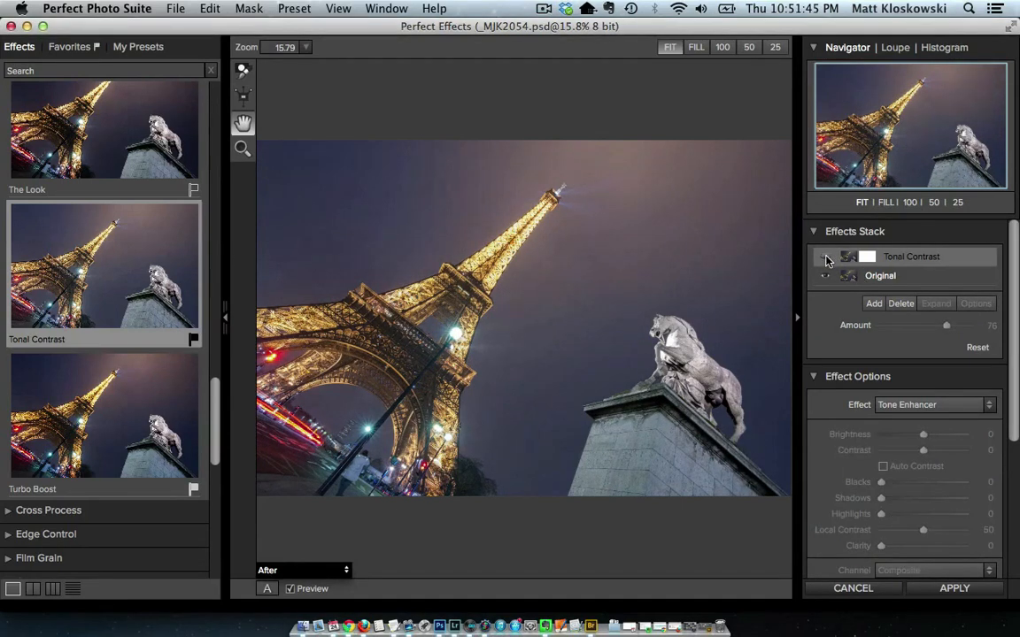
left_click(826, 257)
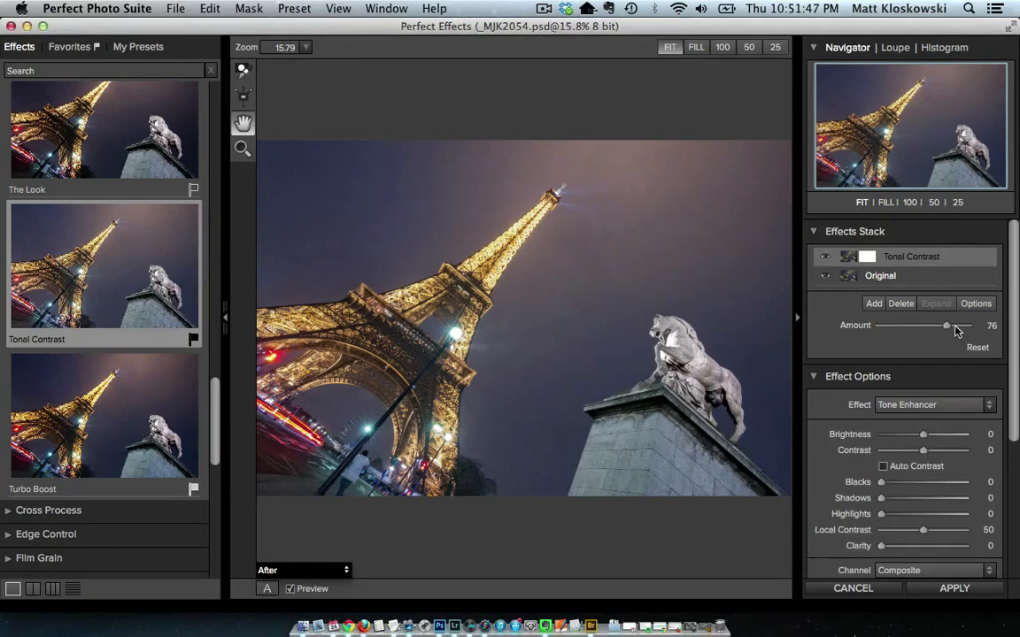
left_click_drag(946, 325, 968, 329)
Increase the Tonal Contrast effect's Local Contrast to 63
scroll(918, 506, "down", 3)
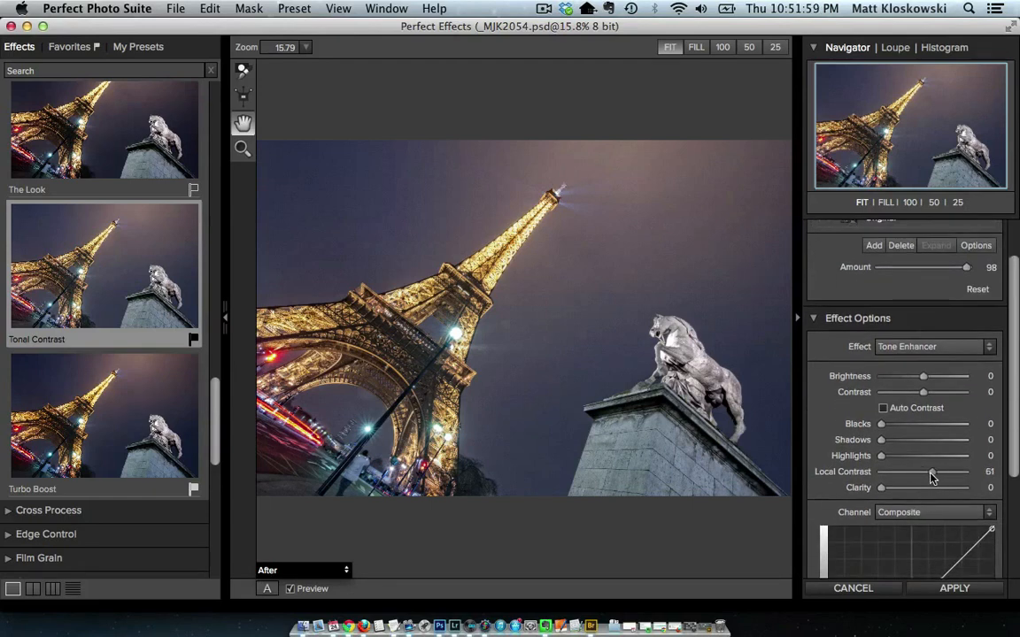
left_click_drag(930, 477, 934, 475)
scroll(915, 327, "up", 3)
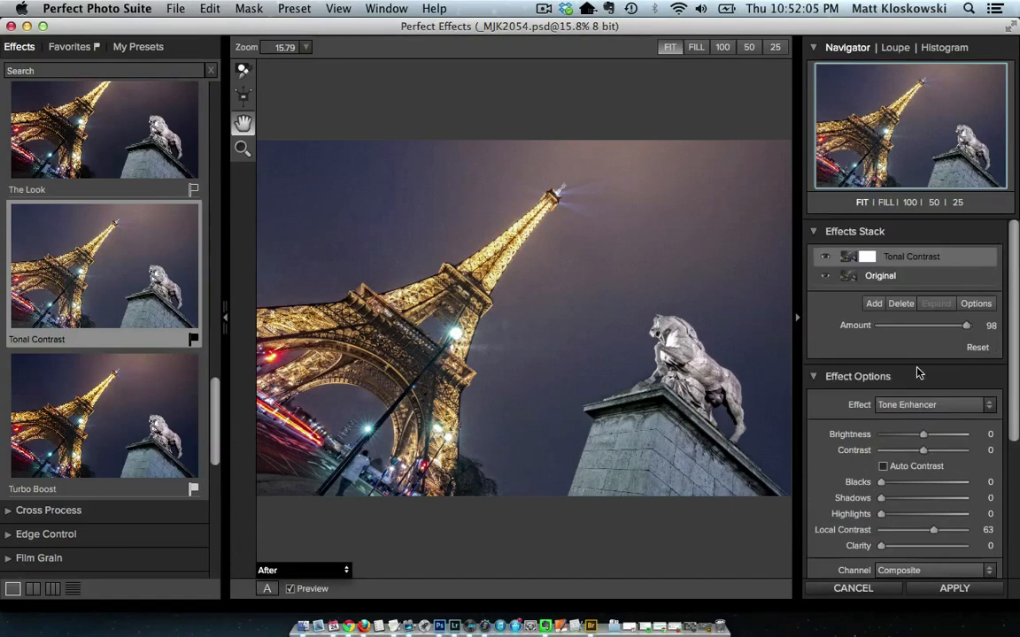
Add a new effect layer above Tonal Contrast and open the Movie Looks effects category
left_click(874, 304)
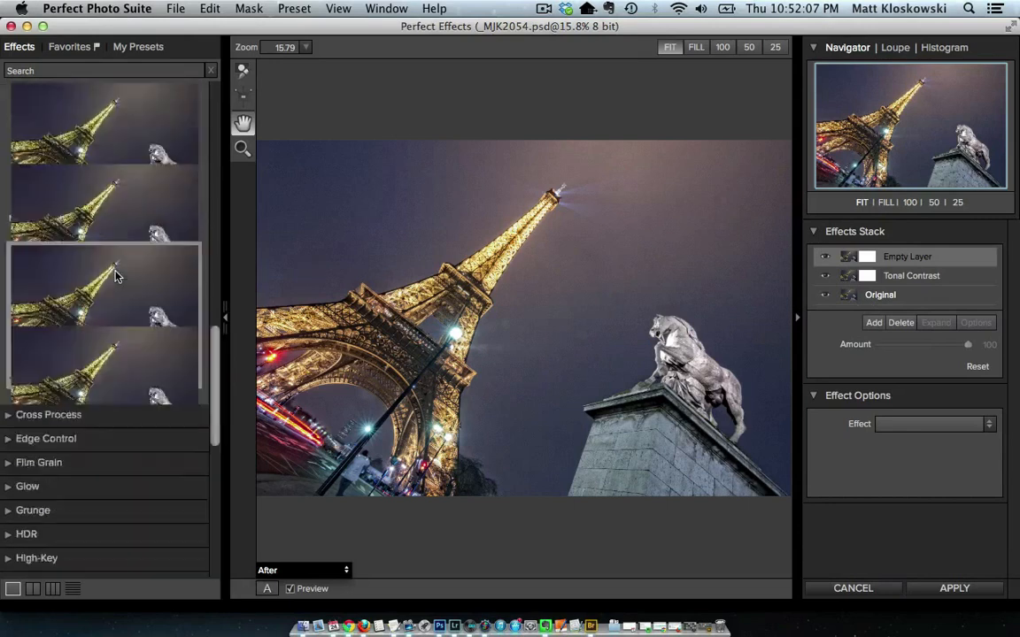
scroll(115, 277, "up", 10)
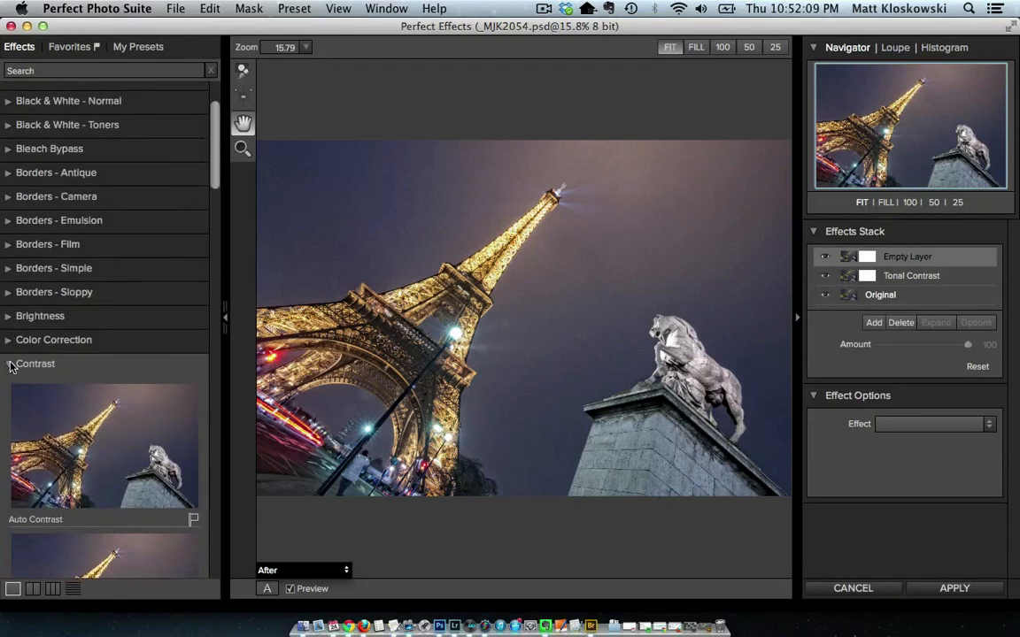
left_click(11, 364)
scroll(69, 288, "down", 10)
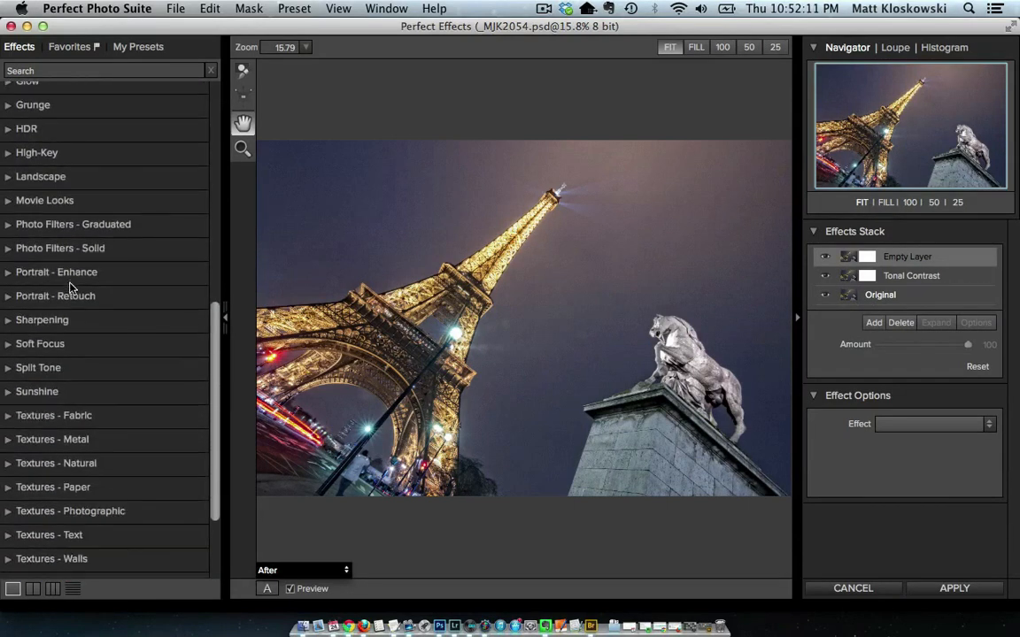
left_click(54, 200)
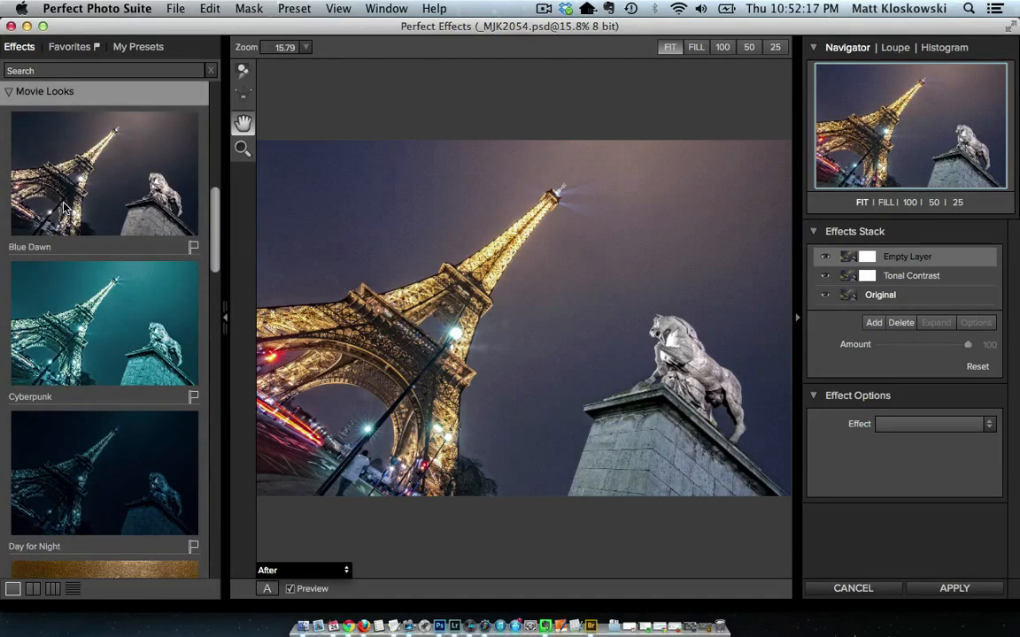
Browse the Movie Looks effects and try Moulin Rouge on the new layer
scroll(64, 207, "down", 5)
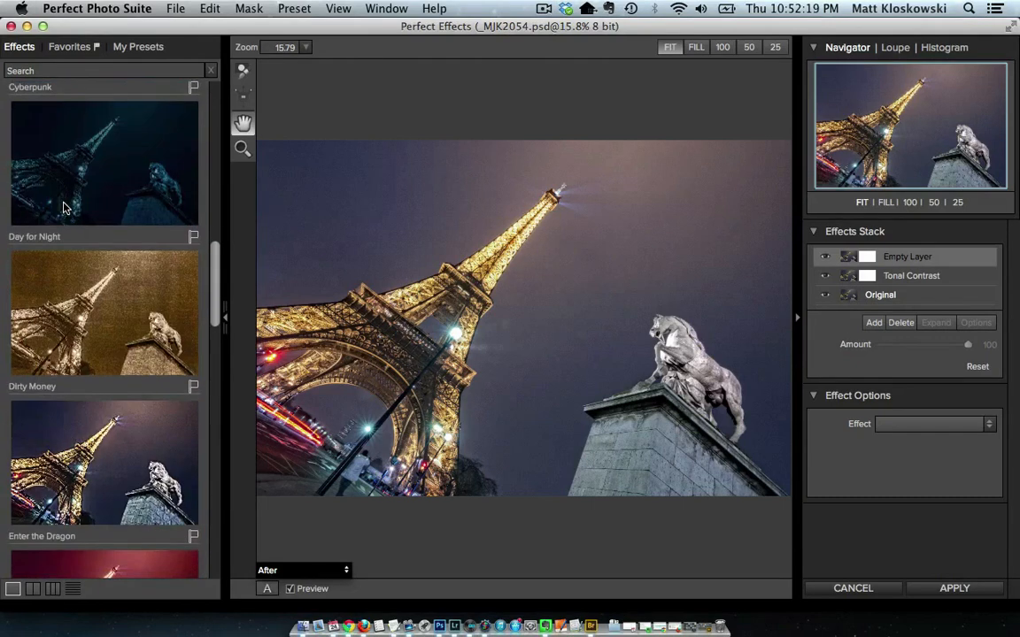
scroll(64, 207, "down", 7)
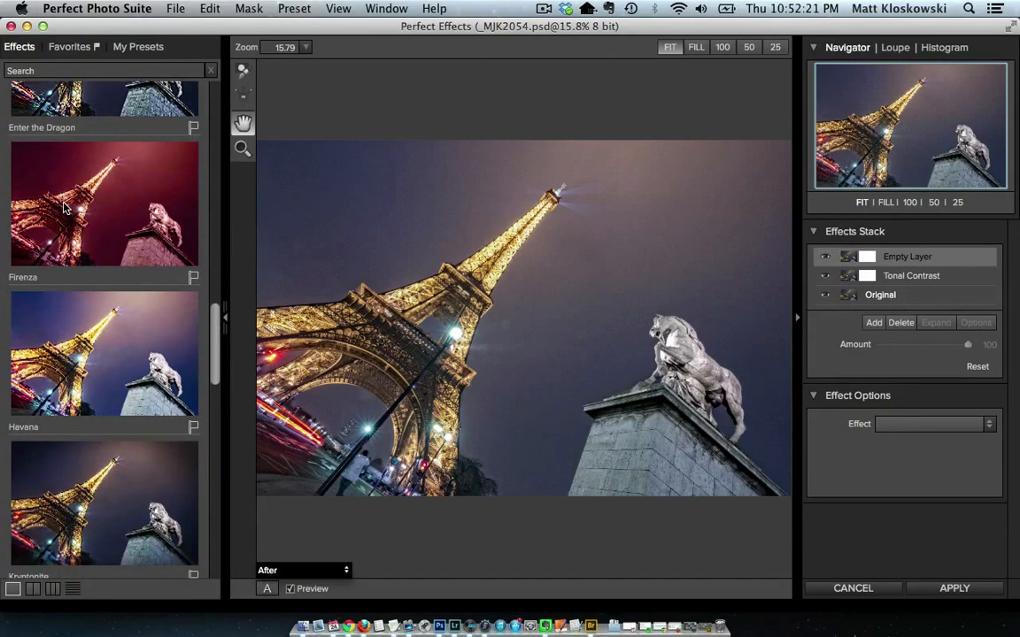
scroll(64, 207, "down", 9)
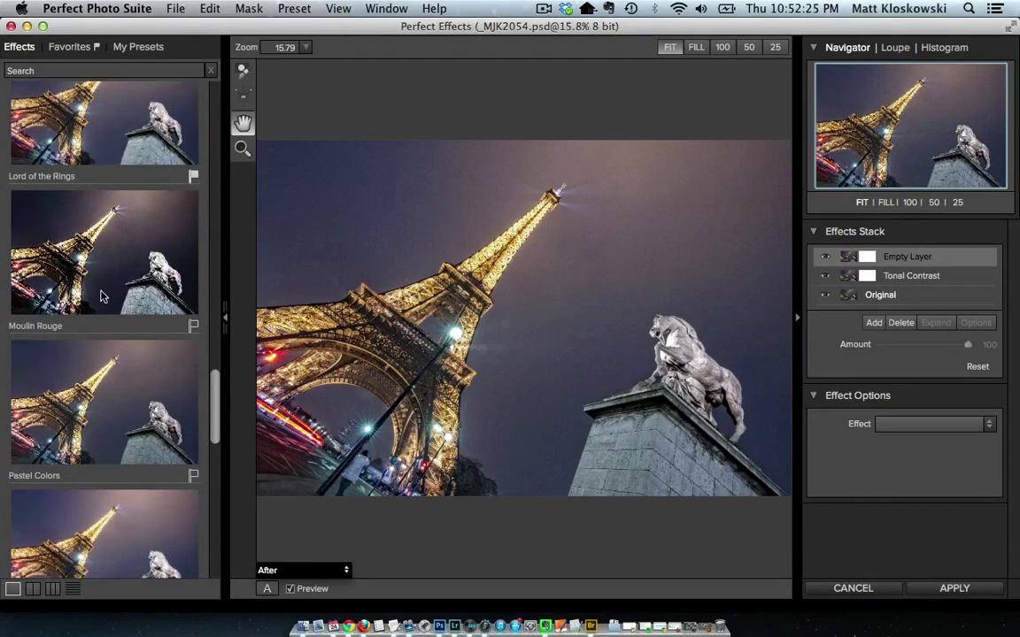
scroll(101, 296, "up", 1)
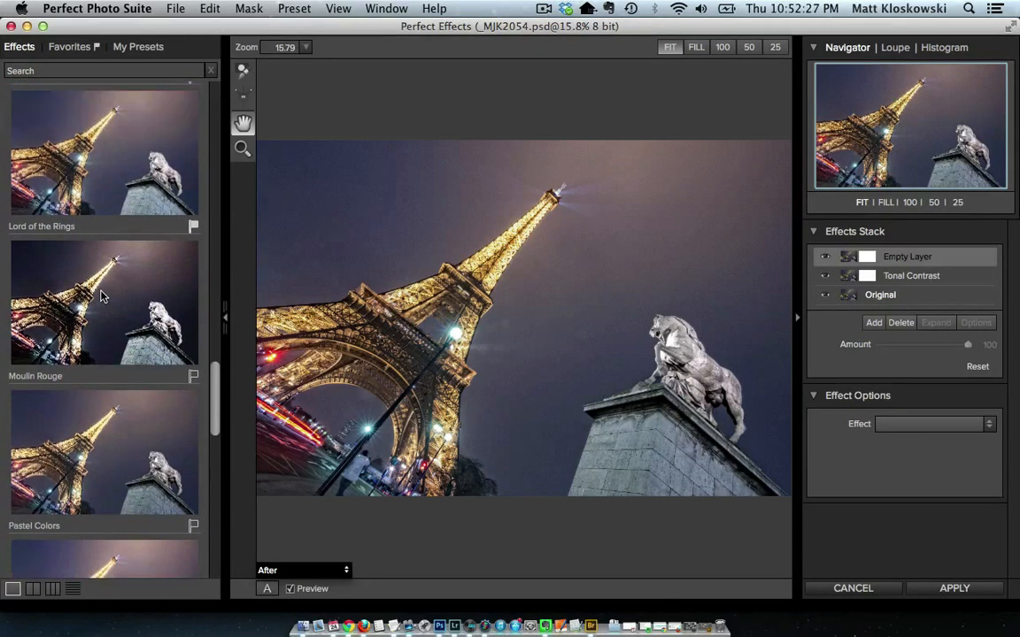
left_click(100, 297)
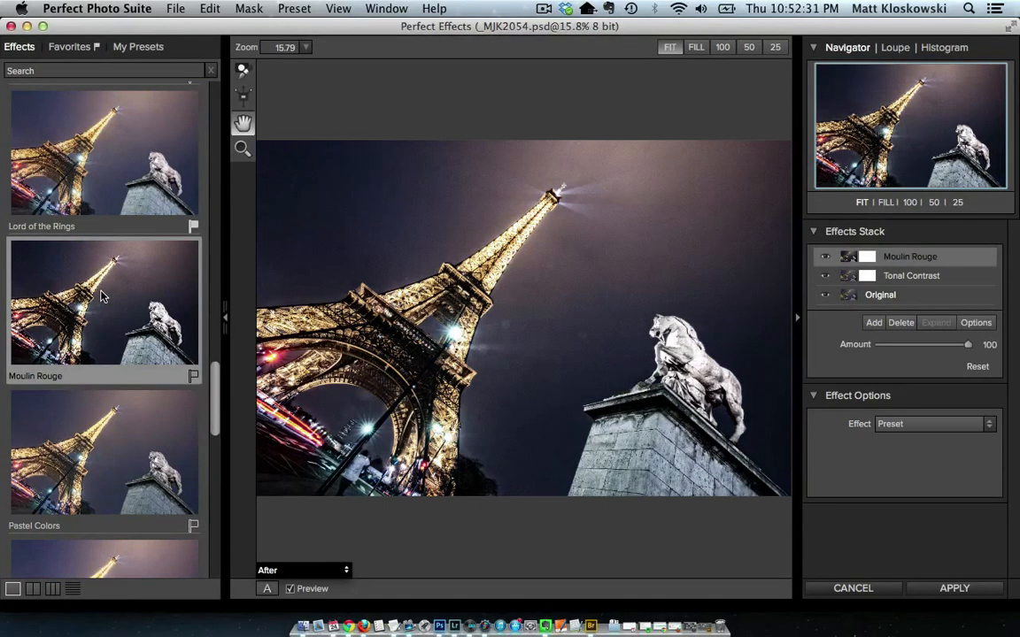
Apply the Kryptonite movie look to the top effect layer and set its Amount to 69
scroll(101, 296, "up", 3)
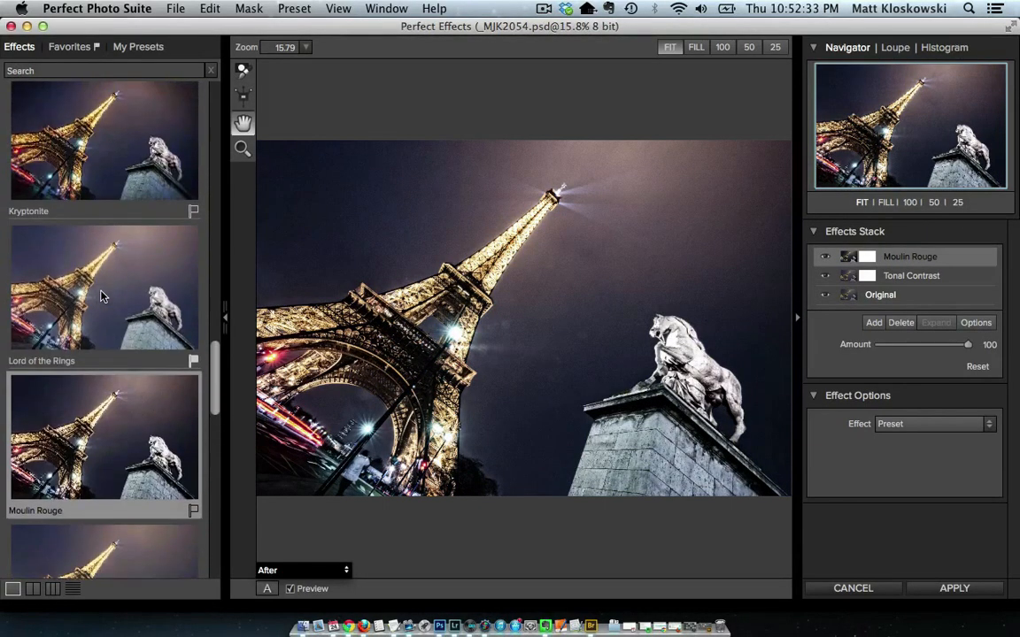
scroll(100, 292, "up", 3)
left_click(101, 287)
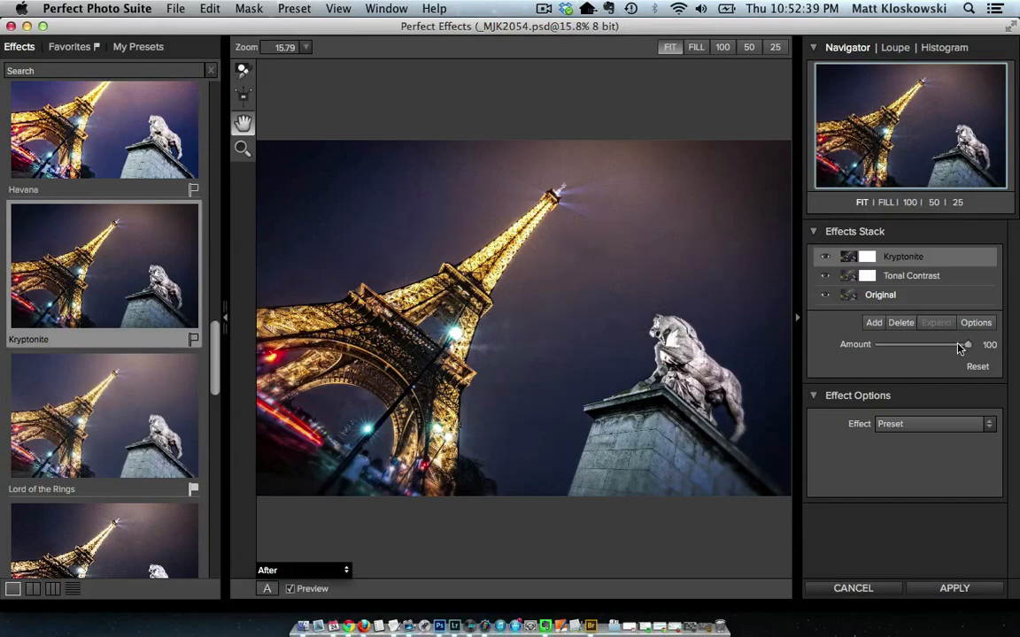
left_click_drag(948, 348, 940, 348)
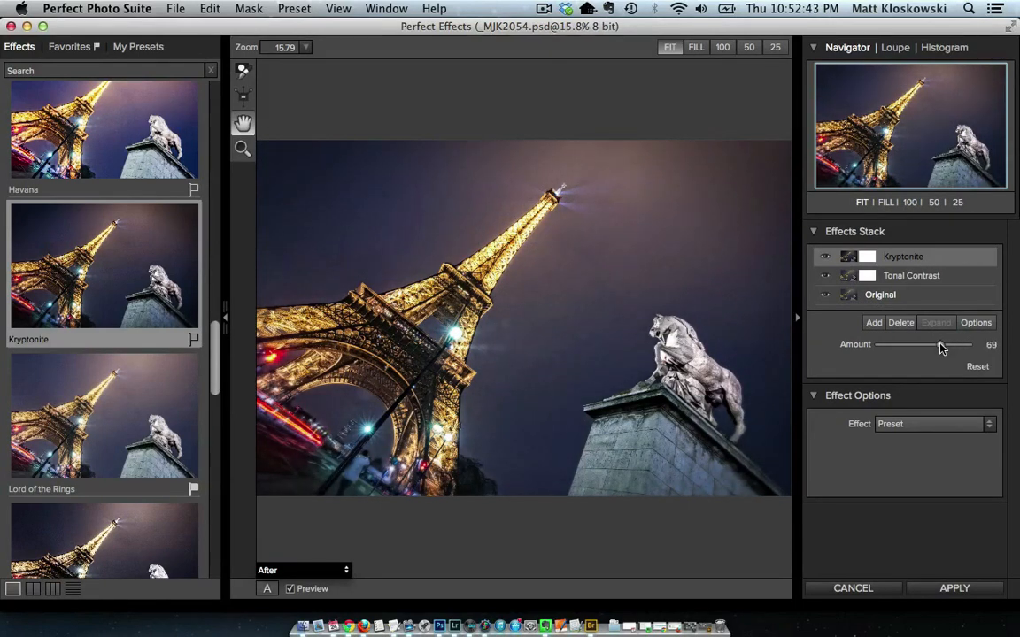
Add another effect layer above Kryptonite and open the Color Correction category in place of Movie Looks
left_click(874, 322)
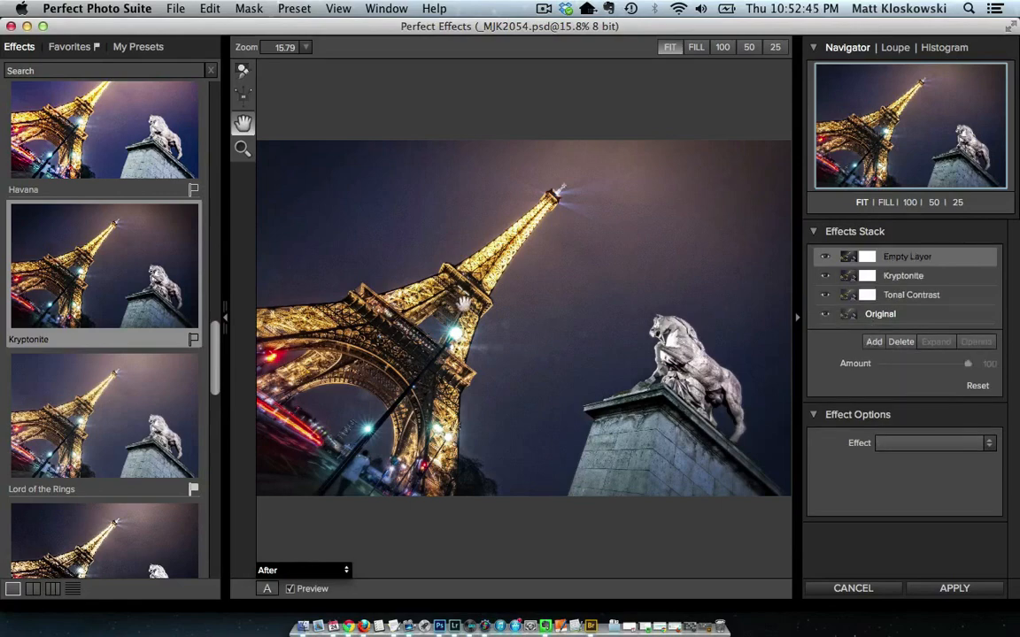
scroll(89, 301, "up", 10)
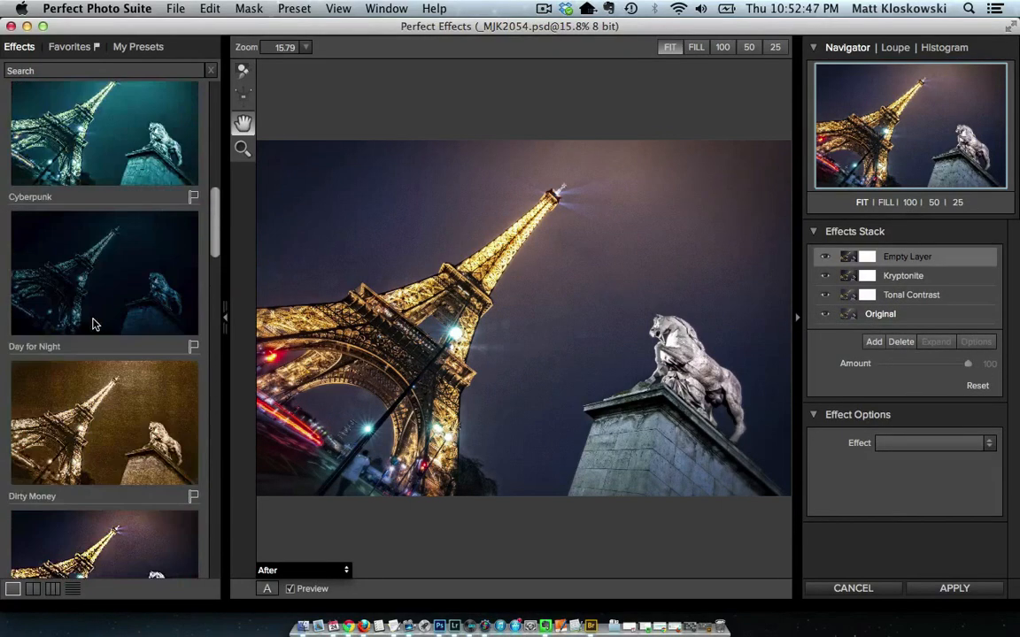
scroll(93, 323, "up", 10)
scroll(92, 328, "down", 5)
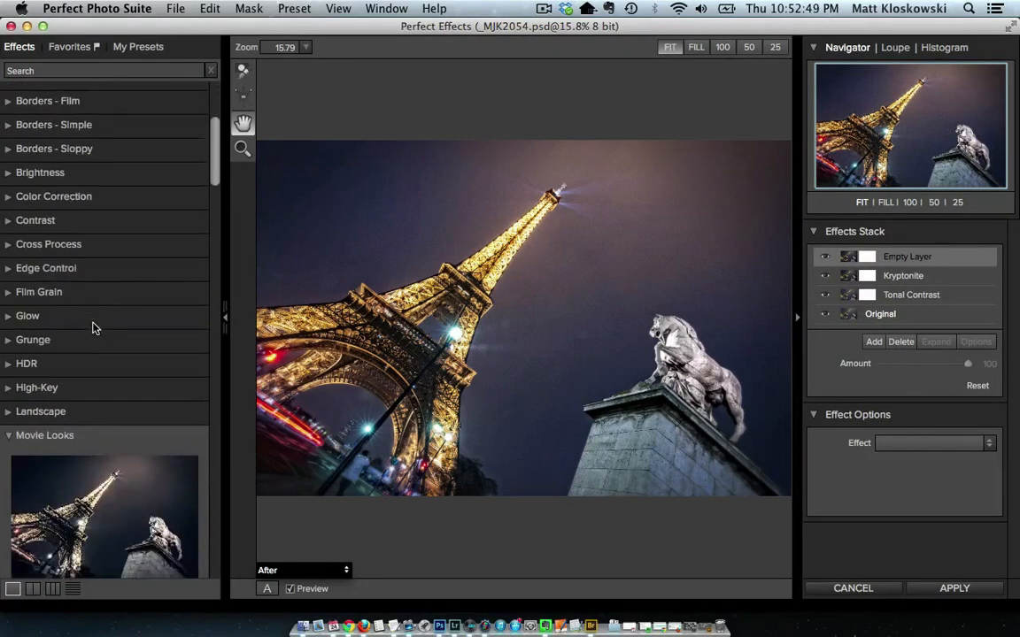
left_click(10, 437)
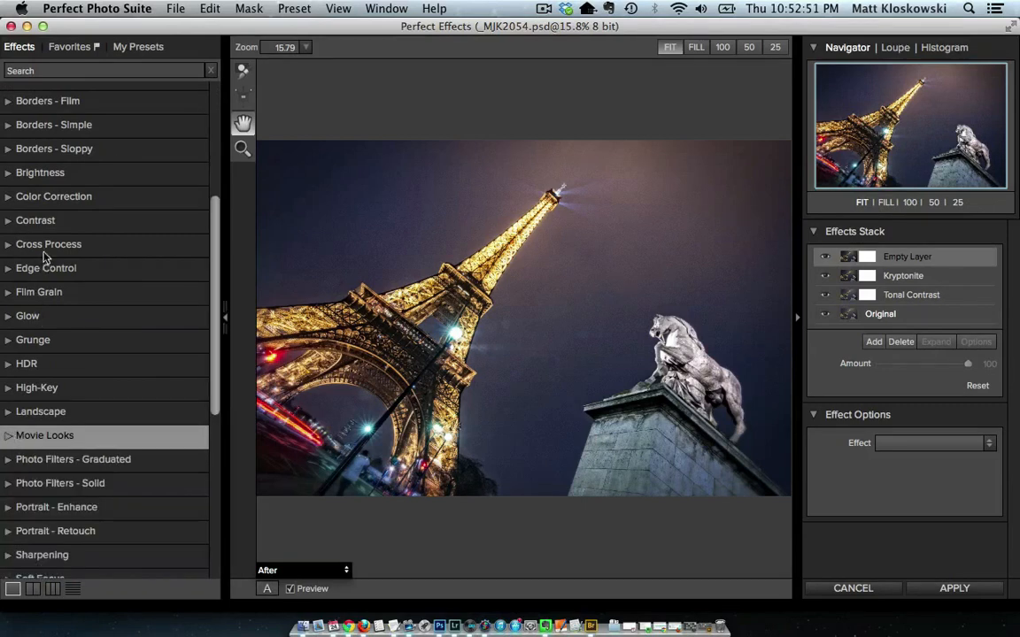
left_click(42, 198)
left_click(41, 198)
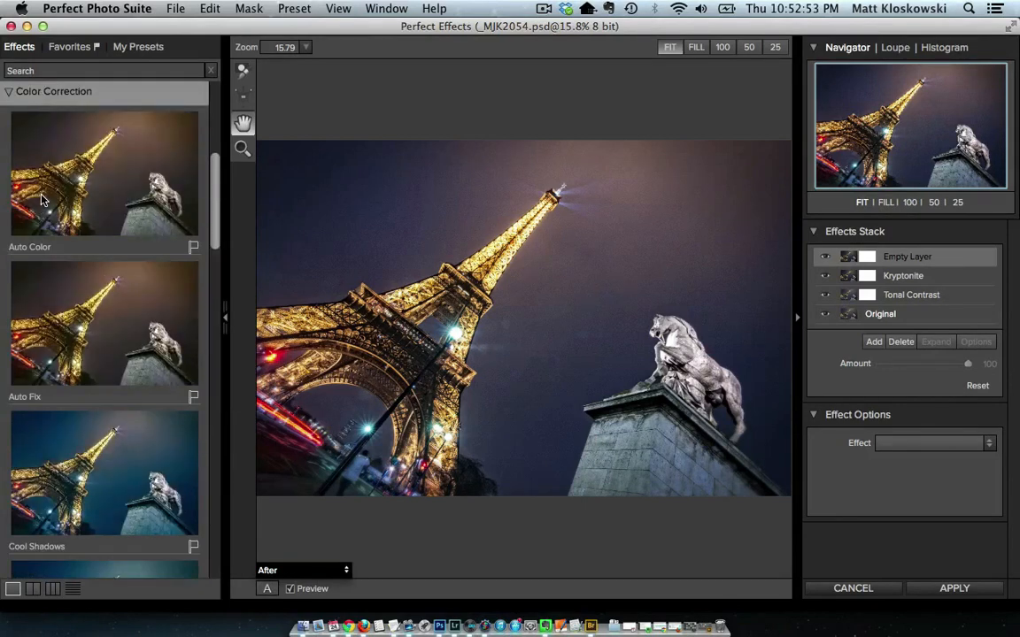
Apply the Warm Highlights - Cool Shadows color correction to the new effect layer
scroll(108, 299, "down", 3)
scroll(108, 299, "down", 3)
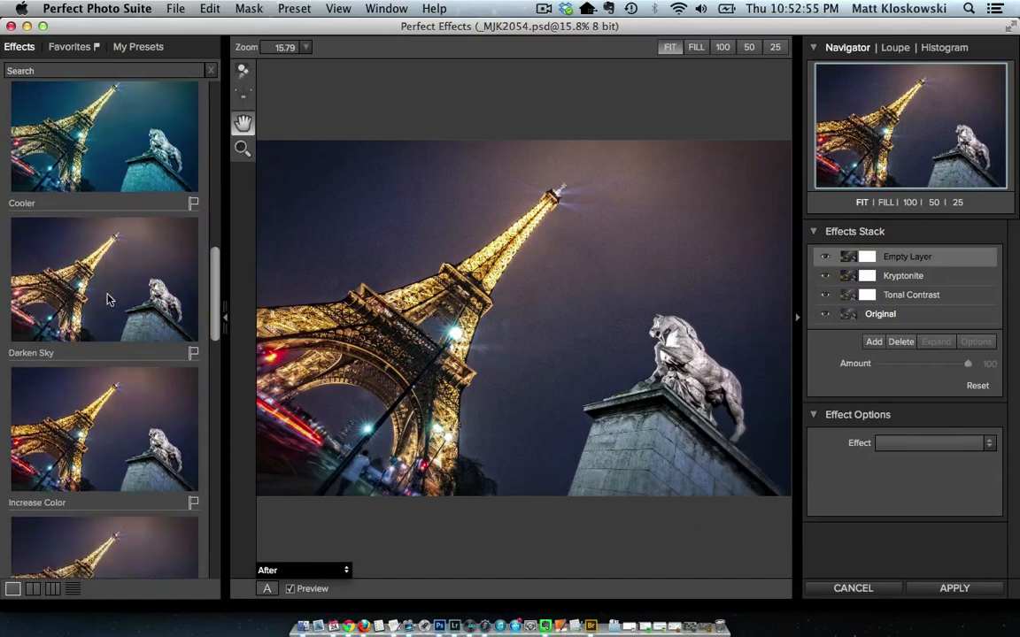
scroll(108, 299, "down", 2)
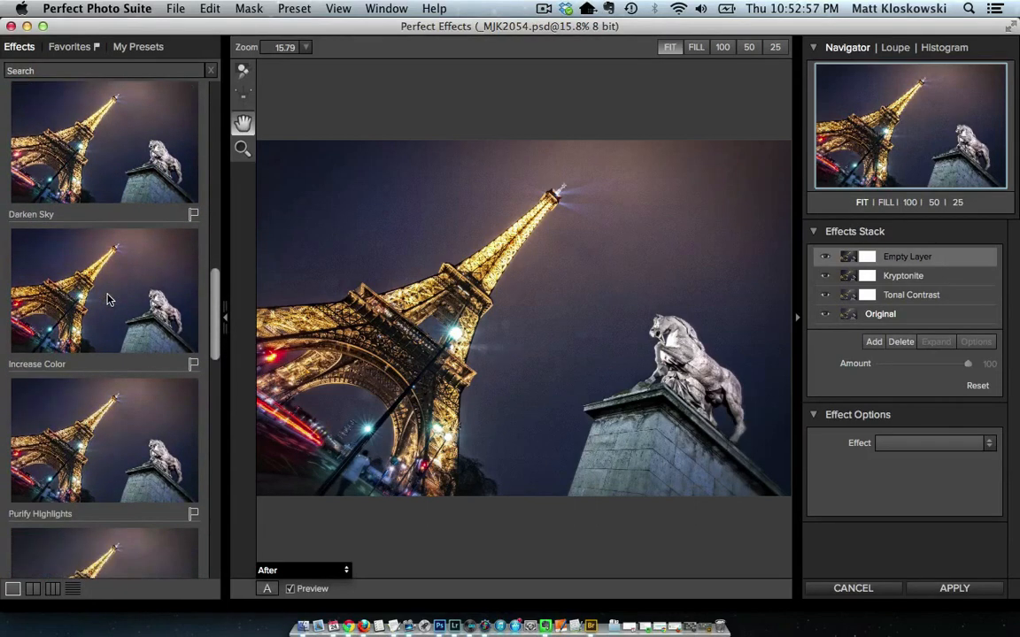
scroll(108, 300, "down", 1)
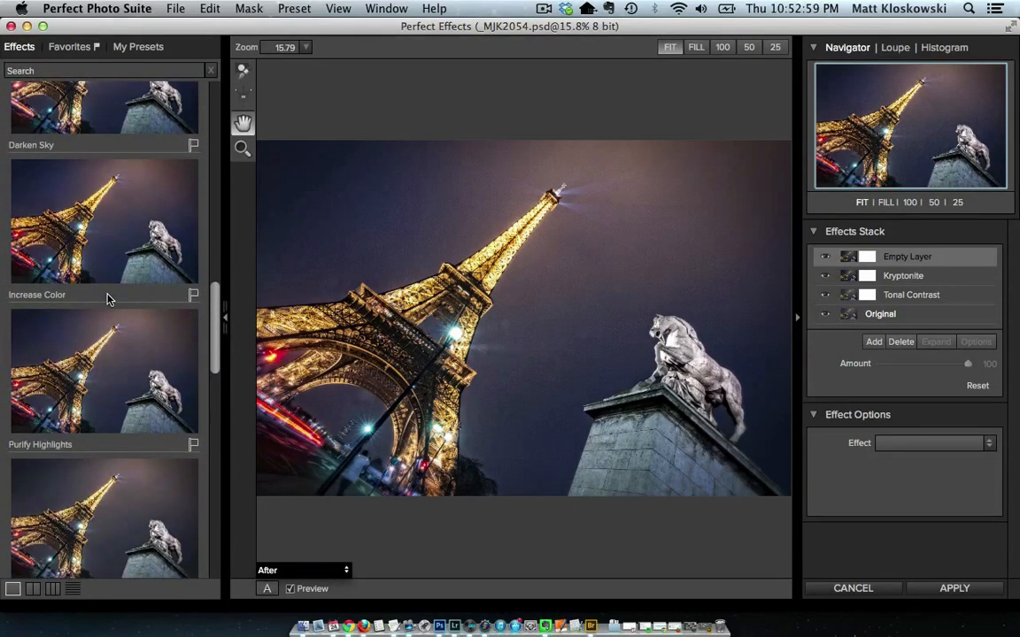
scroll(108, 299, "down", 7)
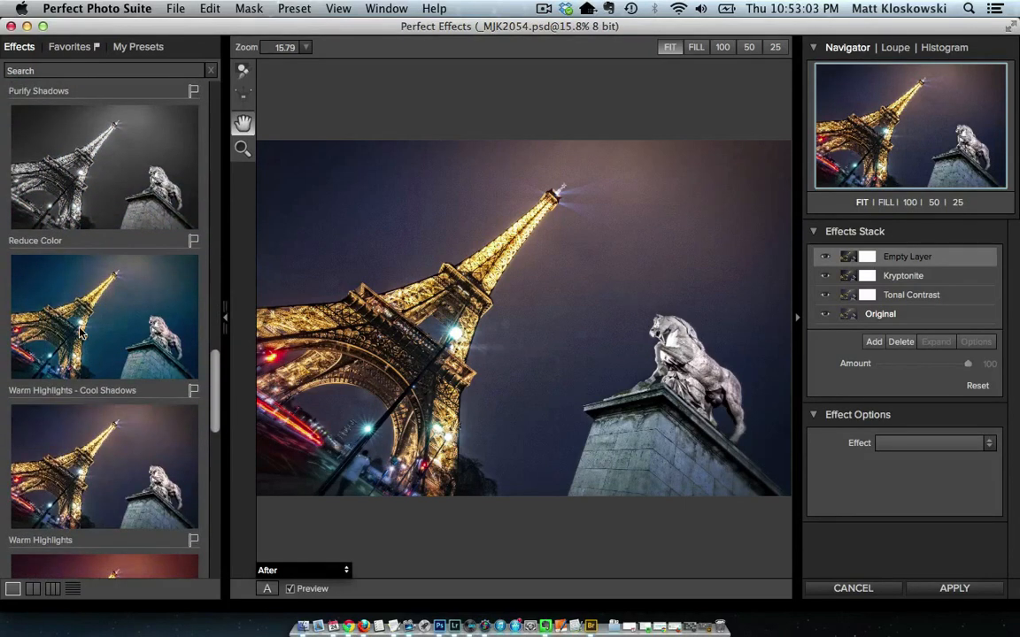
left_click(80, 332)
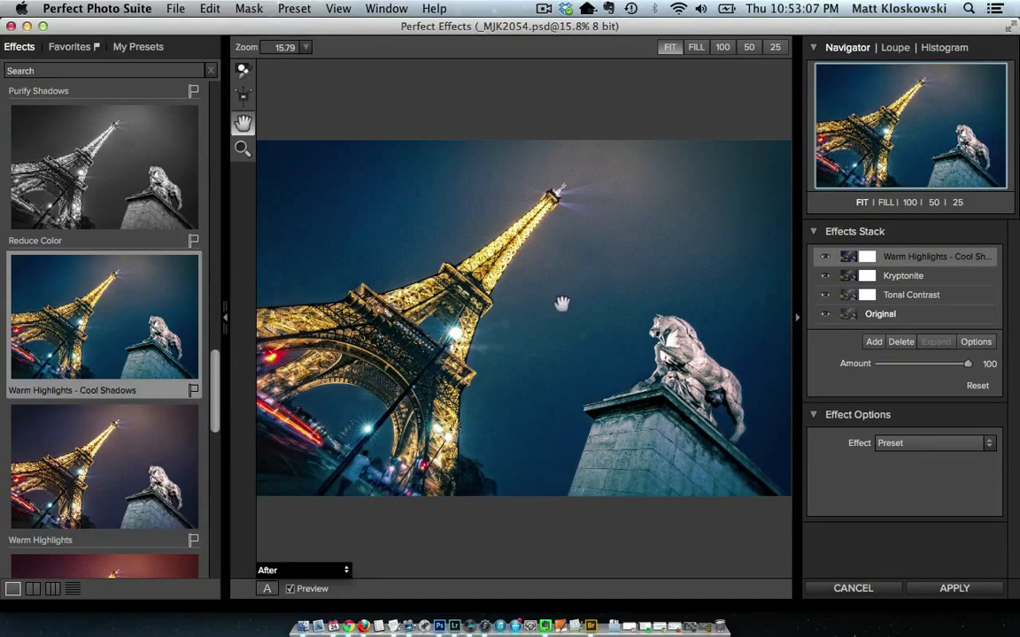
Compare the photo with the Warm Highlights - Cool Shadows effect hidden and shown, and lower the effect's Amount to 76
left_click(824, 258)
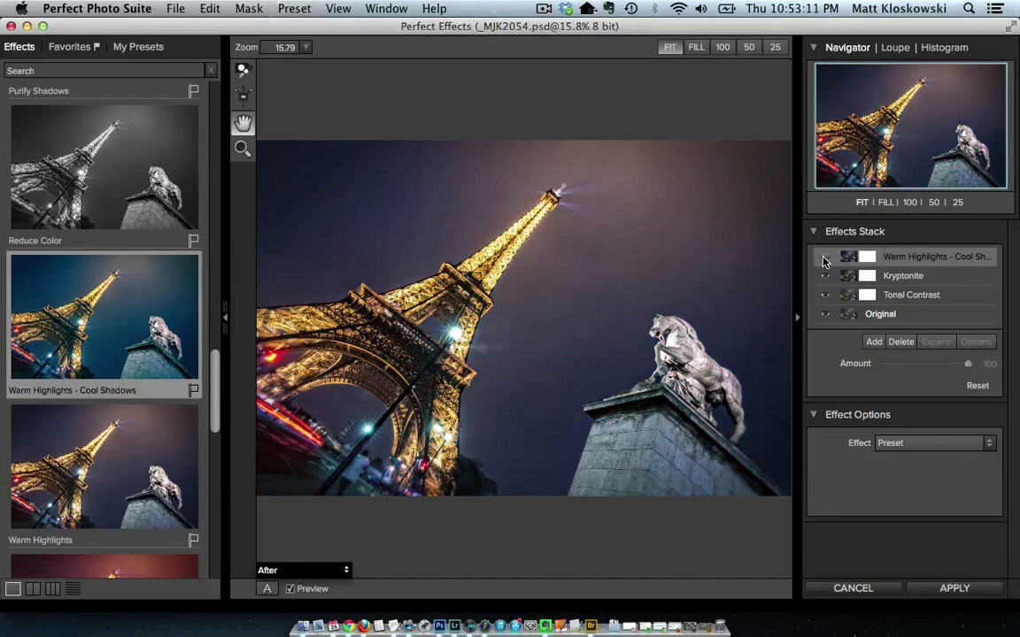
left_click(823, 257)
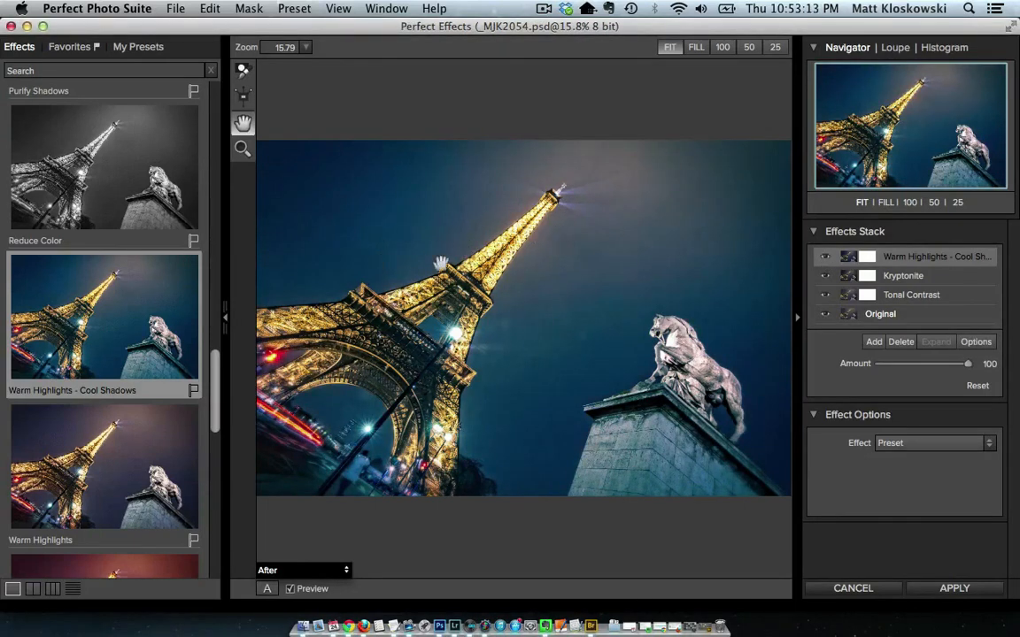
left_click(824, 258)
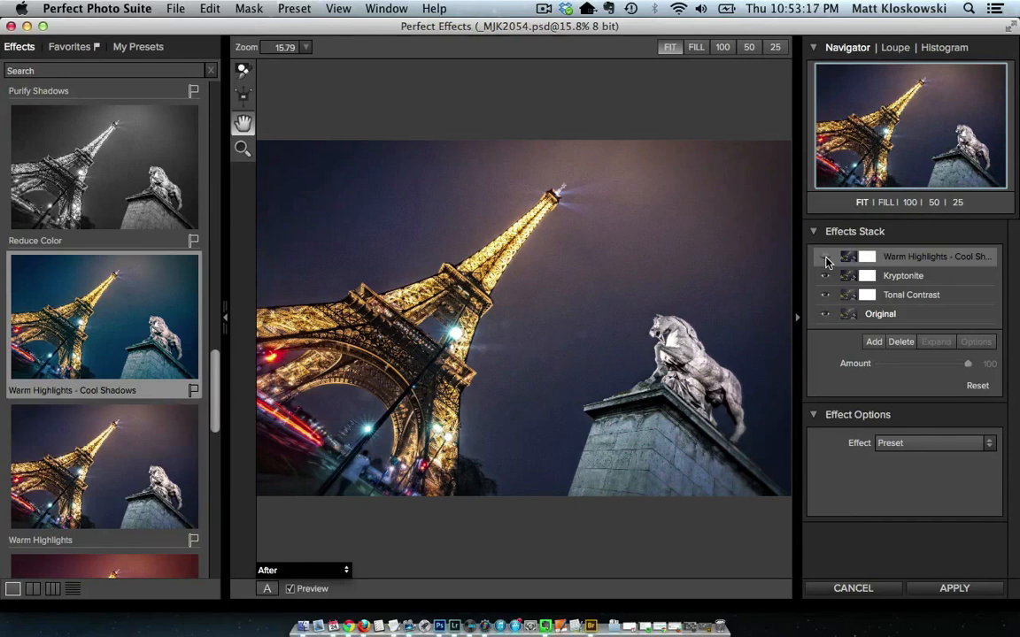
left_click(824, 258)
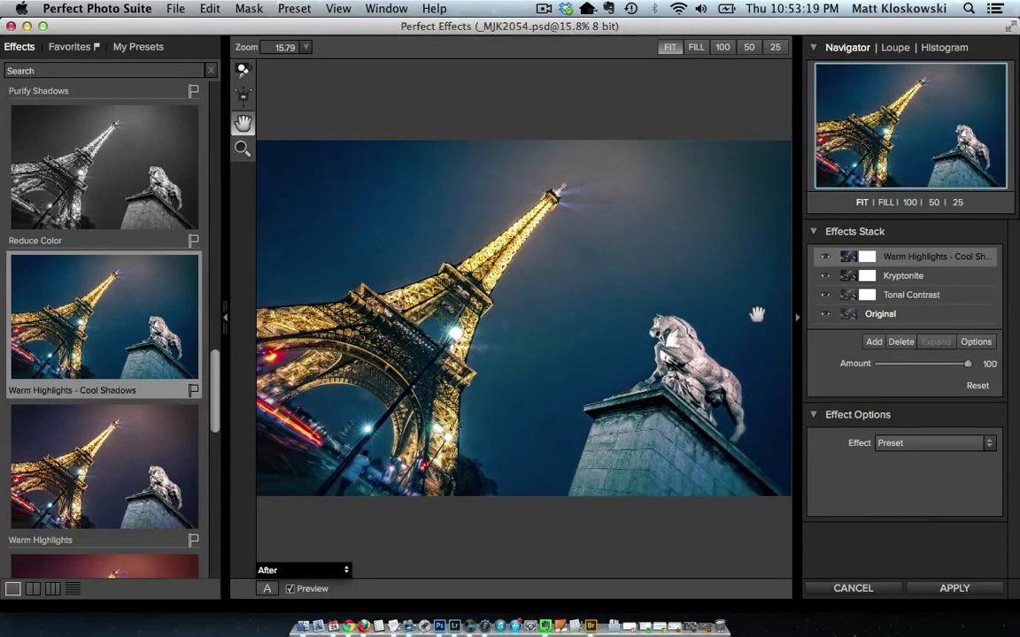
left_click(824, 258)
left_click(825, 258)
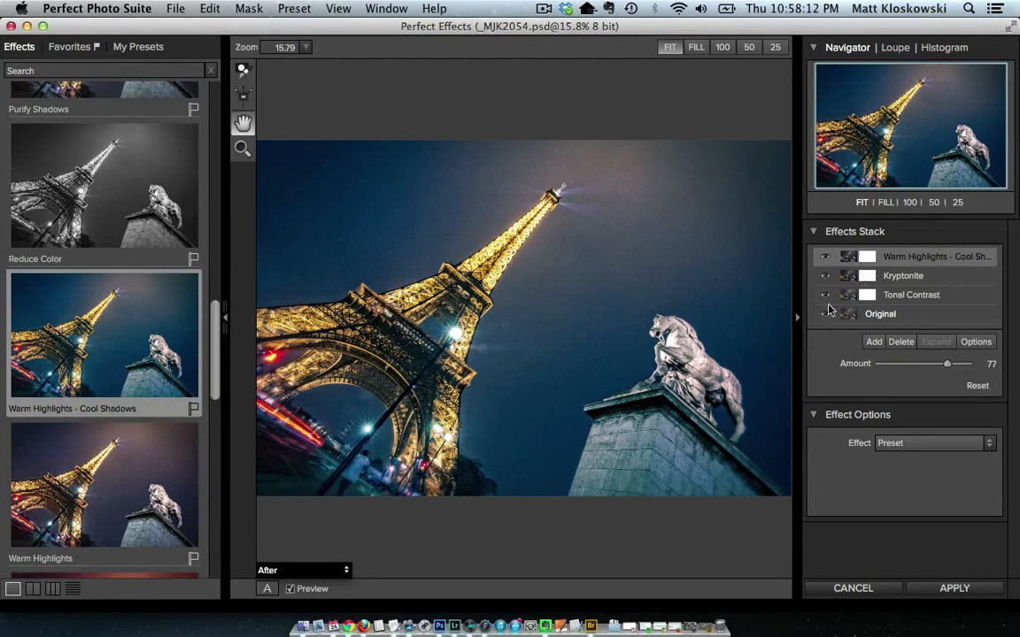
mouse_move(950, 368)
left_mouse_down()
mouse_move(962, 364)
mouse_move(946, 366)
left_mouse_up()
Paint out the Warm Highlights - Cool Shadows effect over the lion statue and its pedestal with a masking brush of size 300
left_click(242, 70)
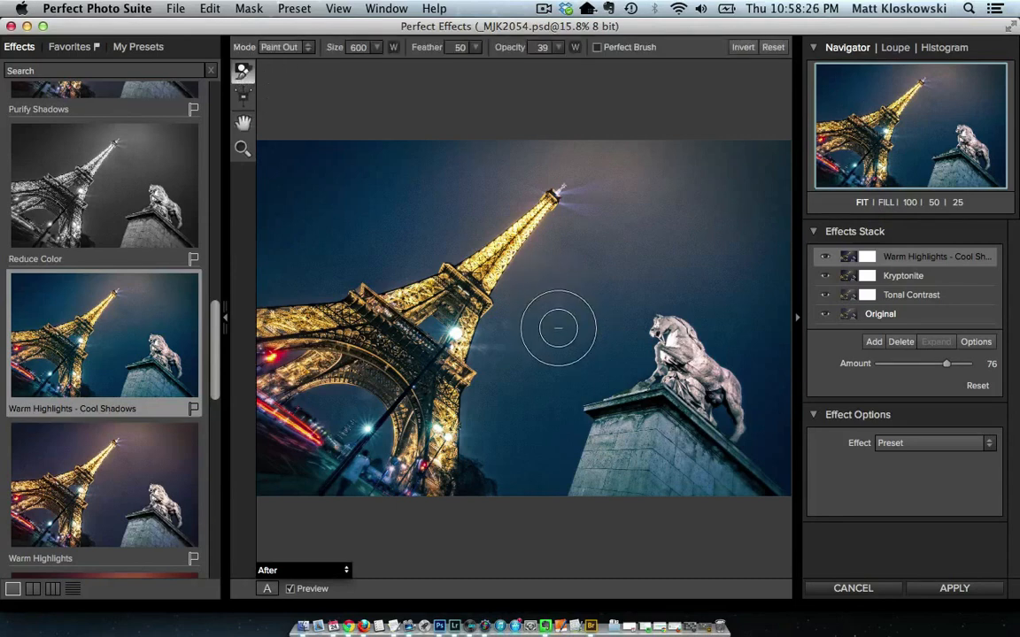
key("bracketleft")
key("bracketleft")
key("bracketleft")
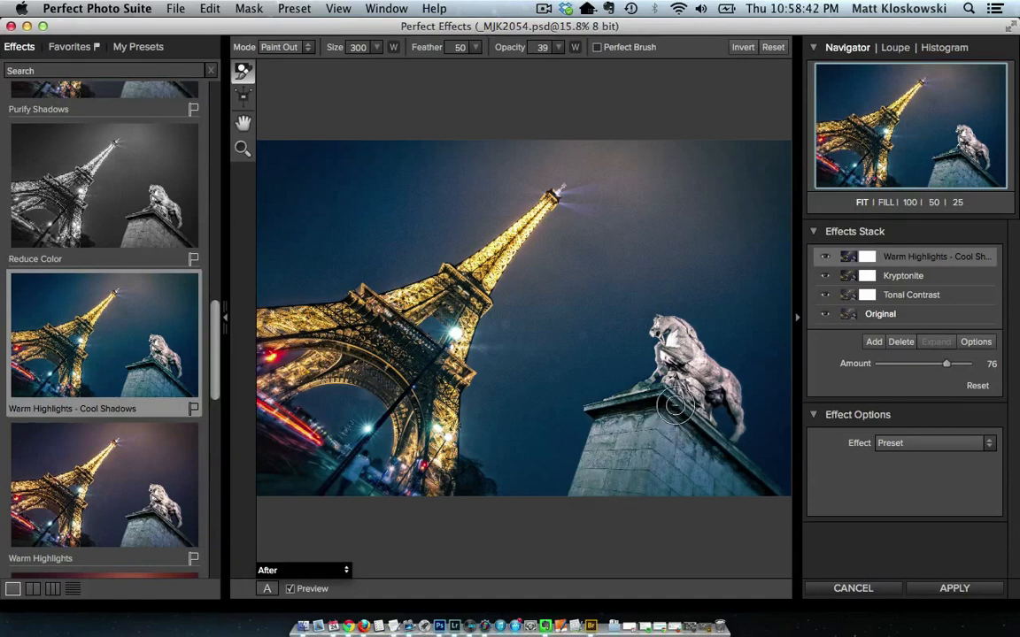
mouse_move(745, 529)
left_mouse_down()
mouse_move(700, 473)
mouse_move(755, 499)
mouse_move(714, 462)
mouse_move(754, 495)
mouse_move(714, 446)
mouse_move(725, 426)
mouse_move(722, 449)
mouse_move(714, 391)
mouse_move(685, 373)
mouse_move(682, 417)
mouse_move(603, 417)
mouse_move(590, 488)
mouse_move(636, 415)
mouse_move(690, 430)
mouse_move(694, 470)
mouse_move(731, 510)
mouse_move(790, 514)
mouse_move(743, 480)
left_mouse_up()
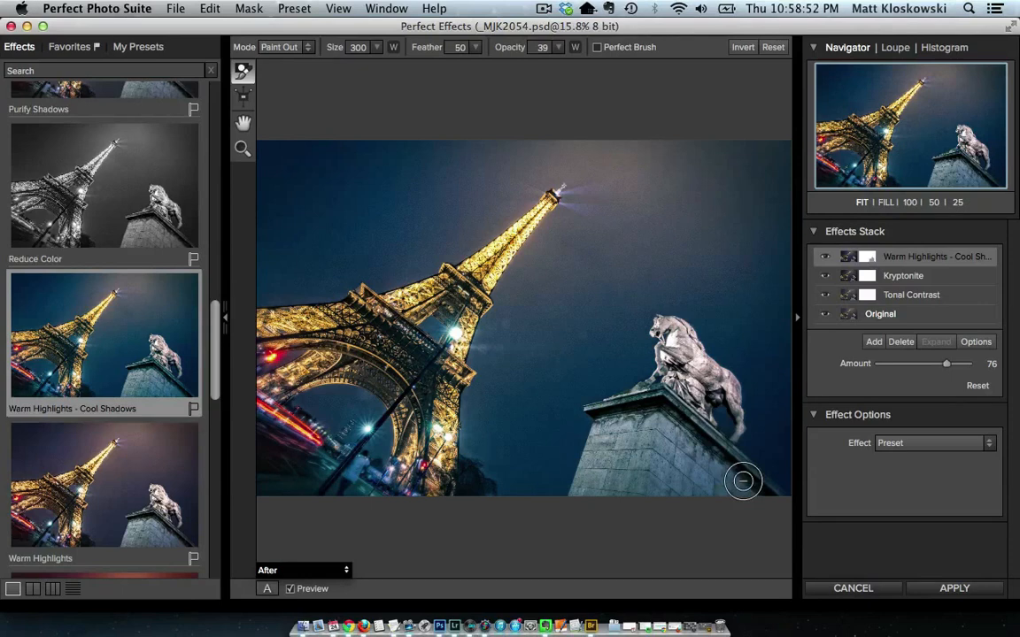
Compare the photo with the masked Warm Highlights - Cool Shadows effect hidden and shown
left_click(825, 258)
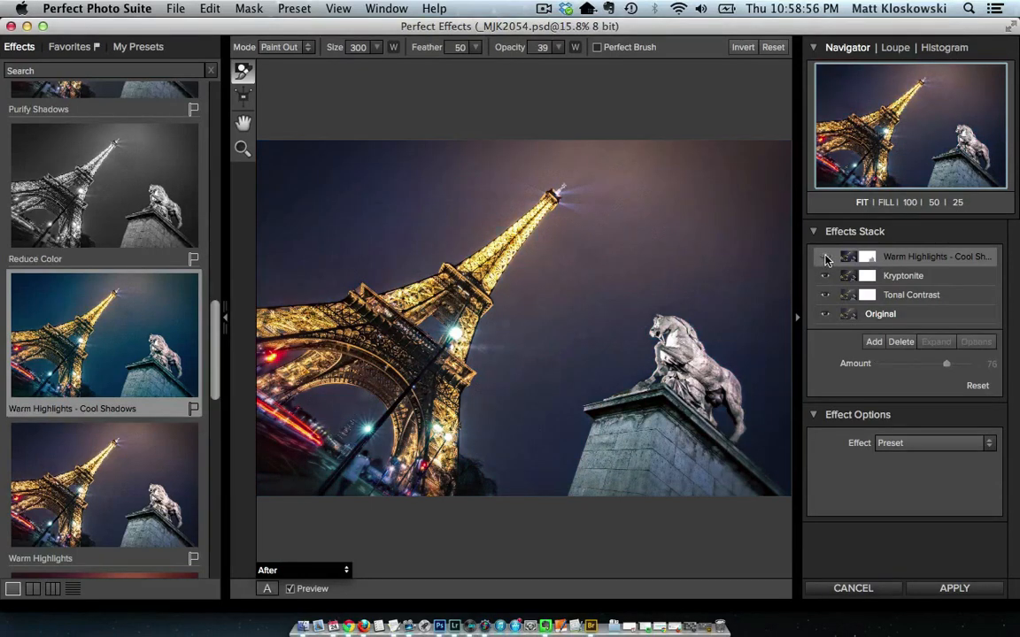
left_click(826, 258)
left_click(825, 259)
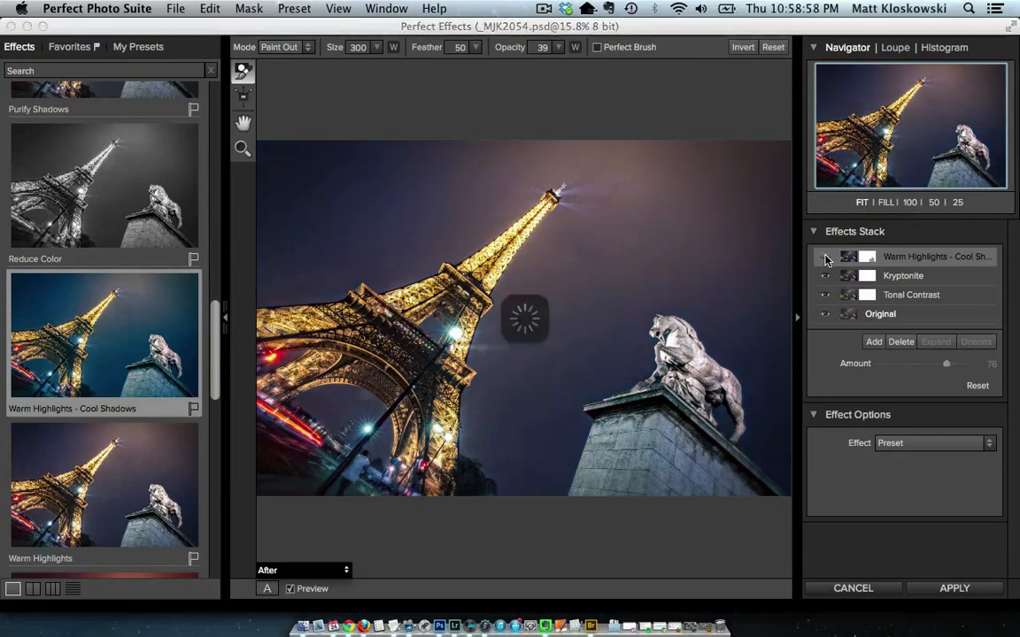
left_click(825, 258)
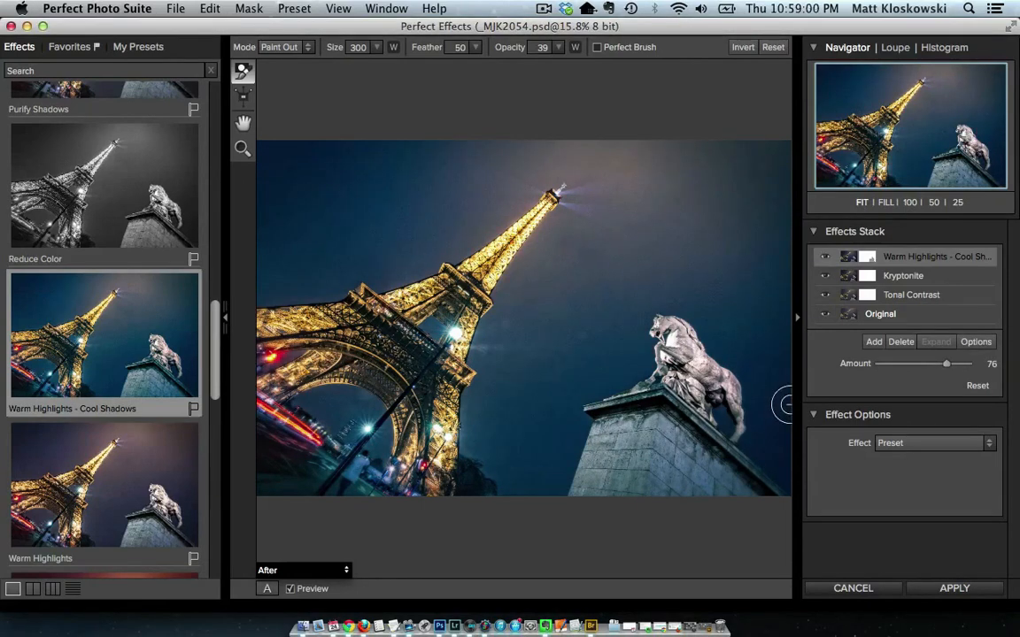
Add a new effect layer with the Amazing Detail favorite and apply the effects stack to the Photoshop document
left_click(873, 342)
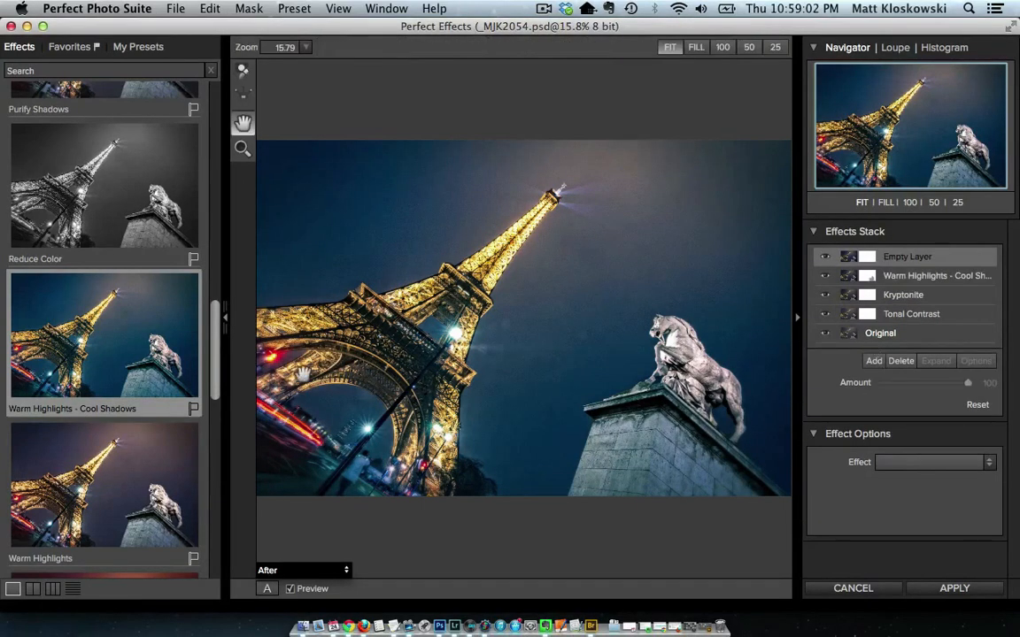
scroll(101, 336, "down", 2)
scroll(107, 358, "up", 3)
left_click(66, 46)
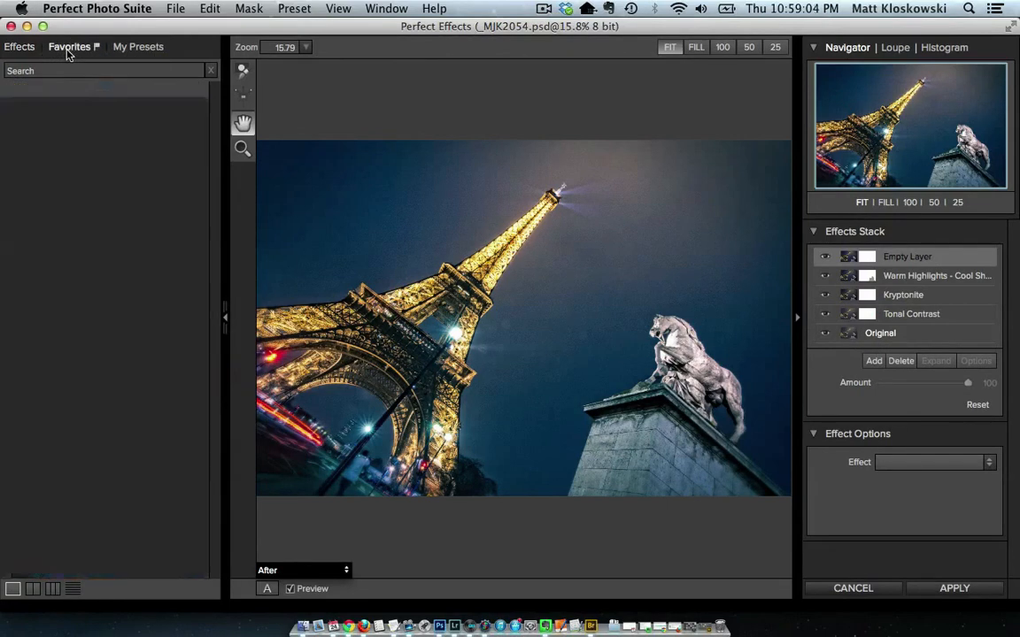
left_click(82, 185)
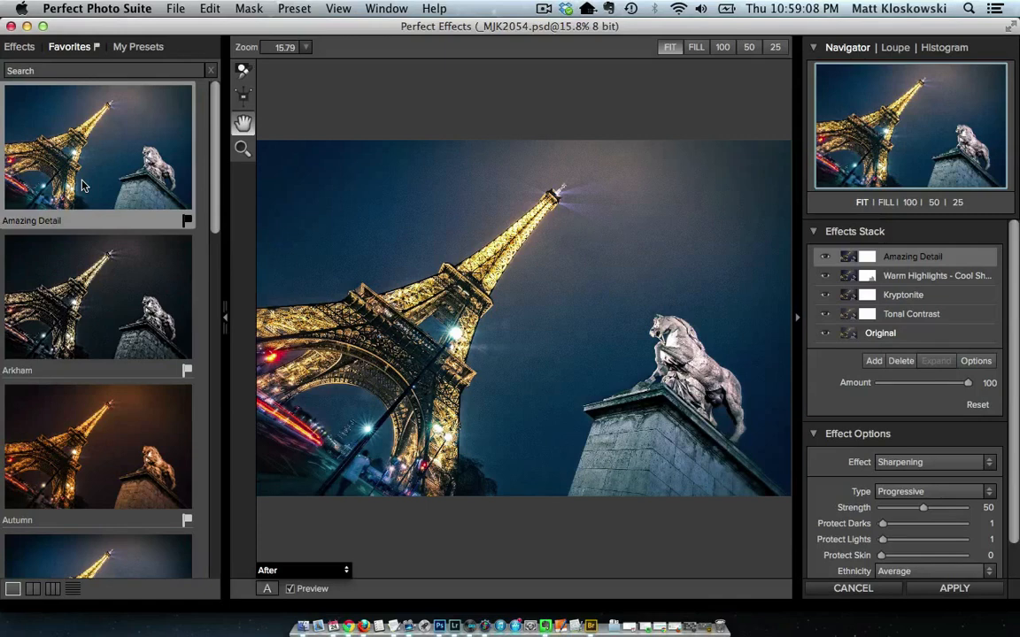
left_click(956, 588)
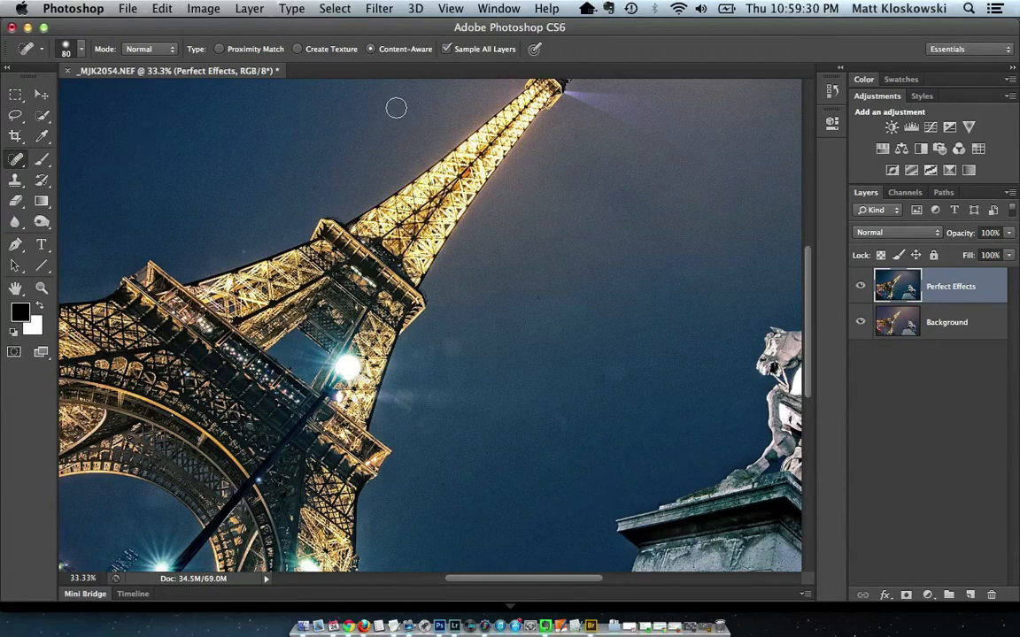
Remove the spots in the night sky beside the tower with the Spot Healing Brush at size 100
key("bracketright")
key("bracketright")
mouse_move(620, 365)
left_mouse_down()
mouse_move(603, 371)
mouse_move(625, 379)
left_mouse_up()
mouse_move(558, 427)
left_mouse_down()
mouse_move(539, 416)
mouse_move(548, 427)
mouse_move(542, 423)
mouse_move(539, 440)
mouse_move(555, 442)
left_mouse_up()
left_click(442, 486)
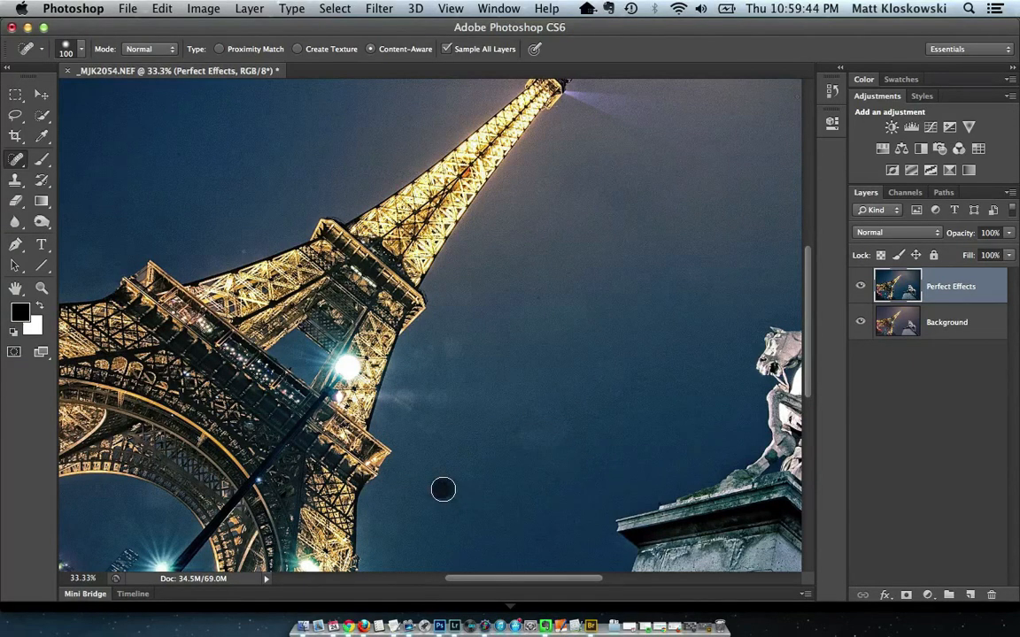
Examine the sky around the whole tower for remaining spots, with the healing brush reduced to size 50
scroll(505, 473, "down", 4)
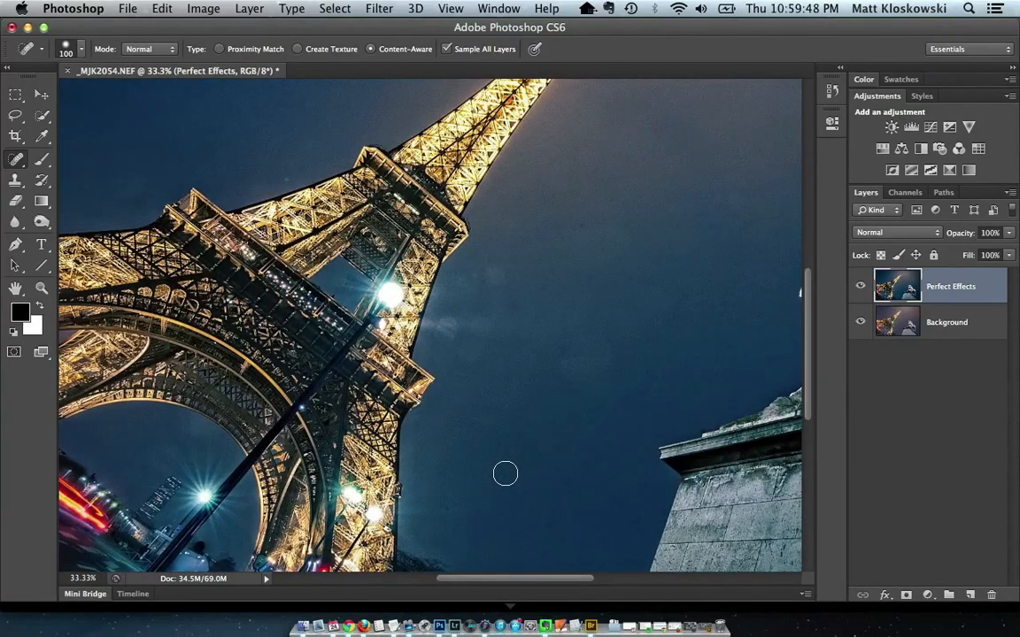
scroll(506, 474, "up", 10)
scroll(506, 473, "right", 2)
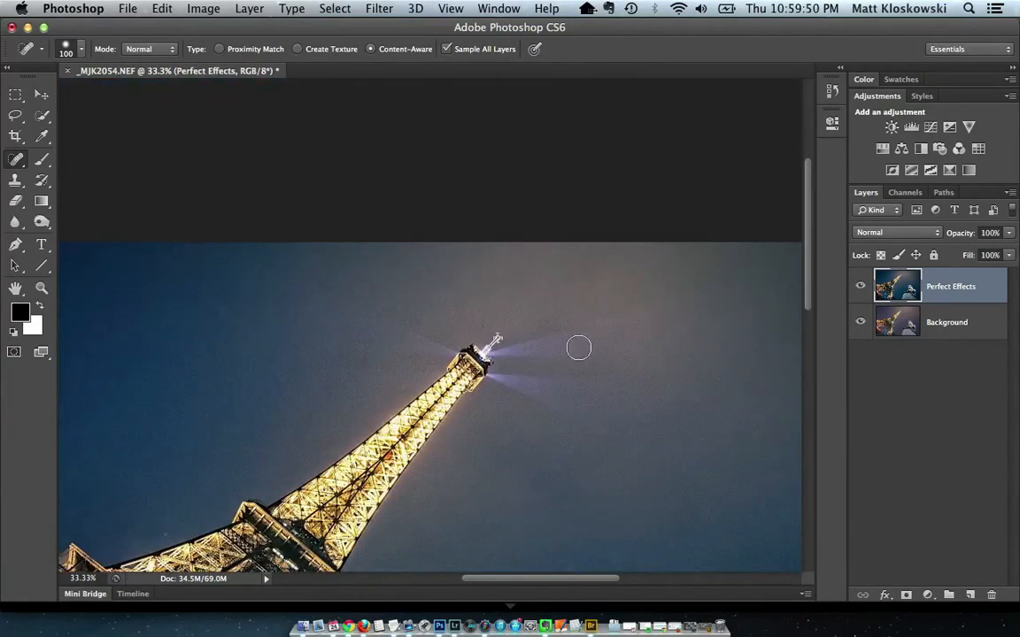
scroll(364, 332, "left", 3)
scroll(364, 333, "down", 5)
scroll(364, 333, "left", 3)
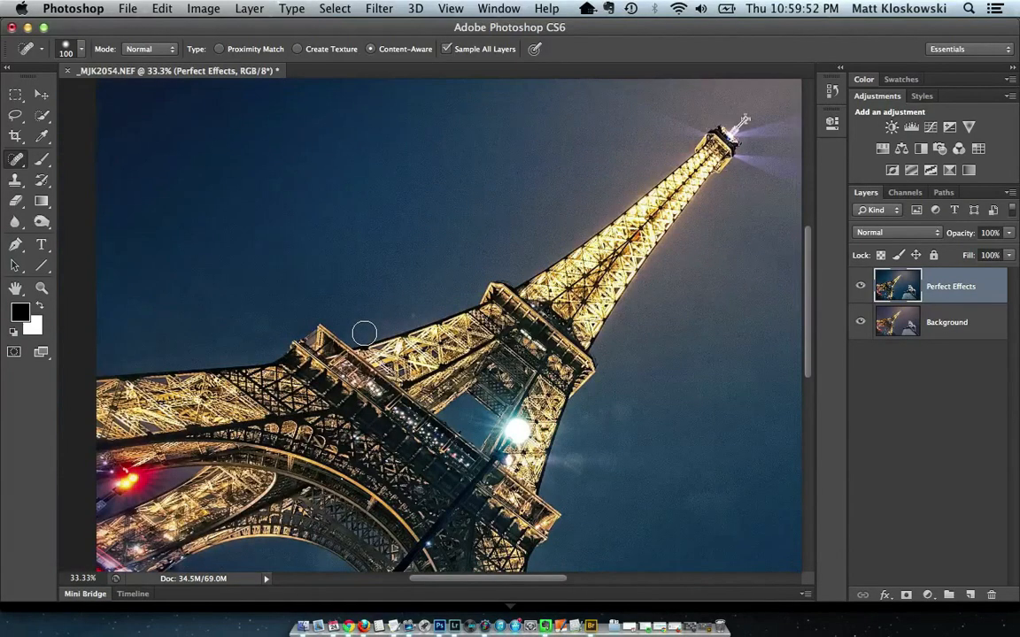
key("bracketleft")
key("bracketleft")
key("bracketleft")
key("bracketleft")
key("bracketleft")
scroll(434, 229, "right", 3)
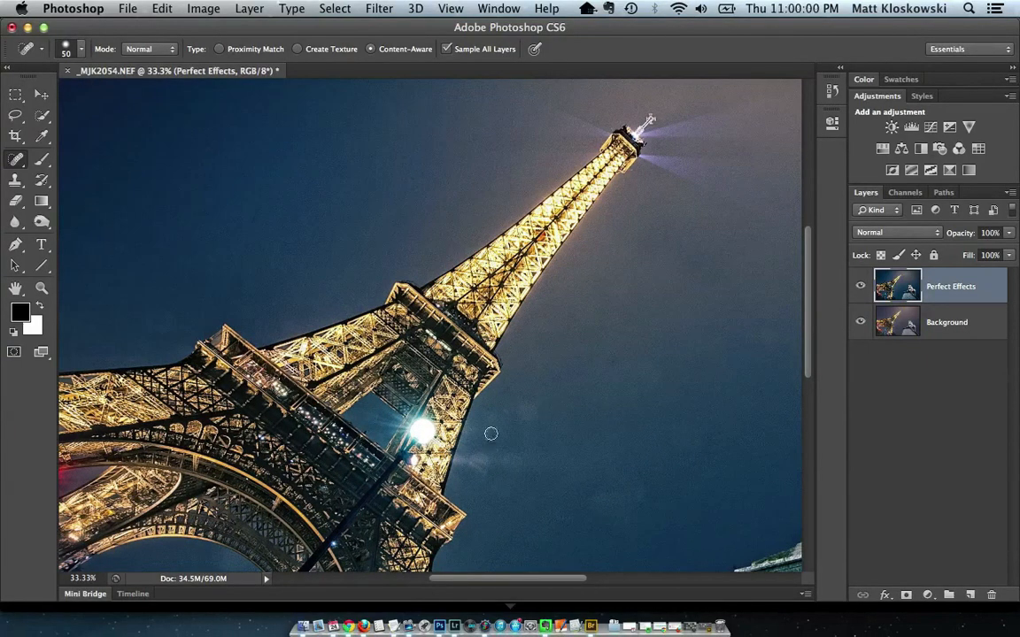
scroll(343, 327, "left", 3)
scroll(343, 327, "up", 6)
scroll(344, 326, "right", 5)
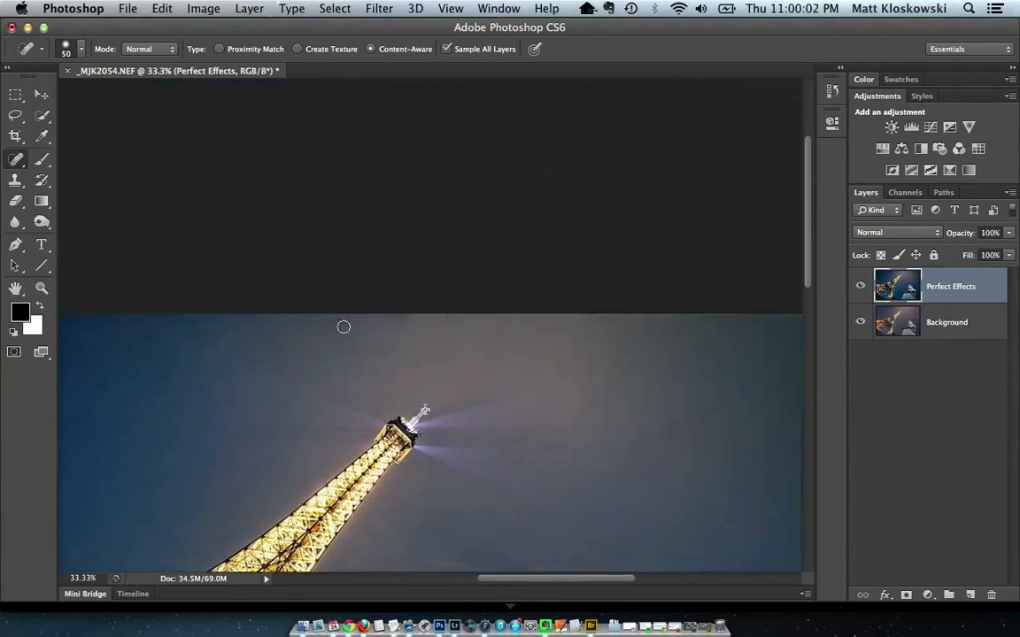
scroll(343, 327, "right", 4)
scroll(344, 327, "down", 5)
Fit the whole Eiffel Tower photo in view and save the edited file
key("super+0")
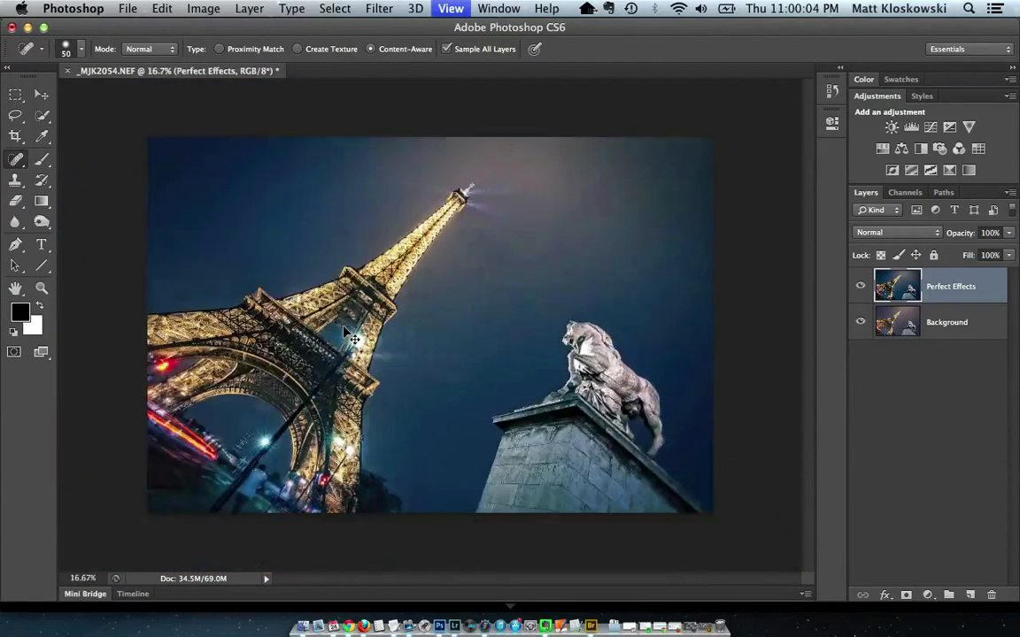
key("super+minus")
key("super+equal")
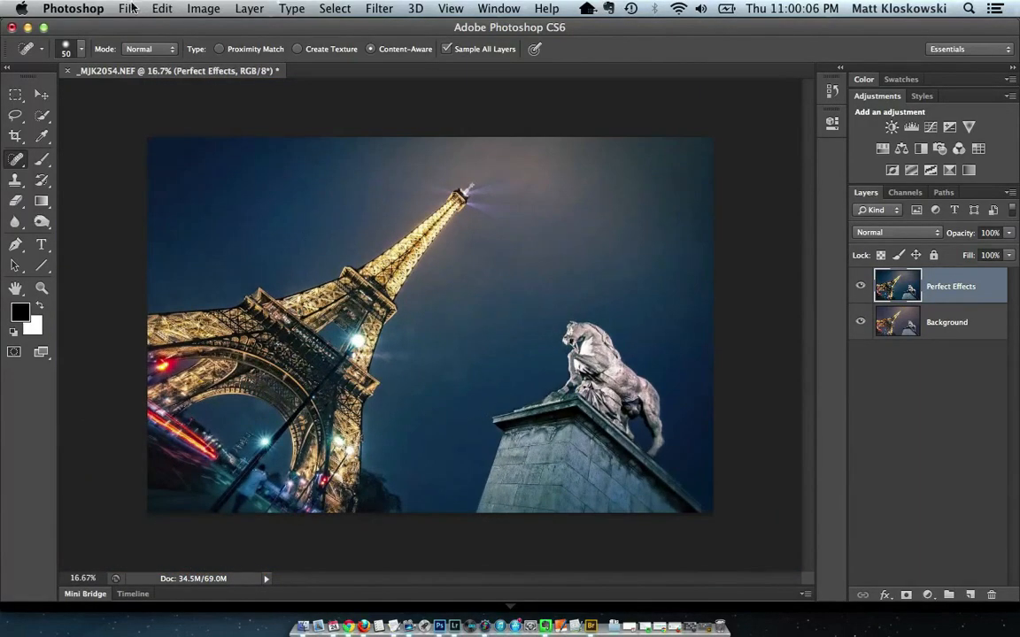
left_click(129, 8)
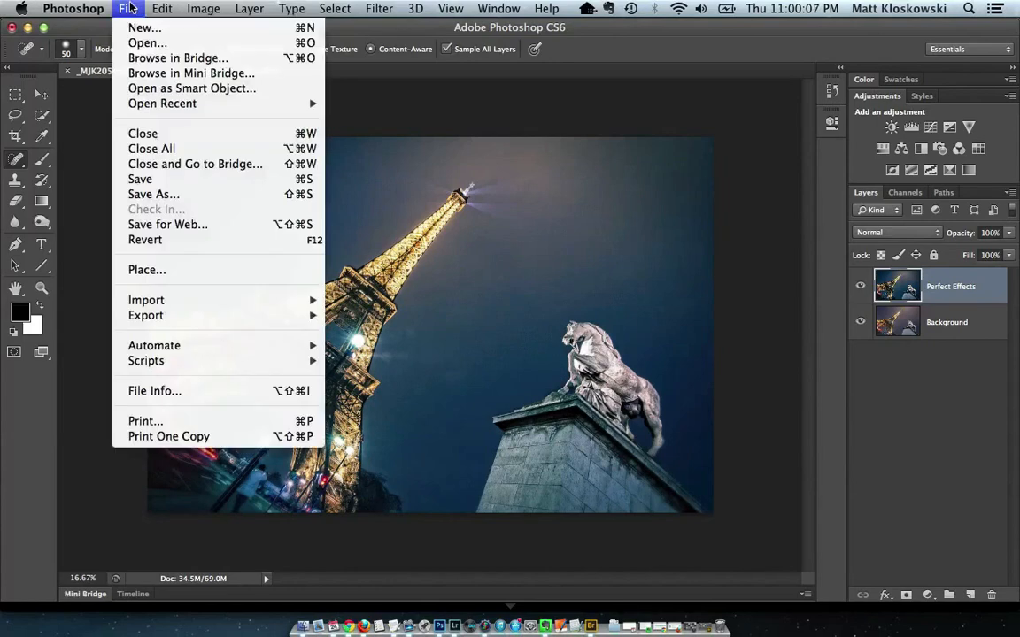
left_click(181, 185)
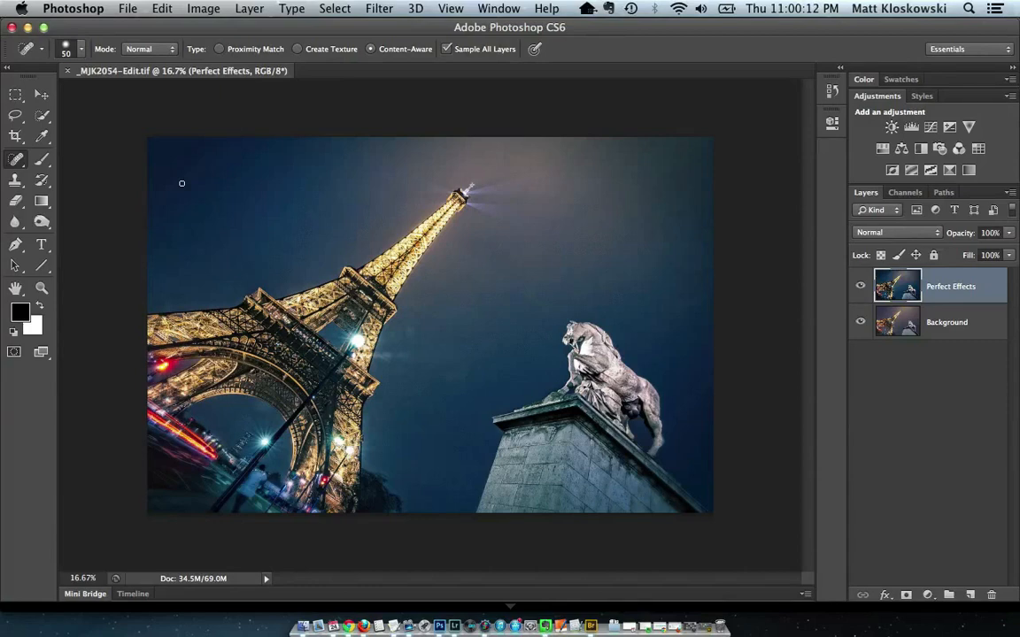
Switch to Lightroom, reset the develop settings of _MJK2054.NEF and compare it with _MJK2054-Edit.tif
left_click(453, 626)
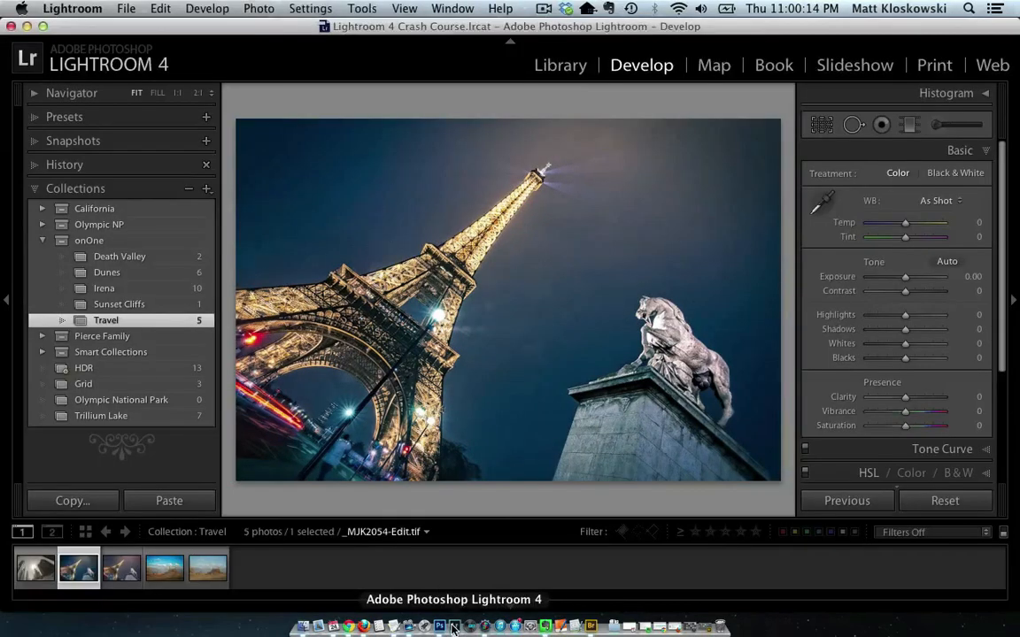
left_click(122, 569)
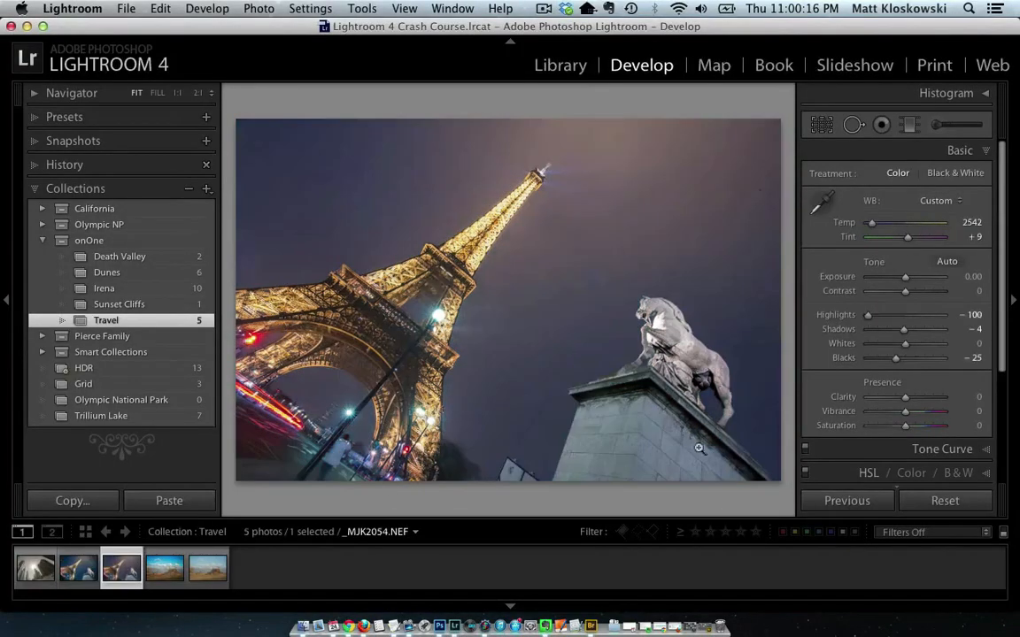
left_click(944, 498)
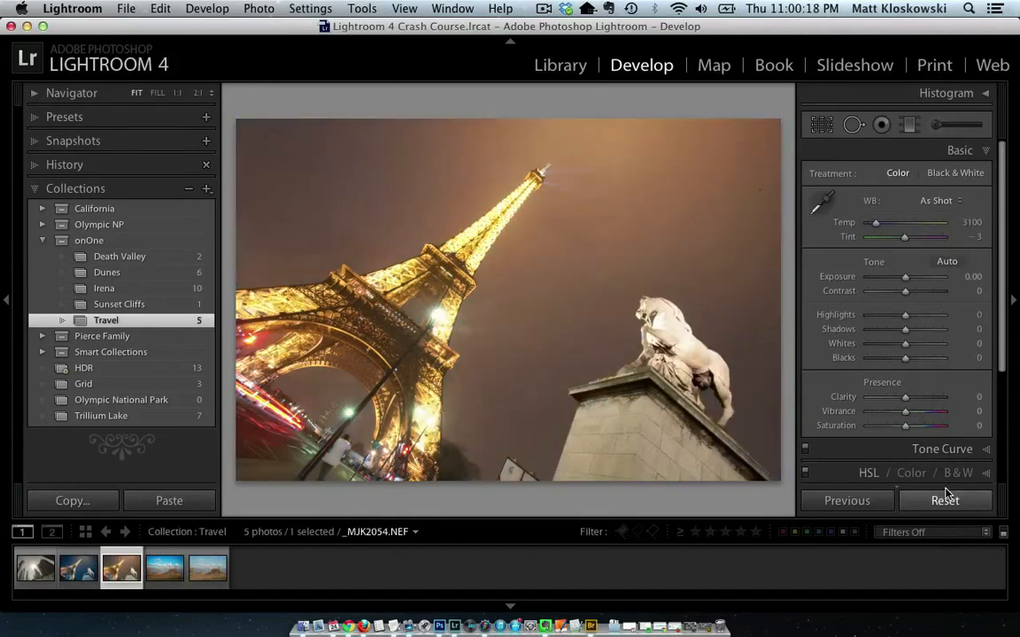
key("Left")
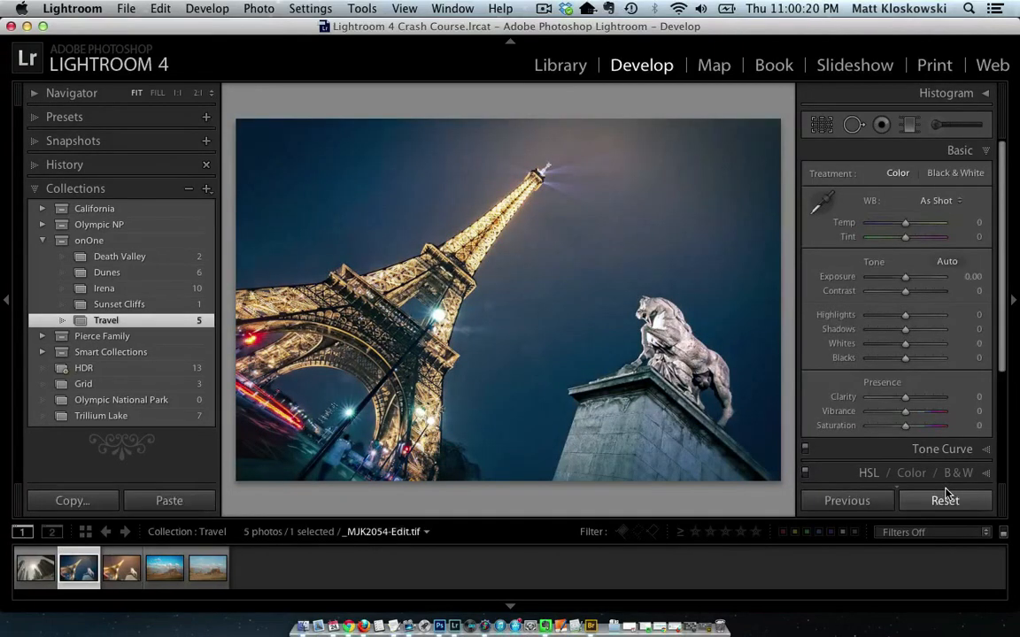
key("Right")
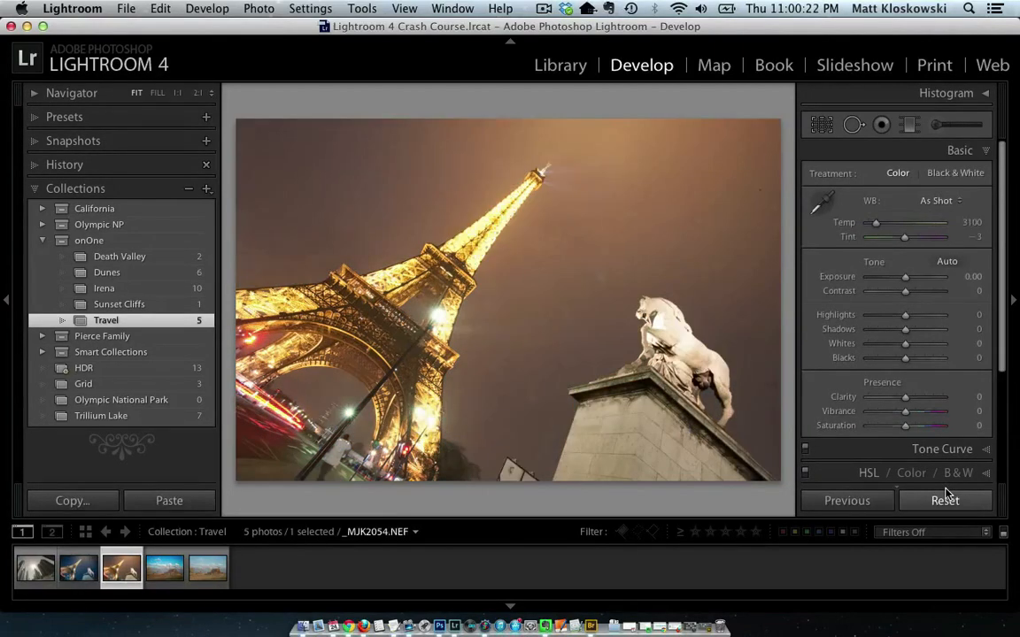
key("Left")
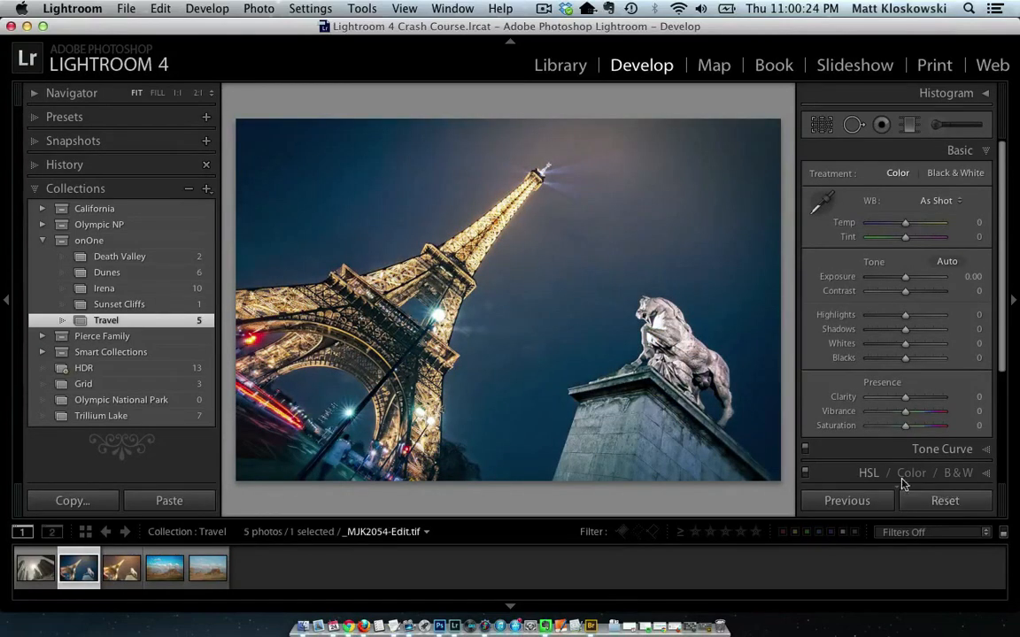
Send the skyscraper photo _BAM5644.NEF from Lightroom to Adobe Photoshop CS6 for editing
left_click(36, 568)
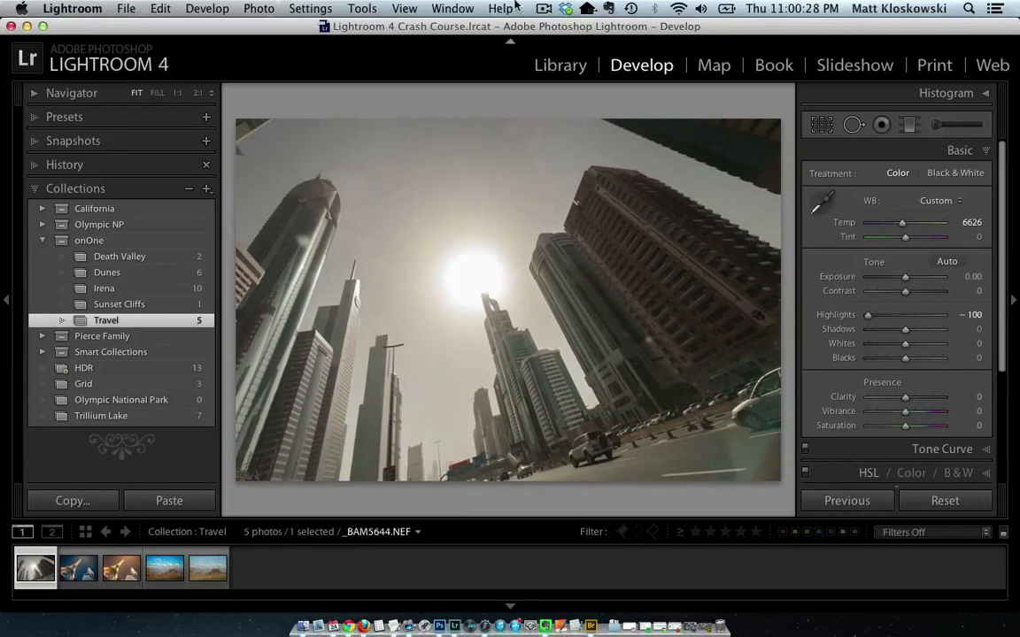
left_click(266, 12)
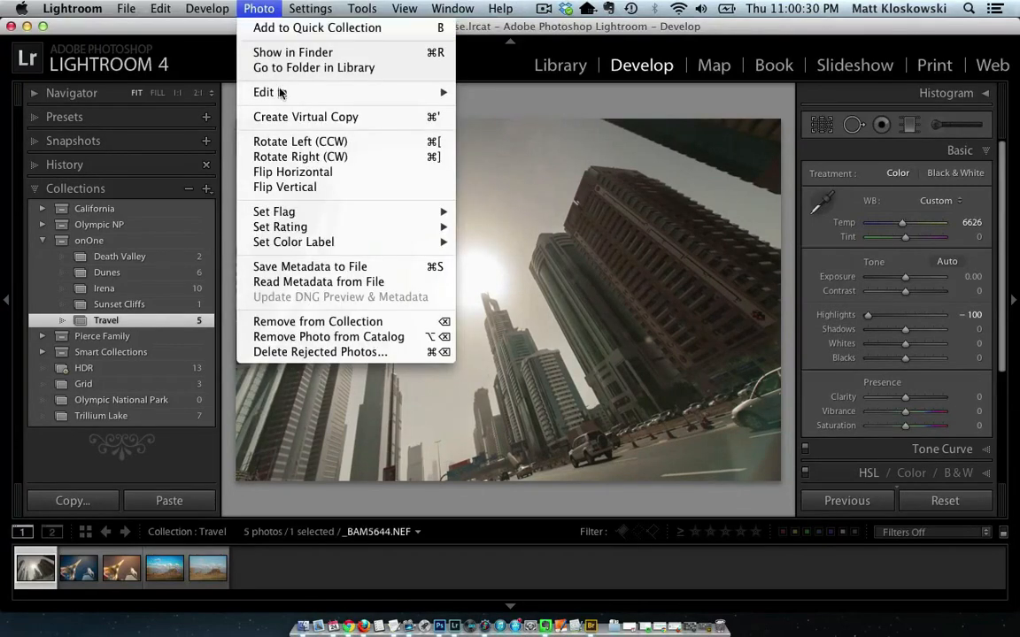
mouse_move(255, 91)
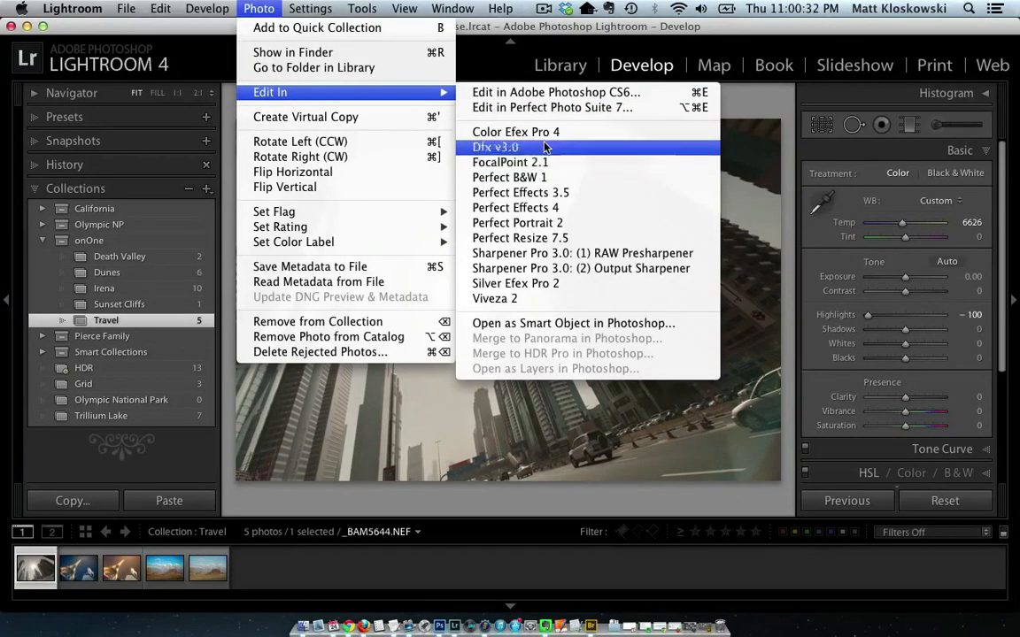
left_click(543, 94)
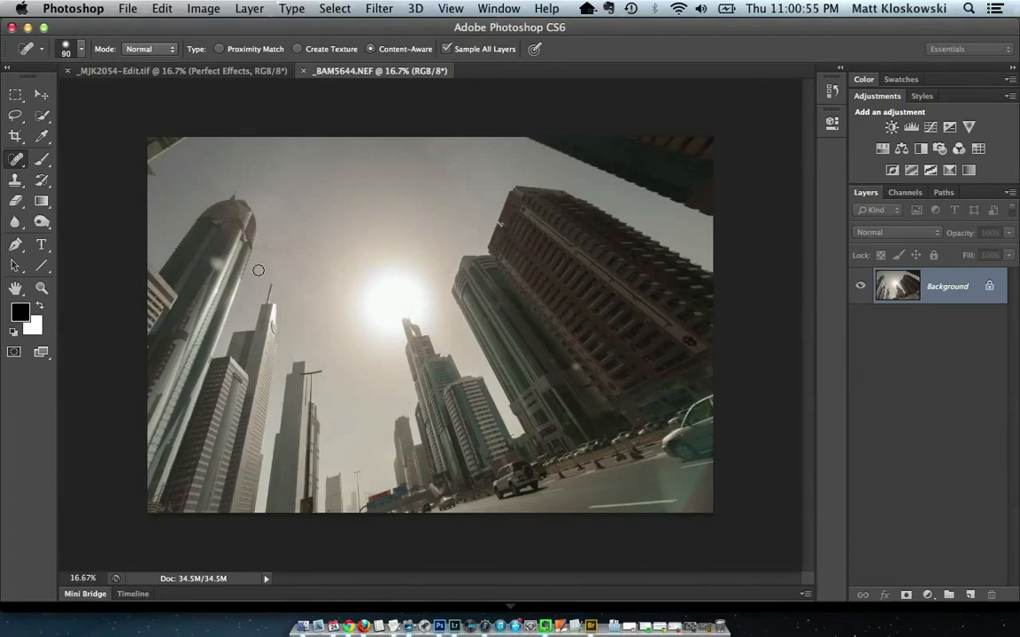
Crop the skyscraper photo slightly tighter, cutting off the car at its right edge and the strip of road along its bottom
key("bracketright")
key("c")
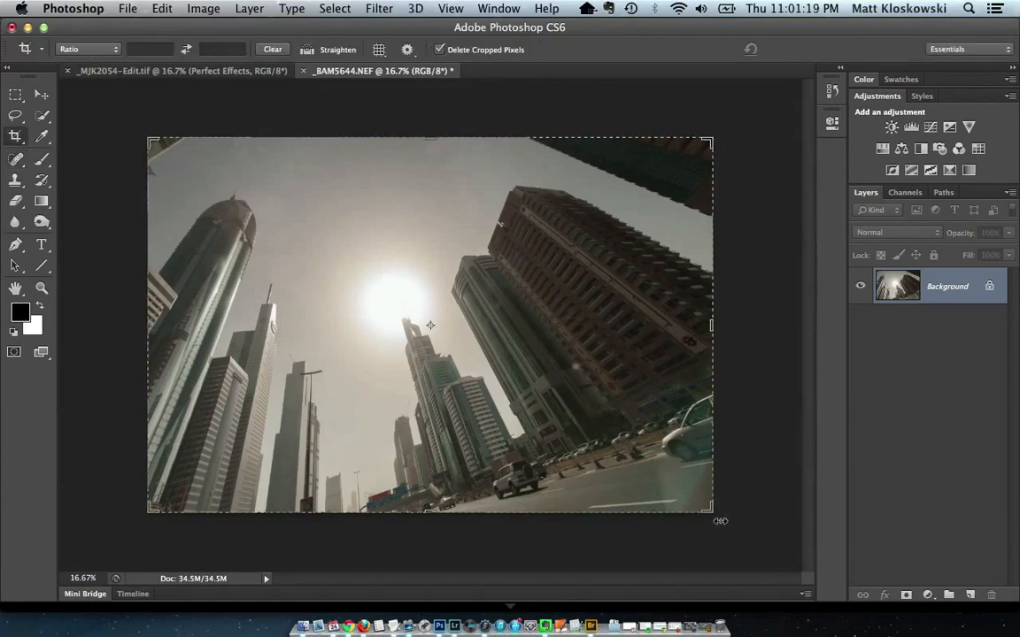
left_click_drag(711, 509, 690, 502)
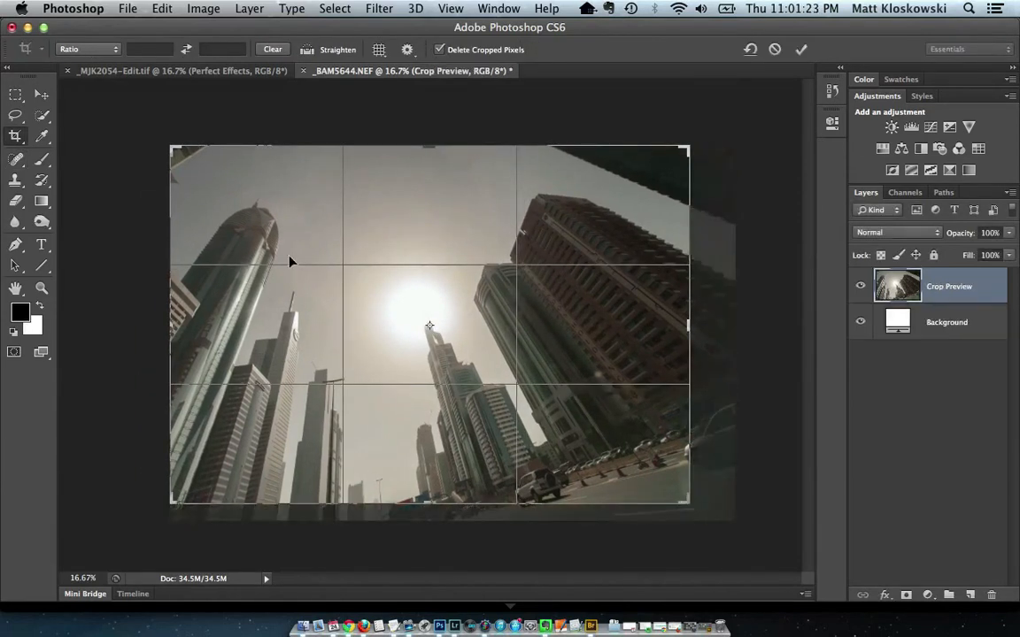
key("Return")
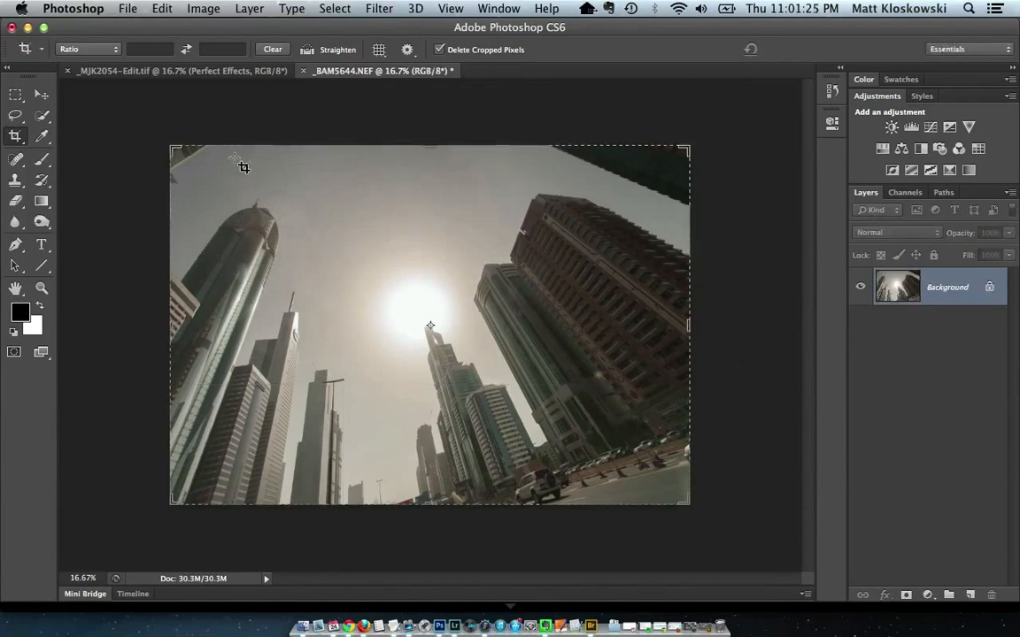
Lasso the building fragment in the photo's upper-left corner, replace it with a Content-Aware fill at 100% opacity, and deselect
key("v")
key("j")
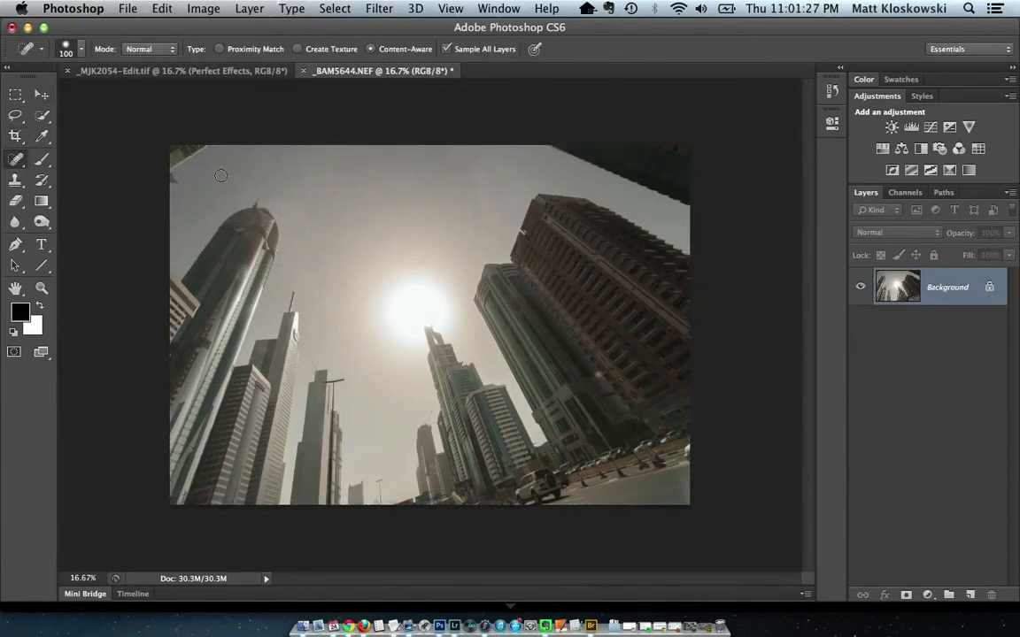
key("l")
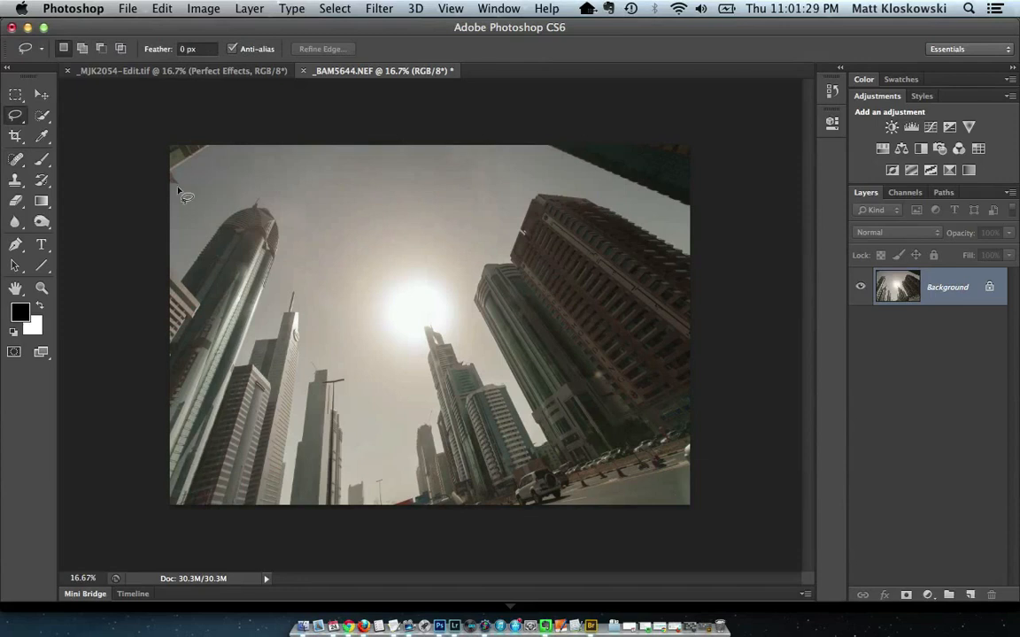
mouse_move(185, 184)
left_mouse_down()
mouse_move(212, 147)
mouse_move(205, 130)
mouse_move(165, 122)
mouse_move(143, 163)
mouse_move(158, 199)
left_mouse_up()
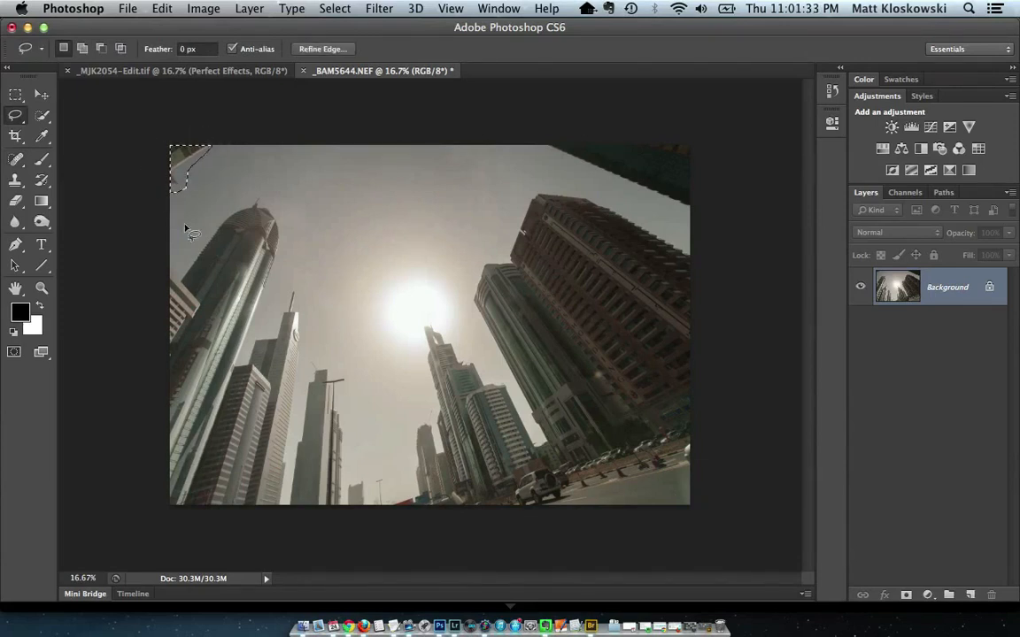
key("shift+BackSpace")
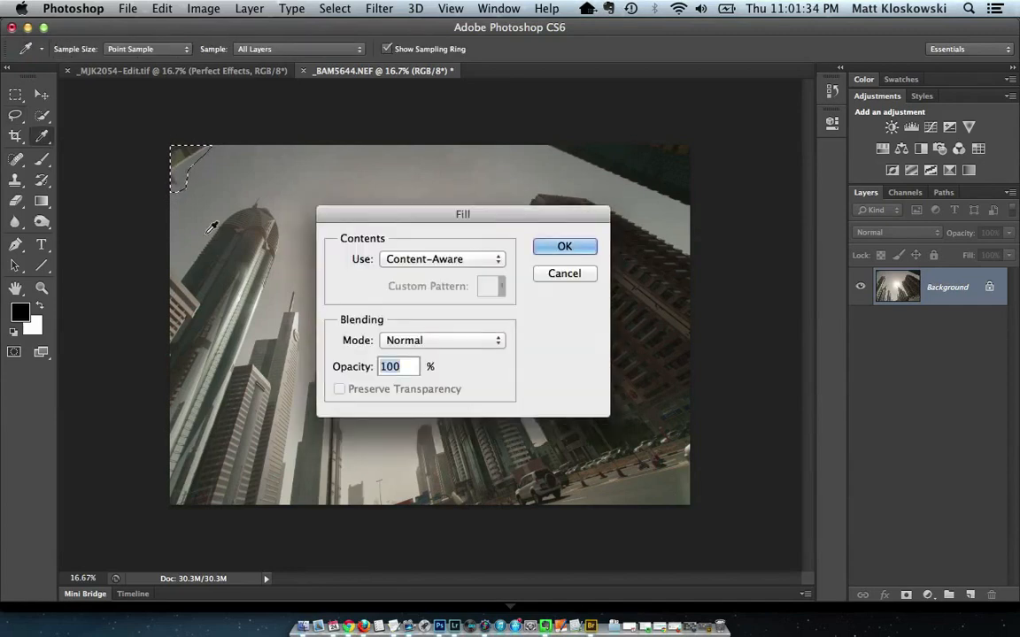
left_click(549, 240)
key("super+d")
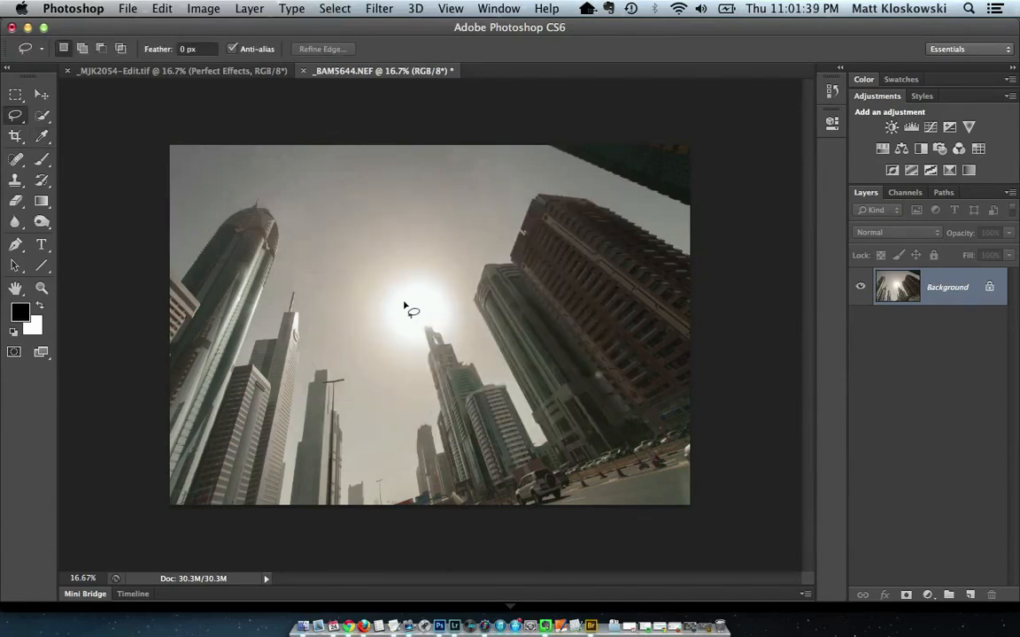
Open the cleaned-up skyscraper photo in Perfect Effects 4
left_click(128, 10)
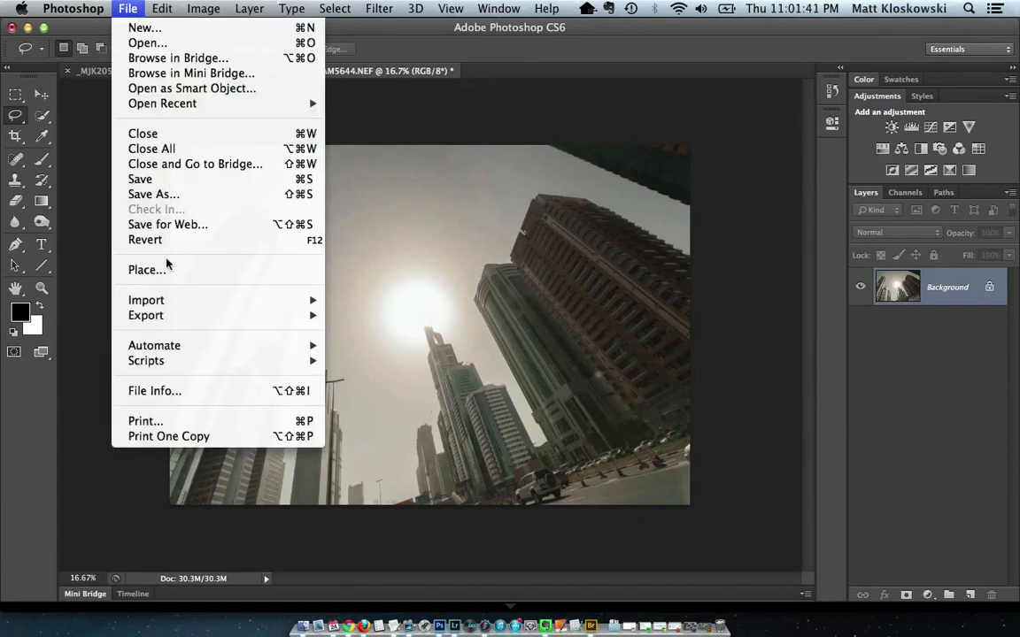
mouse_move(191, 345)
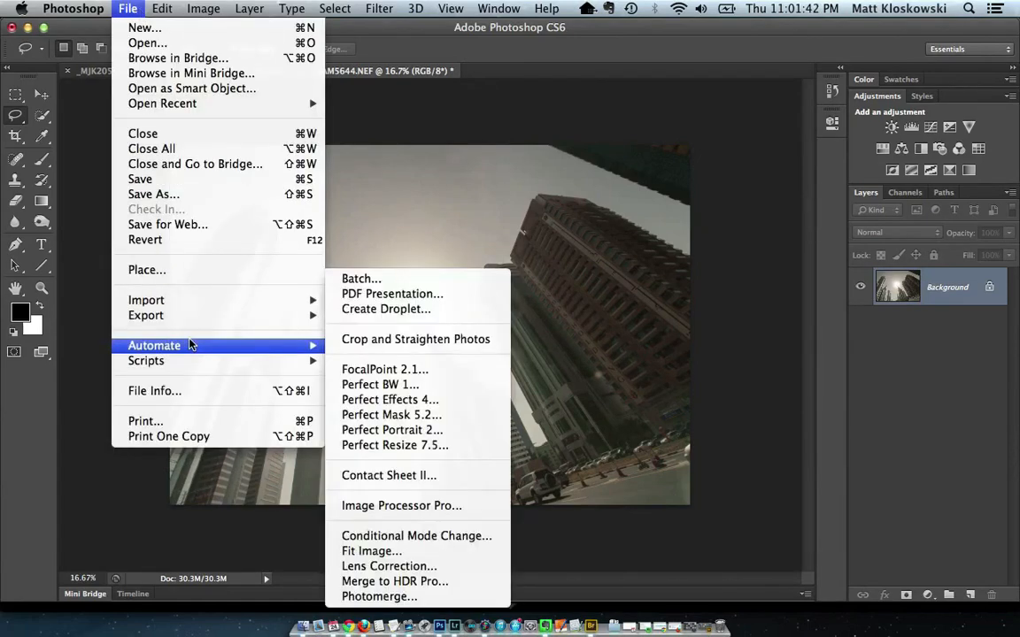
left_click(357, 401)
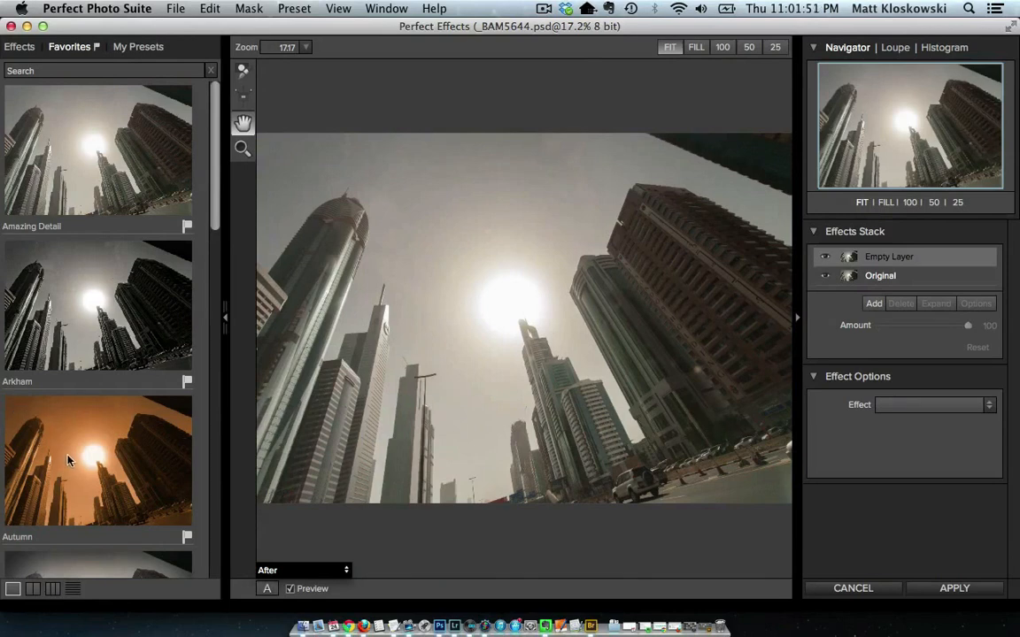
Apply the Golden Hour Enhancer preset from the favorites to the skyscraper photo
scroll(71, 455, "down", 2)
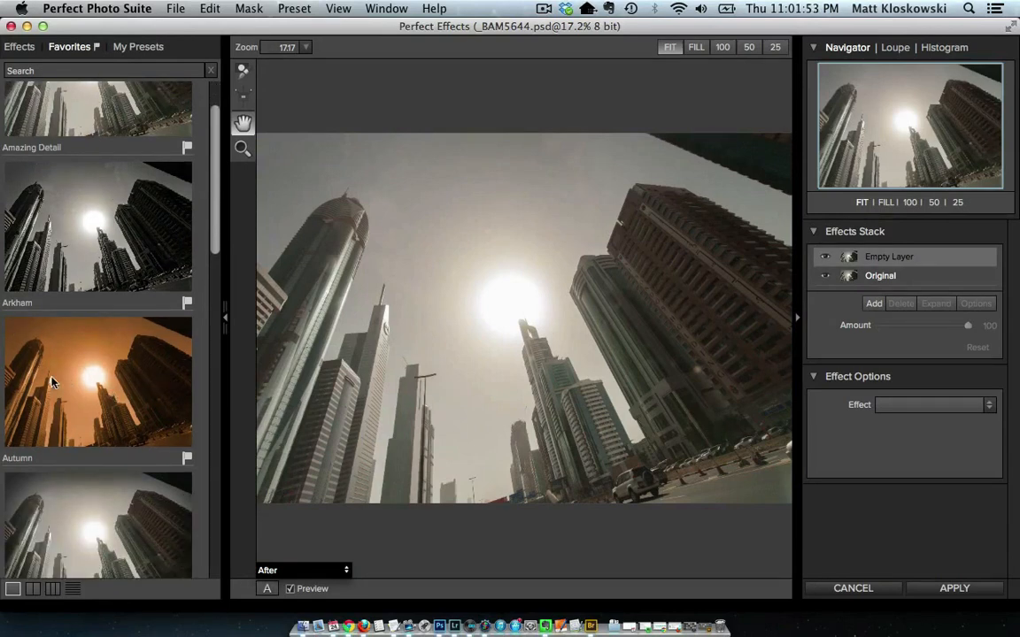
scroll(71, 380, "down", 8)
scroll(52, 381, "down", 12)
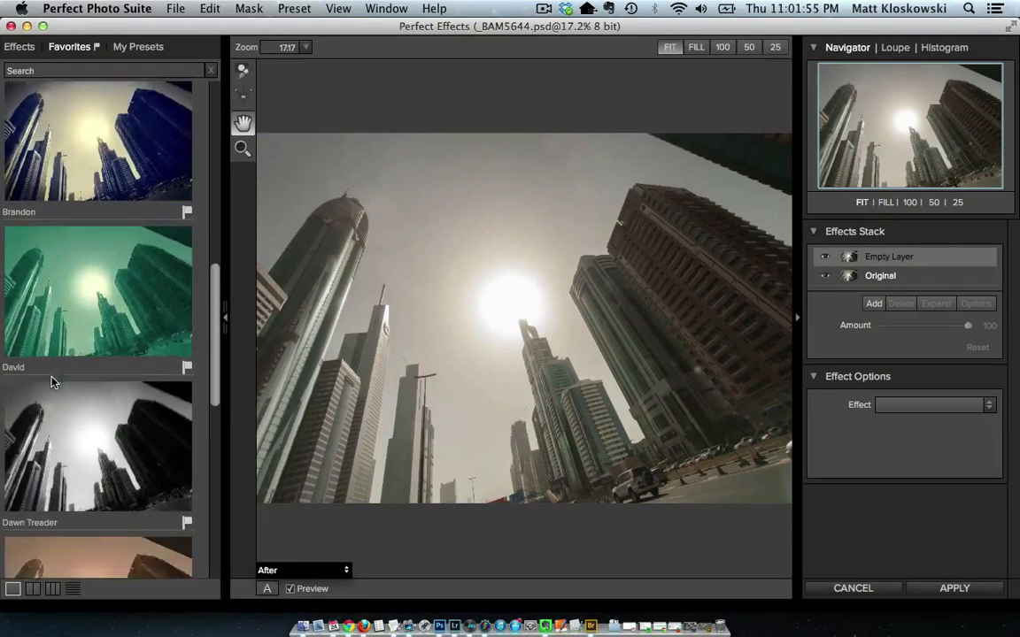
scroll(52, 382, "down", 2)
left_click(74, 262)
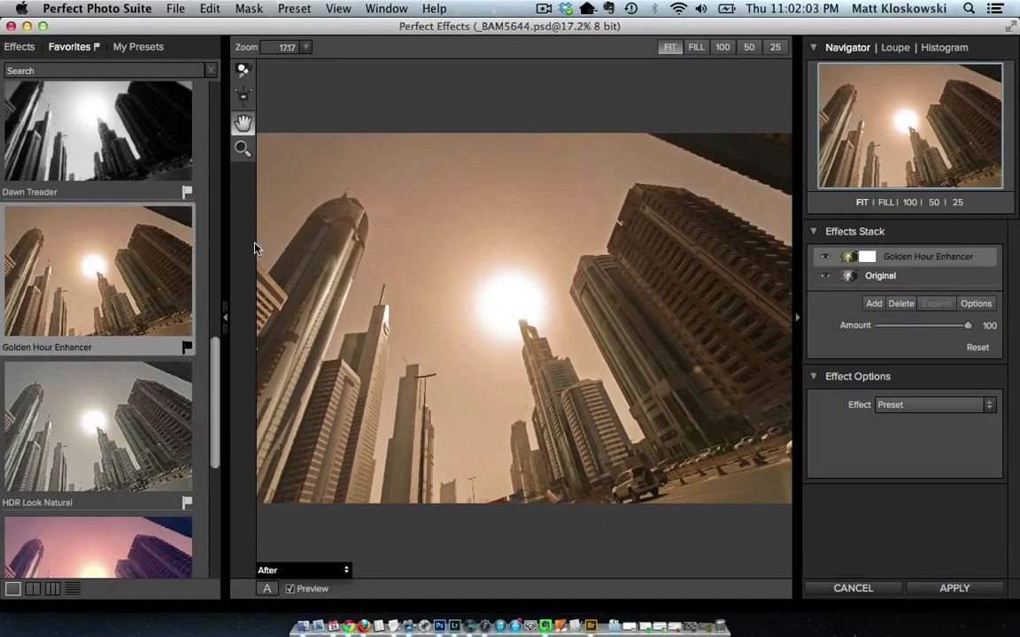
Browse the full effects library alongside the favorites and expand the Landscape category to view its presets
left_click(18, 45)
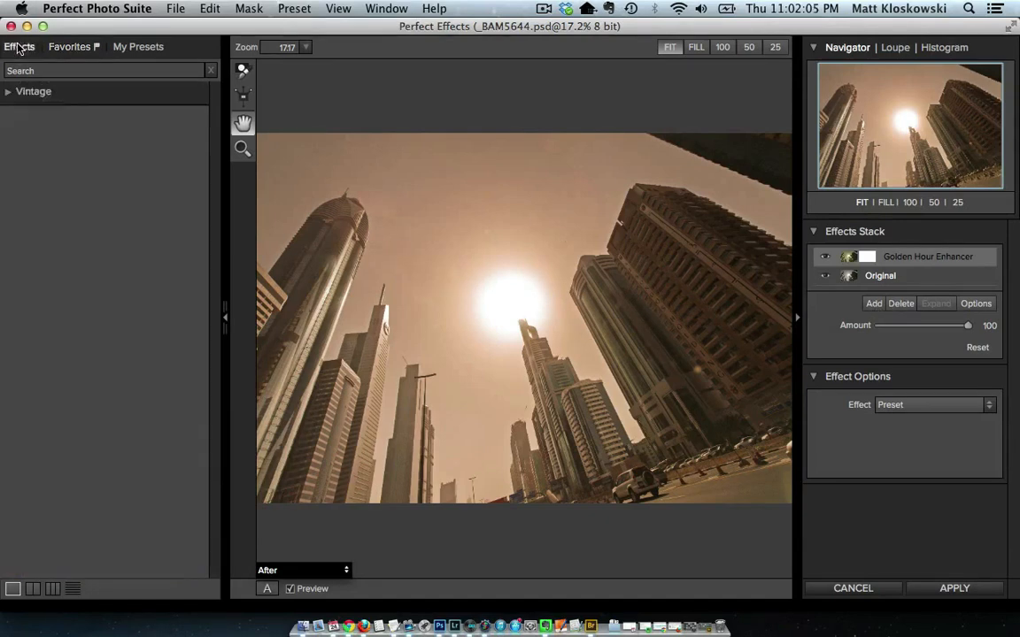
left_click(58, 69)
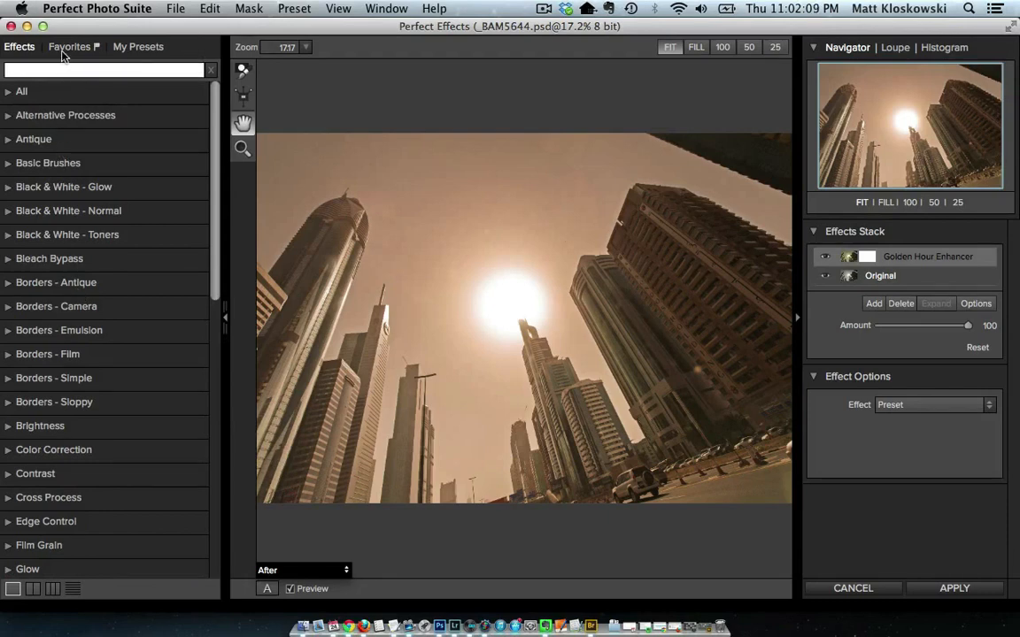
left_click(65, 47)
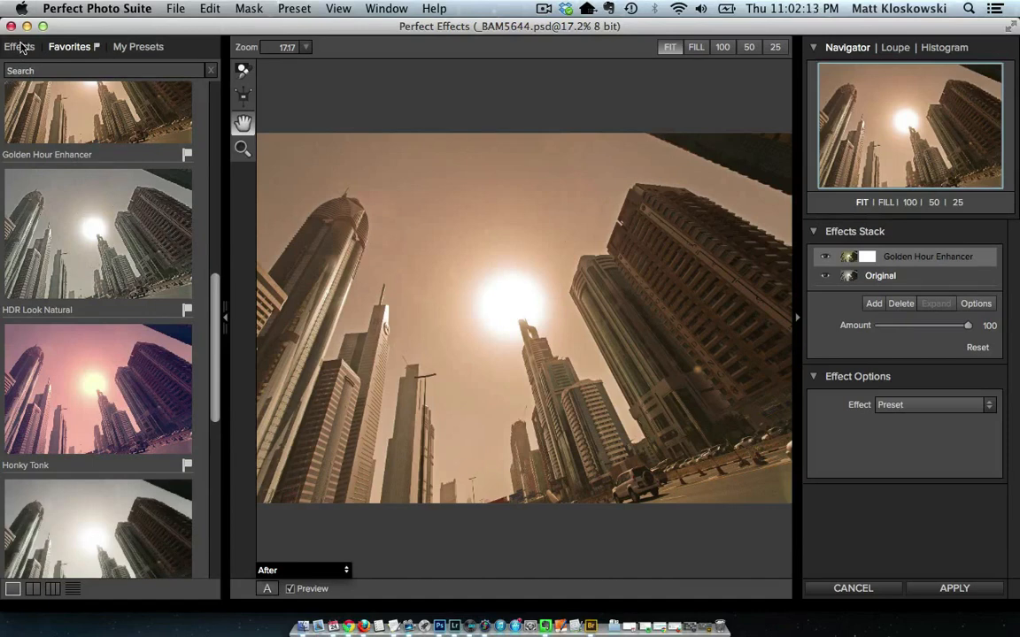
left_click(52, 70)
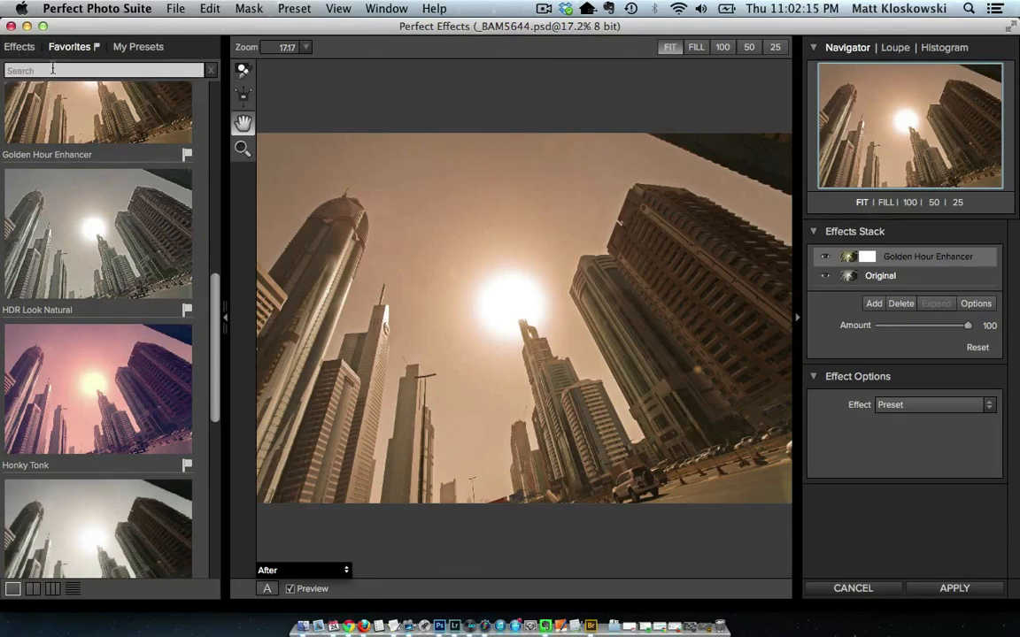
left_click(20, 48)
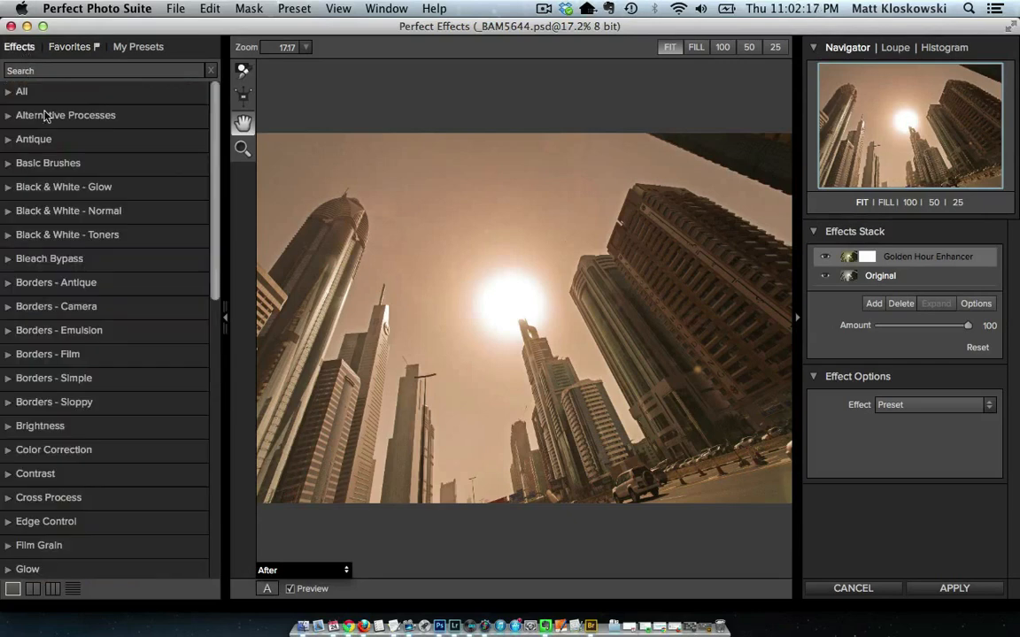
scroll(70, 192, "down", 5)
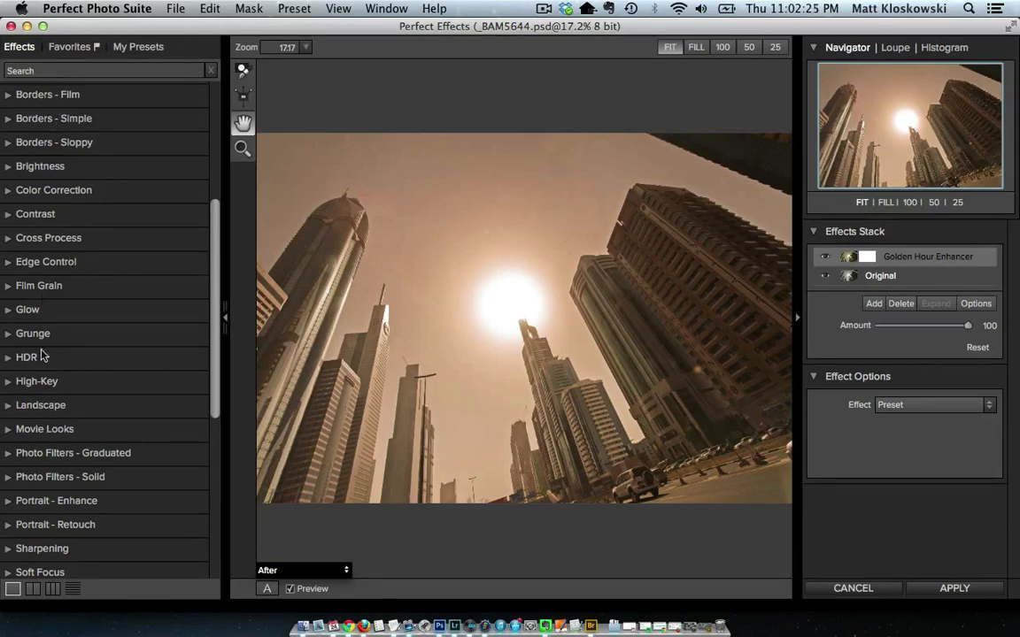
left_click(49, 408)
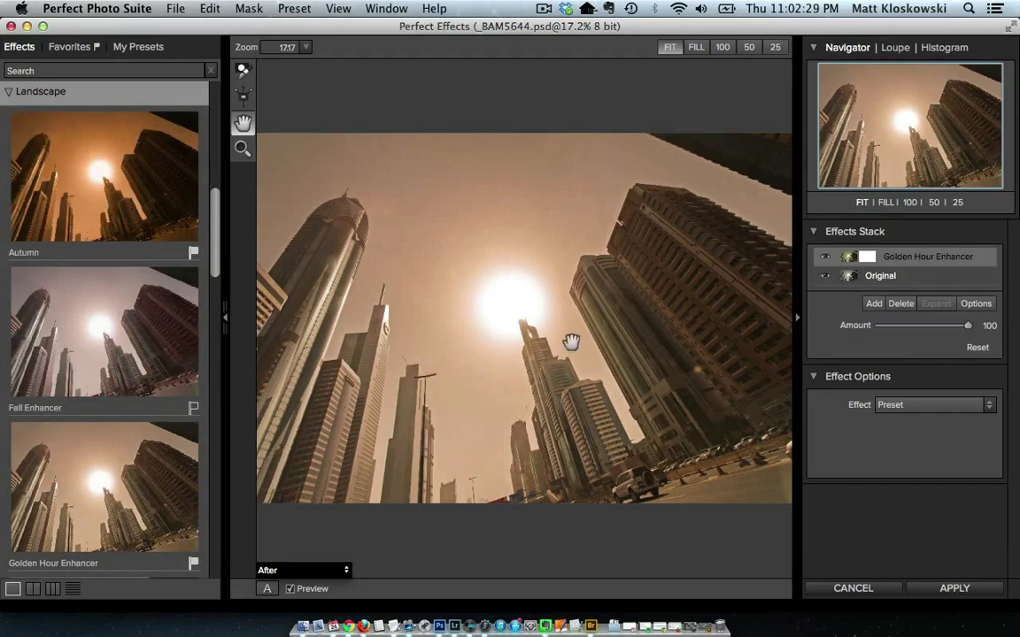
Add a new effect layer, try the Turbo Boost and Tonal Contrast favorites on it, and settle on Turbo Boost
left_click(873, 305)
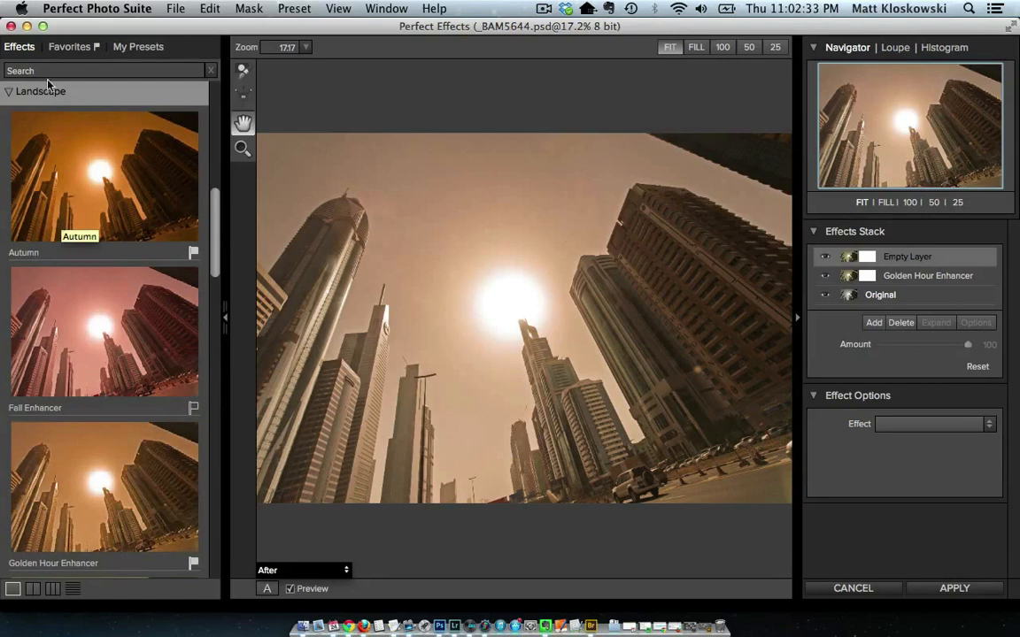
left_click(71, 46)
scroll(130, 327, "down", 3)
scroll(129, 326, "down", 3)
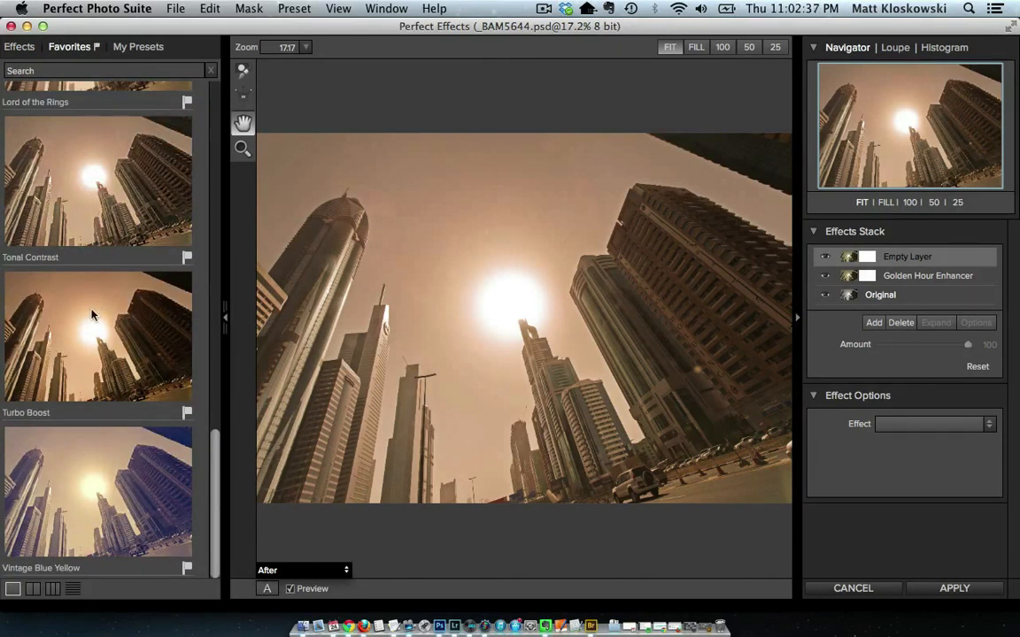
left_click(96, 346)
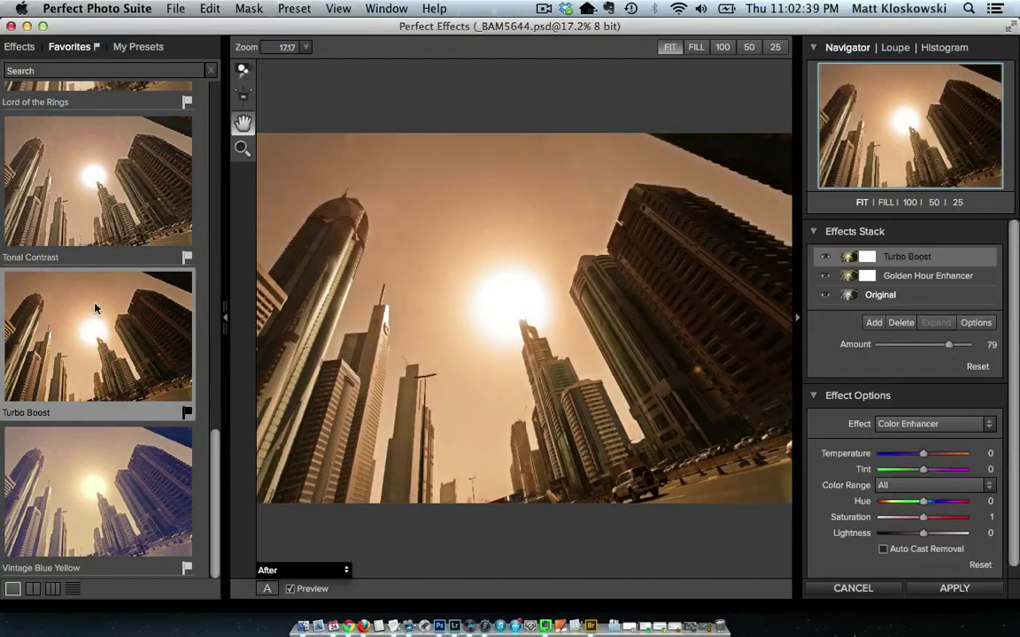
left_click(93, 224)
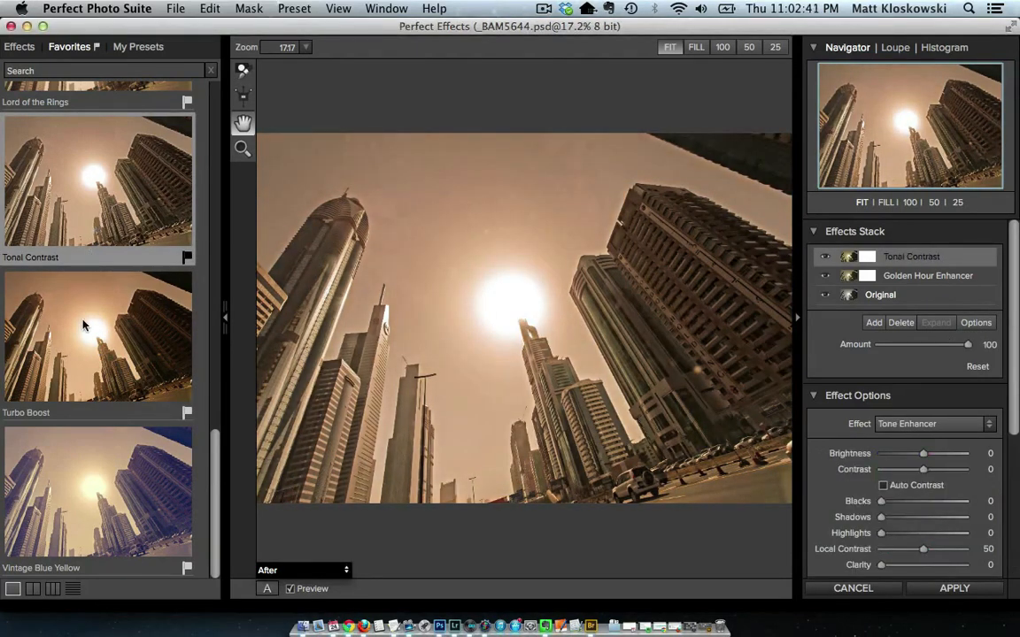
left_click(82, 326)
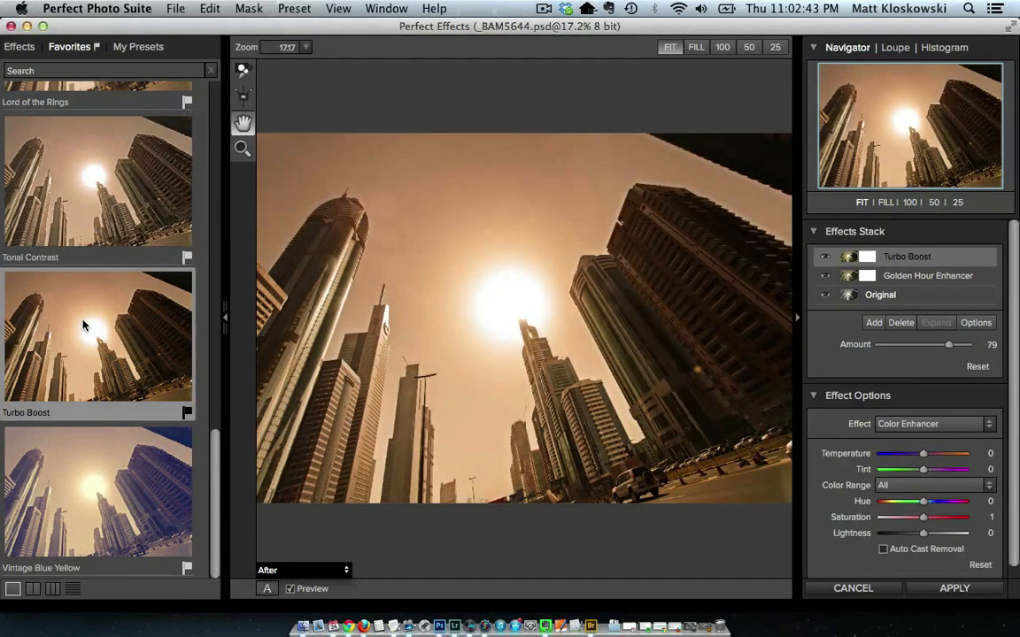
Add another effect layer above Turbo Boost and apply the Big Softy favorite to it
left_click(875, 324)
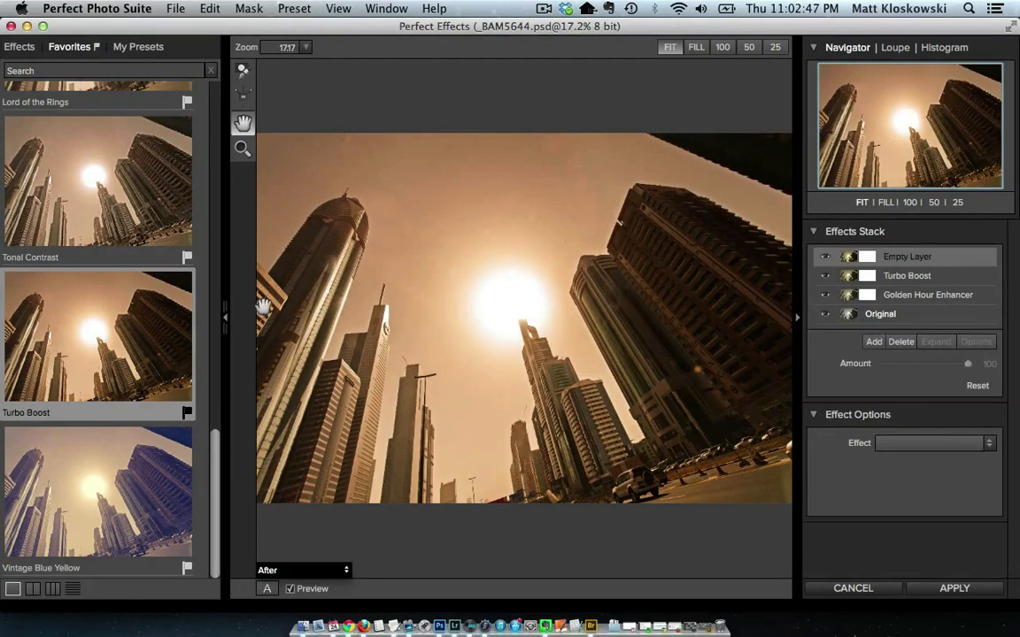
scroll(101, 324, "up", 10)
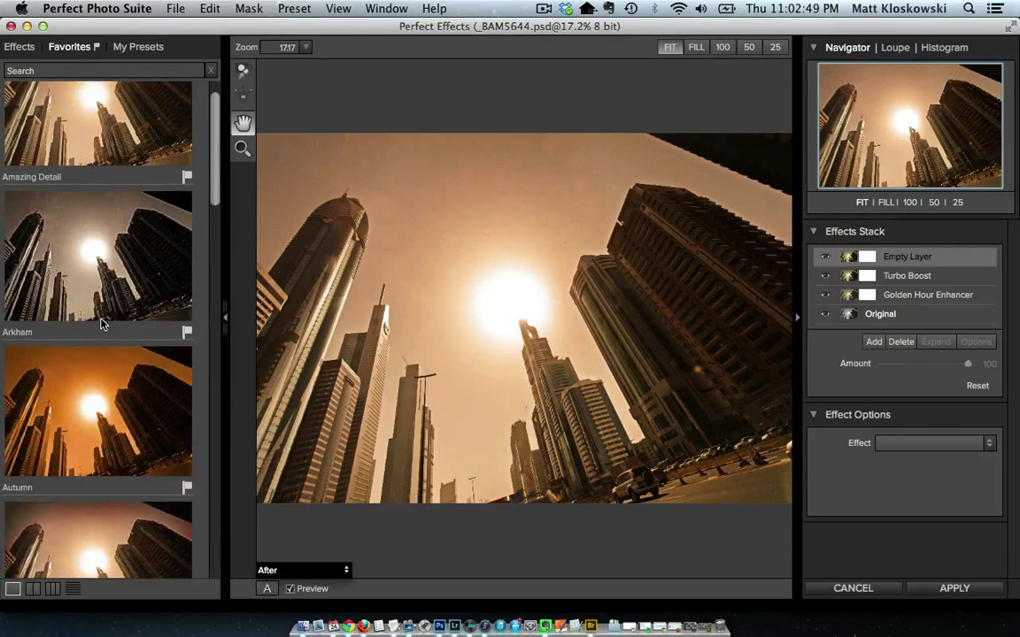
scroll(101, 324, "down", 4)
left_click(101, 324)
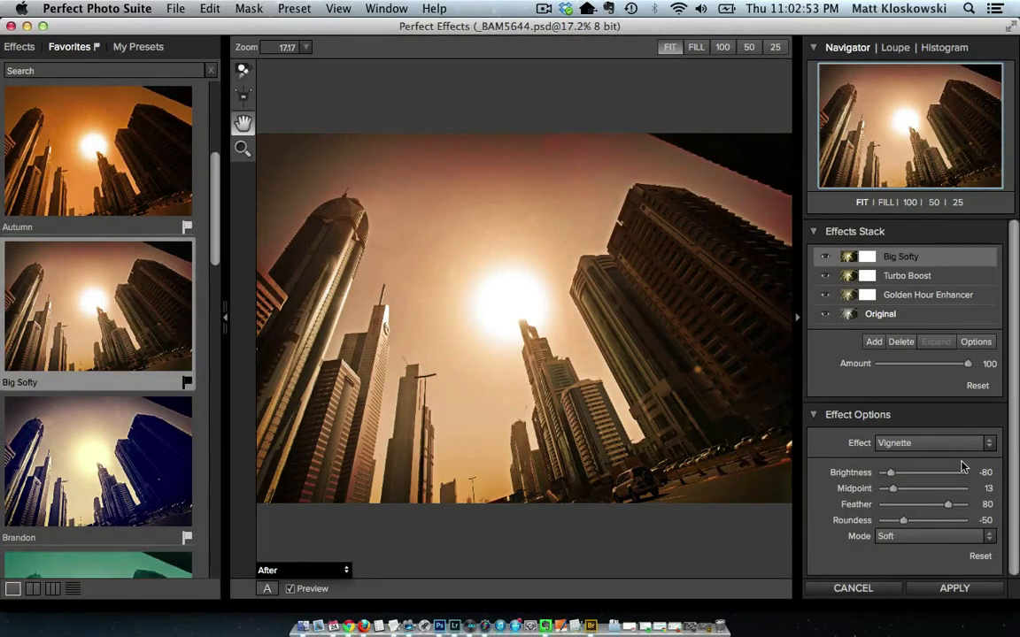
Toggle the Big Softy layer's visibility and the overall preview to compare the photo before and after the effects
left_click(825, 257)
left_click(825, 257)
left_click(290, 590)
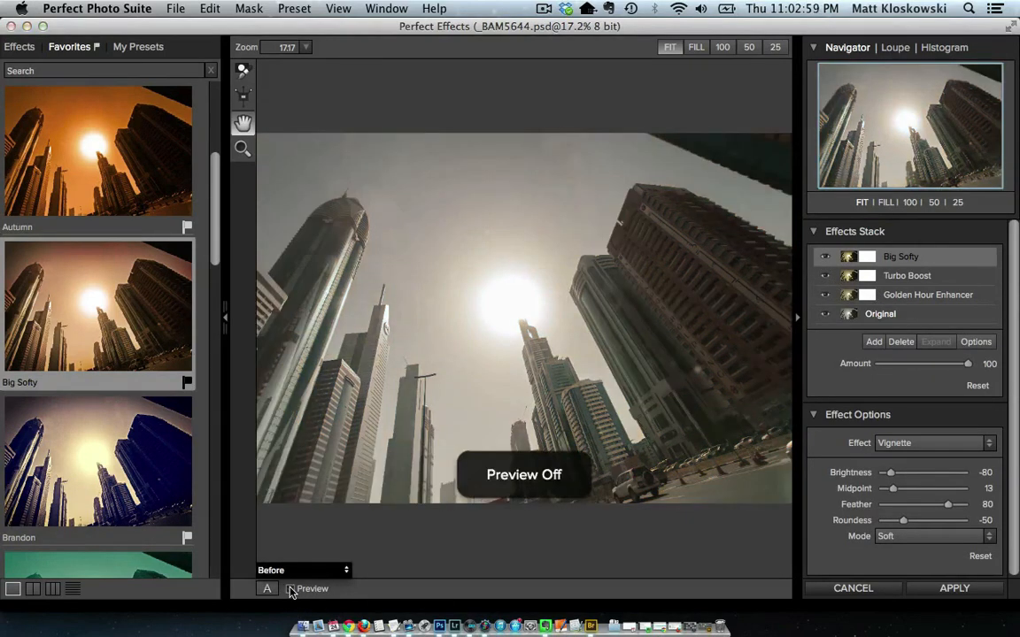
left_click(290, 591)
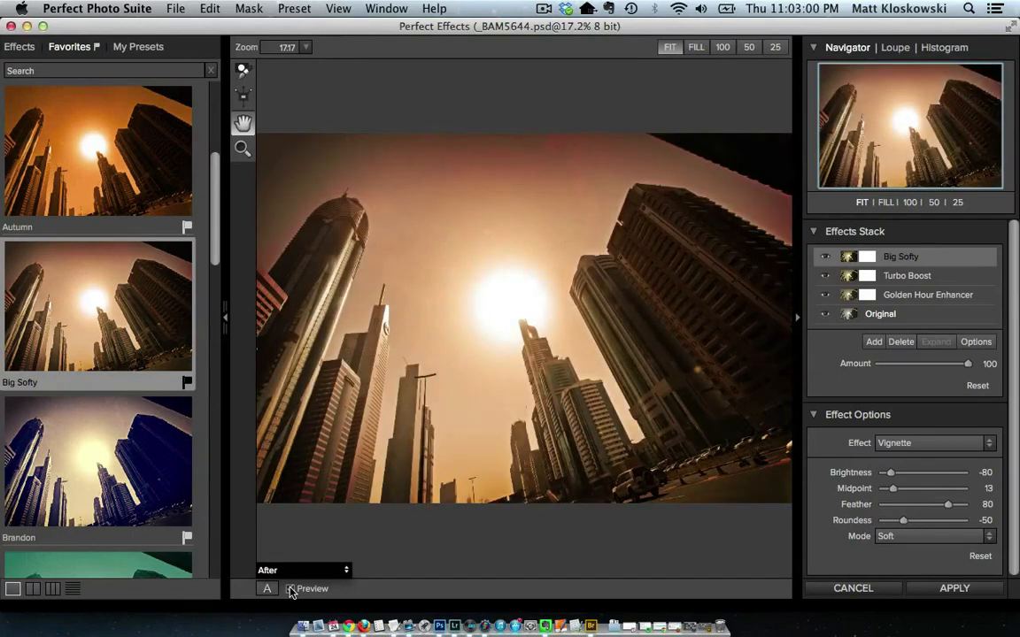
Add the Amazing Detail favorite on a new effect layer and apply the whole effects stack to the photo
left_click(874, 342)
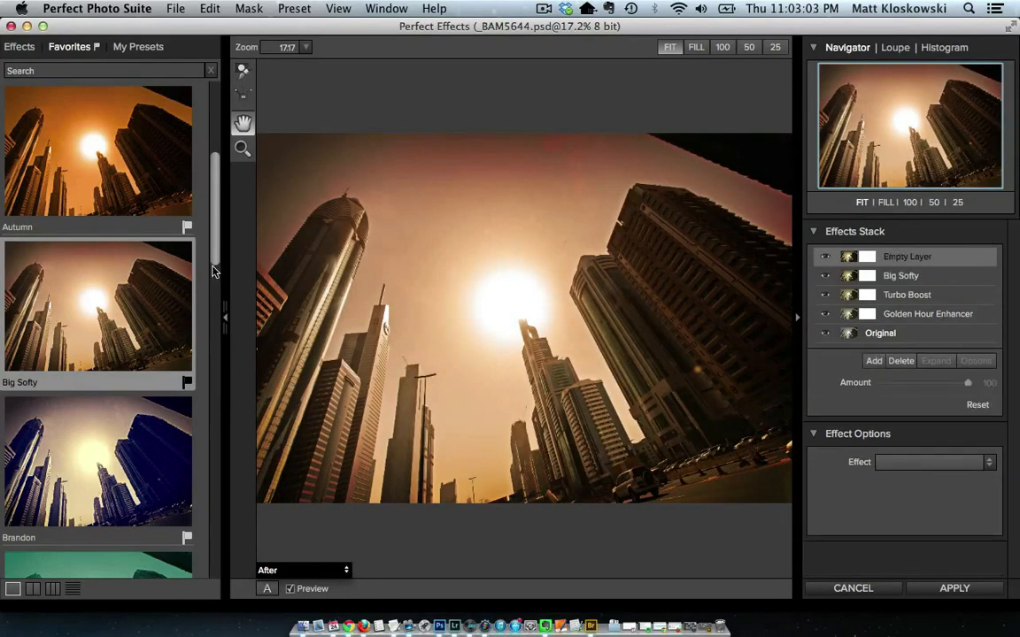
scroll(80, 295, "down", 3)
scroll(80, 295, "up", 10)
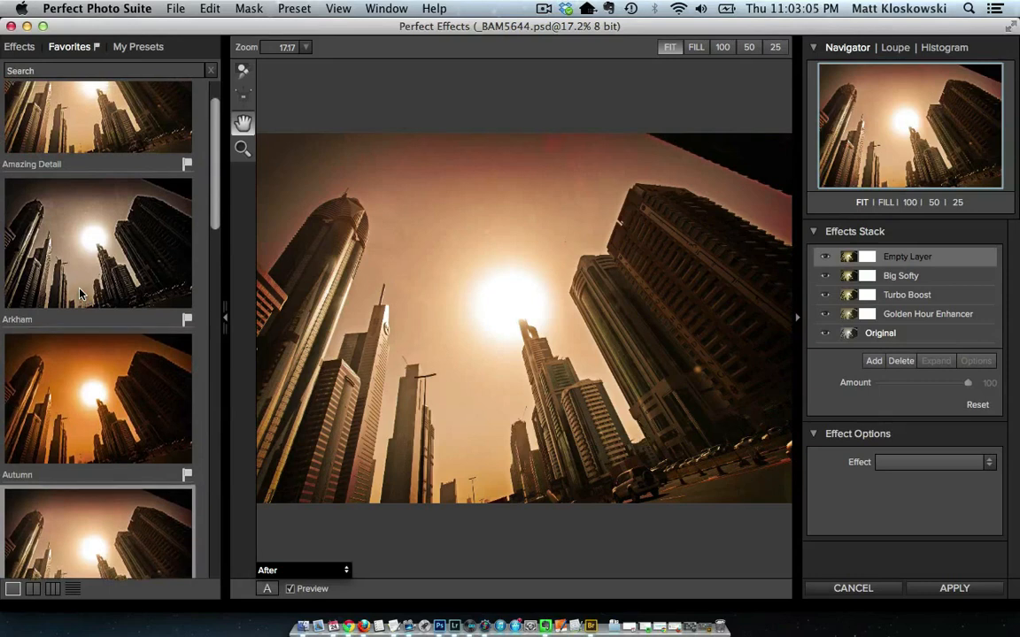
left_click(80, 165)
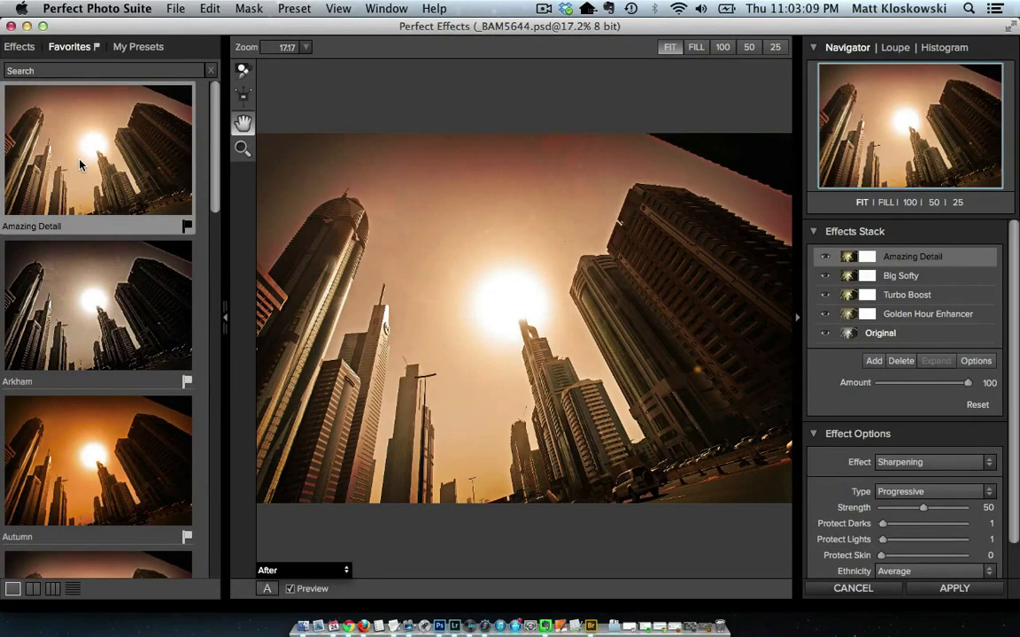
left_click(978, 592)
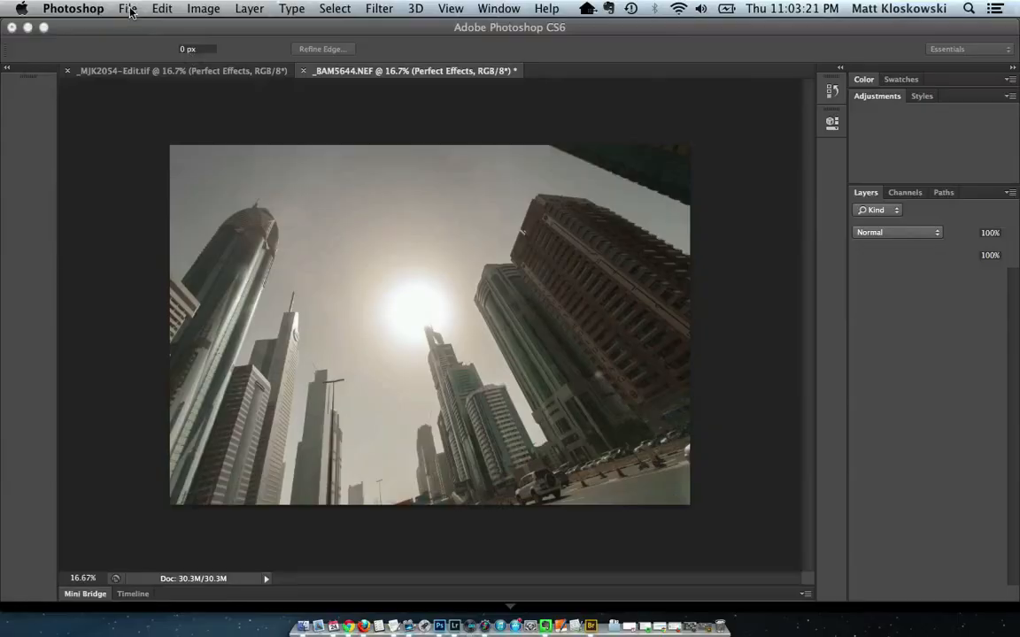
Save the skyscraper photo with its Perfect Effects layer in Photoshop and close the document
left_click(128, 9)
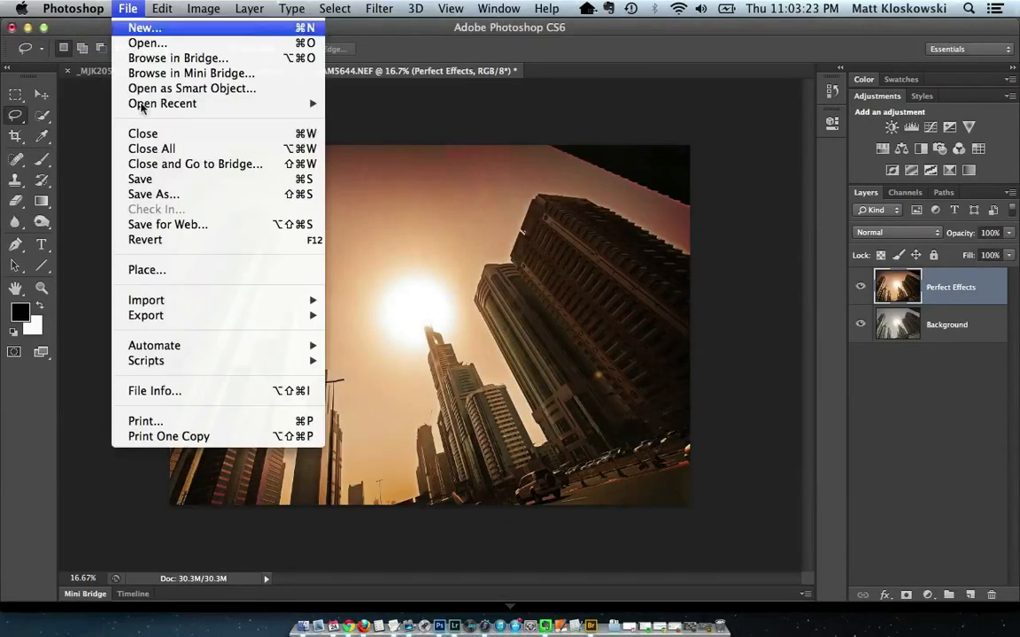
left_click(143, 178)
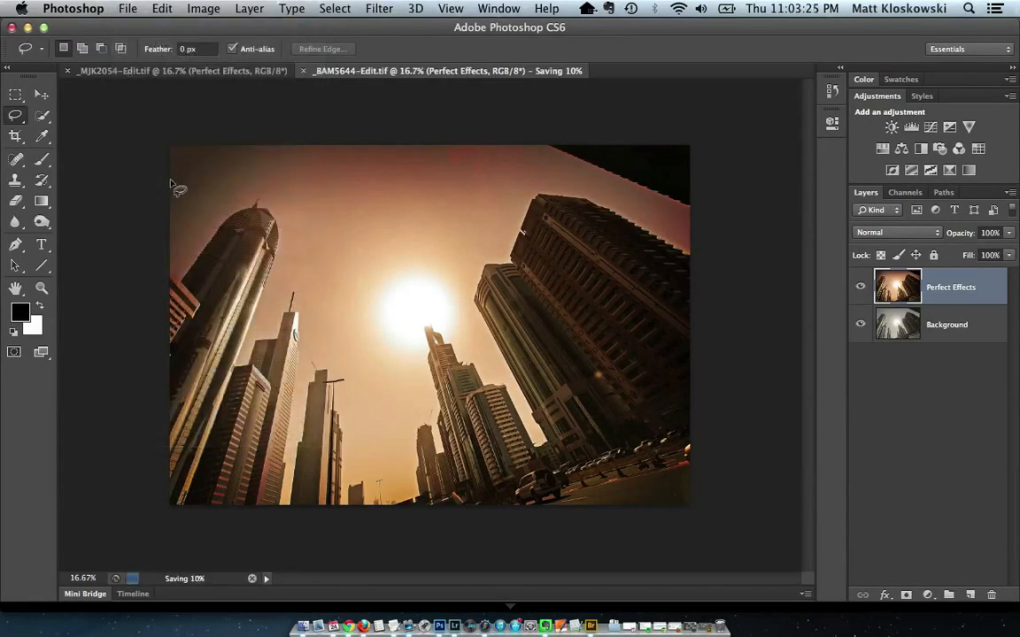
key("super+w")
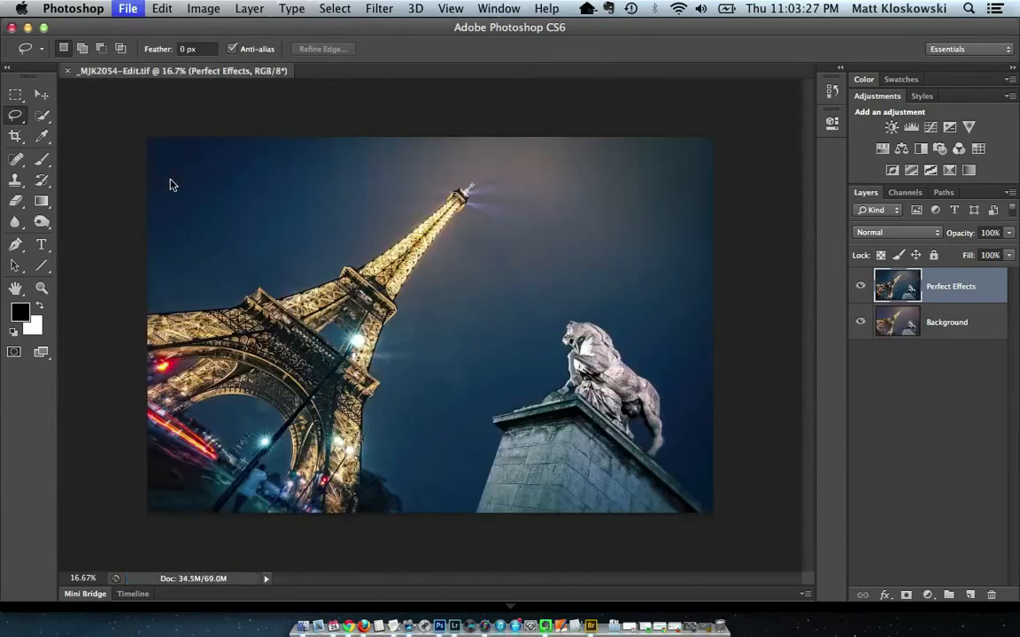
Switch to Lightroom and compare the original and edited skyscraper photos with lights out and panels hidden, and restore the normal view
left_click(455, 626)
left_click(75, 575)
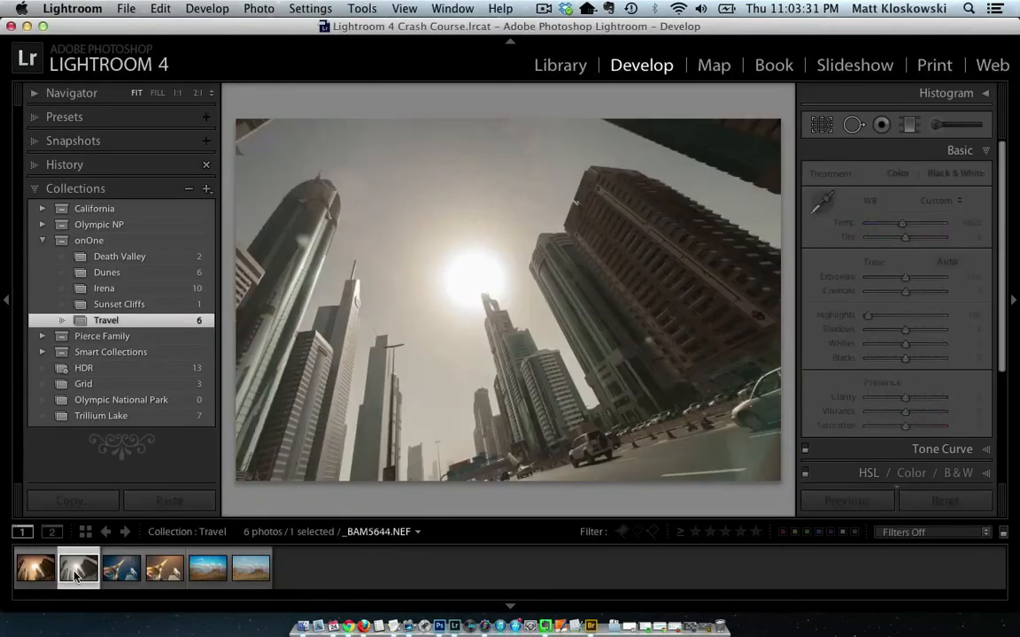
key("l")
key("l")
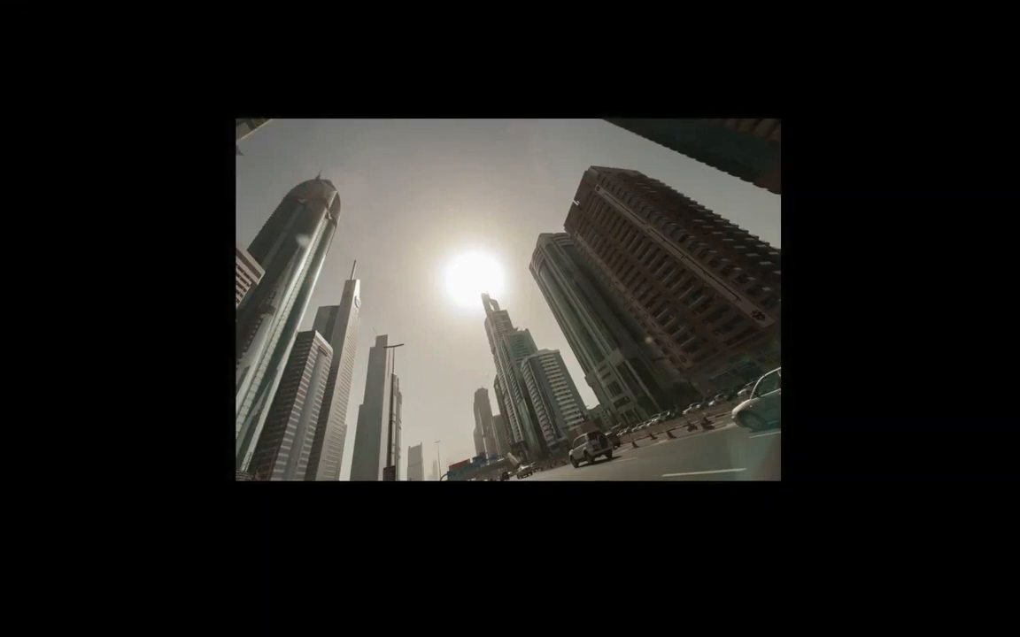
key("shift+Tab")
key("Left")
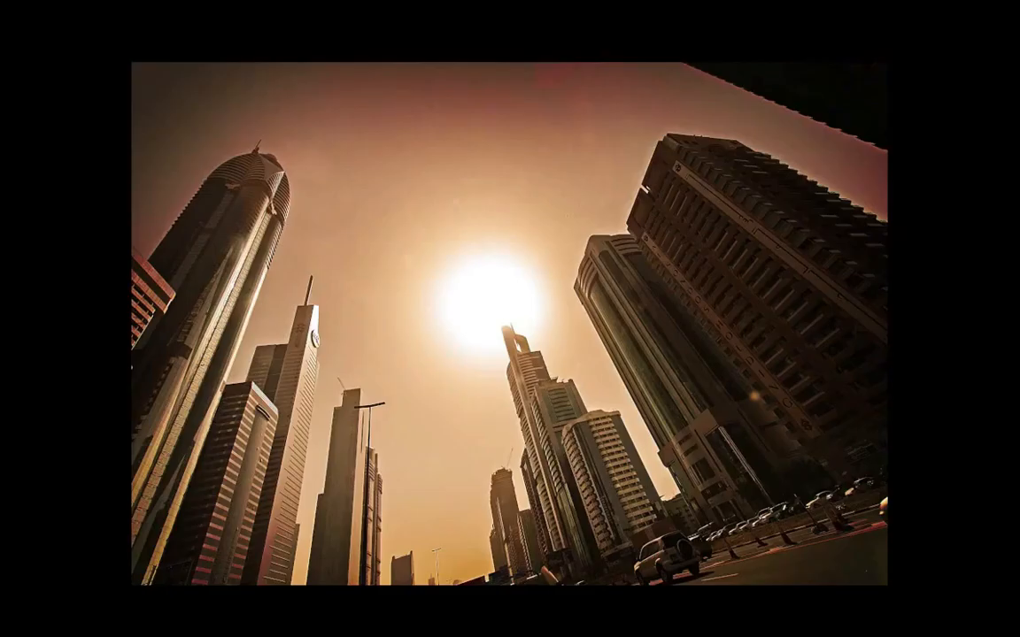
key("Right")
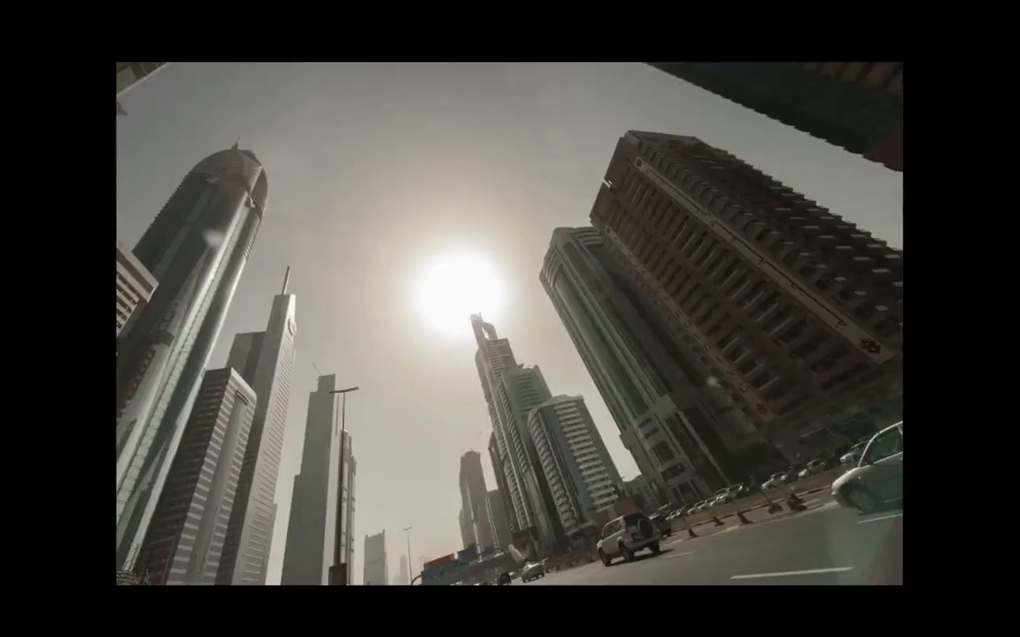
key("Left")
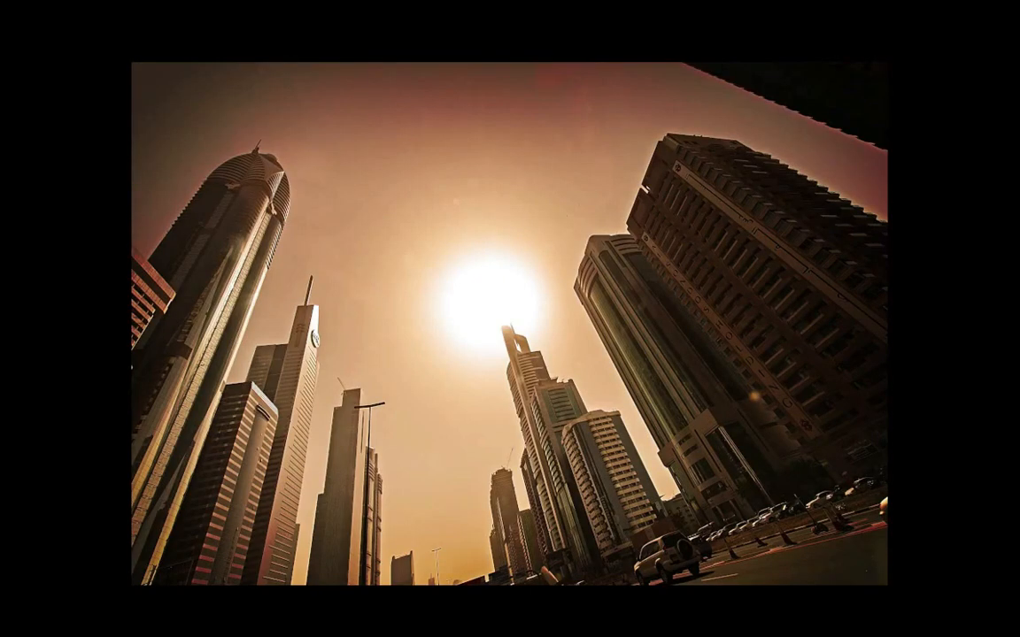
key("Right")
key("l")
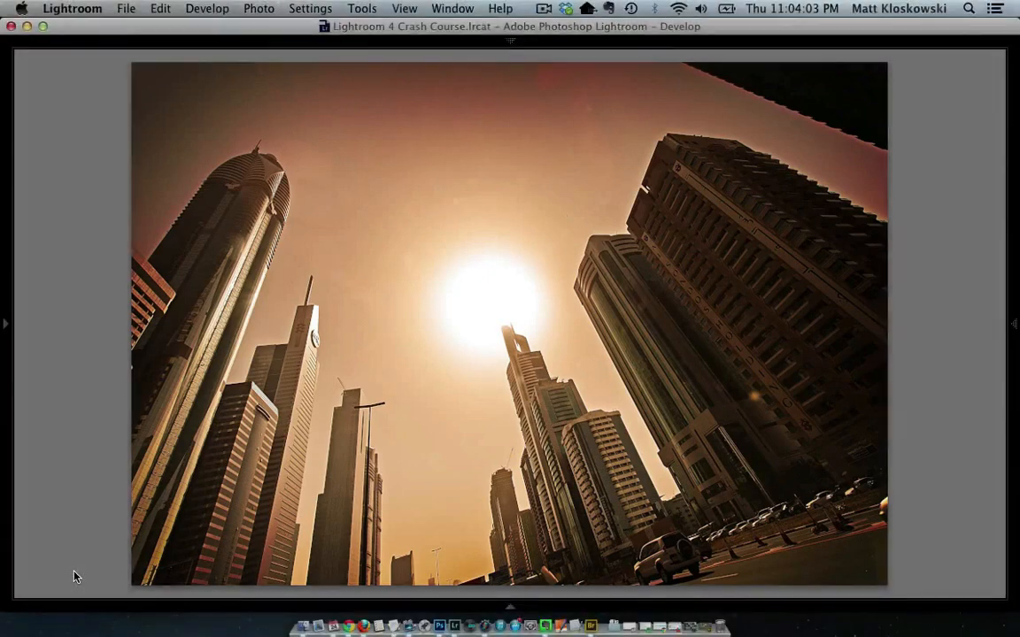
key("shift+Tab")
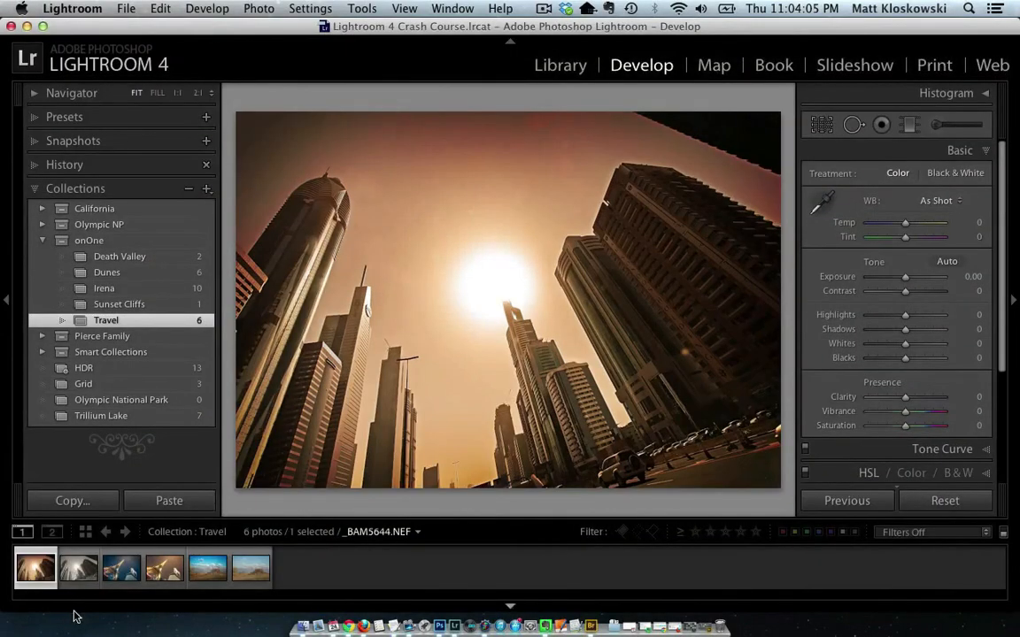
Open the Death Valley collection in the onOne collection set
left_click(137, 256)
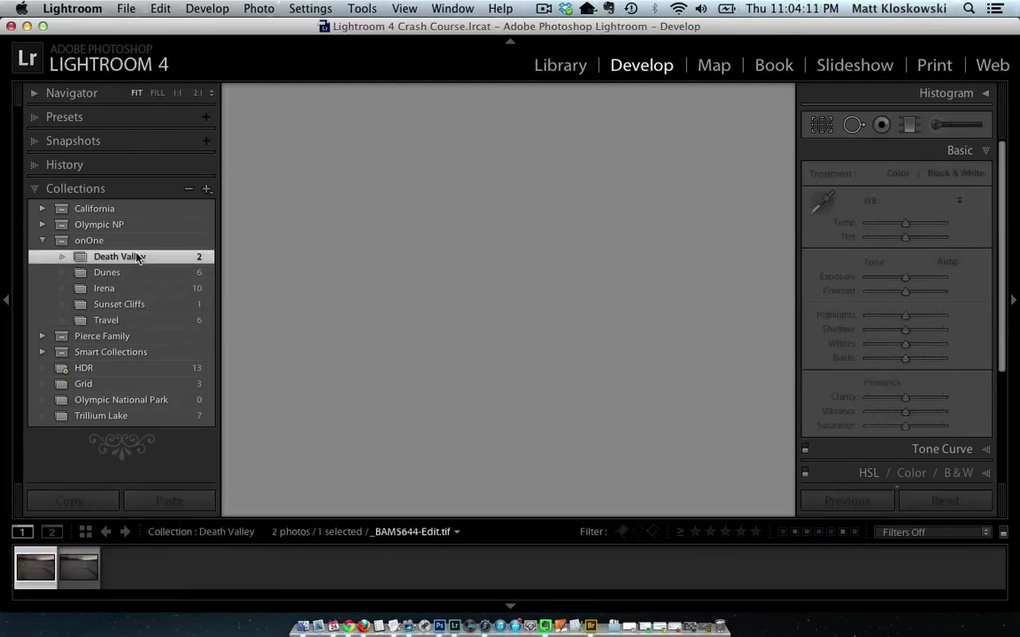
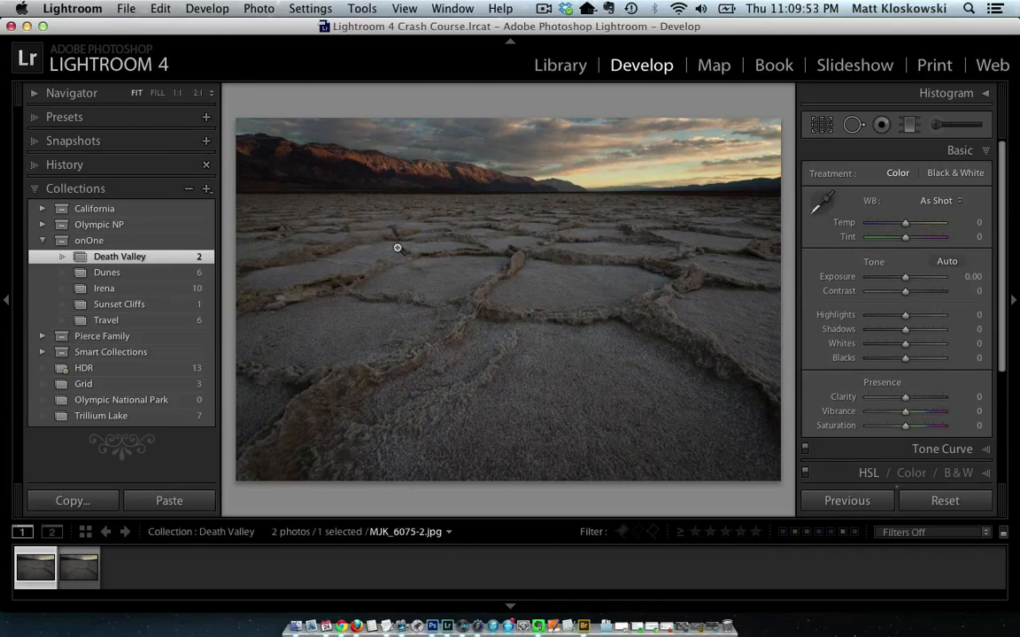
Compare the sunlit mountains in the two Death Valley photos at 1:1 magnification
key("Right")
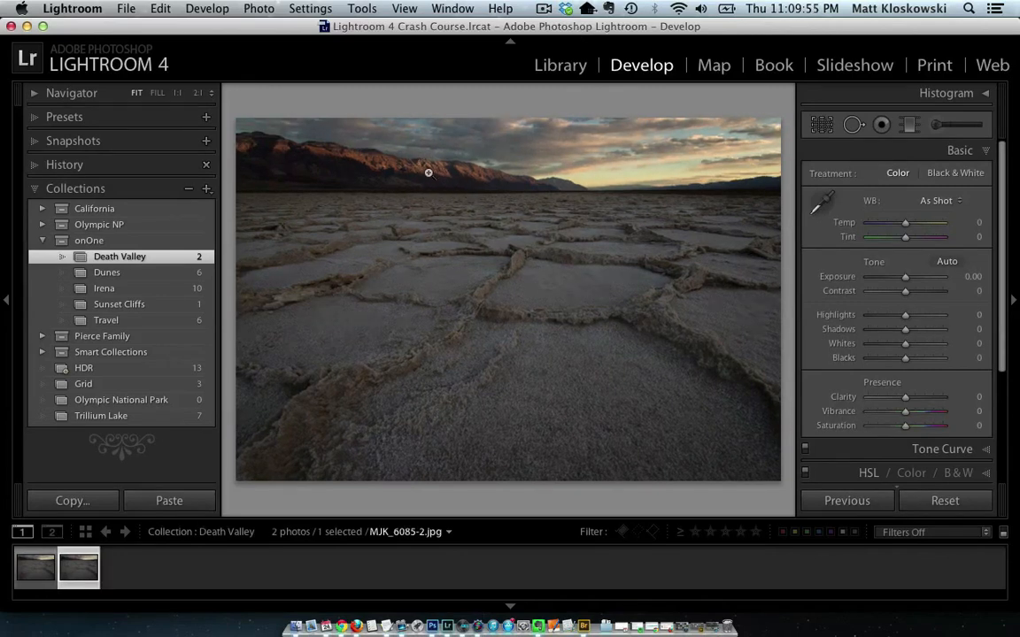
left_click(431, 167)
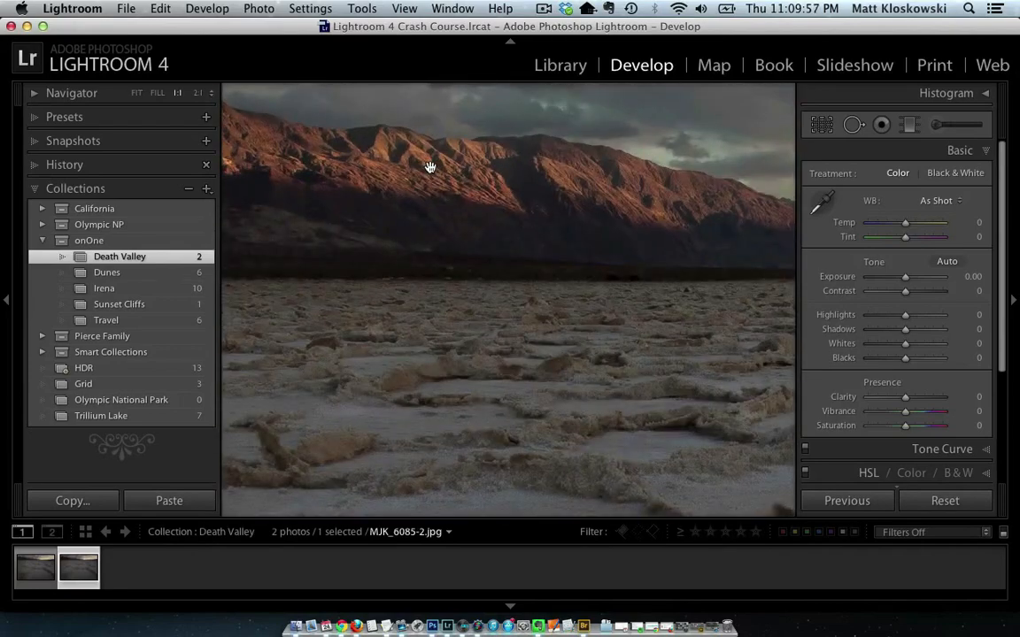
key("Left")
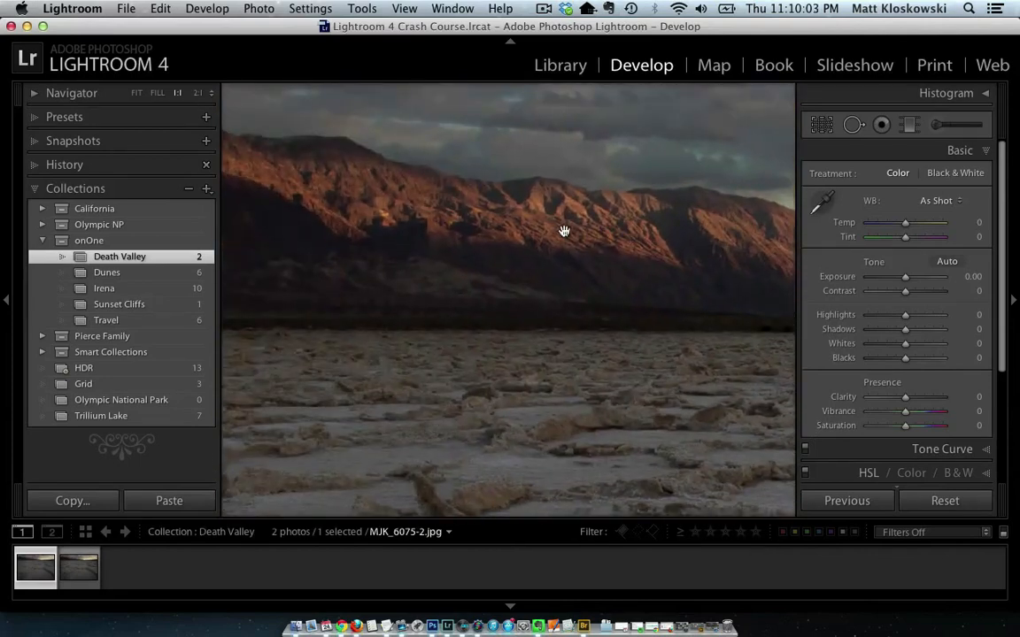
key("Right")
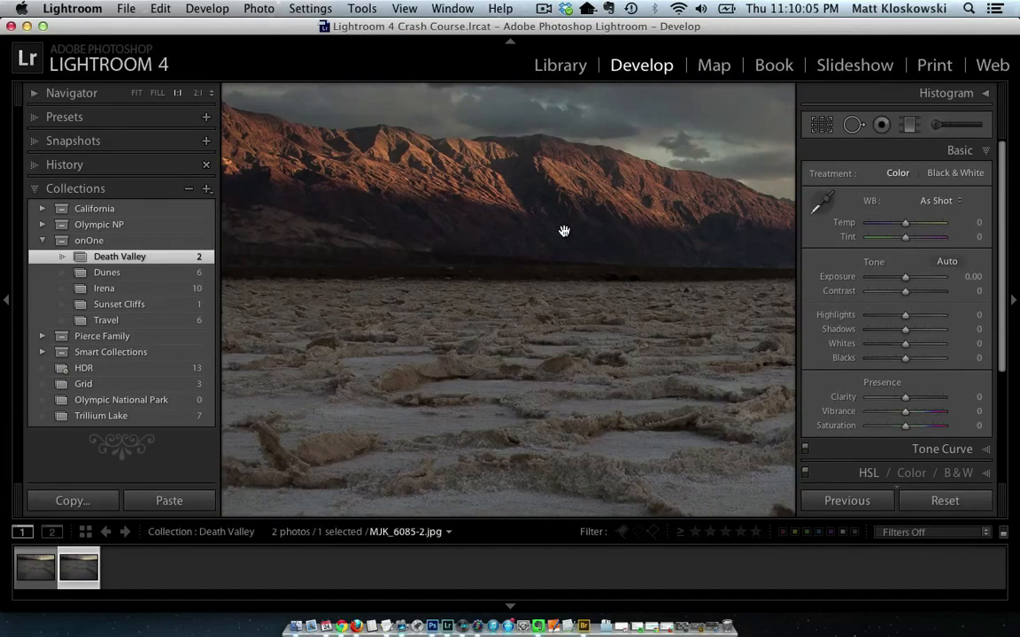
key("Left")
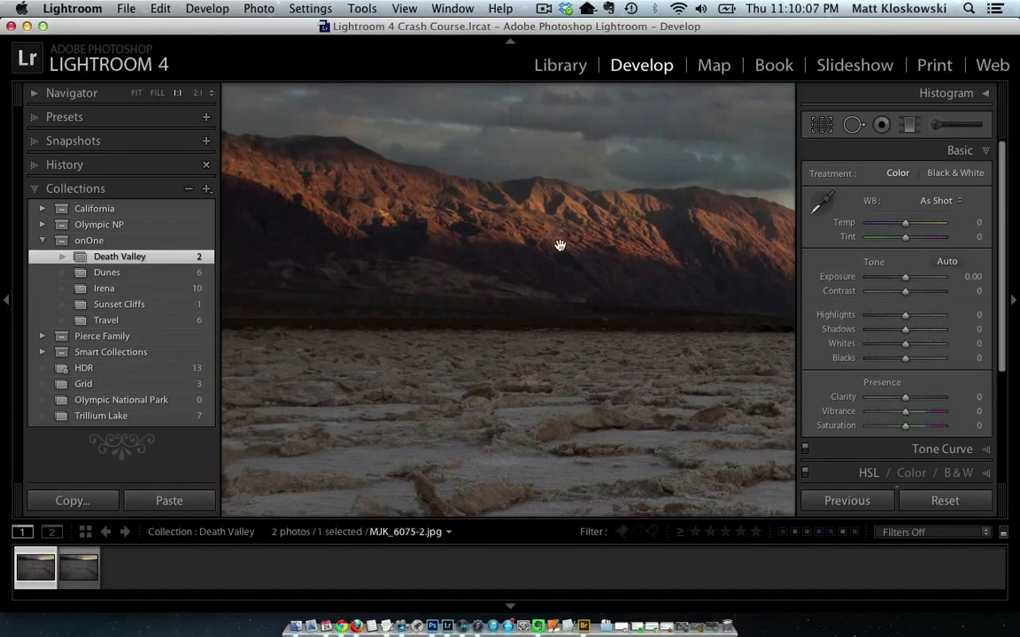
Compare the cracked salt foreground of MJK_6075-2.jpg and MJK_6085-2.jpg up close, and return to the full-photo view
left_click_drag(580, 427, 470, 172)
left_click_drag(637, 441, 466, 267)
left_click_drag(633, 396, 392, 264)
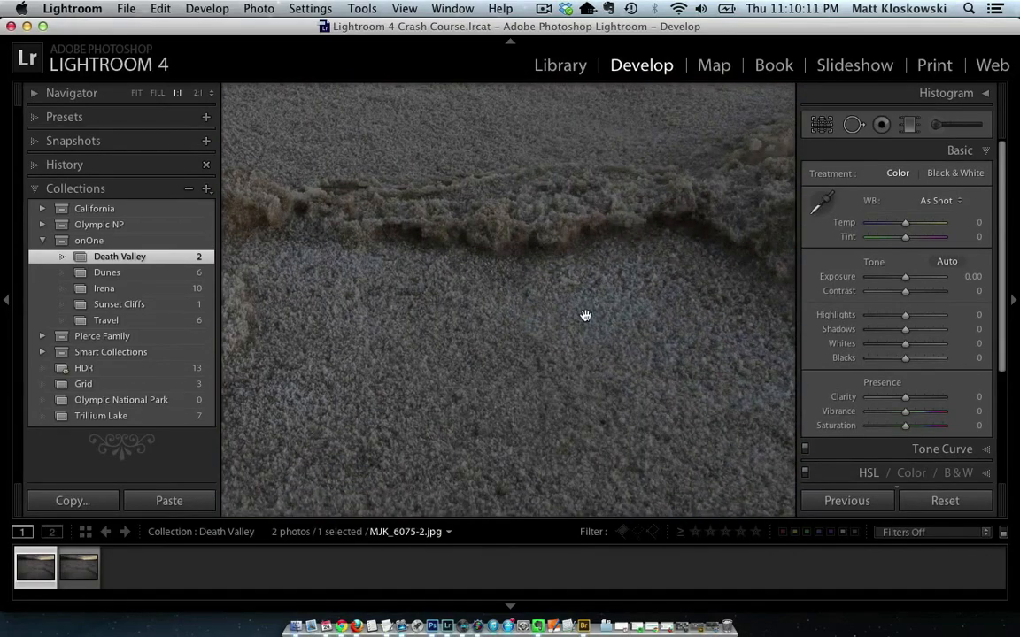
key("Right")
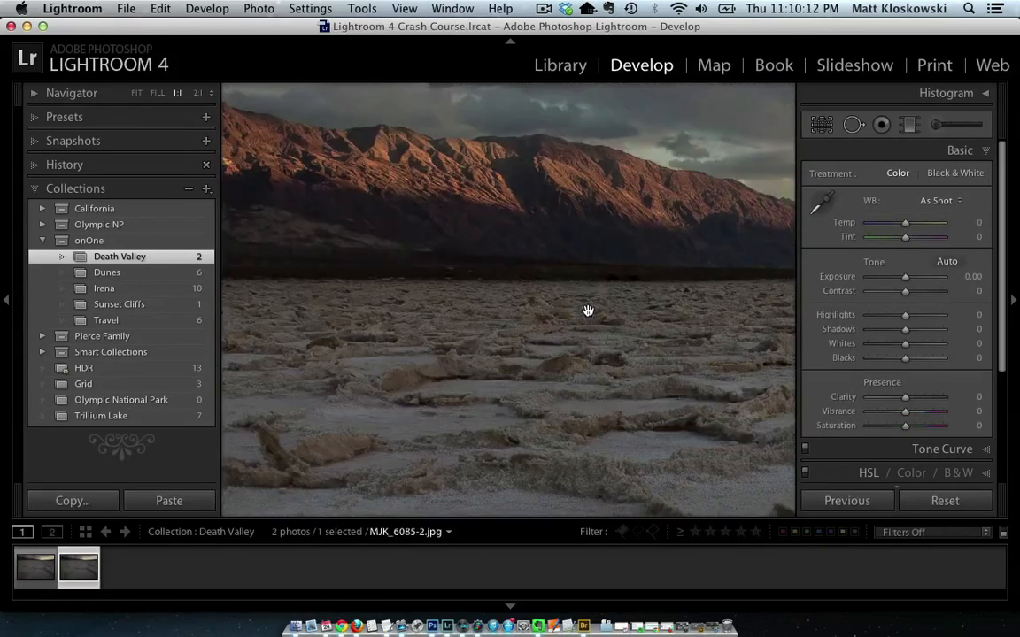
left_click(662, 469)
left_click_drag(658, 337, 415, 116)
left_click_drag(549, 347, 427, 146)
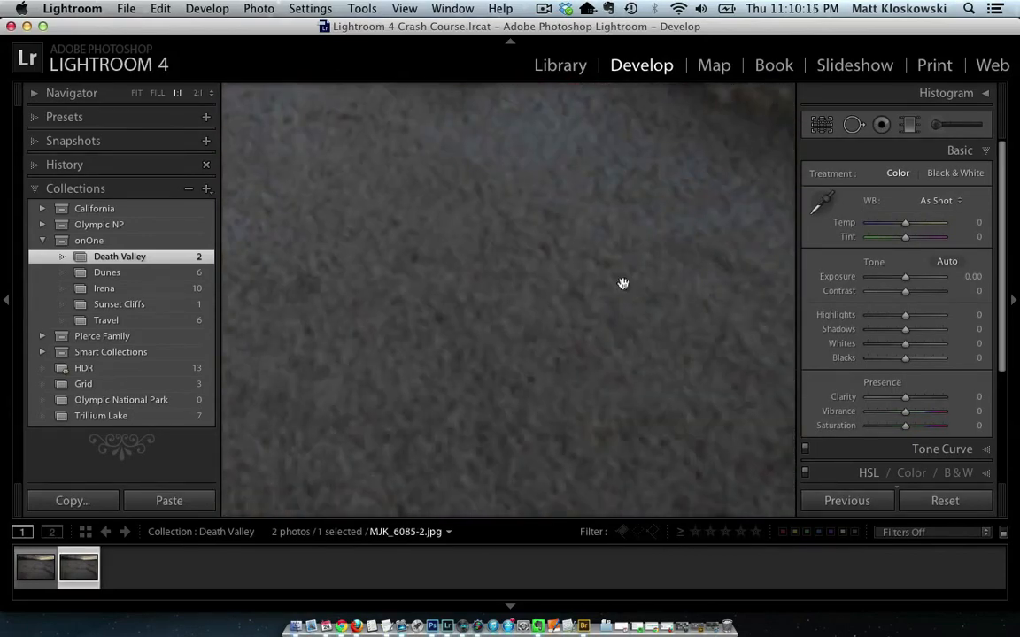
left_click_drag(622, 284, 378, 258)
left_click_drag(690, 243, 386, 281)
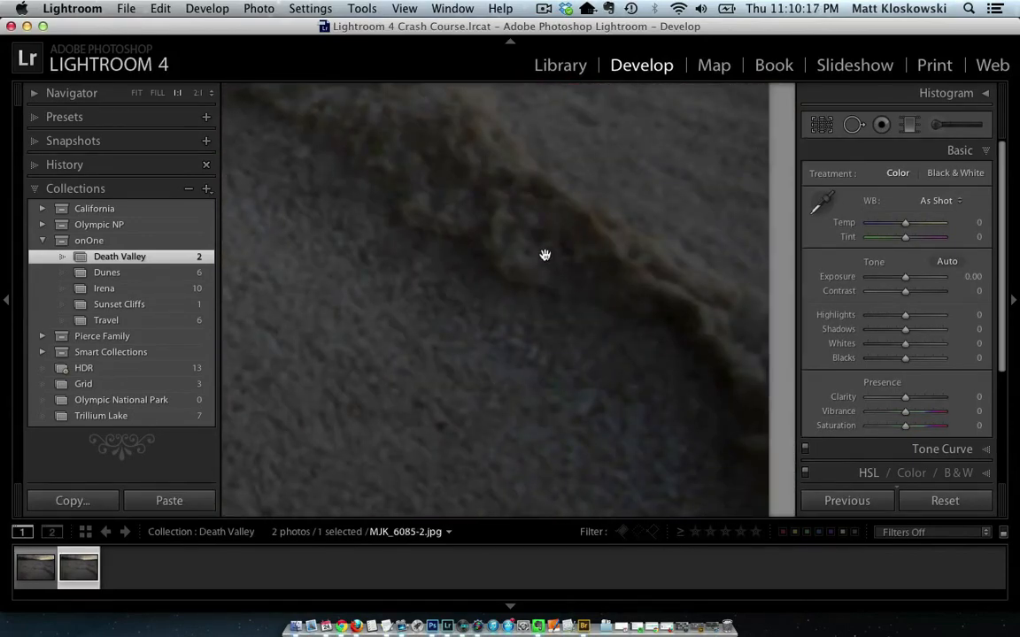
left_click(529, 285)
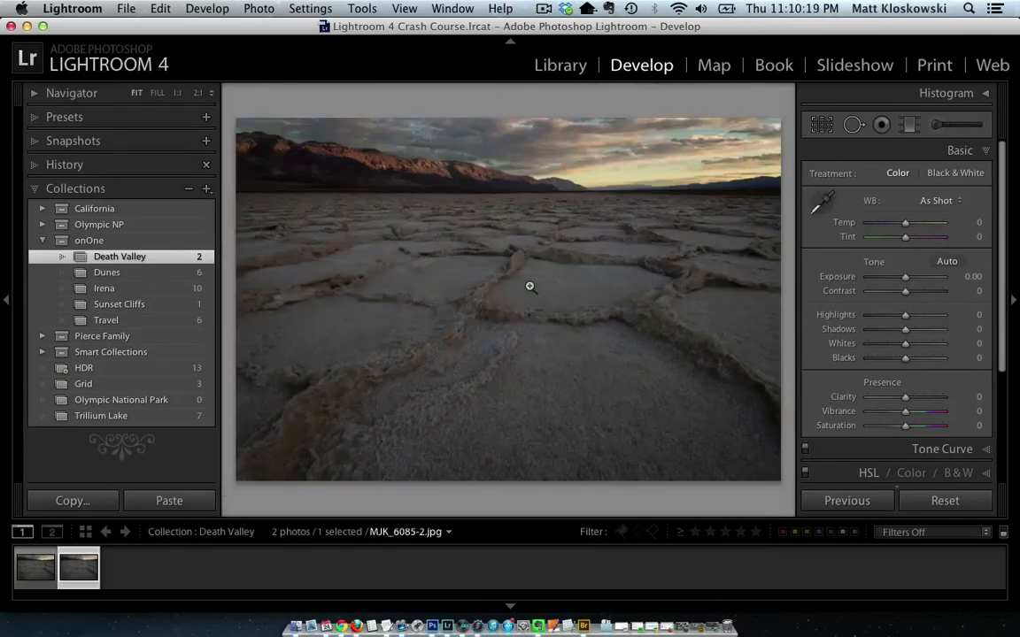
Set MJK_6075-2.jpg to Exposure +0.10, Whites +47, Blacks -19, Clarity +9 and Vibrance +25
left_click(29, 554)
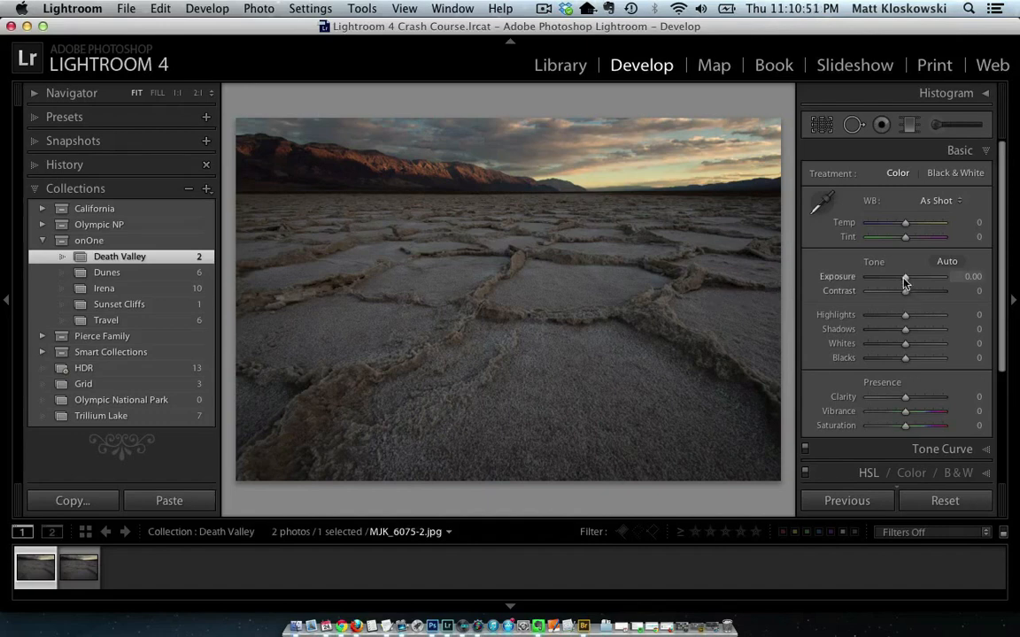
left_click_drag(907, 280, 909, 280)
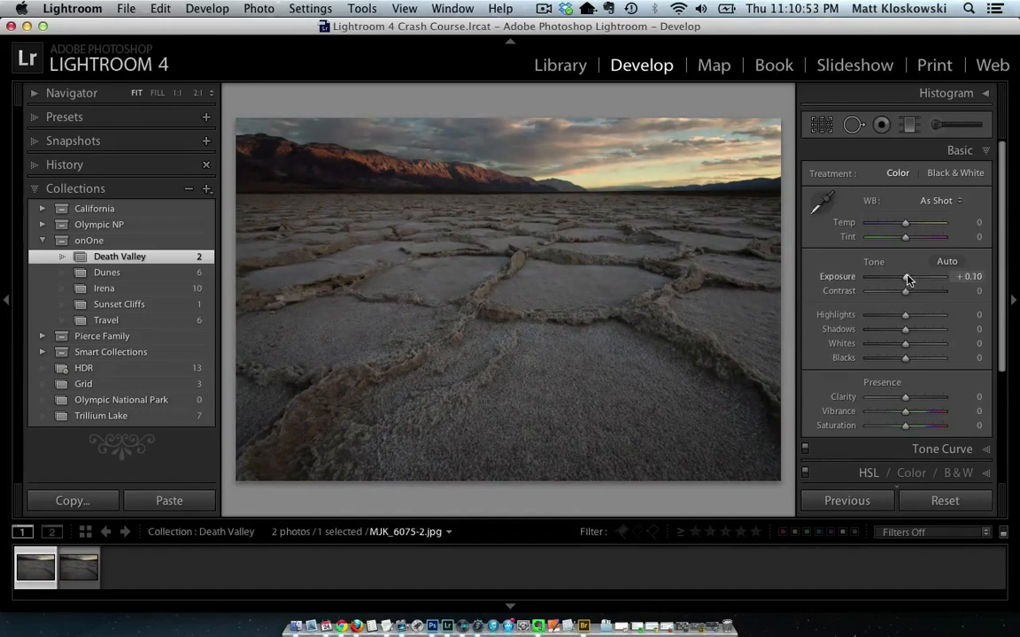
left_click_drag(905, 343, 915, 414)
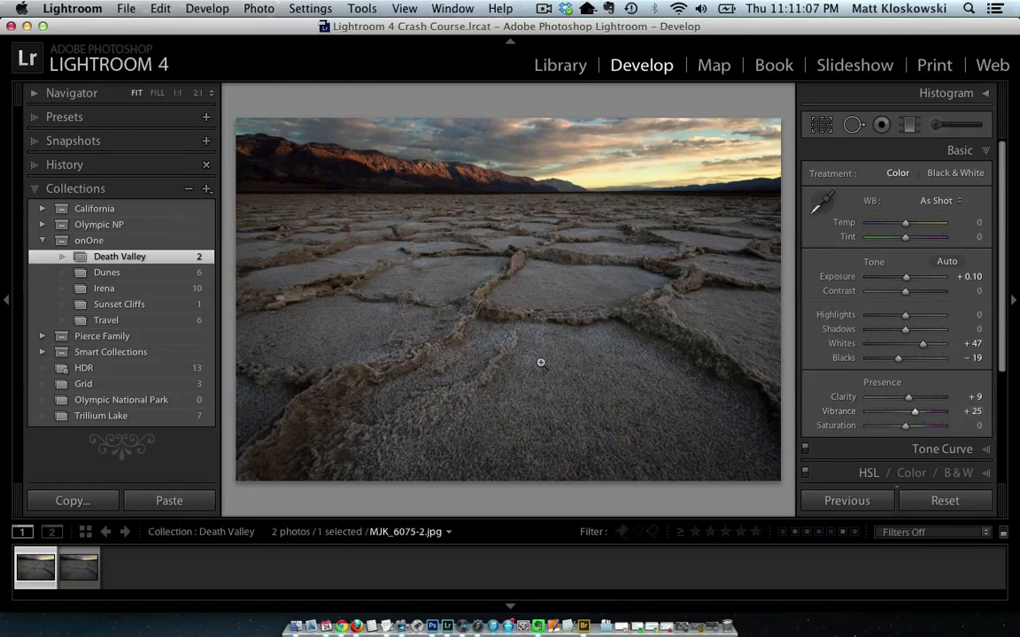
left_click(126, 8)
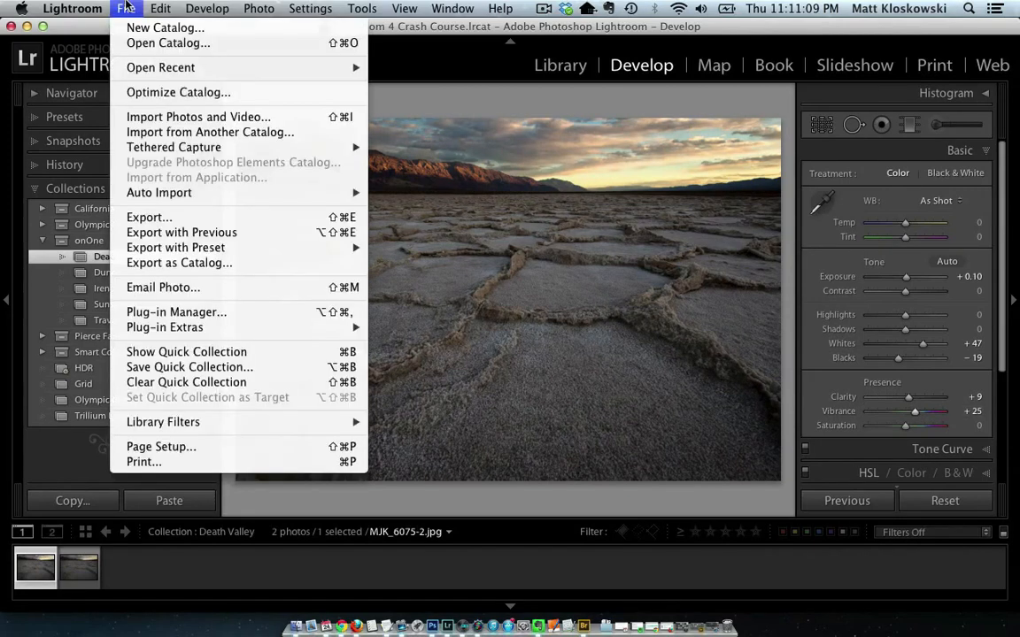
left_click(160, 219)
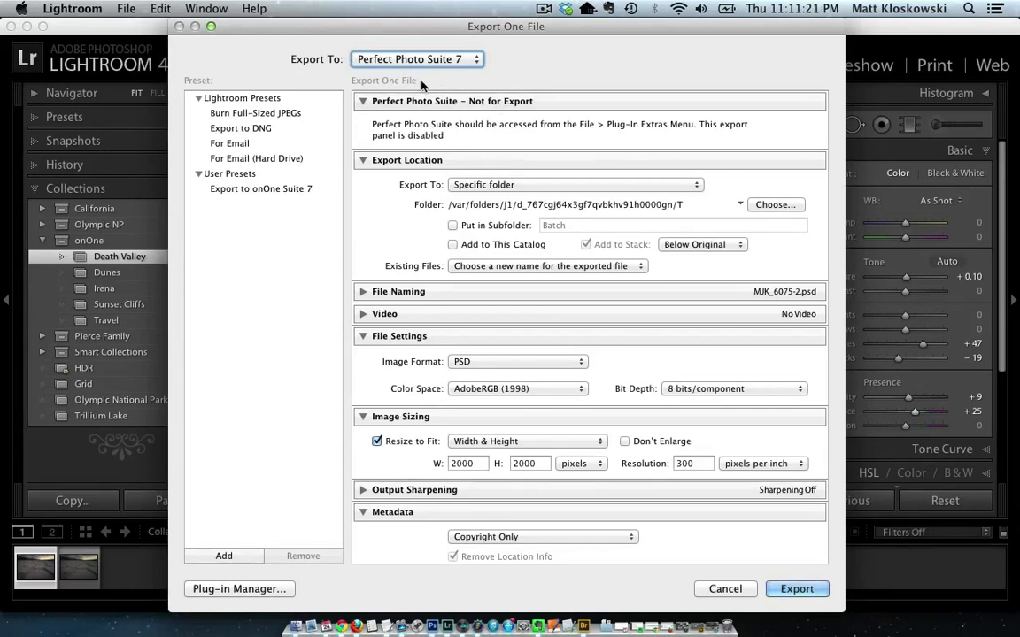
key("Escape")
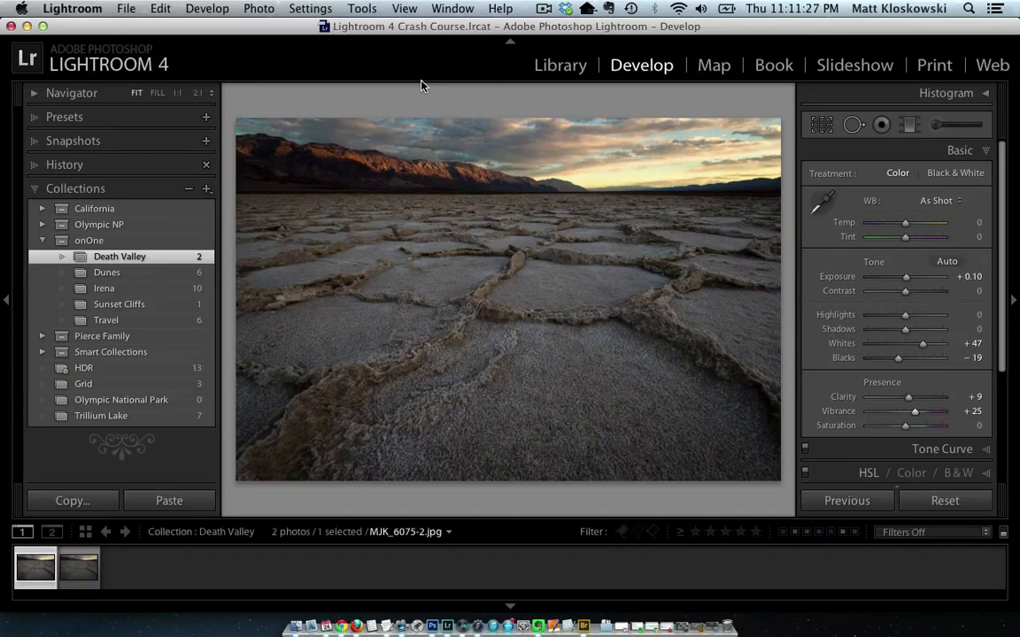
Switch to Perfect Photo Suite 7 and compare the two Death Valley layers by toggling the visibility of the top layer, MJK_6075-2
key("super+Tab")
key("super+Tab")
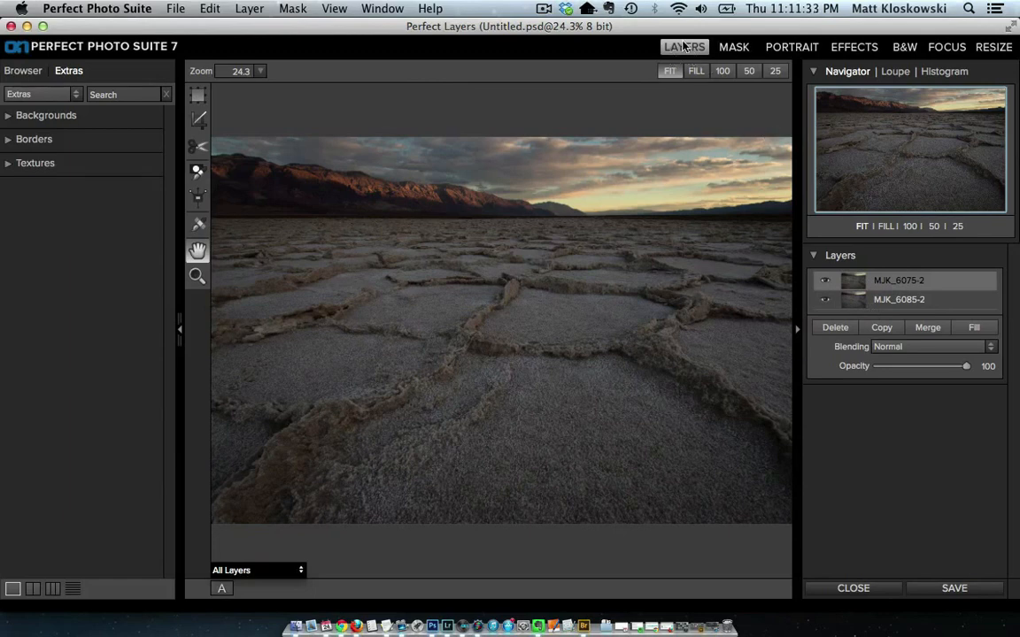
left_click(824, 284)
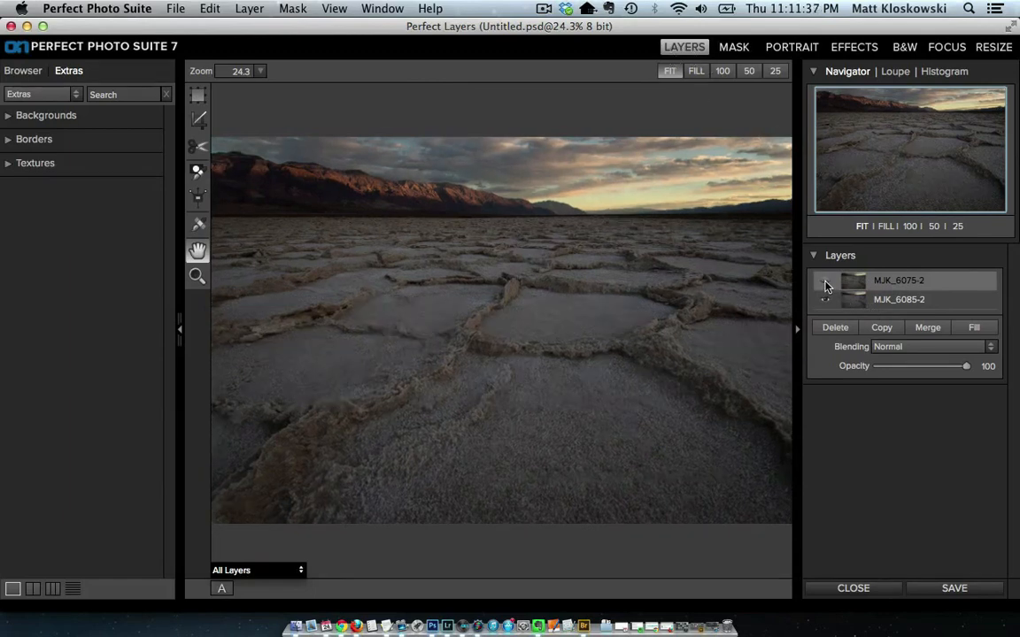
left_click(825, 285)
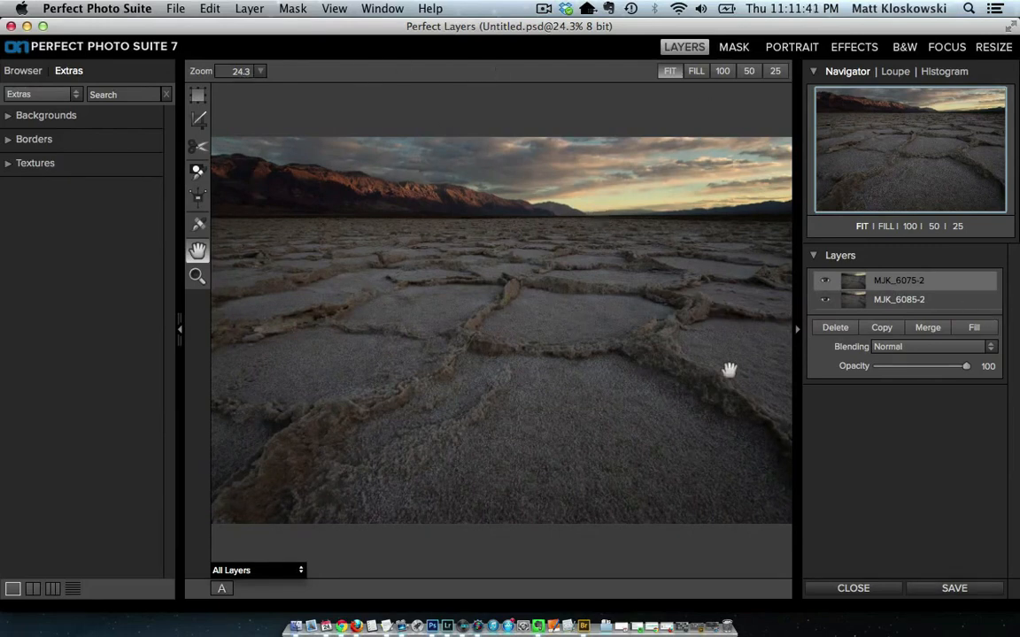
left_click(824, 280)
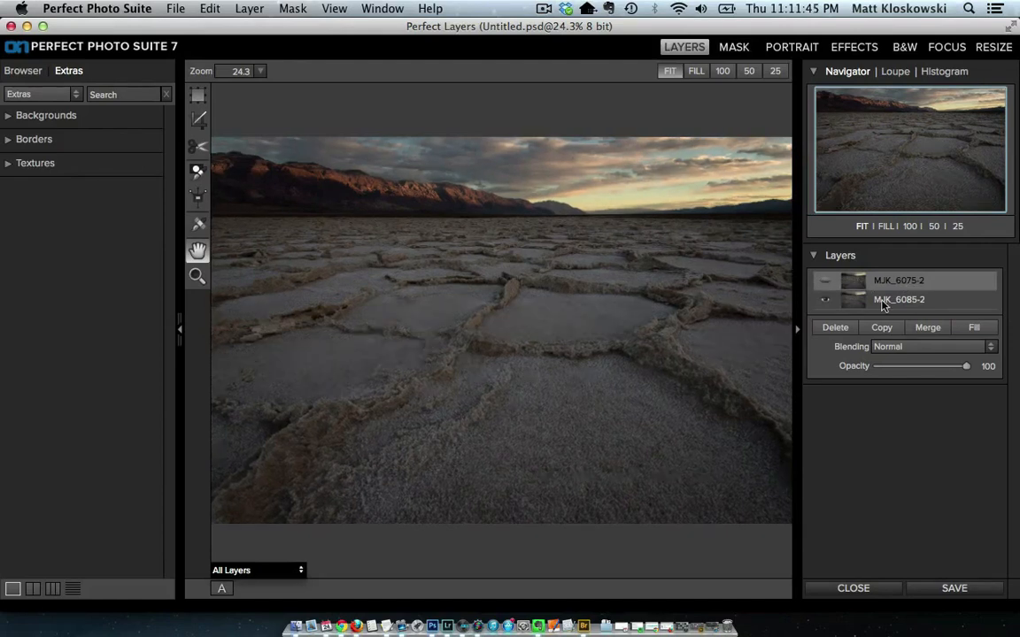
left_click(850, 300)
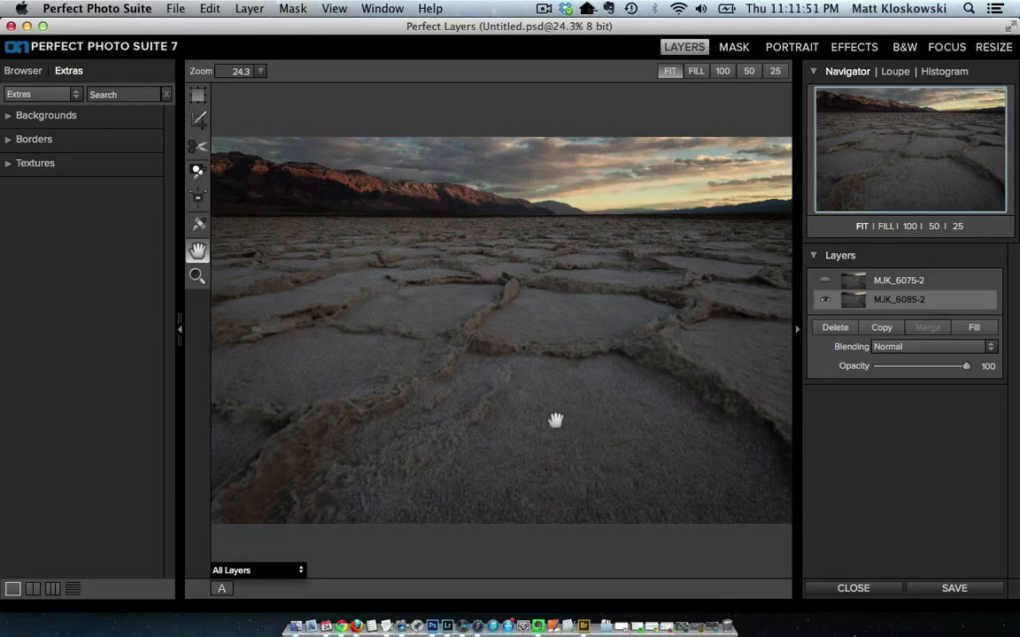
left_click(846, 280)
left_click(825, 281)
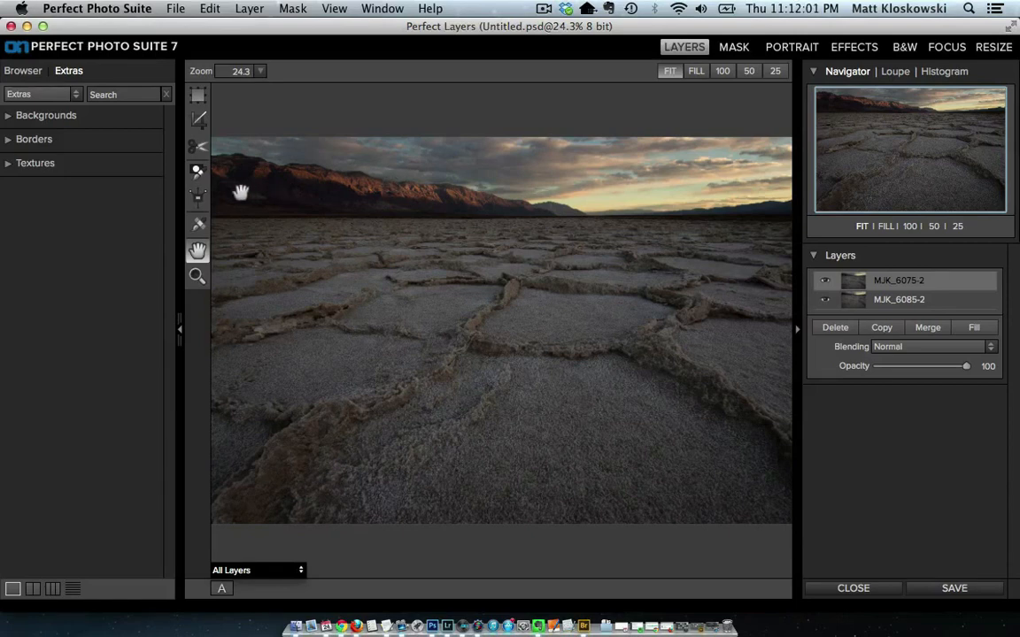
Paint out the mountains and sky of layer MJK_6075-2 with the masking brush at size 400, and check the blend against the layer below
left_click(196, 173)
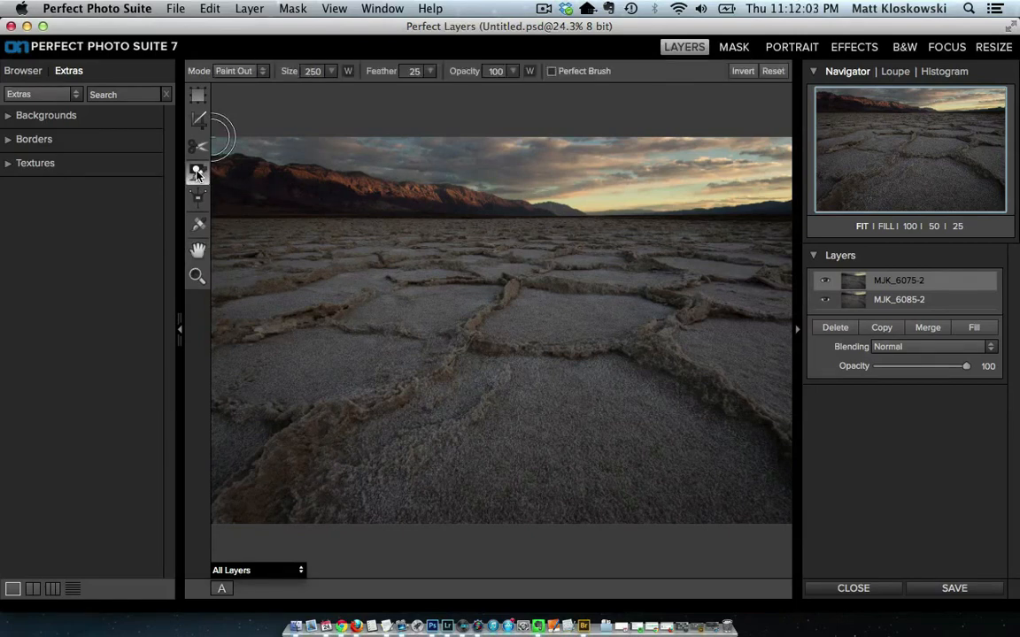
key("bracketright")
key("bracketright")
key("bracketright")
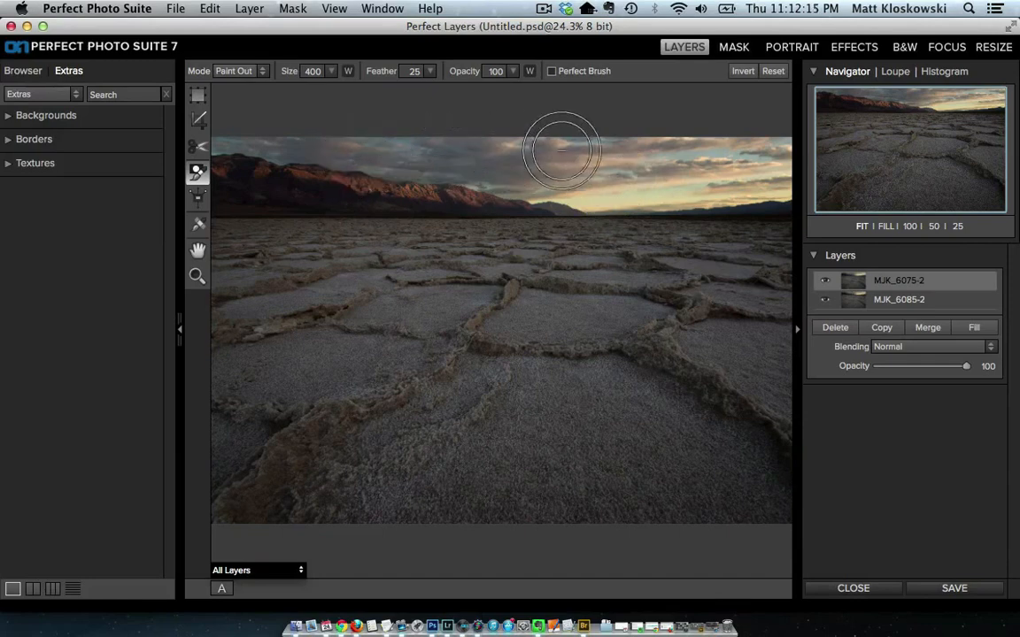
left_click(825, 281)
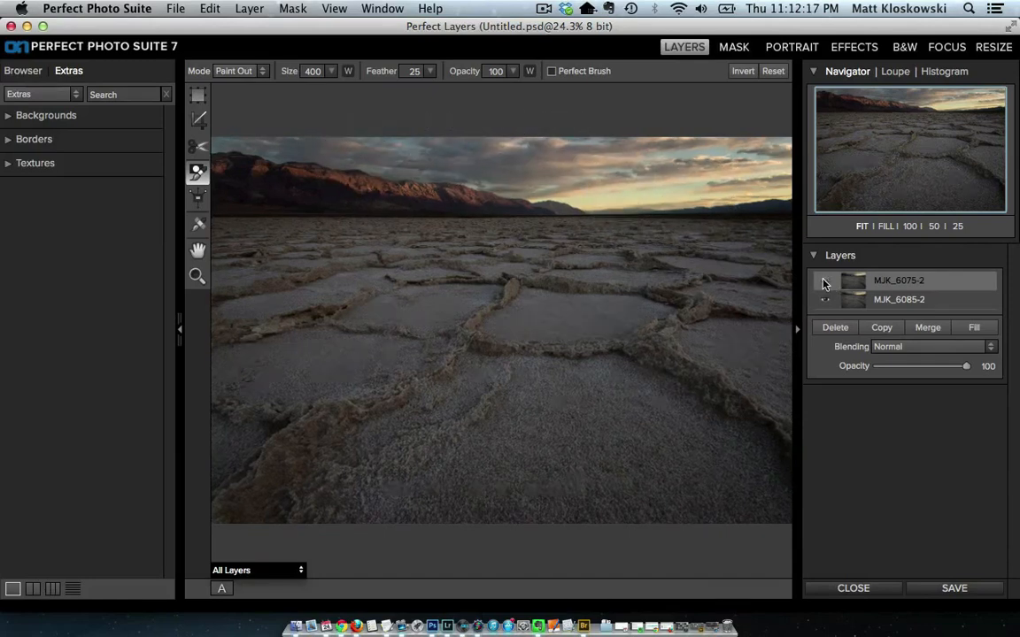
left_click(825, 282)
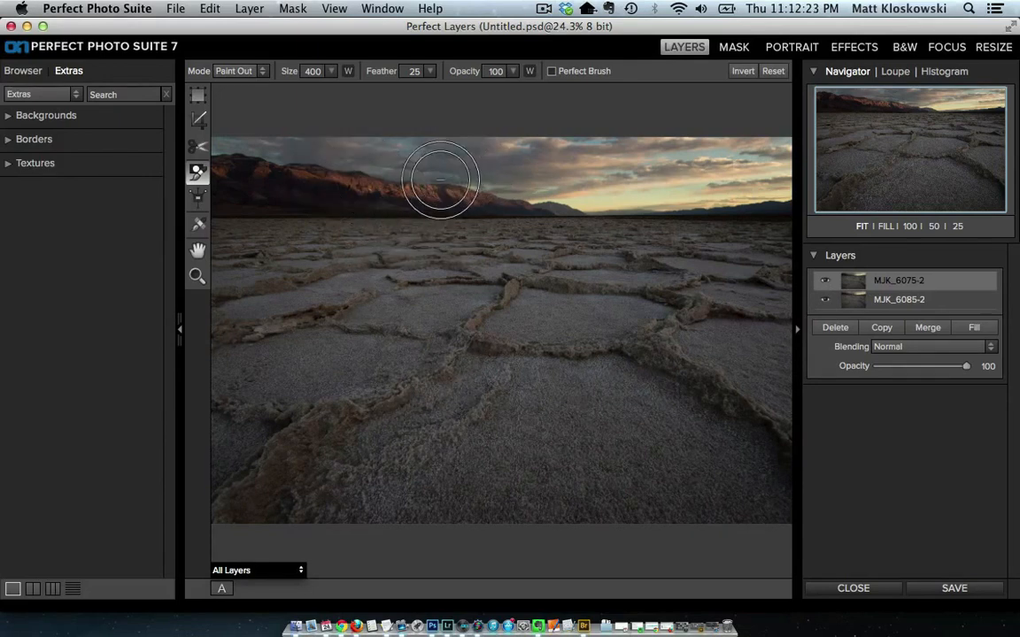
mouse_move(263, 184)
left_mouse_down()
mouse_move(543, 165)
mouse_move(451, 152)
mouse_move(506, 187)
mouse_move(710, 192)
mouse_move(644, 184)
left_mouse_up()
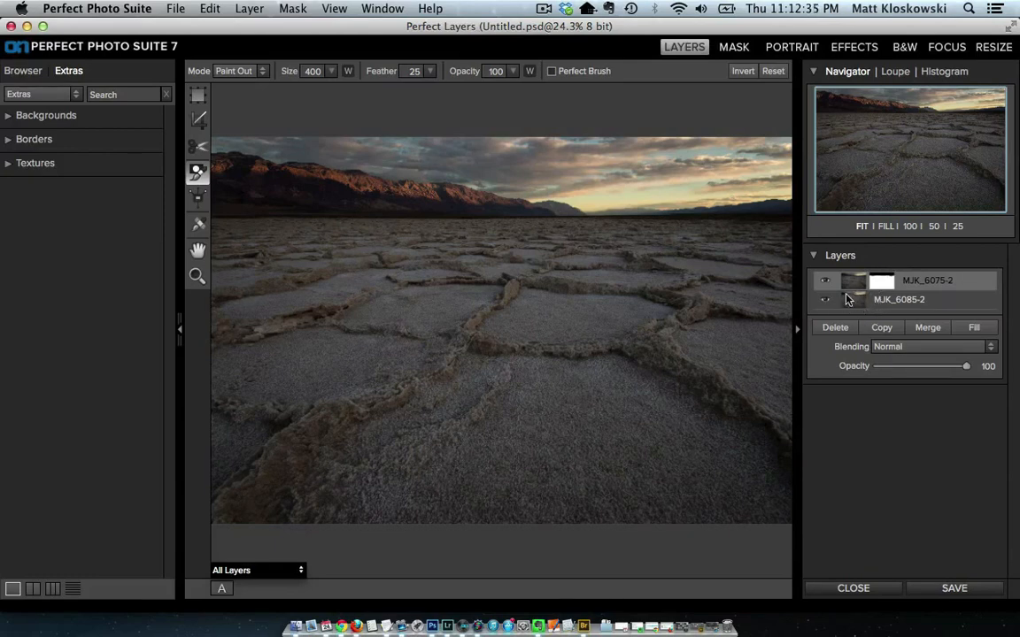
left_click(826, 282)
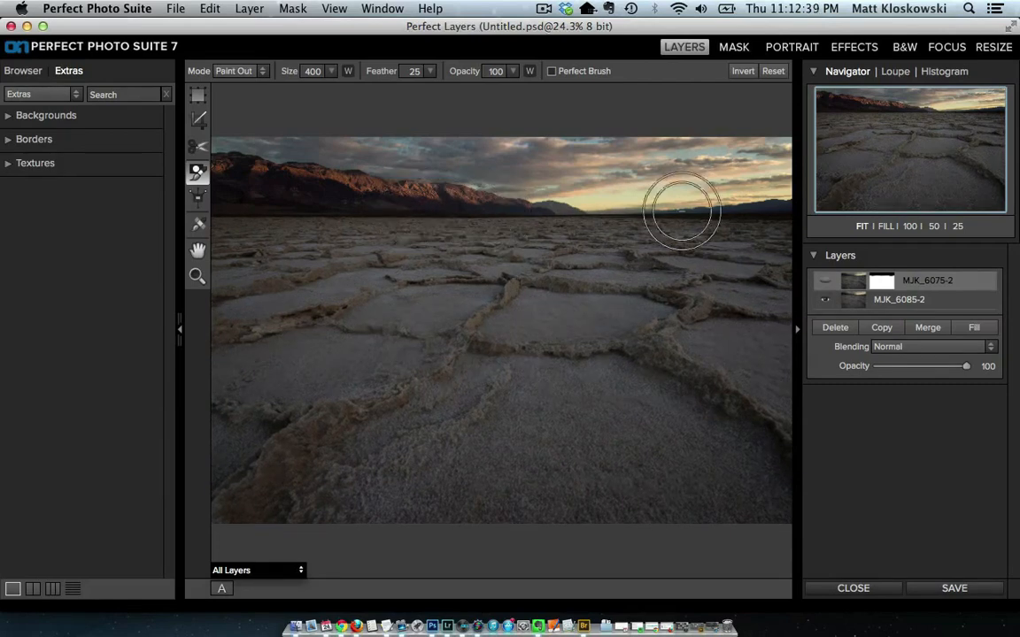
left_click(826, 282)
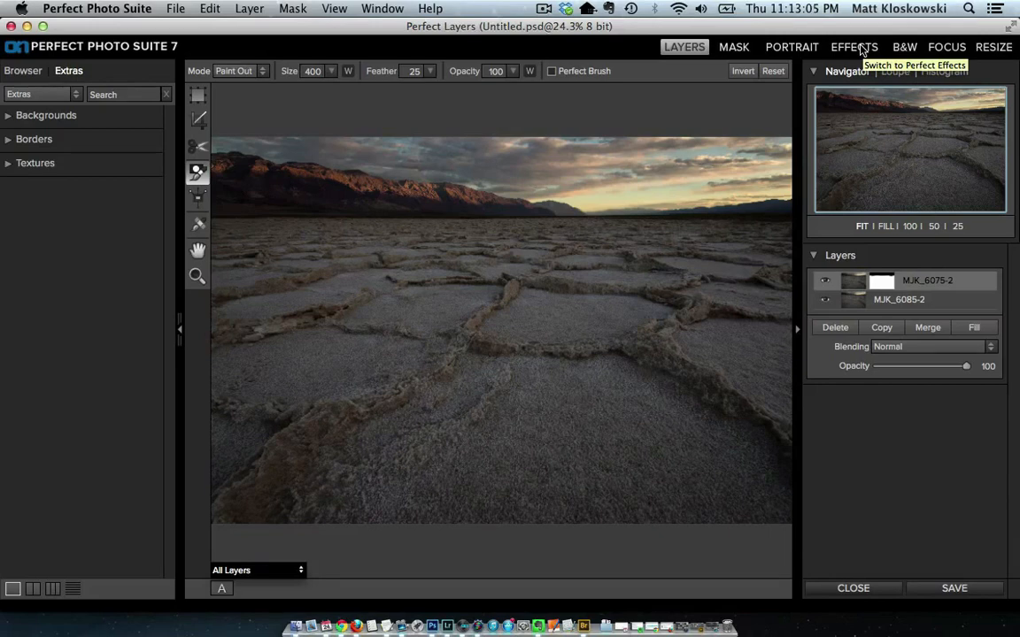
Close the layered Death Valley document and switch back to Lightroom
left_click(846, 597)
left_click(560, 404)
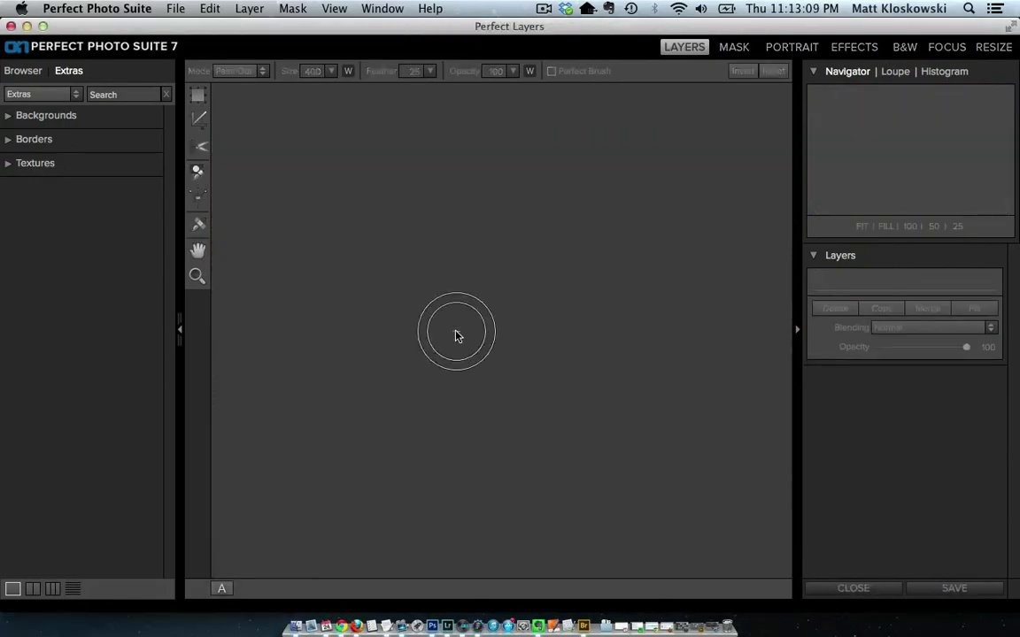
left_click(449, 627)
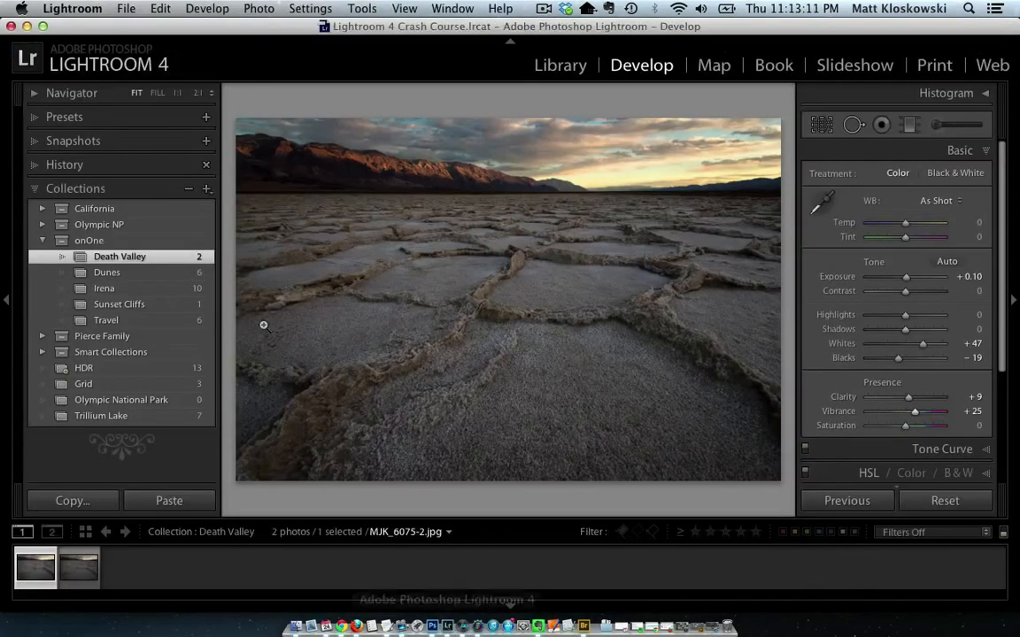
Open the family portrait collection in the onOne set and set its first photo to Whites +28, Blacks -9 and Exposure +0.10
left_click(129, 289)
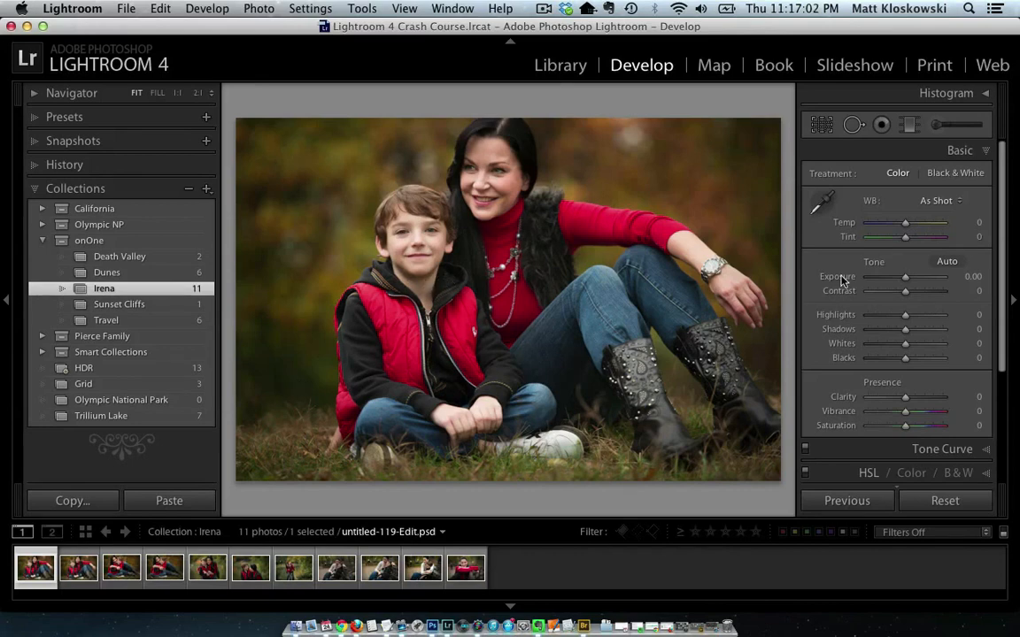
mouse_move(906, 346)
left_mouse_down()
mouse_move(923, 347)
mouse_move(905, 360)
left_mouse_up()
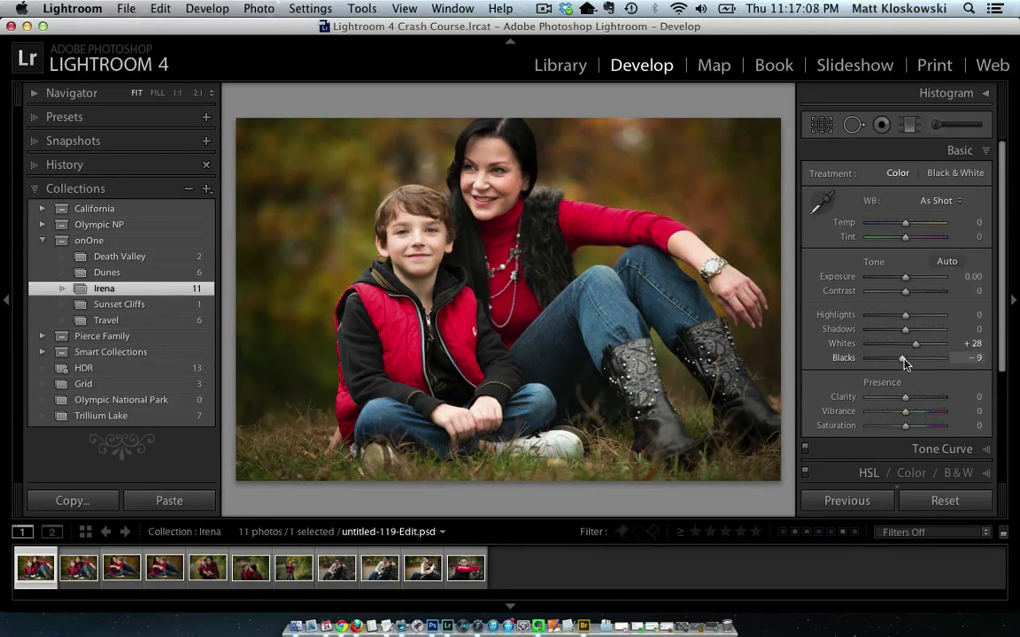
left_click_drag(908, 281, 907, 281)
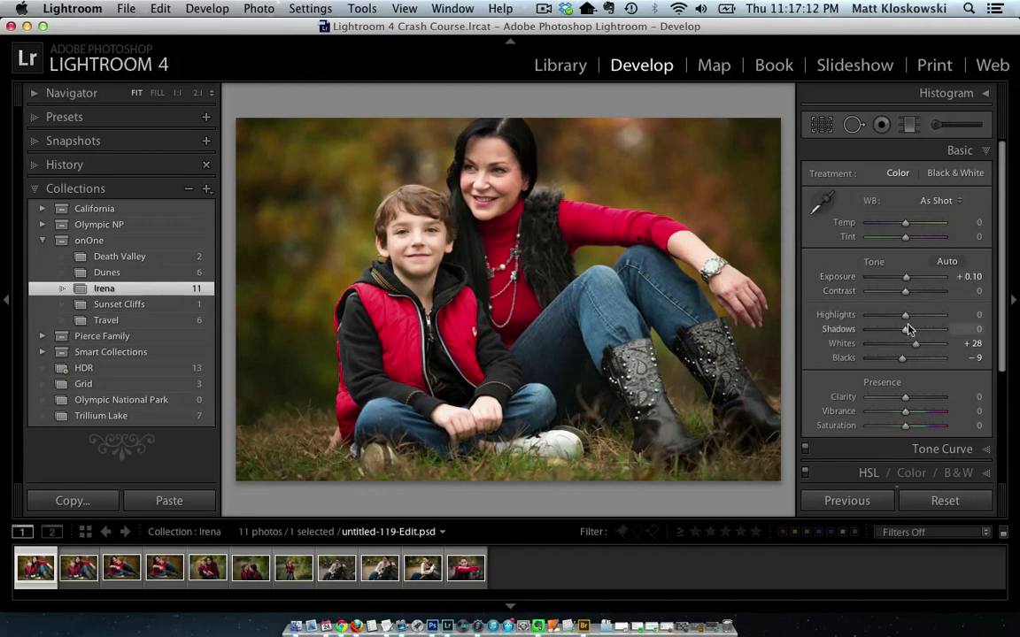
Set Shadows to +46 and open a copy with Lightroom adjustments of the family portrait in Perfect Portrait 2
left_click_drag(905, 329, 926, 332)
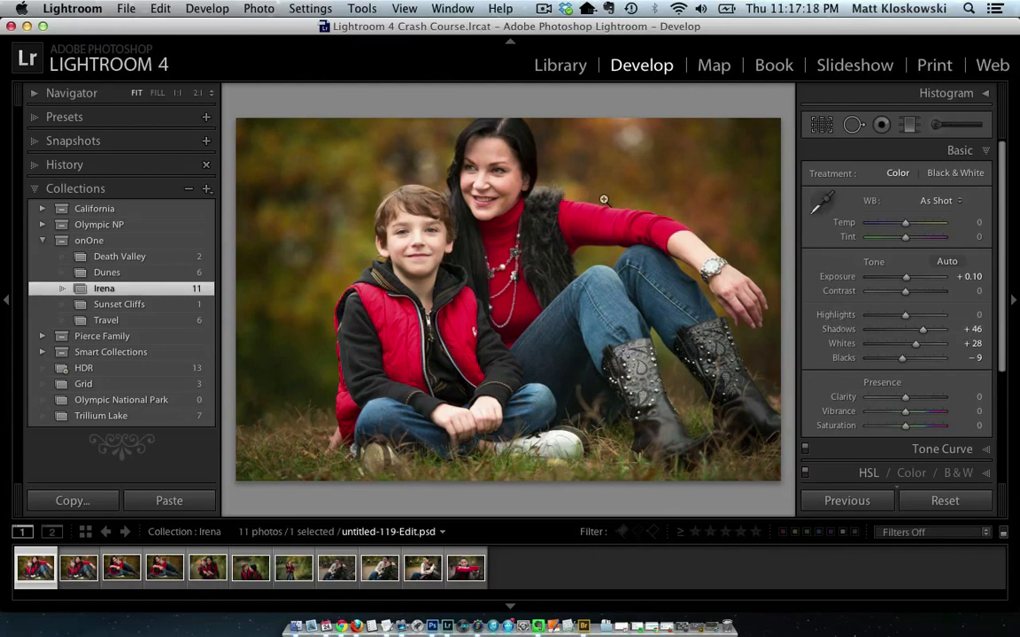
left_click(259, 10)
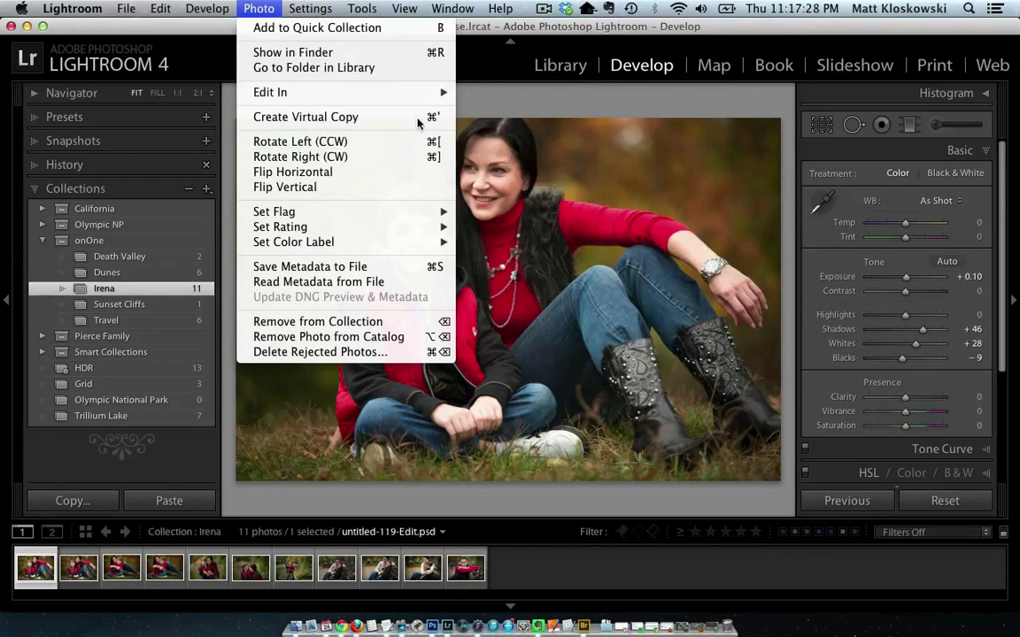
mouse_move(400, 90)
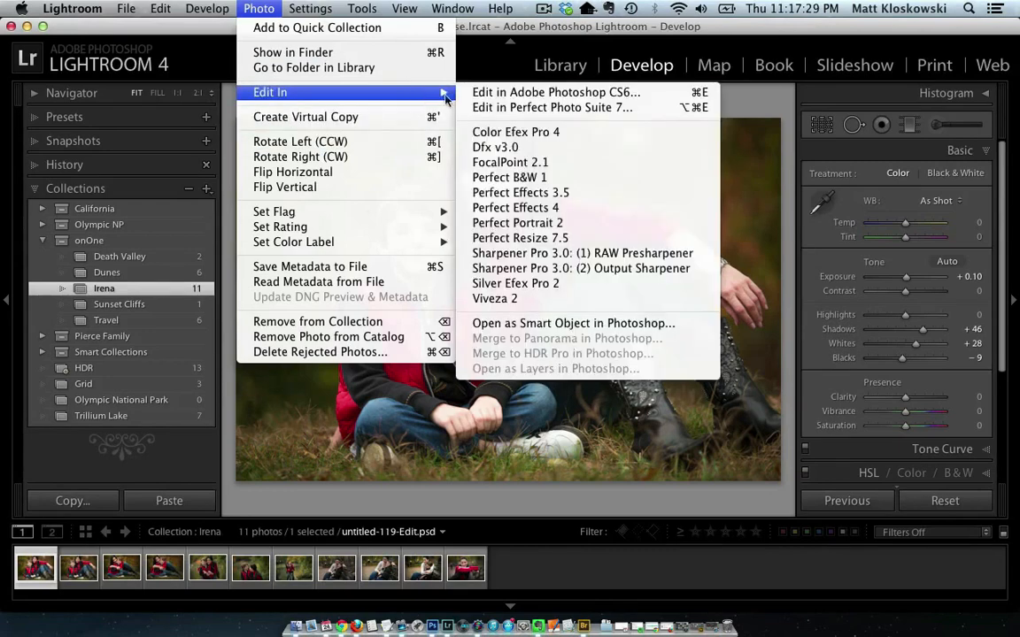
left_click(534, 223)
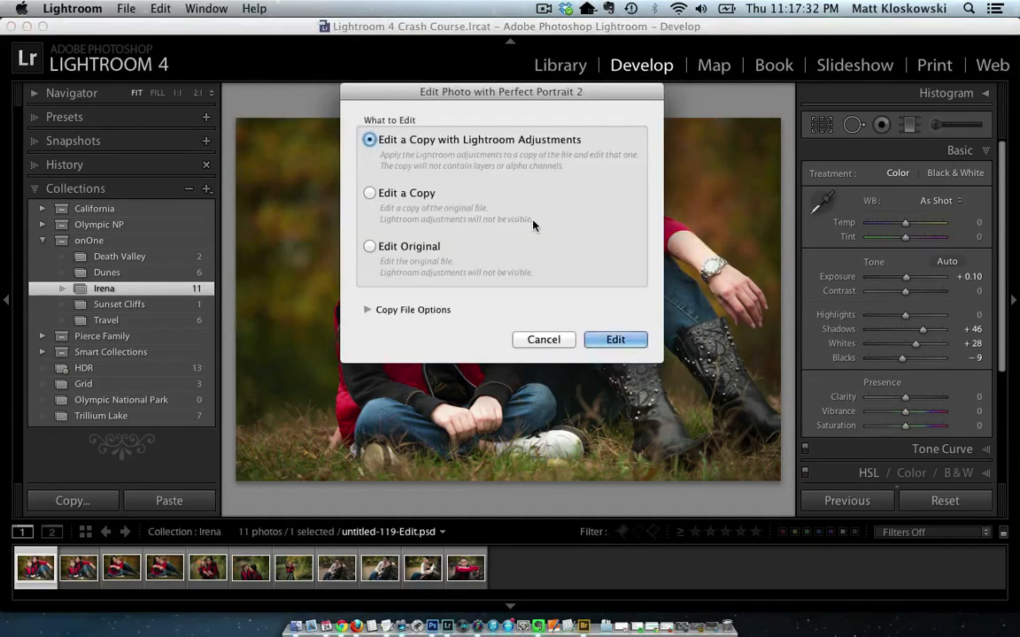
left_click(617, 339)
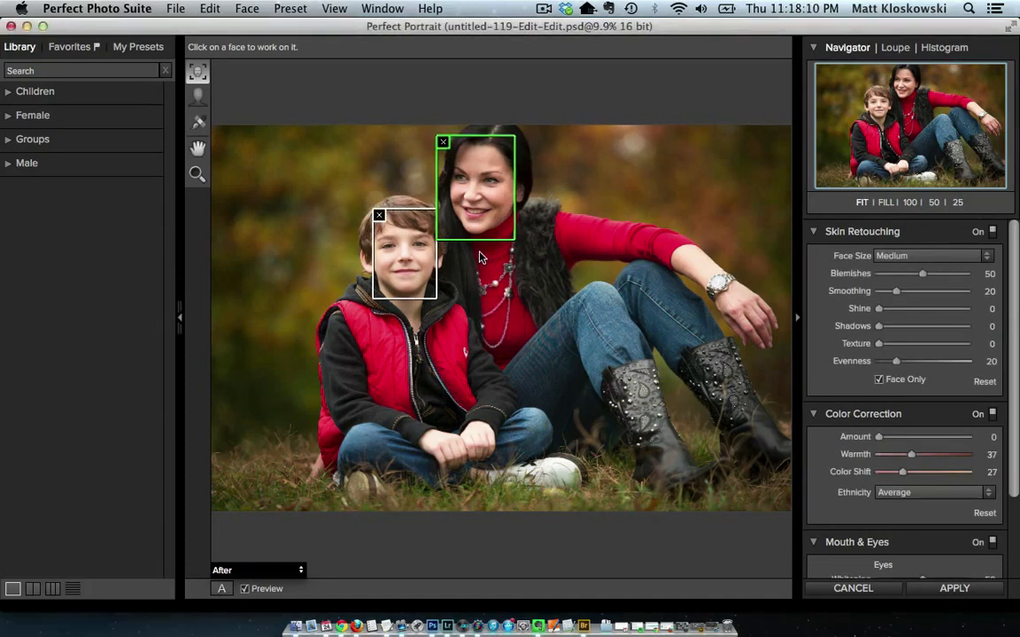
Hide the preset browser, select the woman's face, and refine the outlines of her eyes and mouth to match their edges
left_click(180, 318)
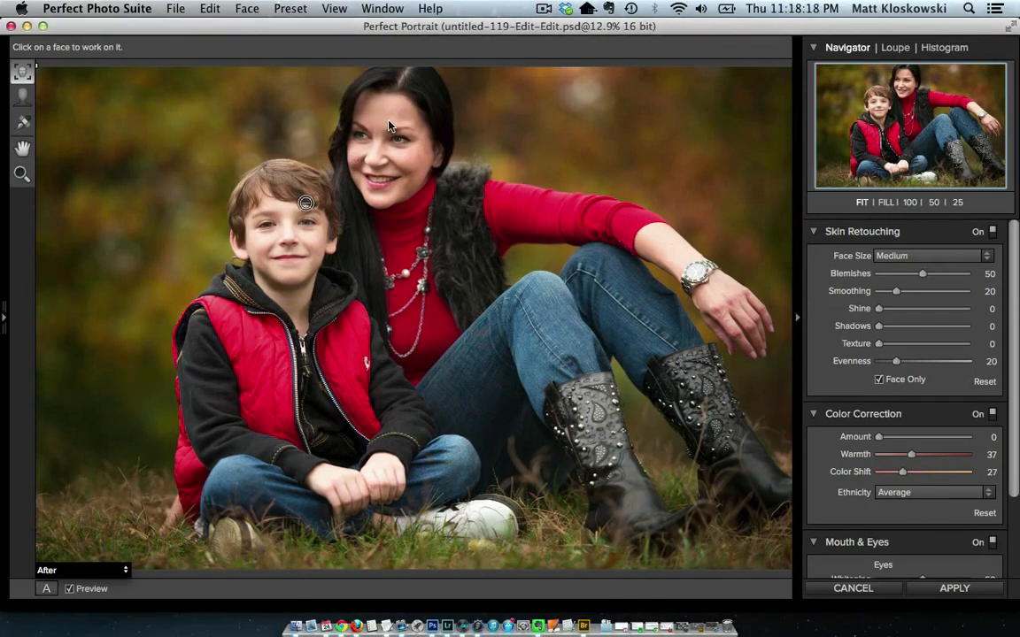
left_click(349, 110)
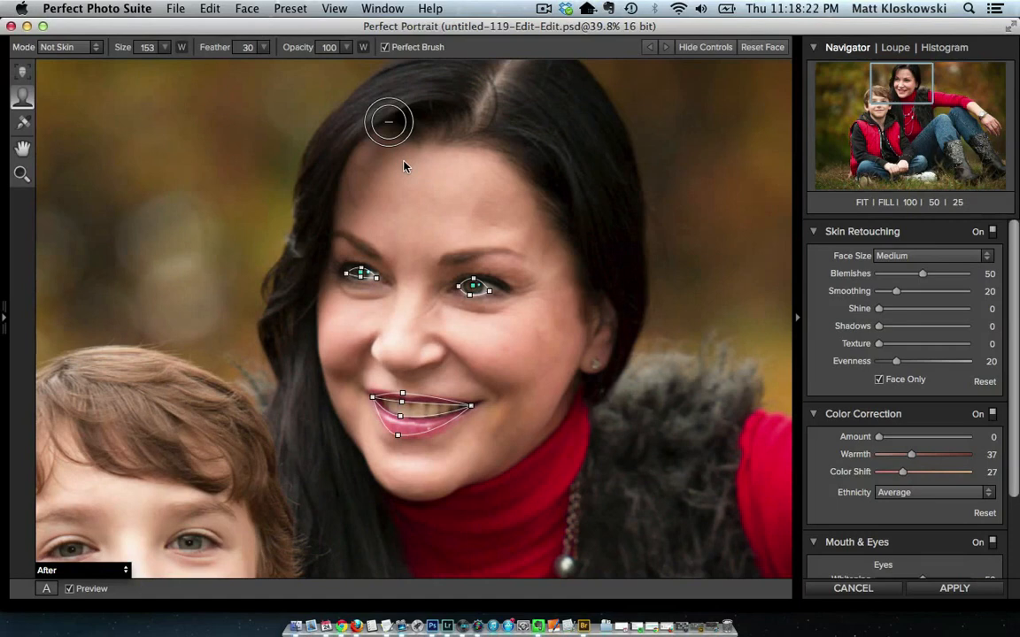
key("super+minus")
key("super+plus")
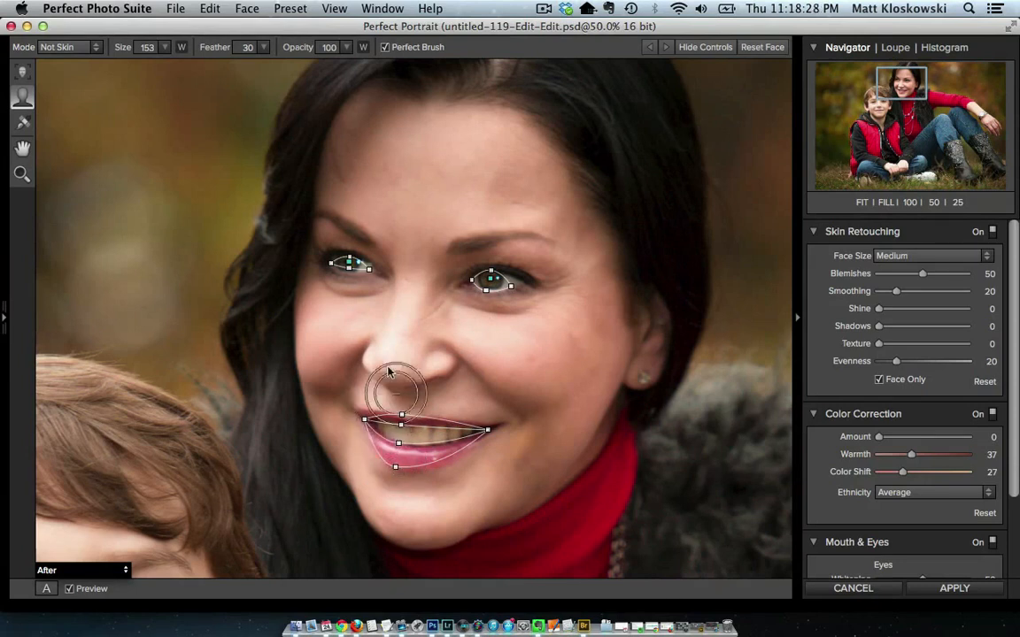
left_click(375, 271)
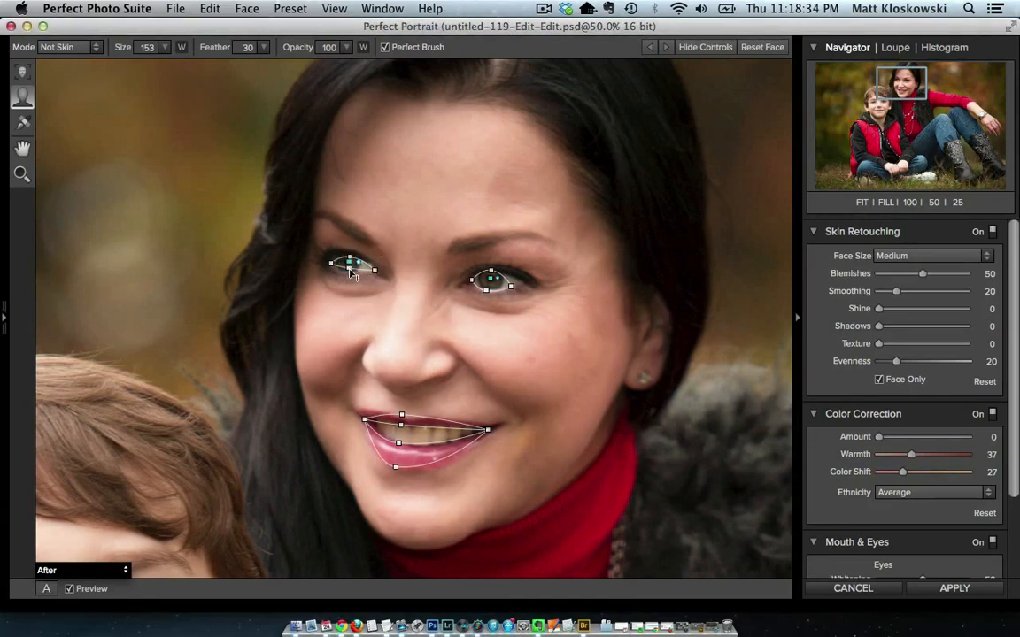
left_click(349, 273)
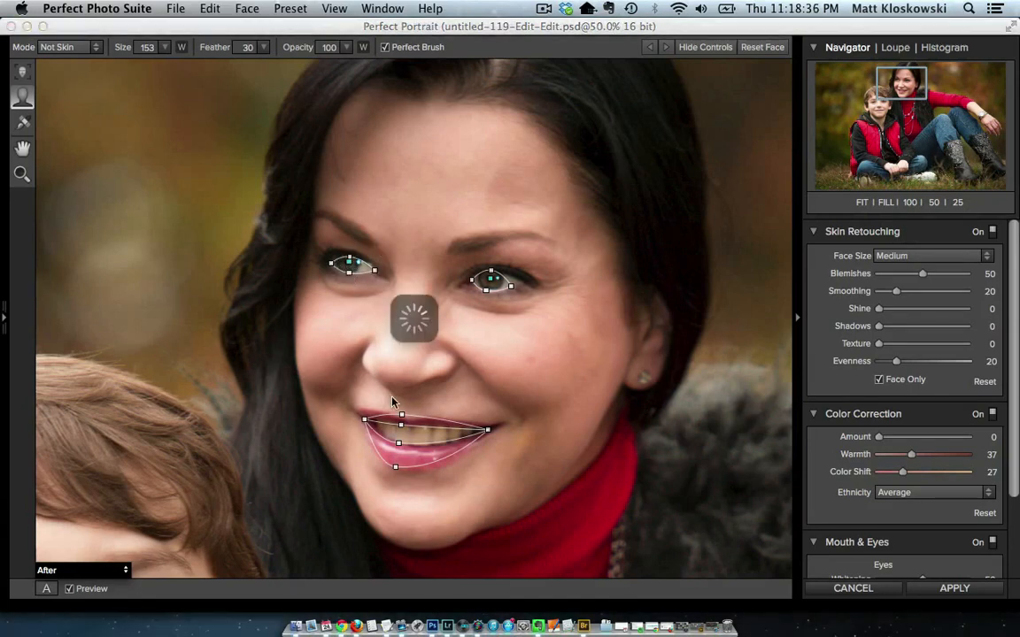
left_click_drag(364, 422, 358, 412)
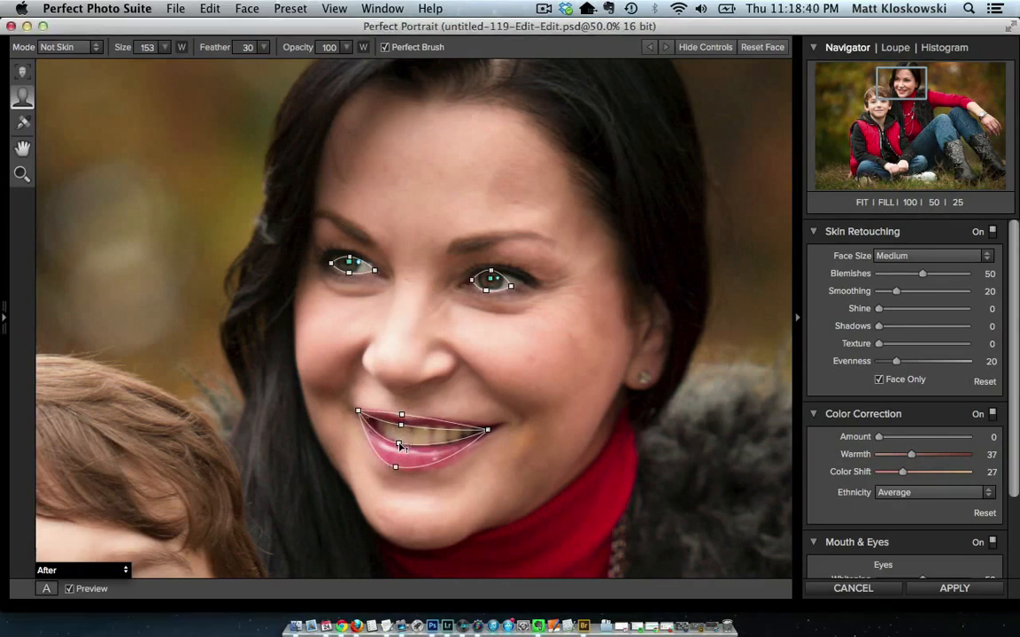
left_click_drag(488, 429, 497, 428)
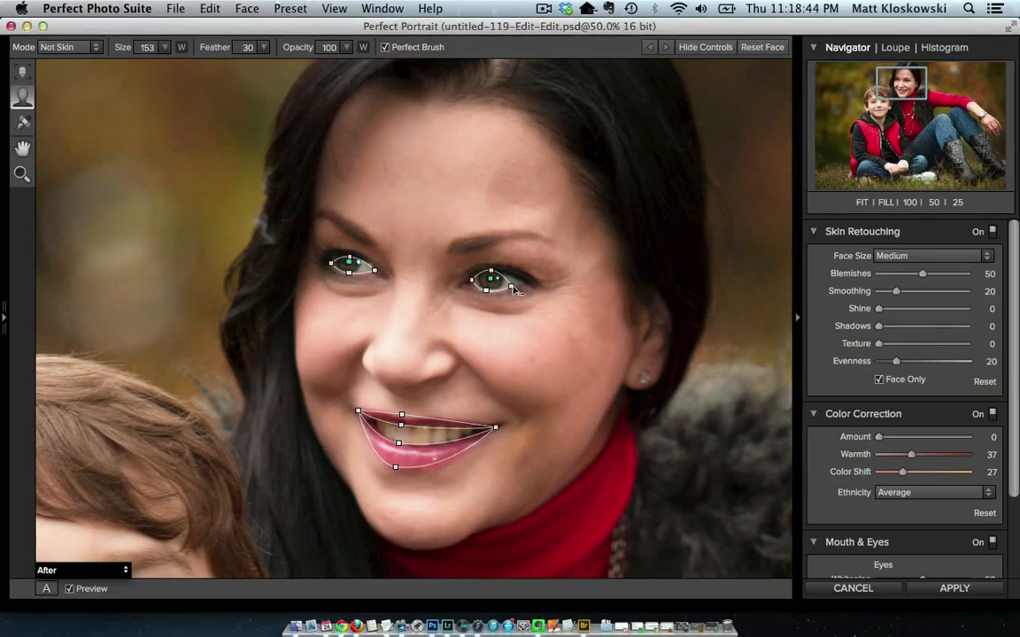
left_click_drag(511, 289, 522, 287)
Set the woman's skin retouching to Blemishes 46, Smoothing 27, Shine 0, Texture 13 and Evenness 24
left_click_drag(923, 275, 863, 278)
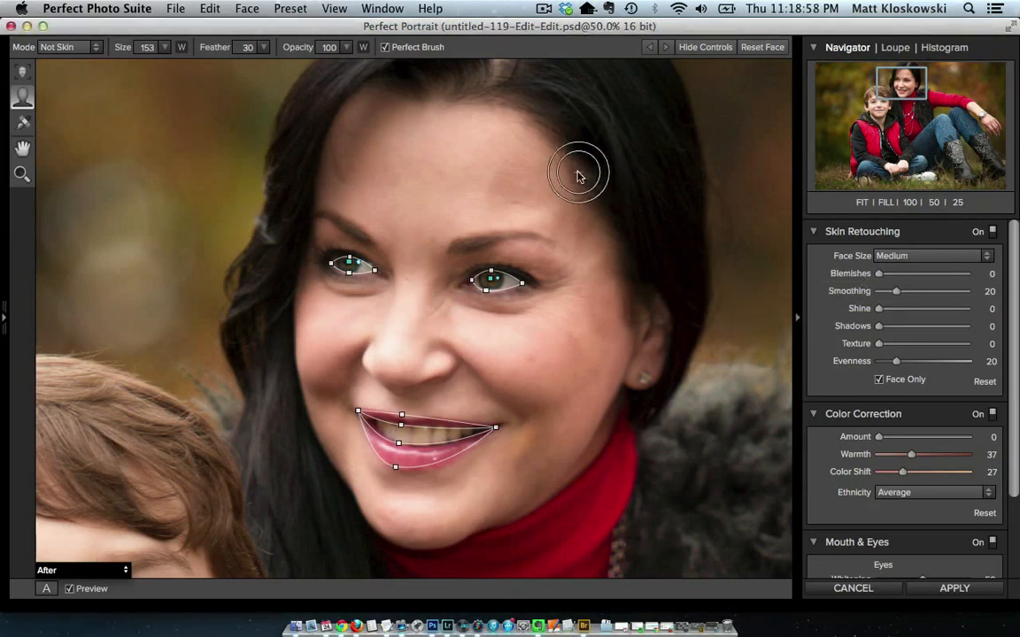
left_click_drag(895, 279, 921, 275)
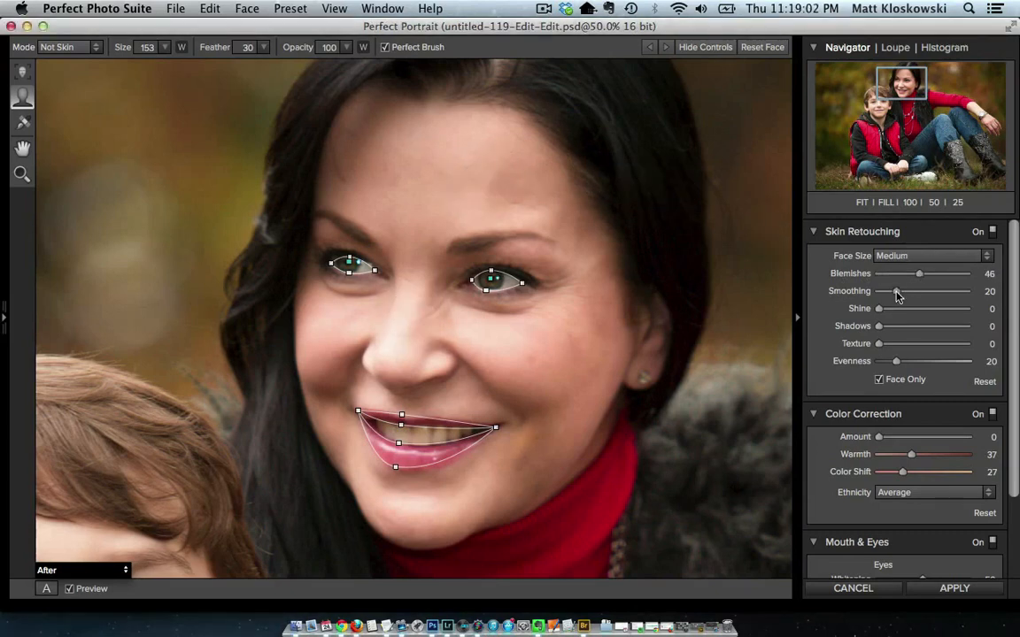
mouse_move(896, 294)
left_mouse_down()
mouse_move(957, 287)
mouse_move(965, 295)
mouse_move(902, 295)
left_mouse_up()
left_click_drag(878, 308, 932, 310)
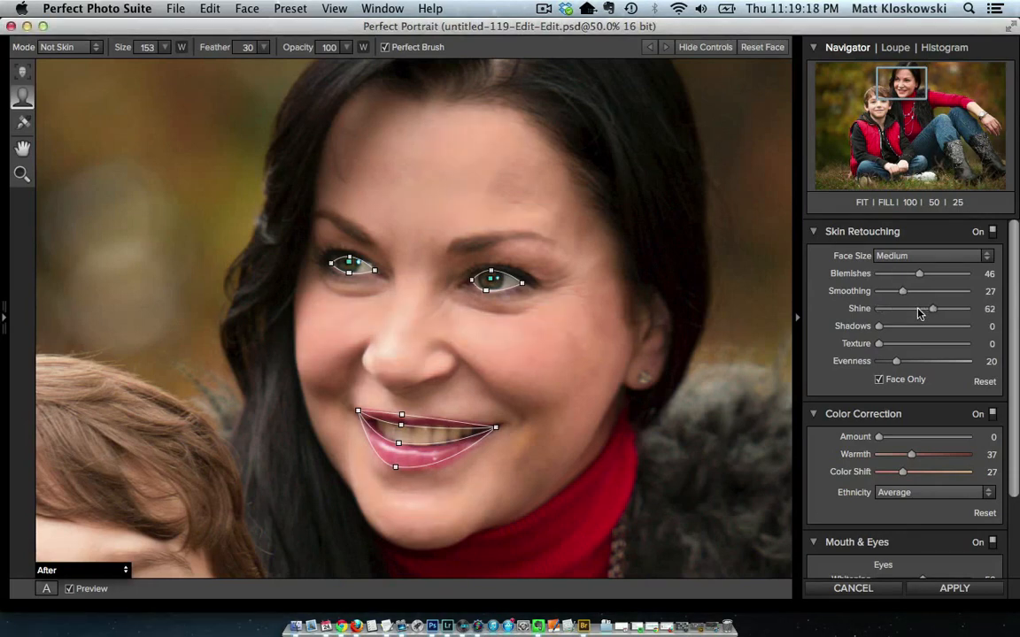
left_click_drag(932, 310, 874, 315)
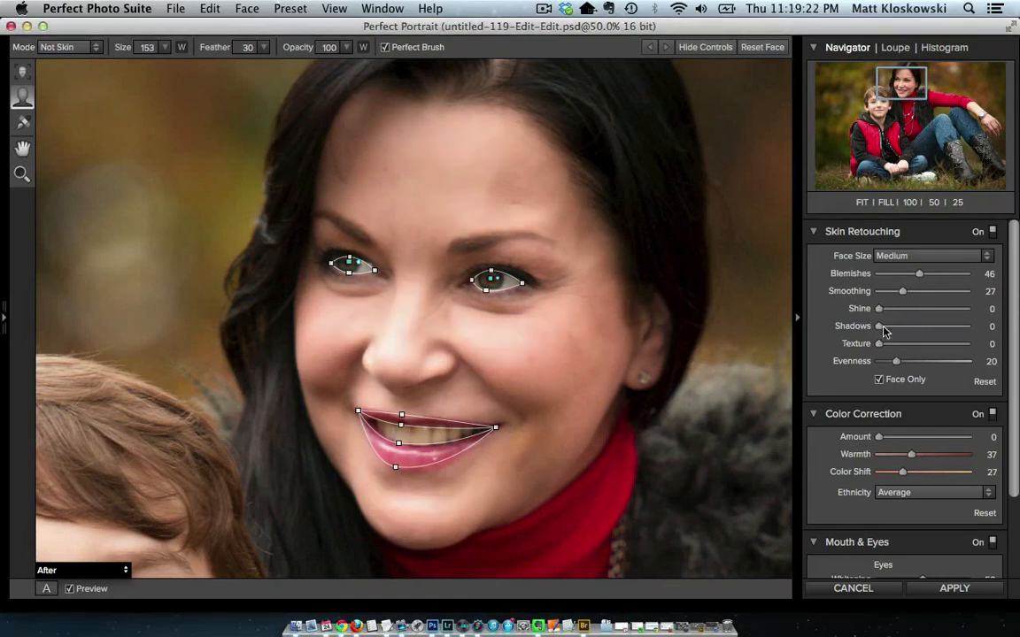
scroll(901, 330, "down", 2)
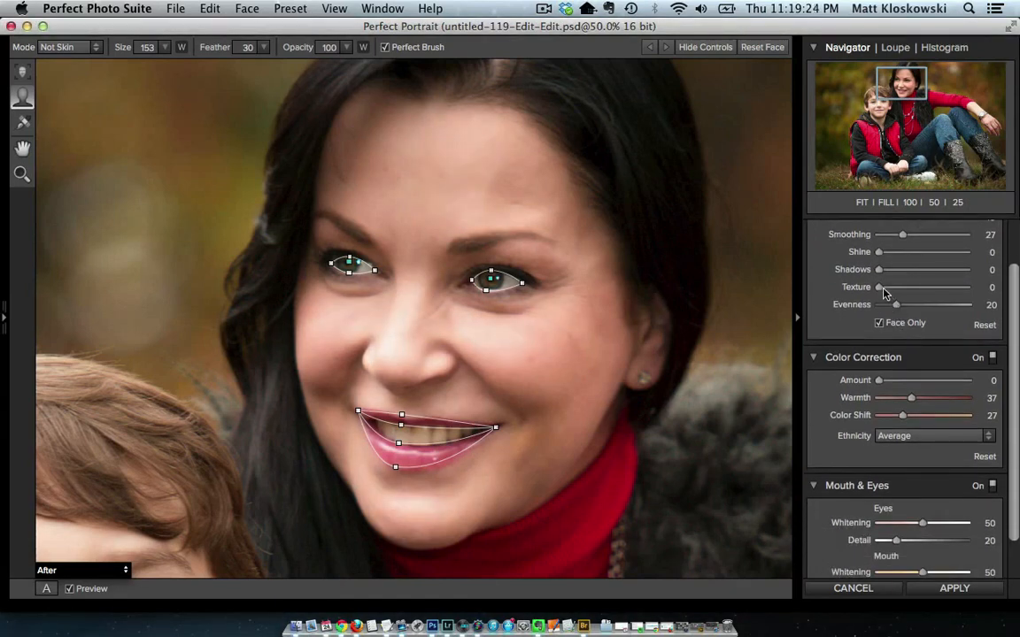
left_click_drag(882, 289, 921, 287)
left_click_drag(925, 288, 899, 305)
Review the Color Correction ethnicity options and keep Average, with Warmth at 37
scroll(886, 372, "down", 2)
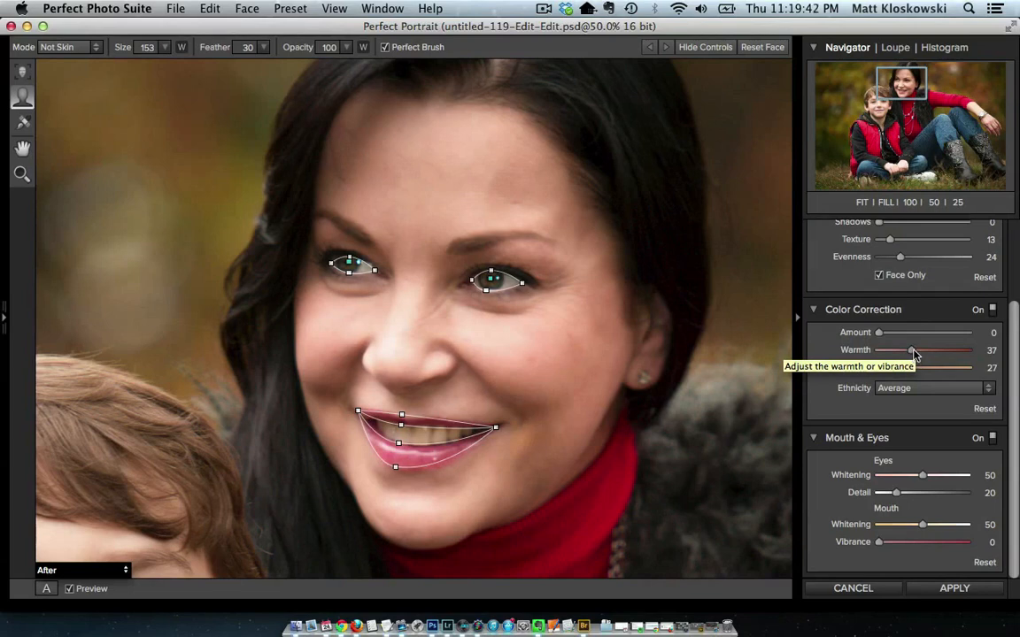
left_click_drag(914, 351, 911, 351)
left_click(912, 388)
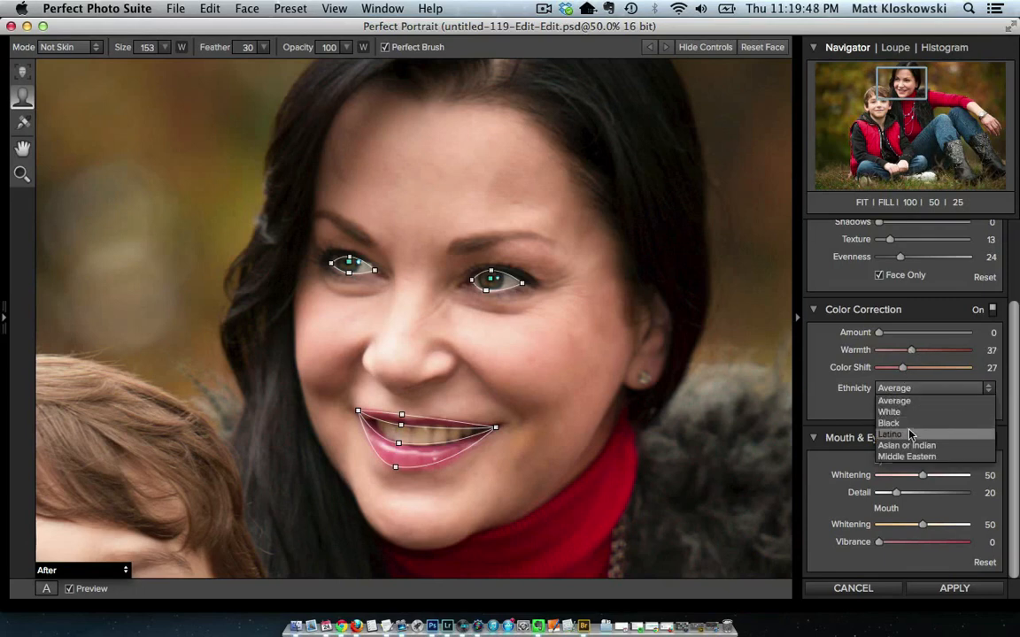
left_click(903, 403)
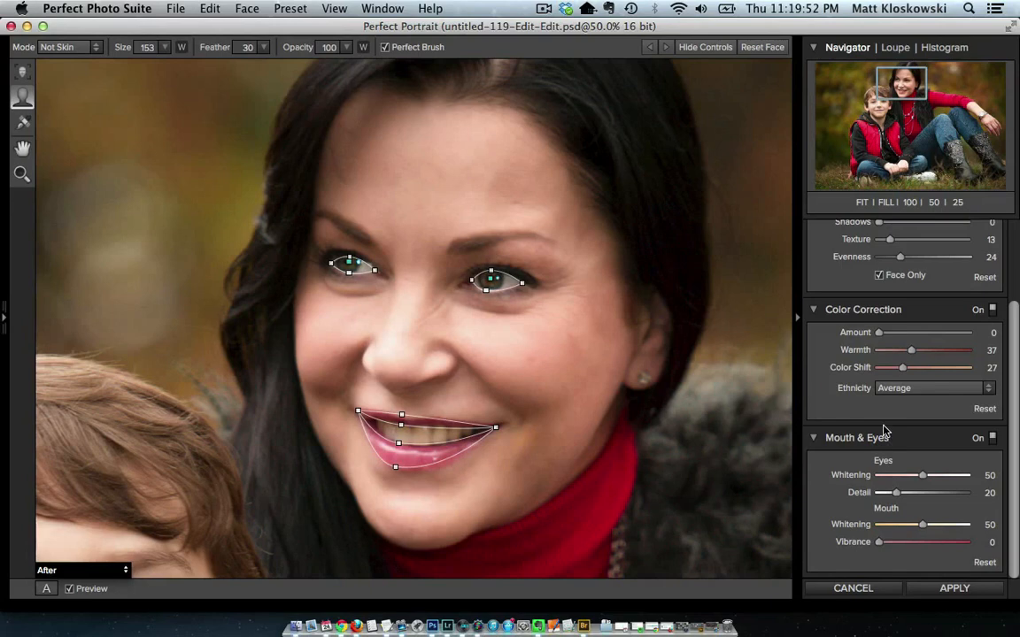
Set the eyes to Whitening 58 and Detail 34, and the mouth to Whitening 85
left_click_drag(922, 476, 908, 494)
left_click(941, 529)
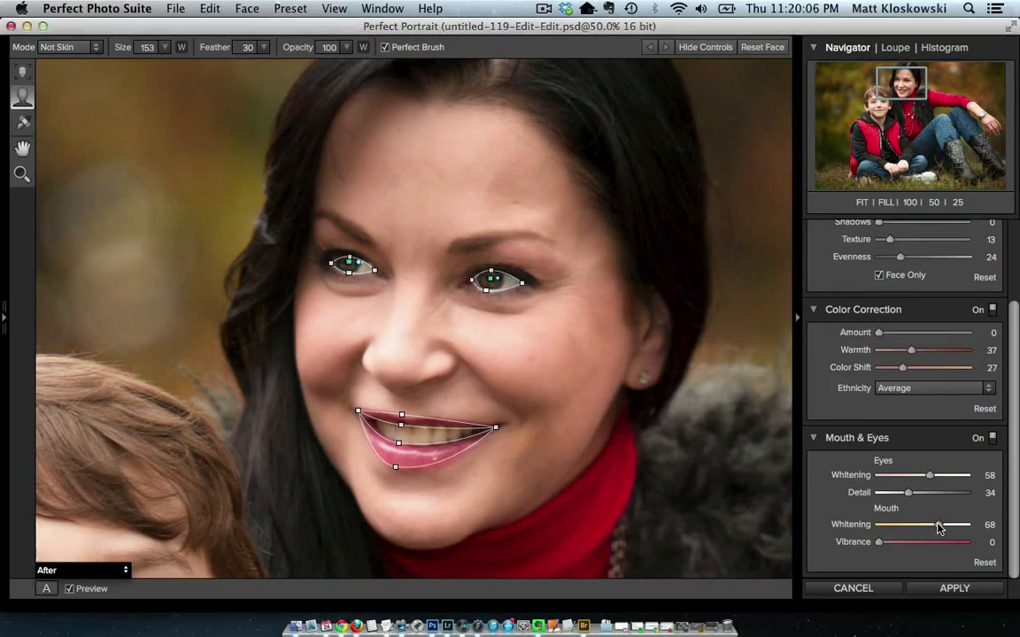
left_click_drag(937, 522, 952, 528)
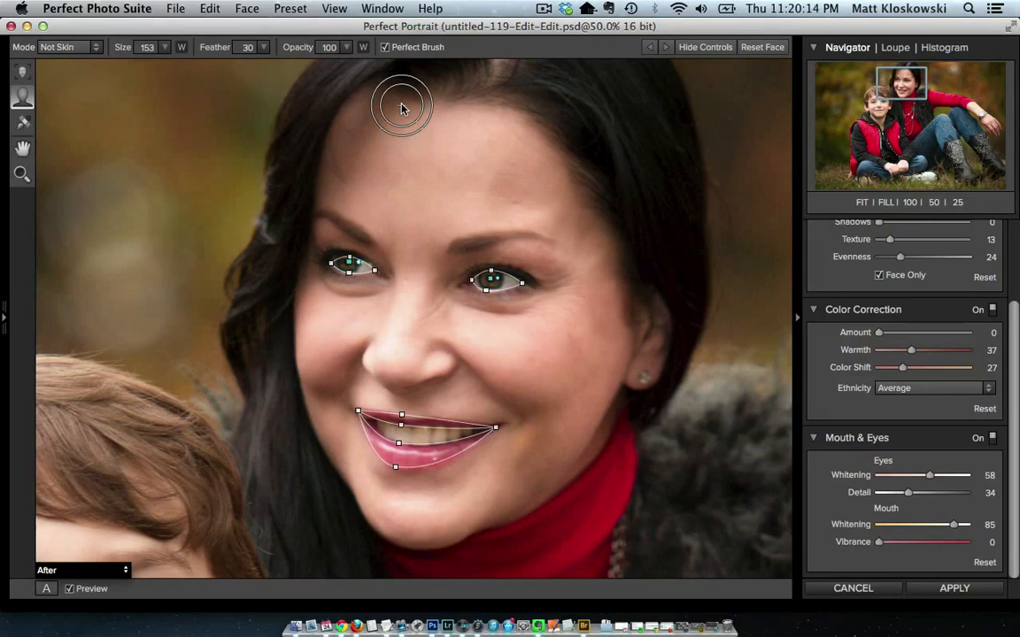
Compare the woman's face before and after retouching with the preview toggled, and apply the Perfect Portrait edits
left_click(70, 590)
left_click(70, 590)
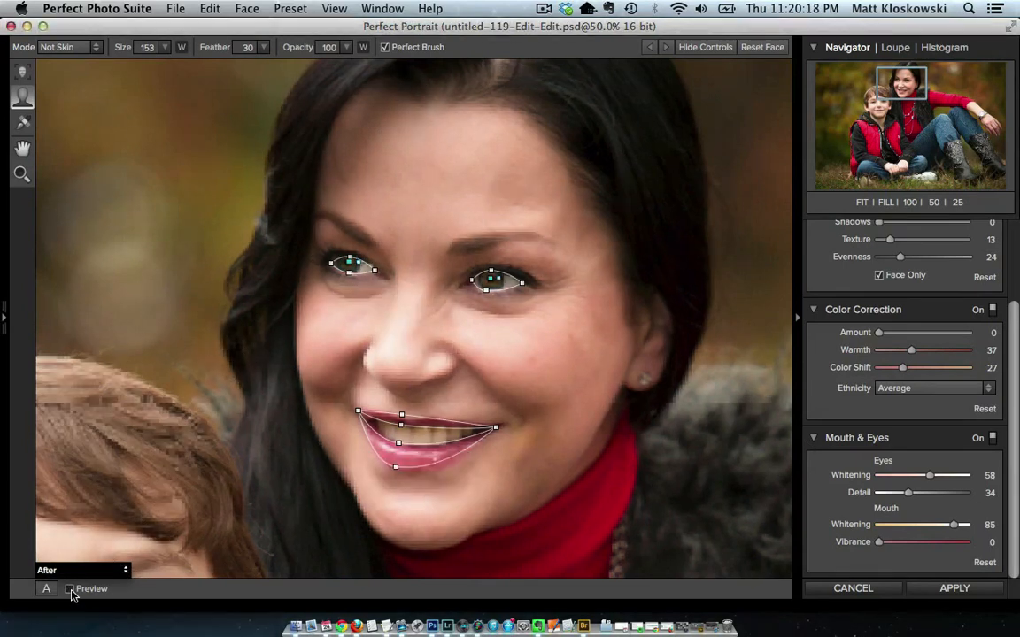
left_click(70, 590)
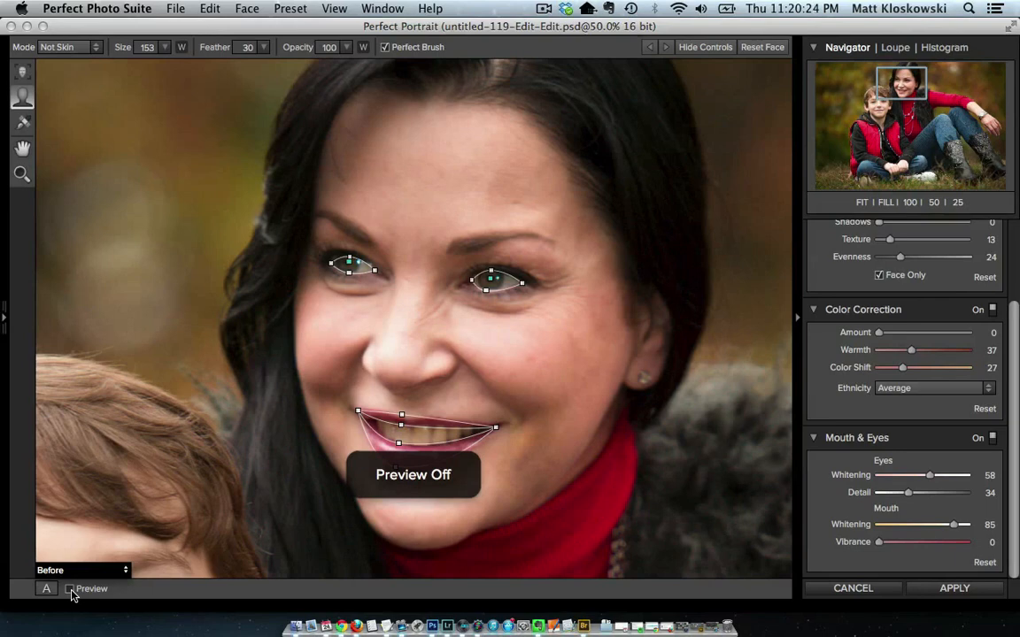
left_click(70, 590)
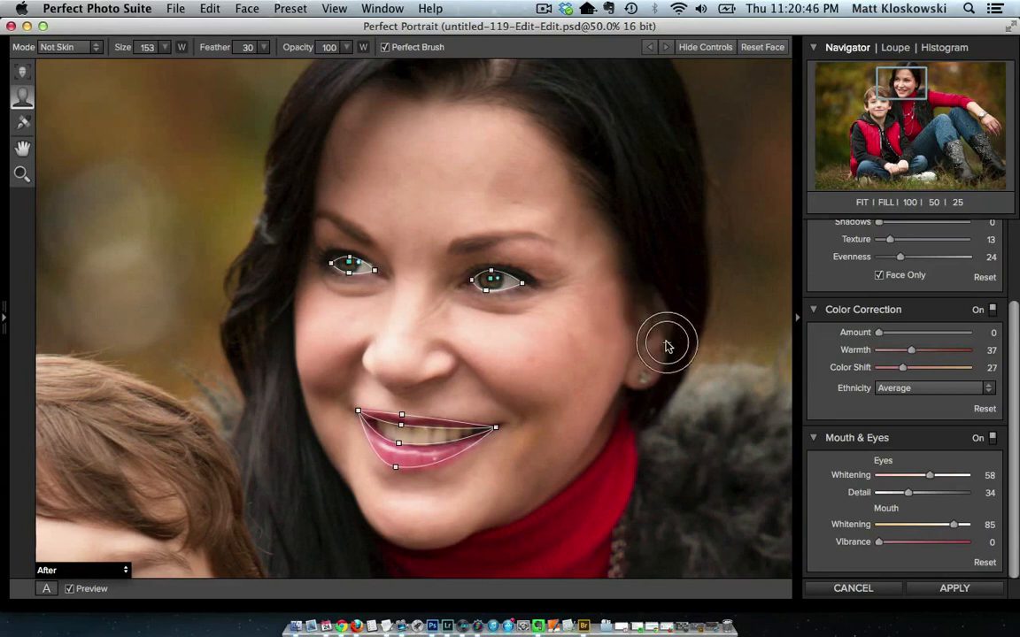
left_click(953, 590)
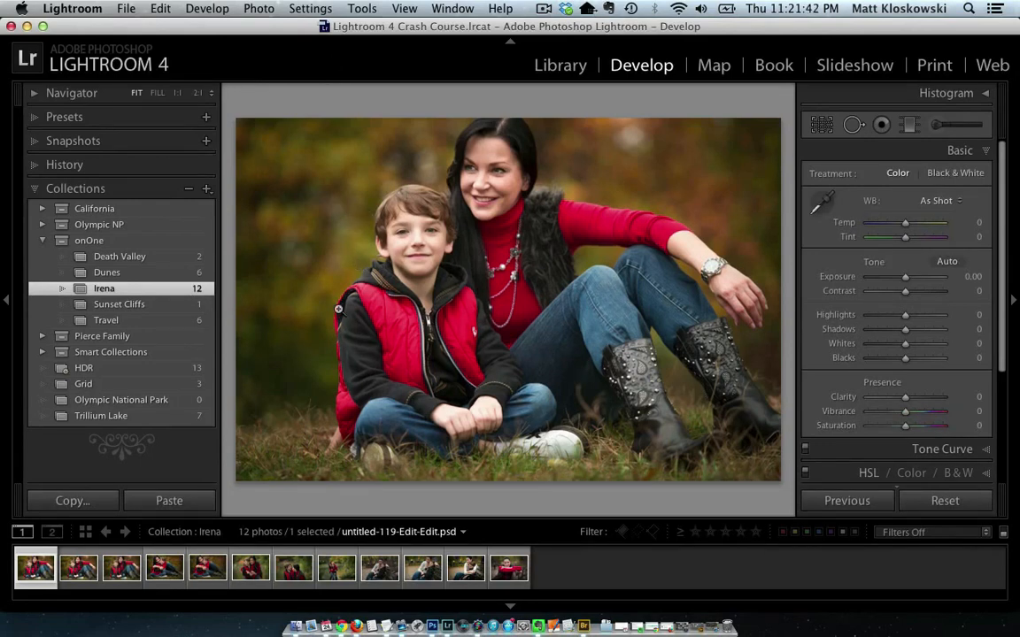
Reset the Develop adjustments of untitled-119-Edit.psd and return to the retouched copy untitled-119-Edit-Edit.psd
key("Right")
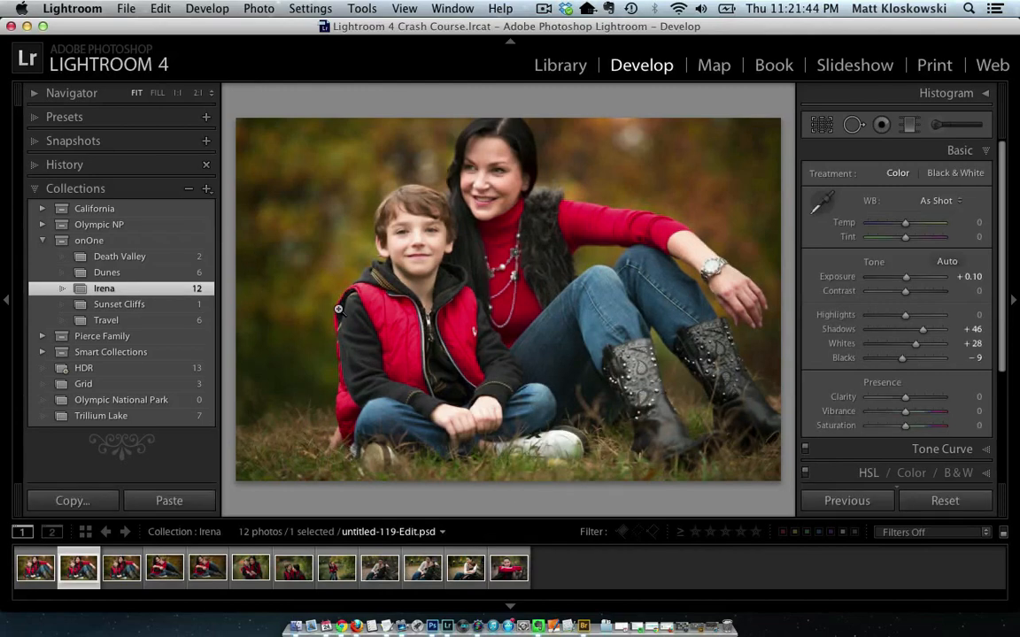
left_click(945, 501)
key("Left")
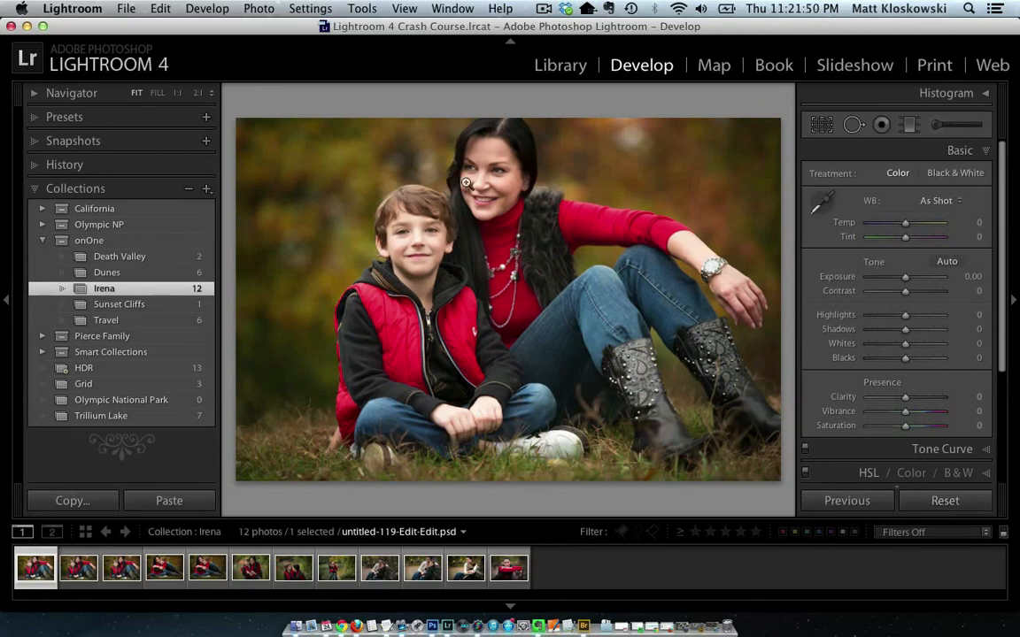
Compare the woman's eyes and skin at 1:1 between the retouched copy and the original photo
left_click_drag(420, 164, 424, 405)
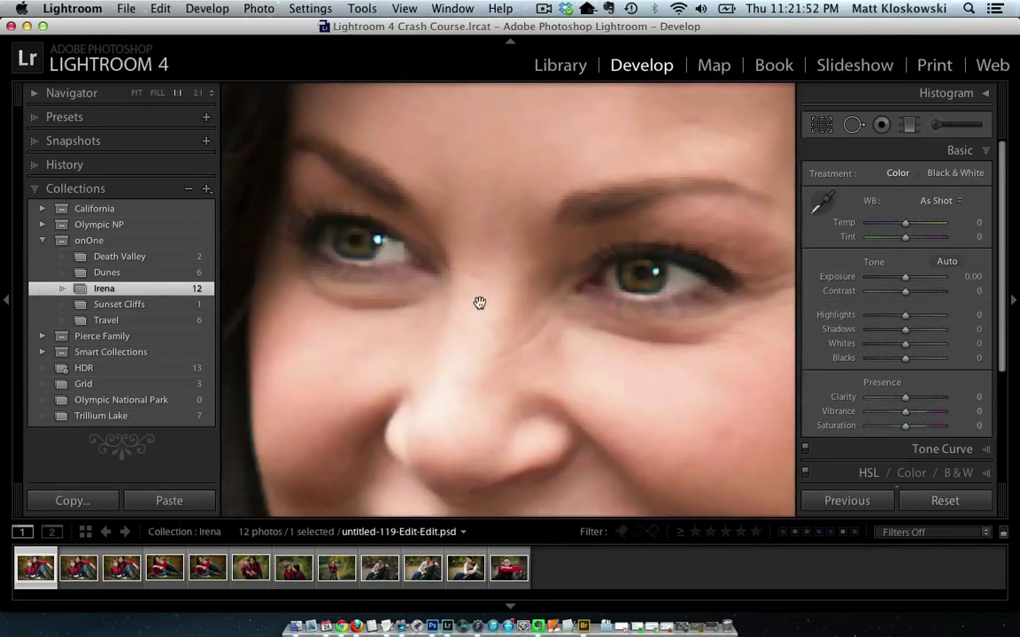
key("Right")
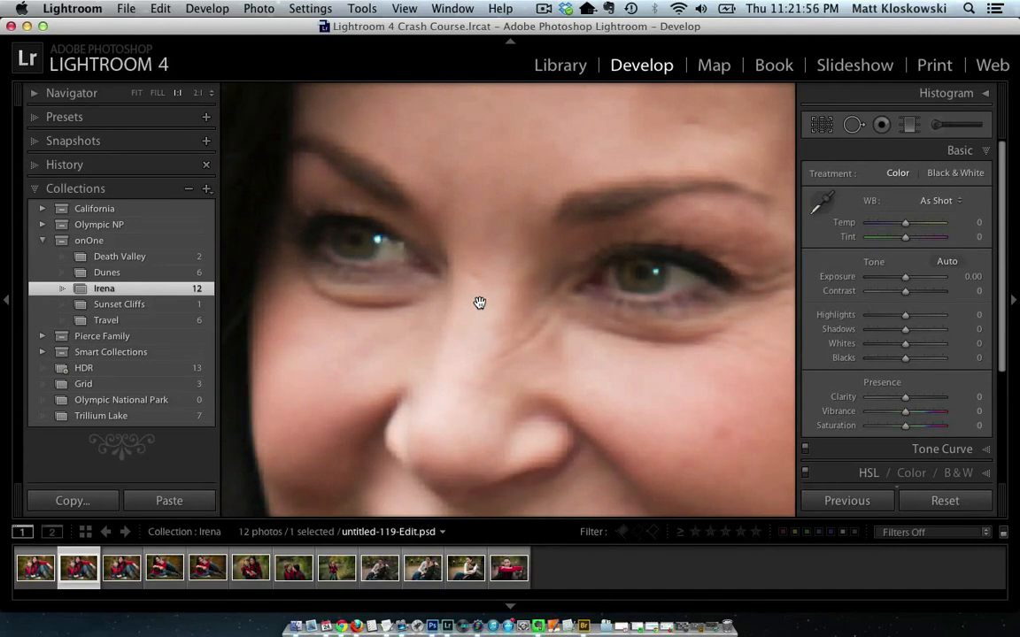
key("Left")
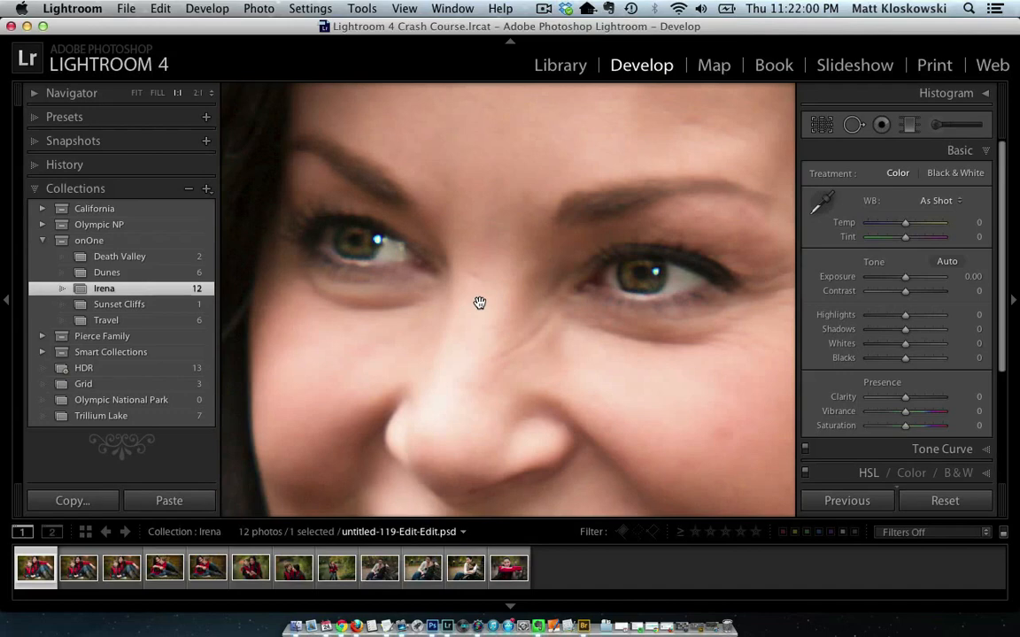
key("z")
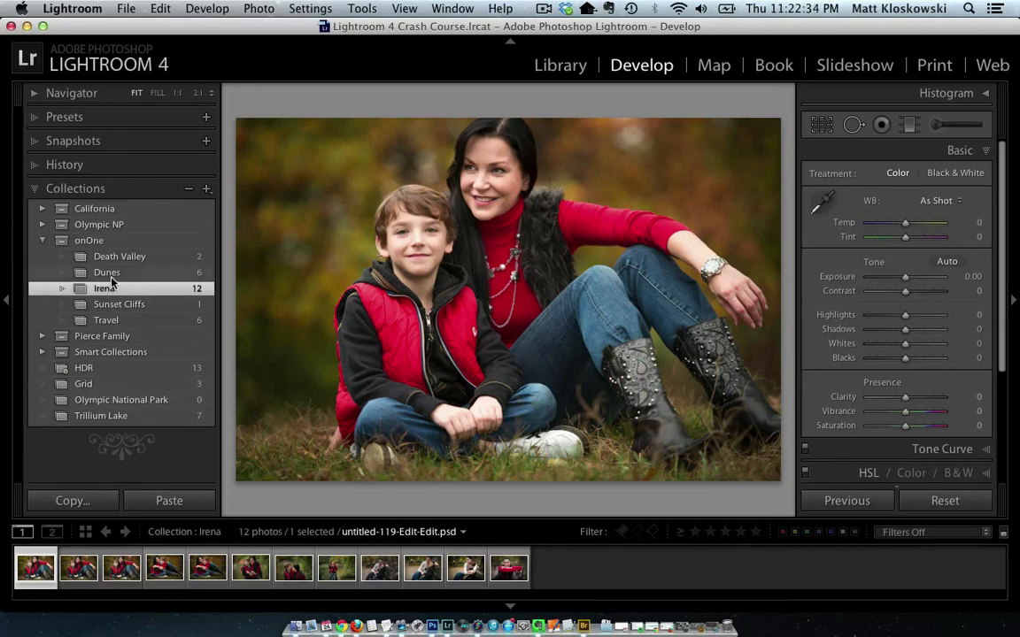
Review the export destinations offered for the retouched family portrait and leave the export settings without exporting
left_click(126, 8)
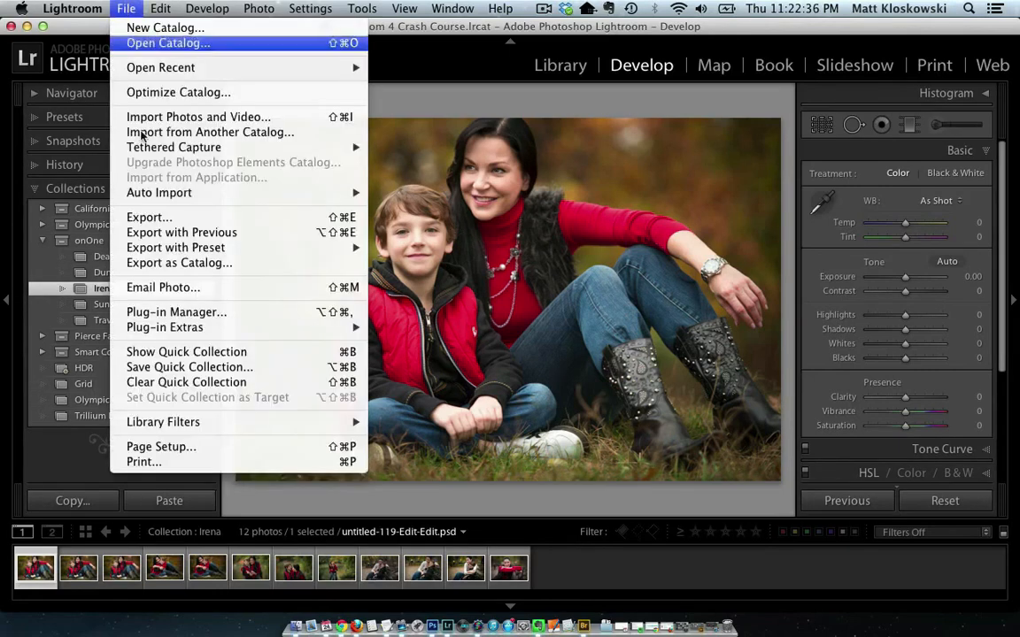
left_click(159, 220)
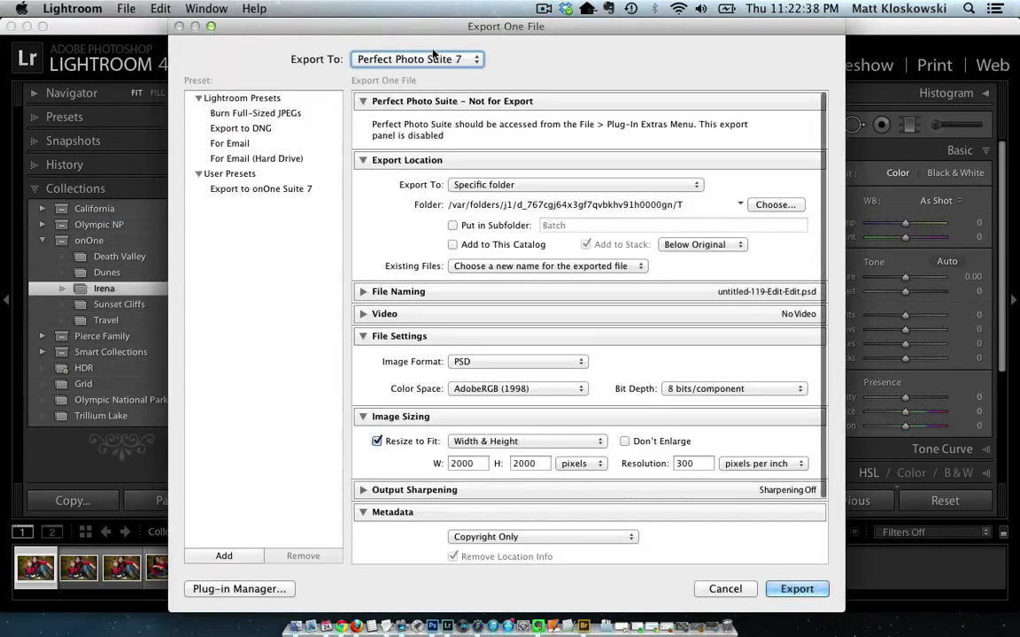
left_click(435, 59)
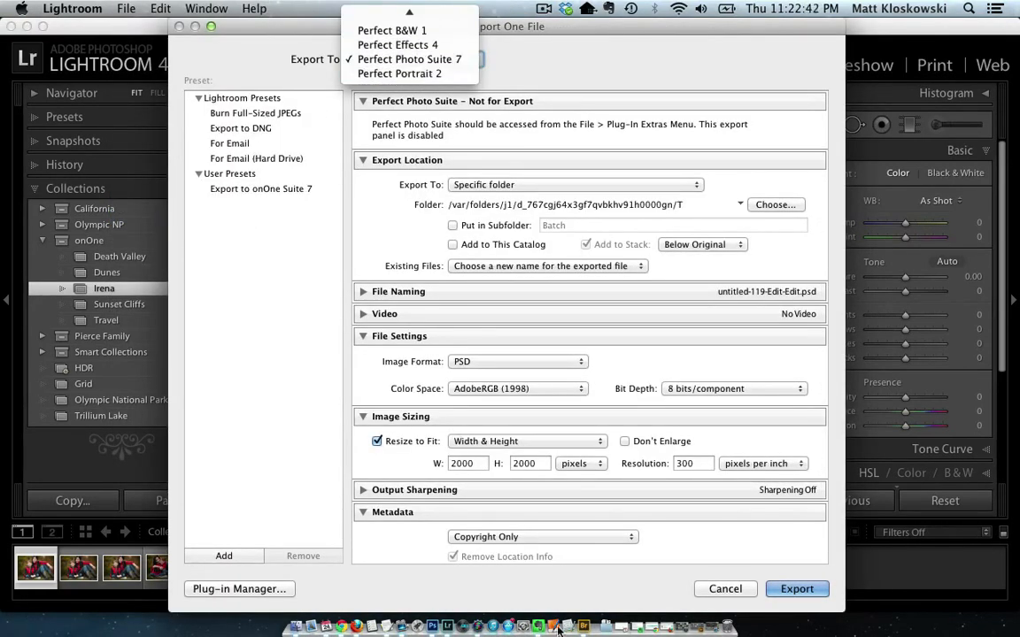
left_click(733, 593)
left_click(726, 591)
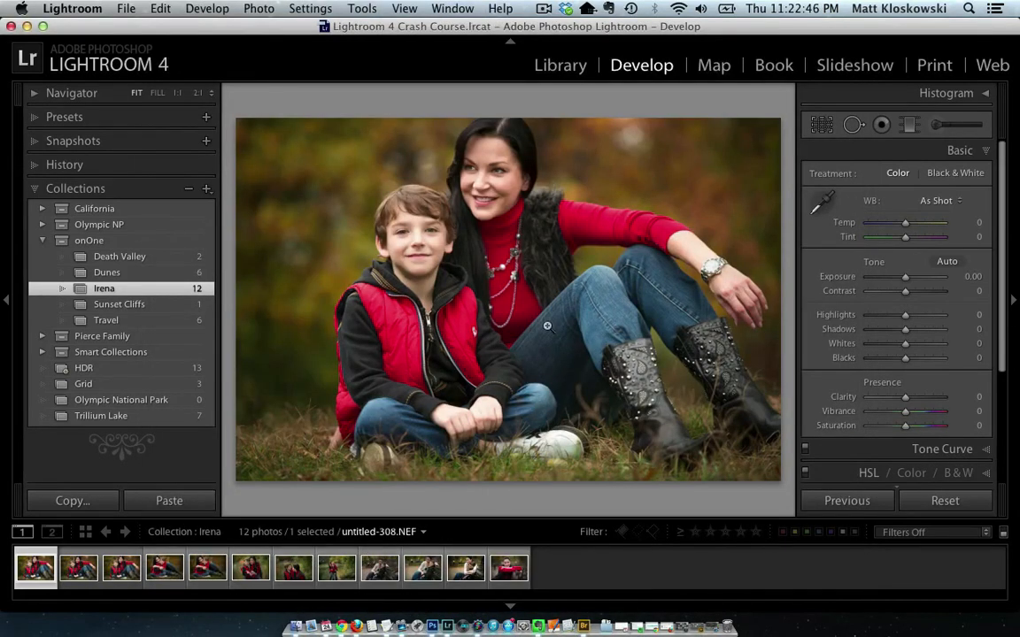
Open the Dunes collection and look through its photos one after another
left_click(146, 273)
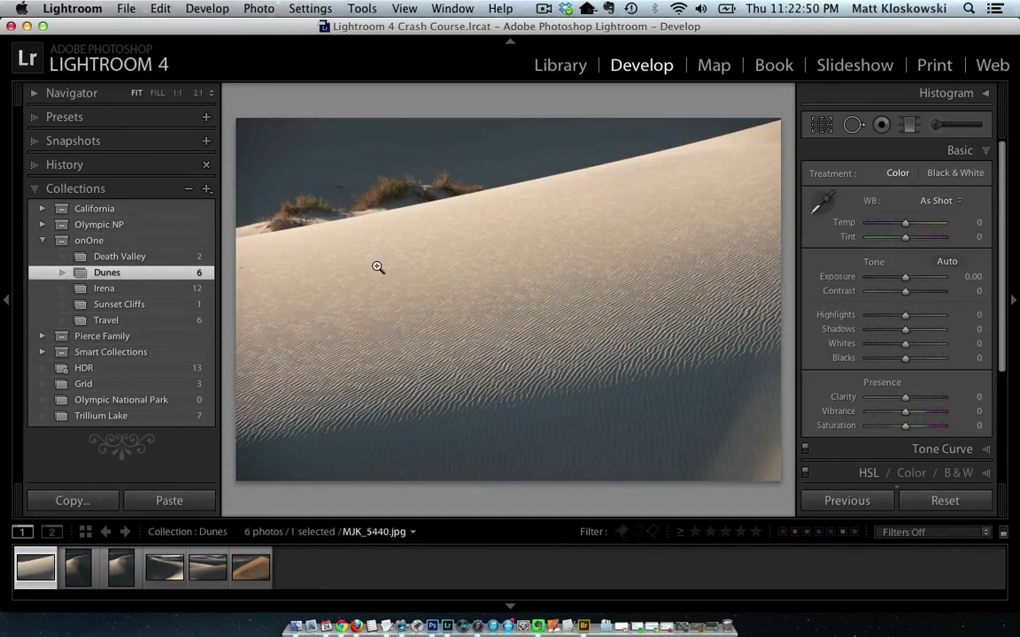
key("Right")
key("Right")
key("Right")
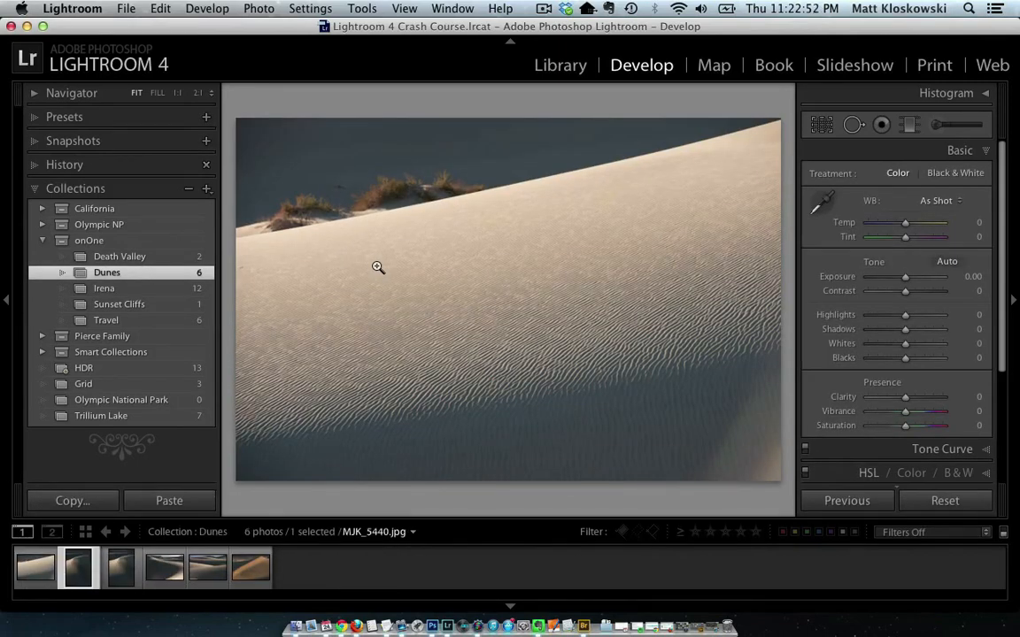
key("Right")
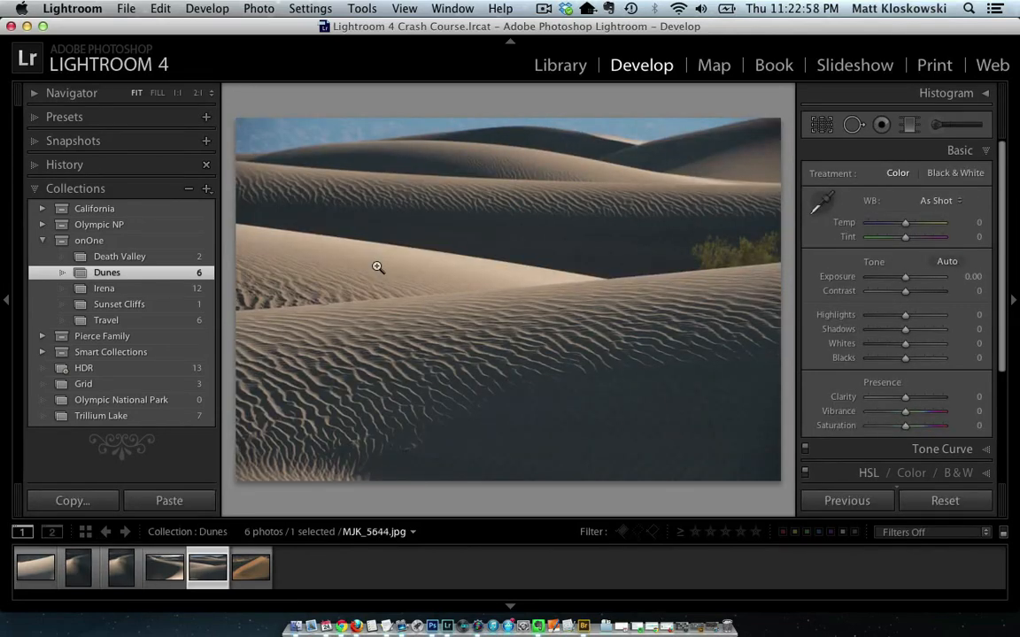
key("Right")
key("Left")
key("Left")
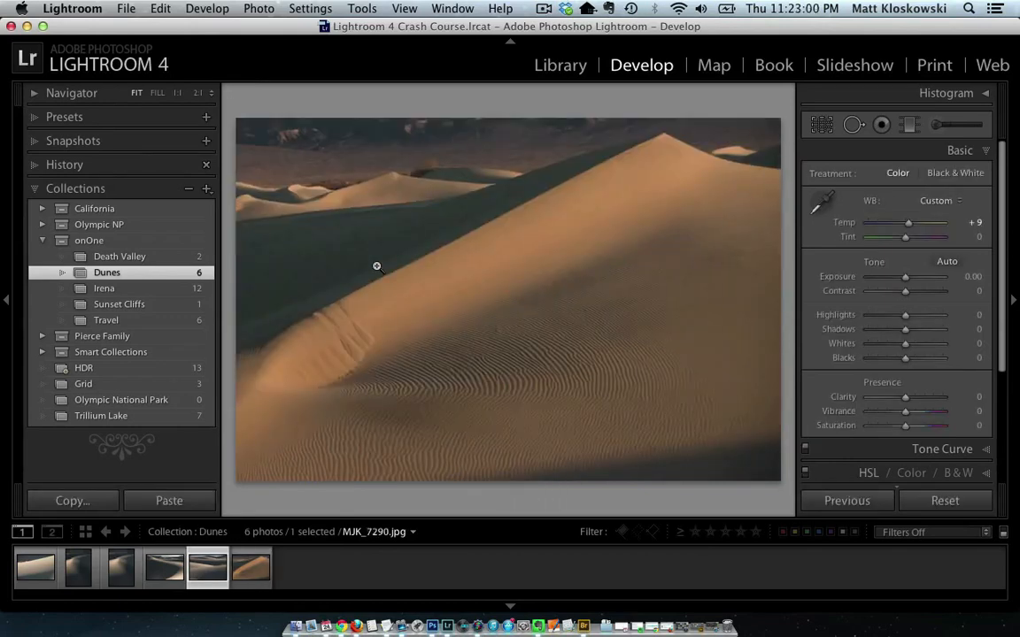
key("Left")
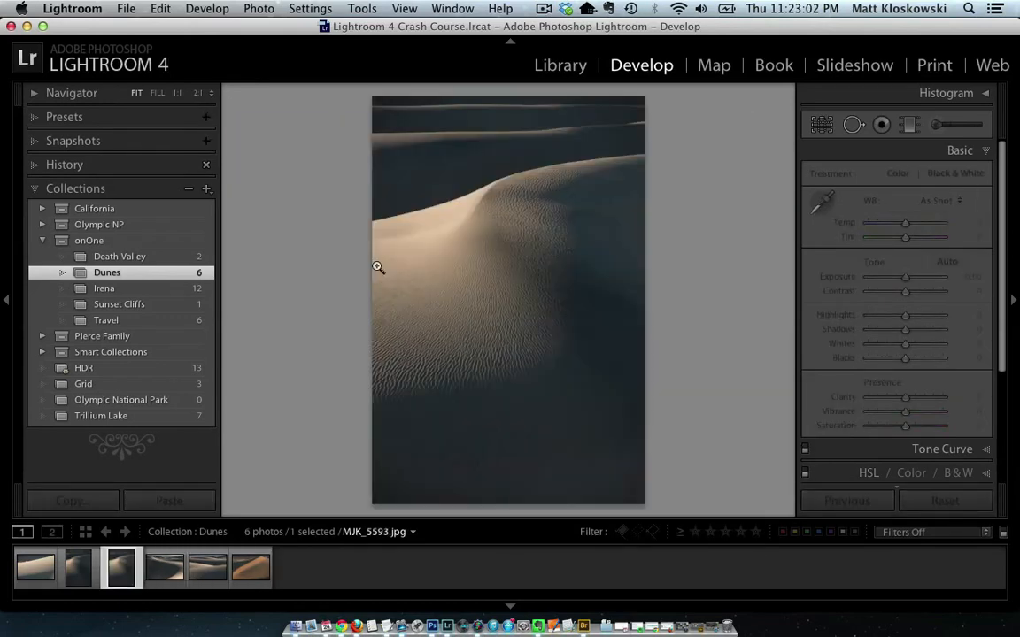
key("Left")
key("Left")
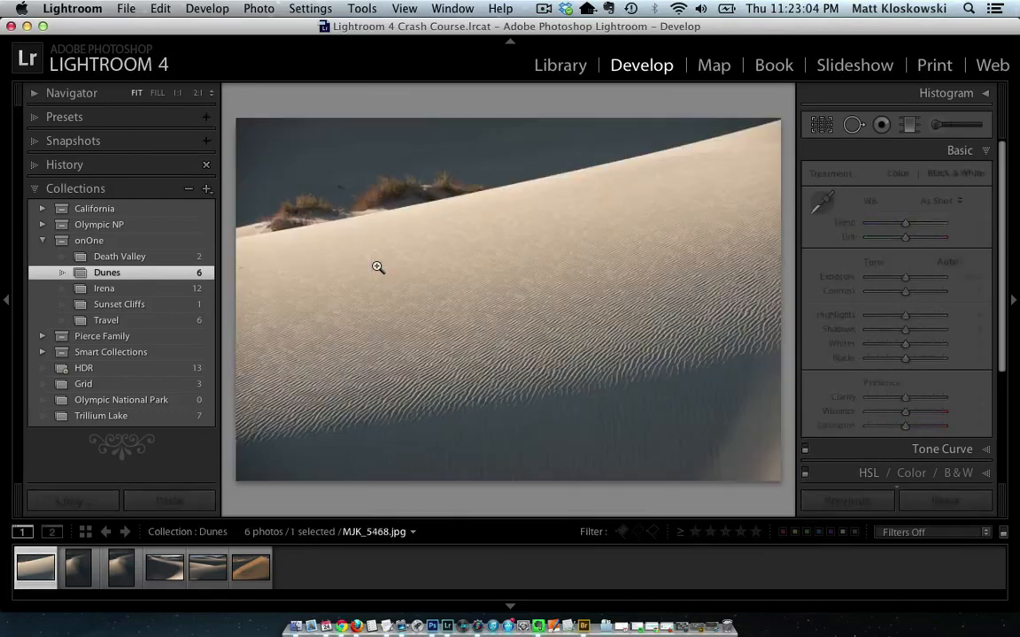
key("Right")
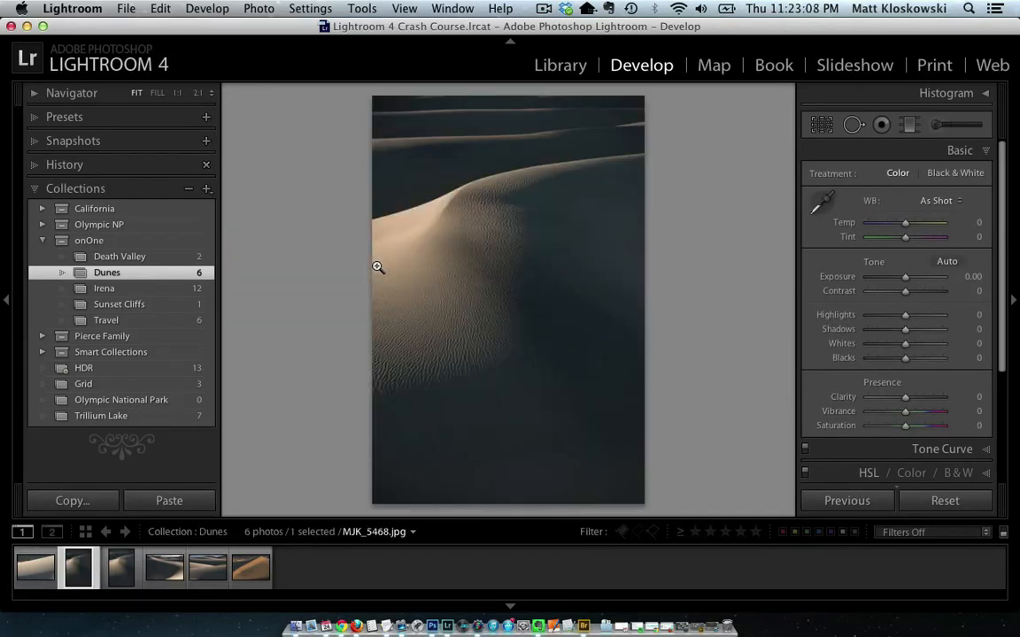
key("Right")
key("Right")
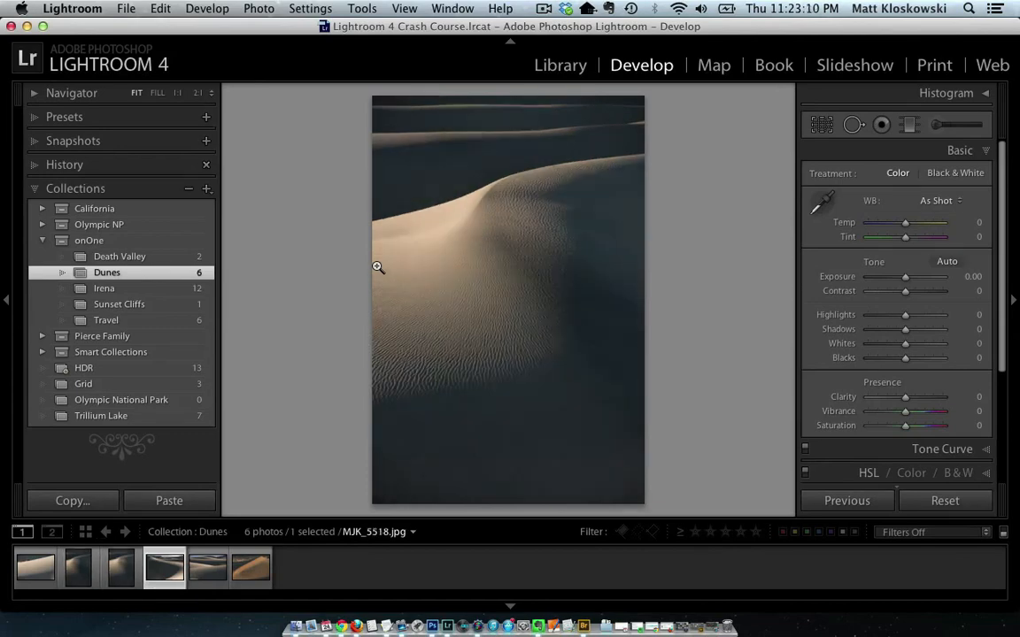
key("Left")
key("Left")
key("Left")
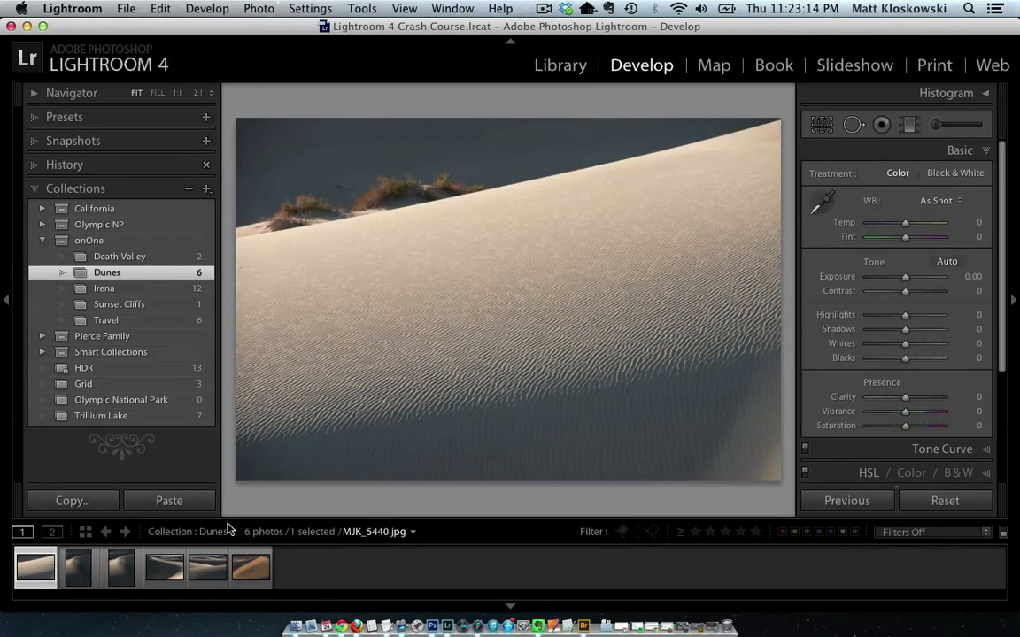
Crop the strip of sky off the upper edge of the dune photo MJK_5644.jpg
left_click(207, 567)
key("c")
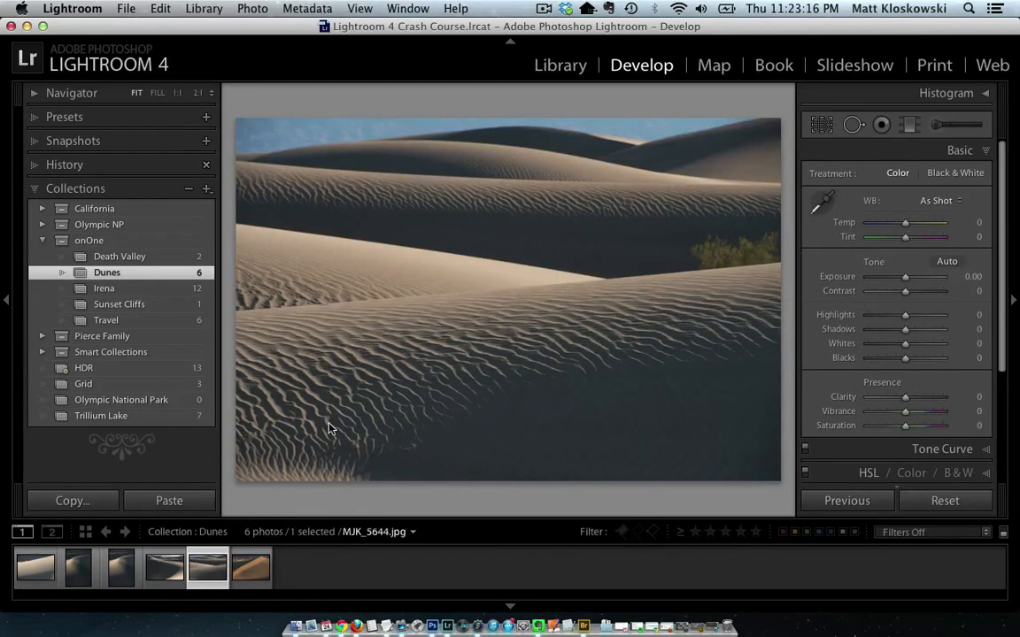
double_click(387, 354)
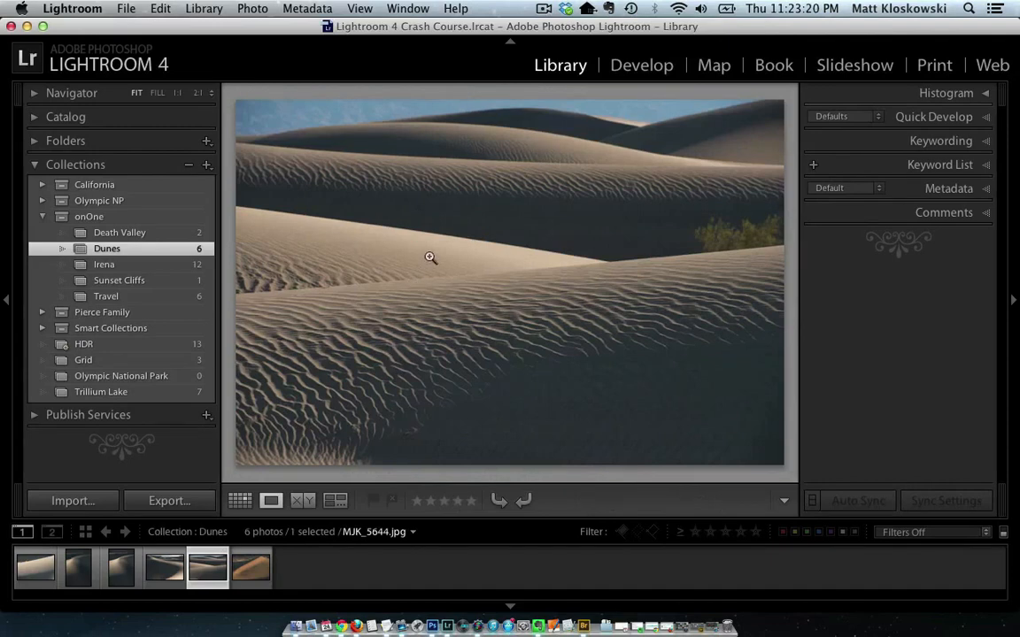
key("r")
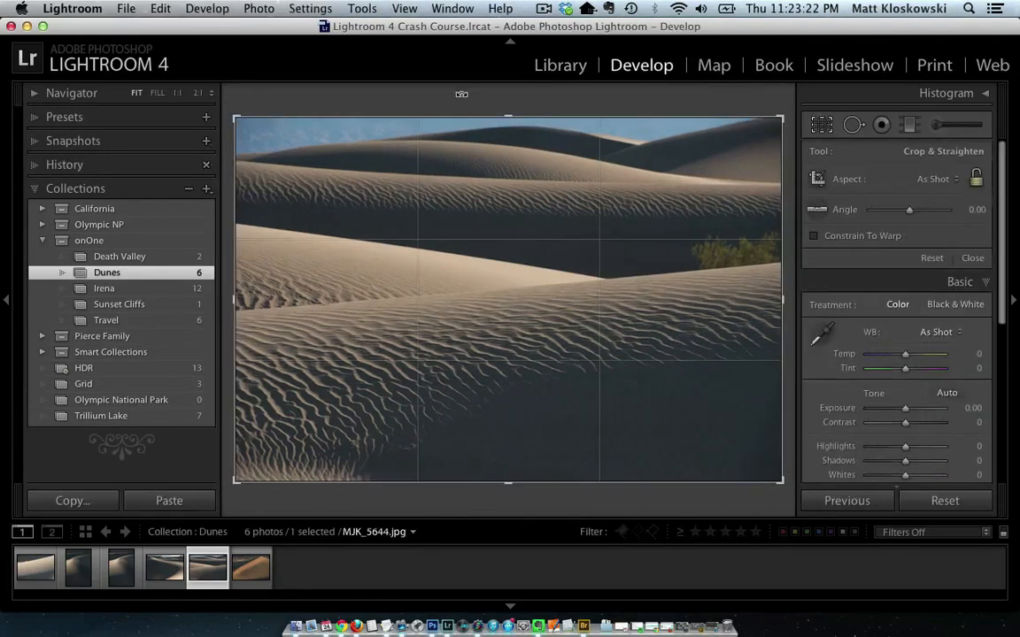
left_click_drag(504, 112, 507, 131)
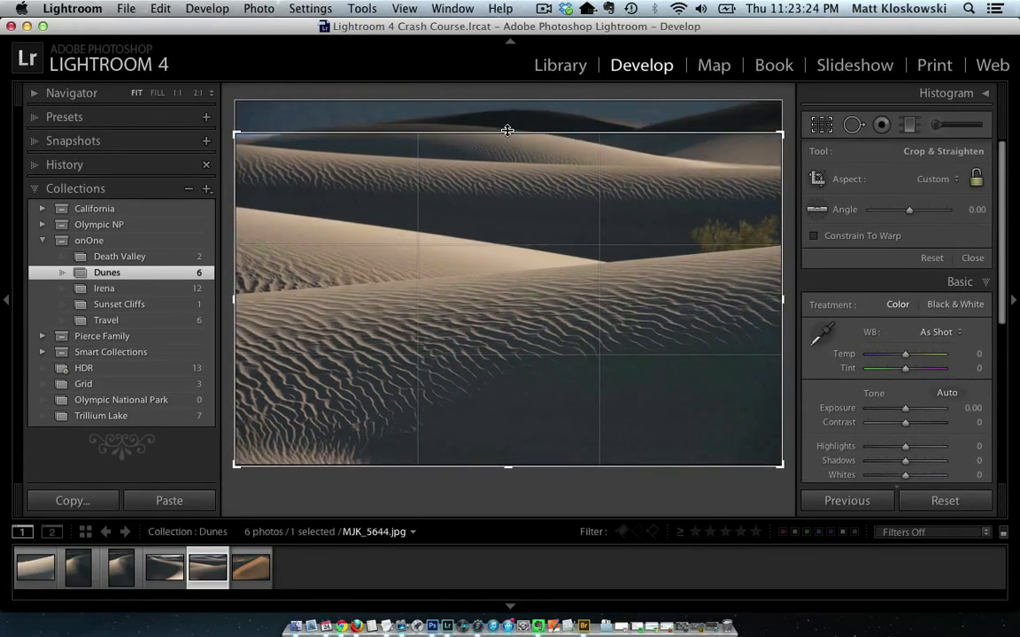
key("Return")
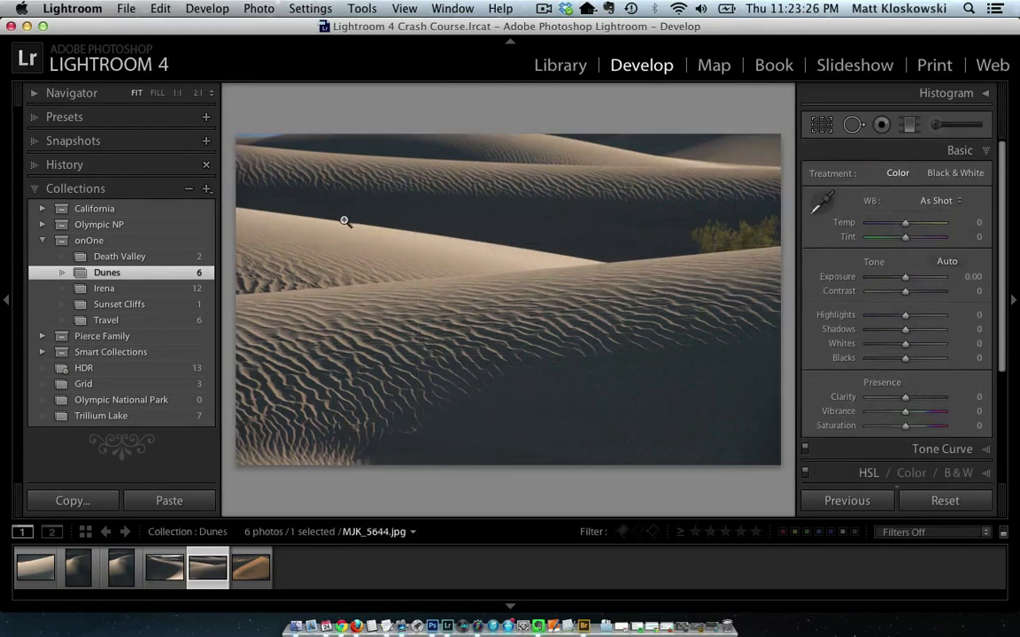
Crop the sky off the upper edge of the dune photo MJK_5593.jpg
left_click(252, 568)
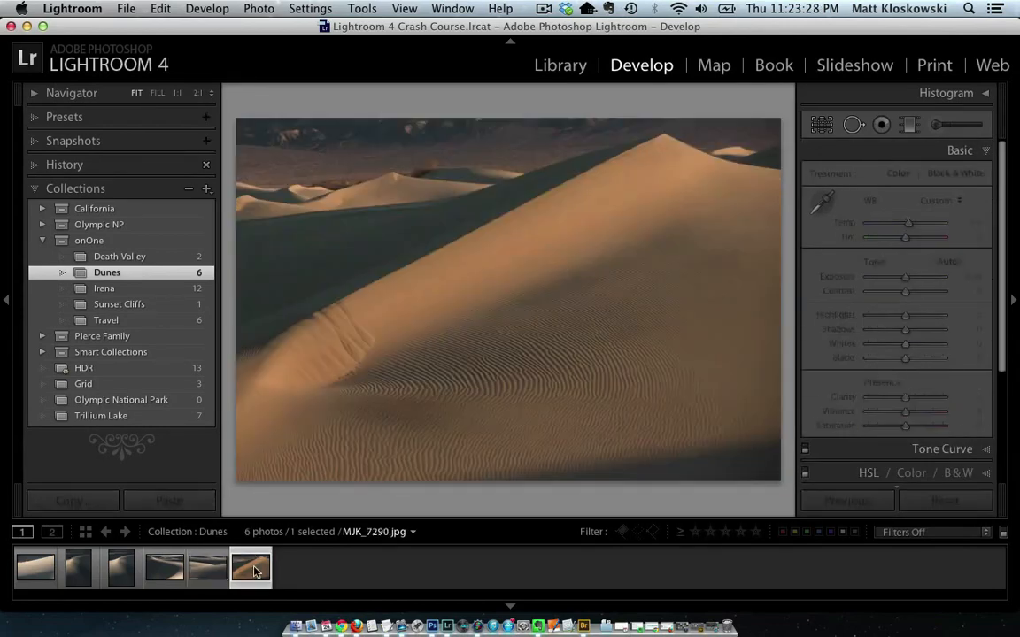
left_click(163, 569)
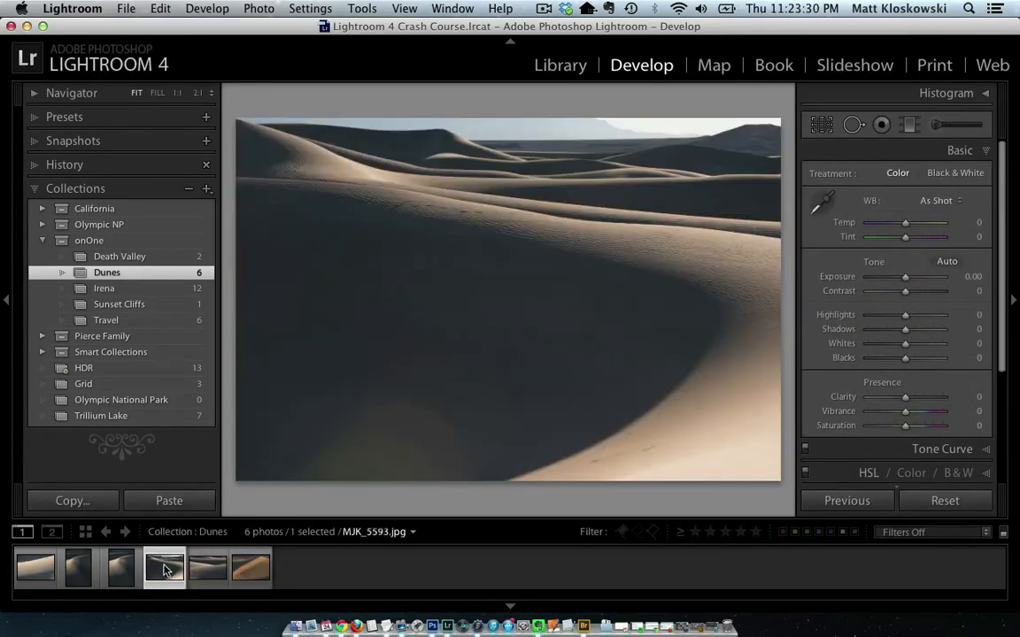
key("r")
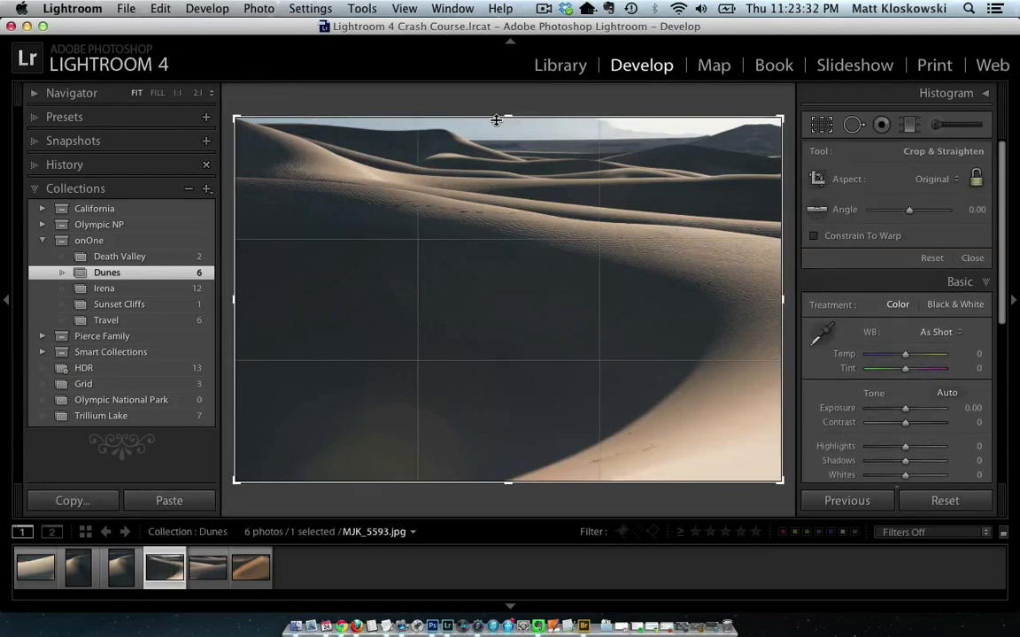
left_click_drag(501, 118, 502, 134)
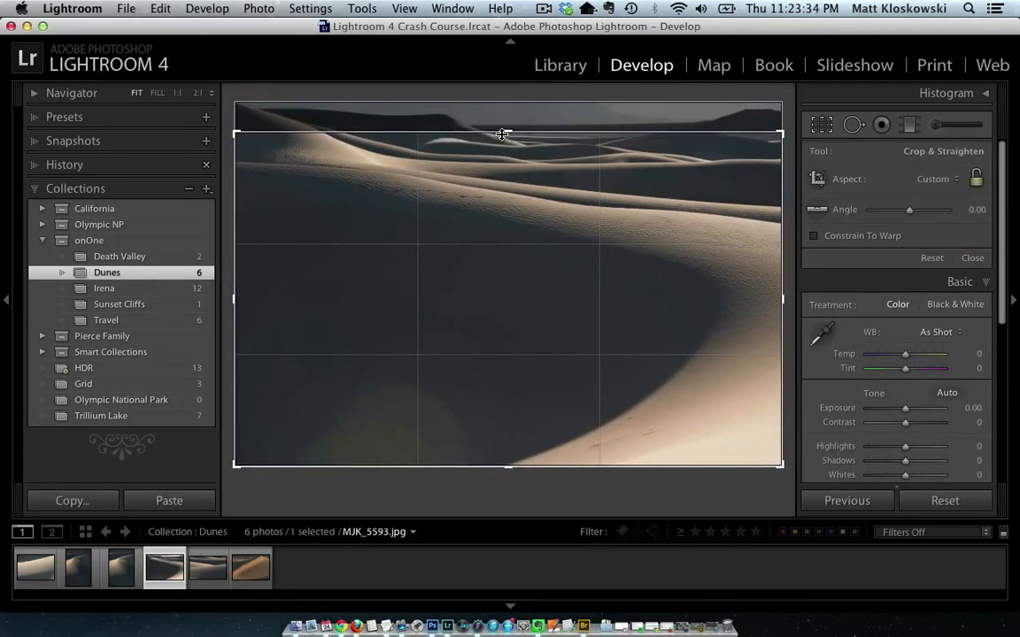
key("r")
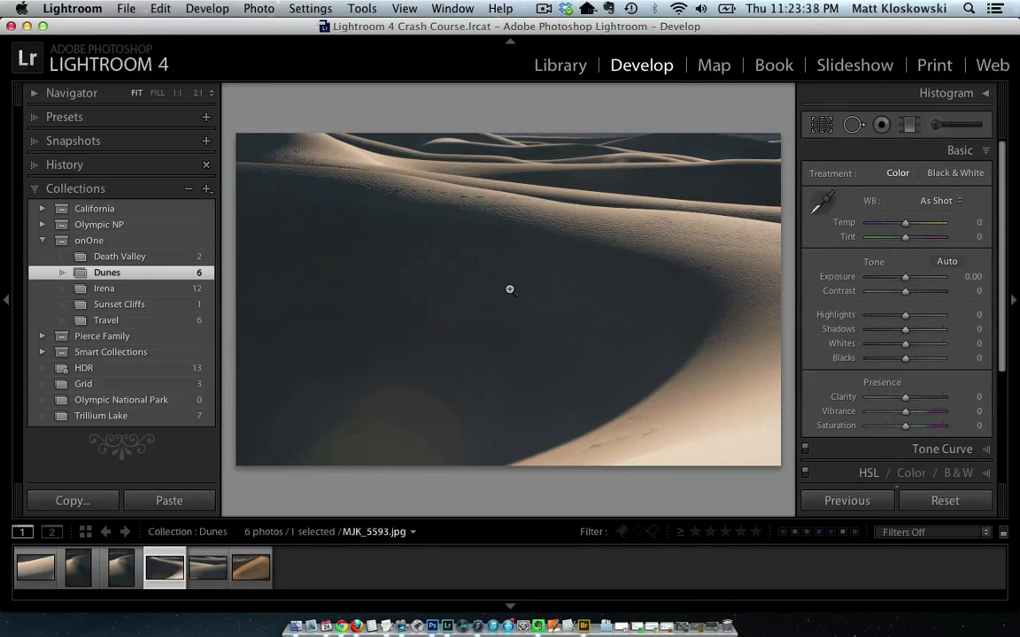
Select all photos in the Dunes collection and set their export destination to Perfect B&W 1
key("super+a")
left_click(116, 9)
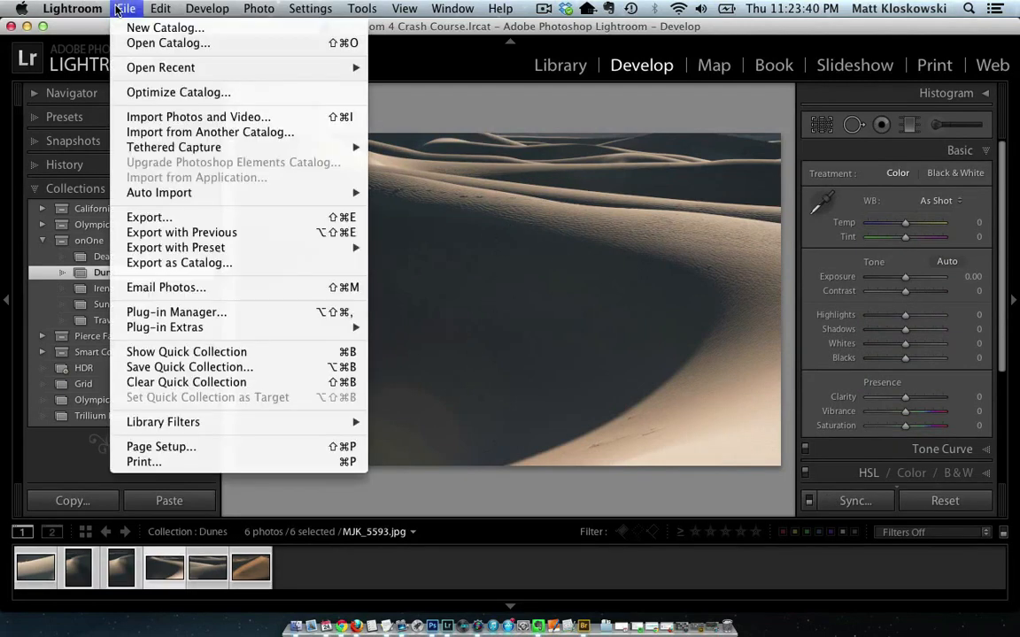
left_click(187, 218)
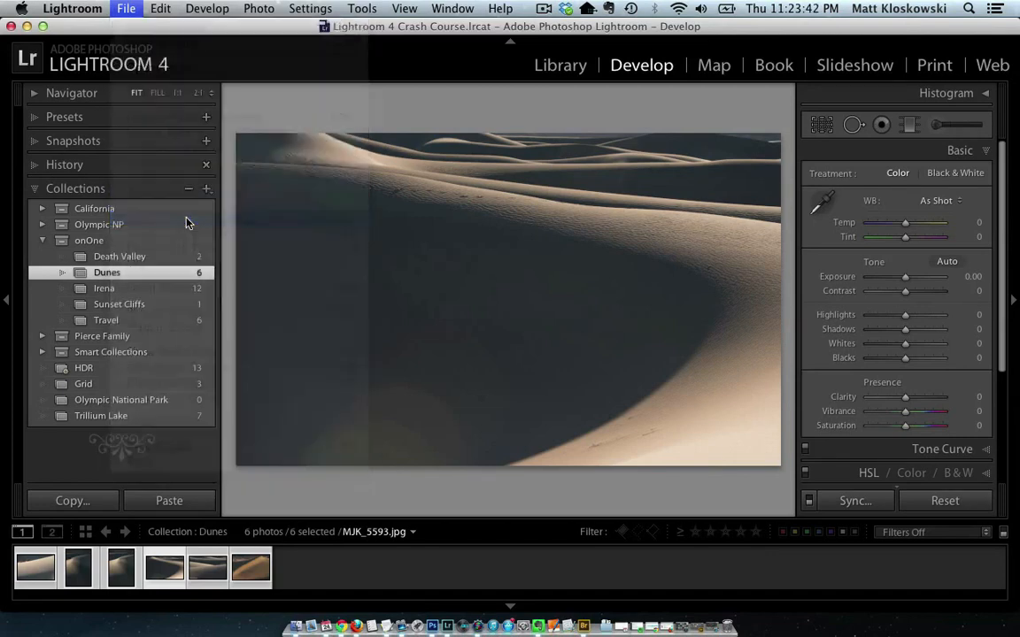
left_click(457, 60)
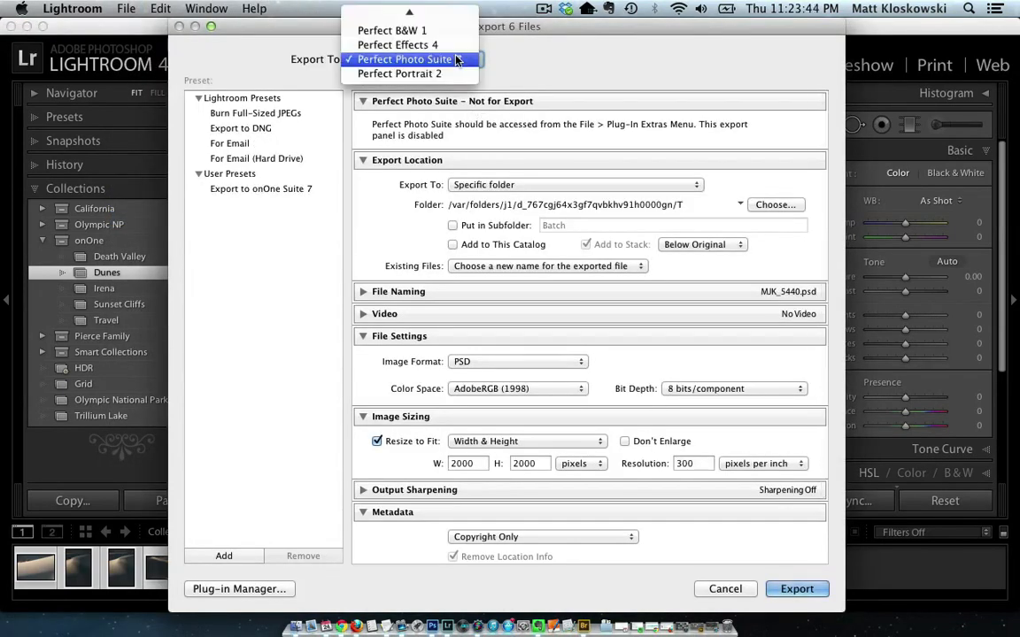
left_click(408, 30)
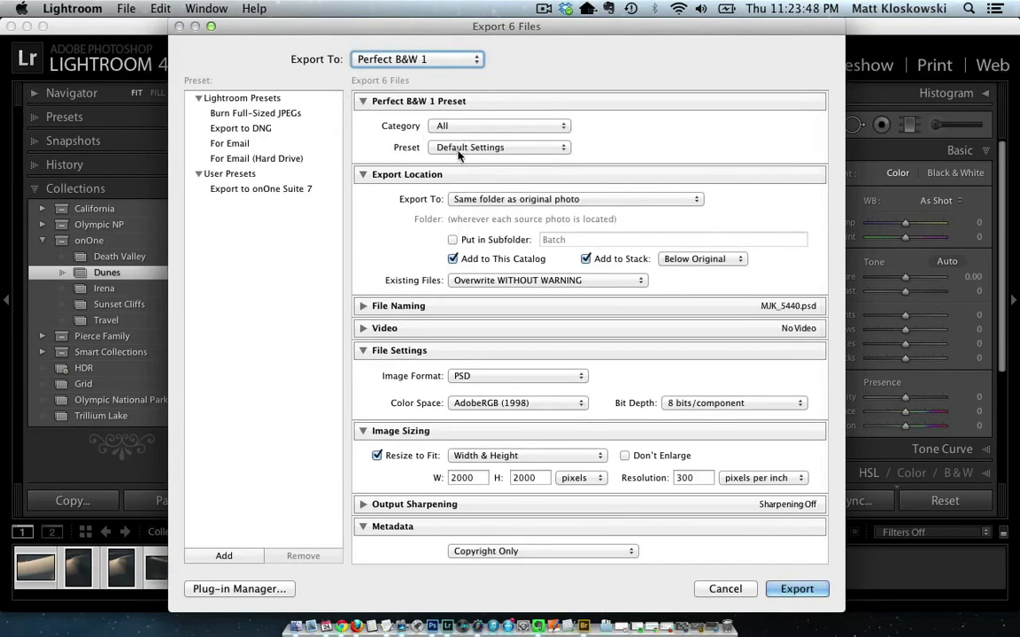
Set the Perfect B&W 1 preset category to Basic Fundamentals with the Default Settings preset
left_click(461, 127)
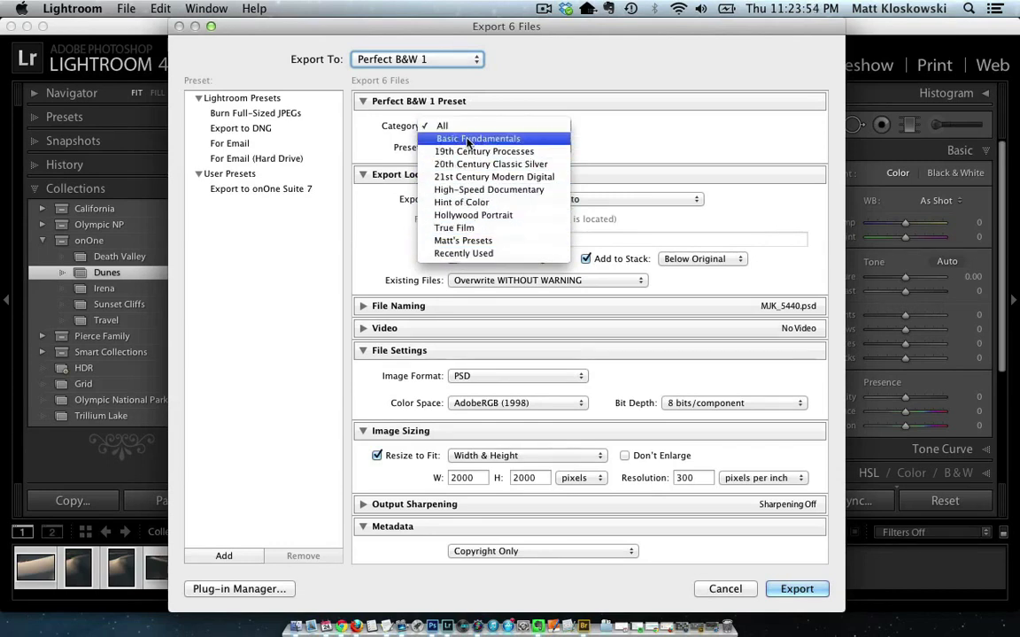
left_click(469, 140)
left_click(473, 148)
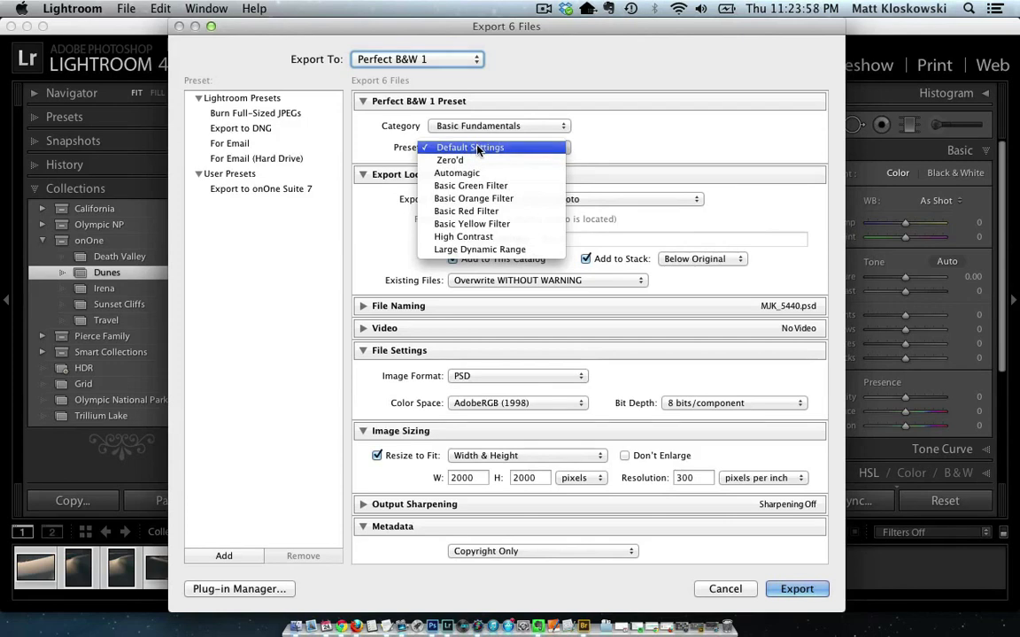
left_click(479, 149)
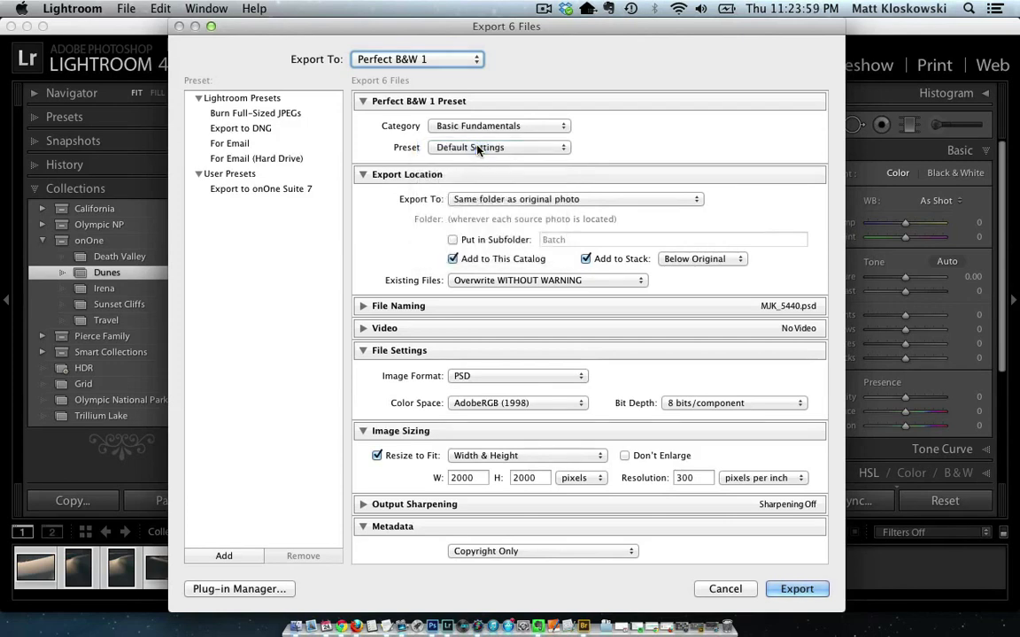
Put the exported files in the Batch subfolder, keep PSD as the image format, and export the selected photos
left_click(518, 239)
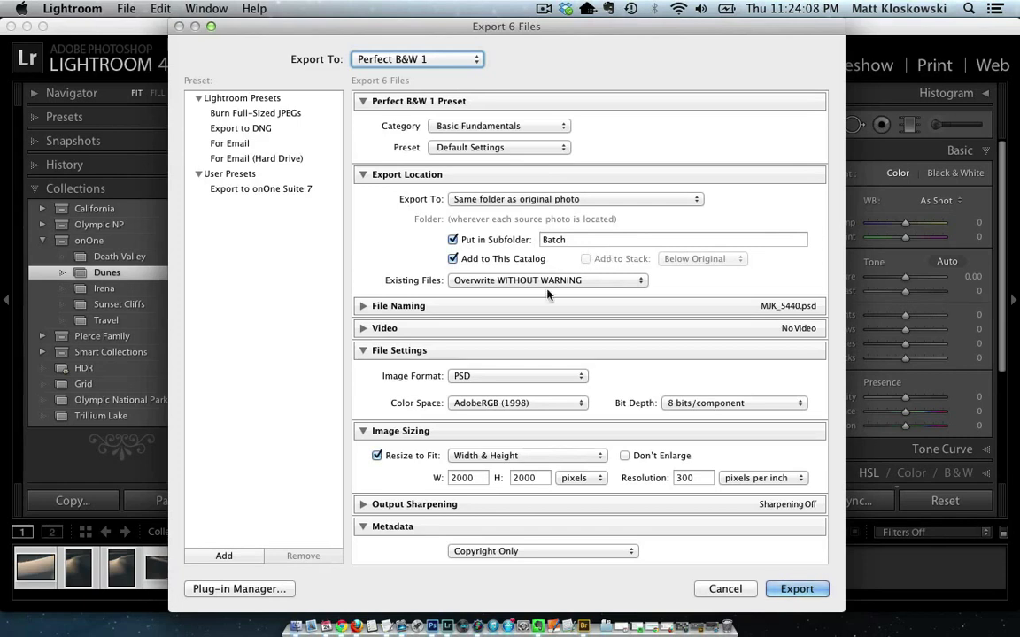
scroll(547, 294, "down", 2)
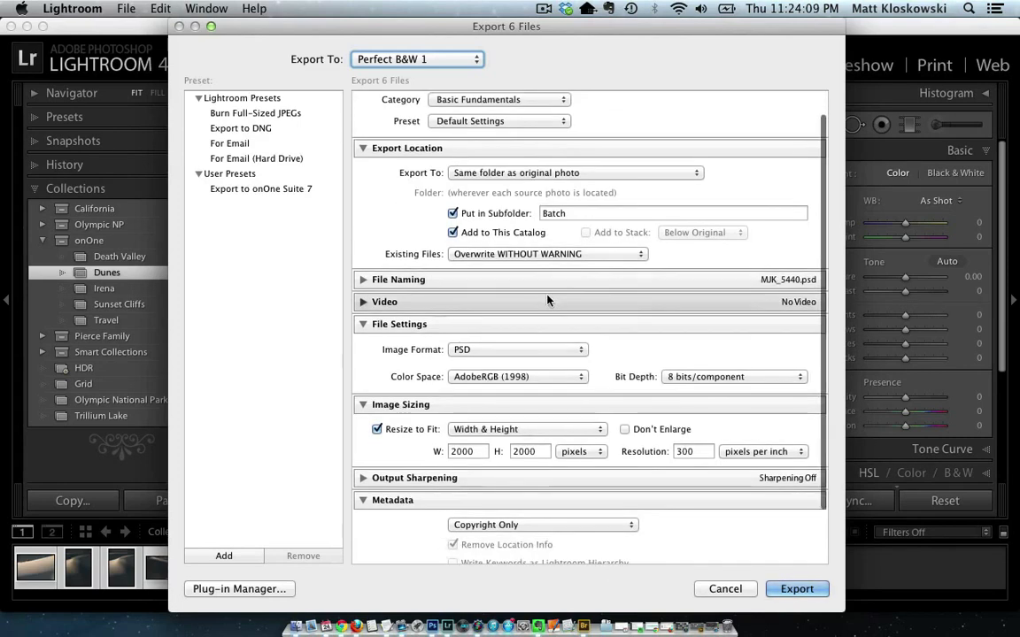
left_click(484, 354)
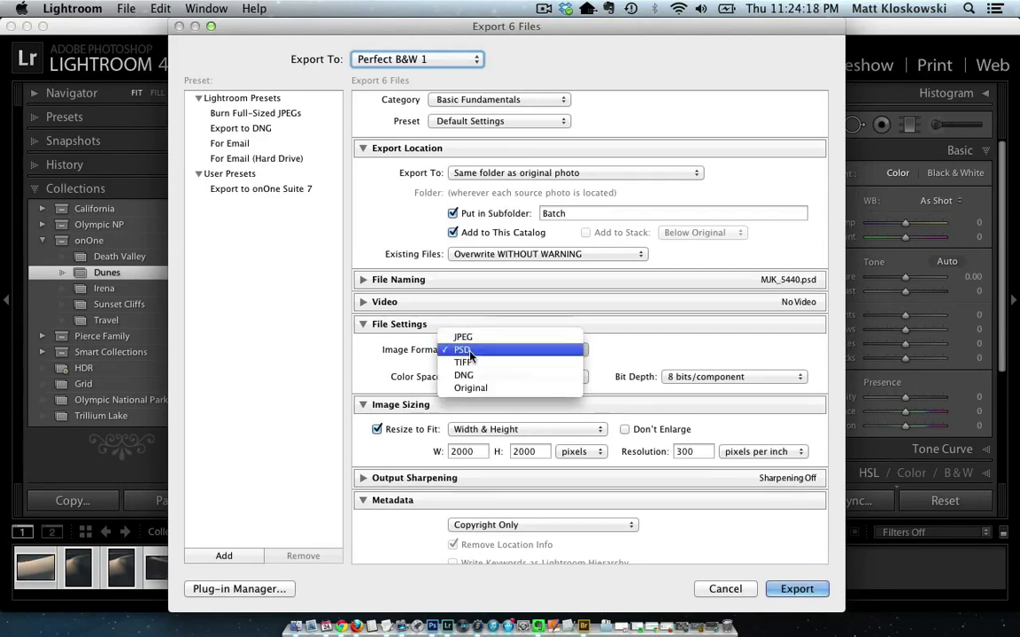
left_click(471, 354)
scroll(545, 375, "down", 3)
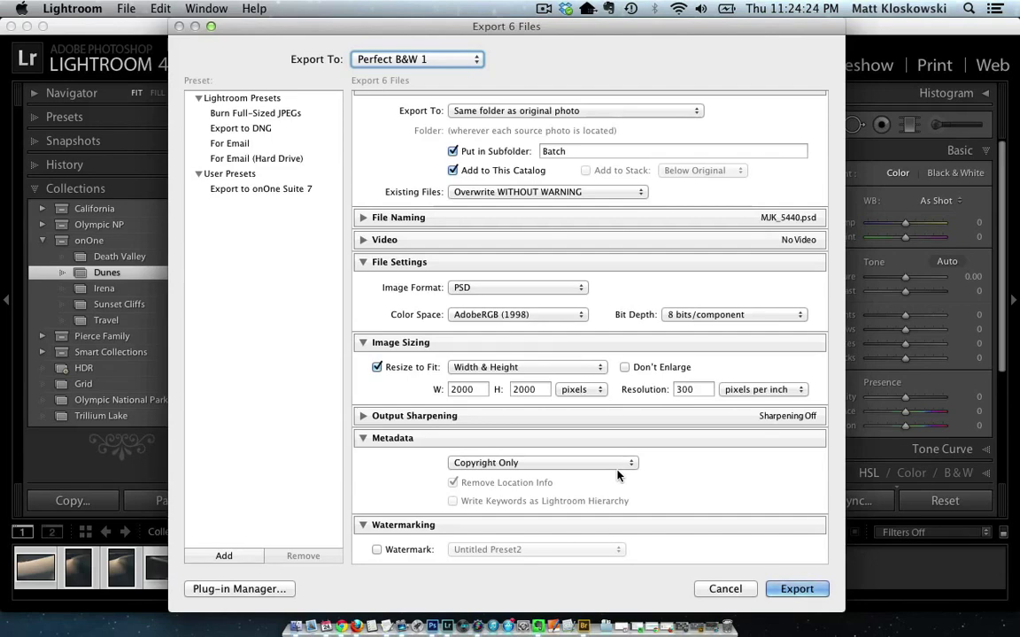
left_click(793, 588)
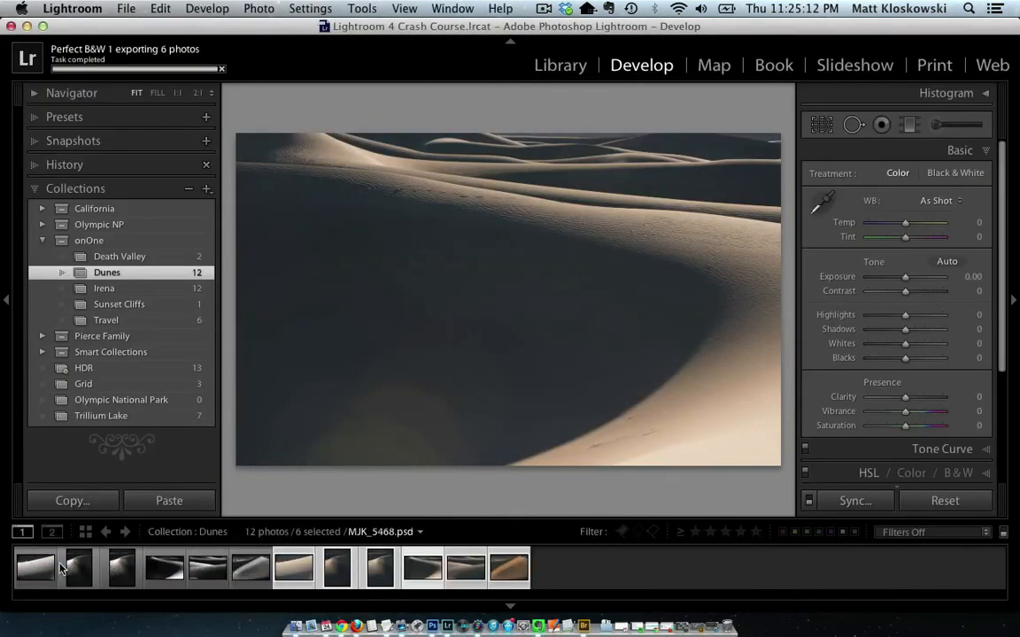
Show the black-and-white dune photo MJK_5440.psd enlarged with all panels hidden and Lights Out on, and advance to the next photo
left_click(37, 569)
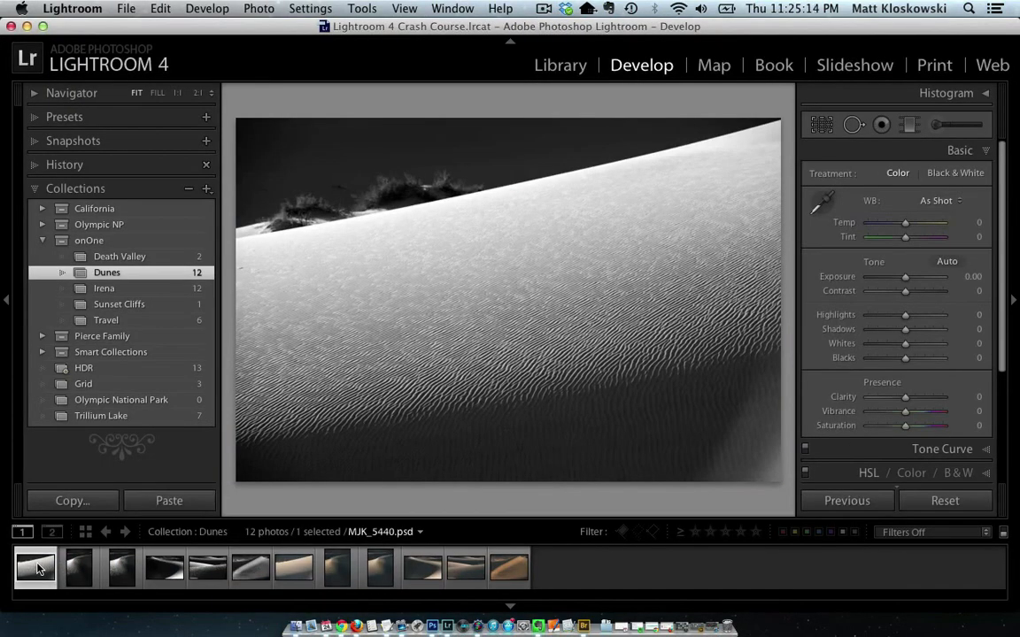
key("shift+Tab")
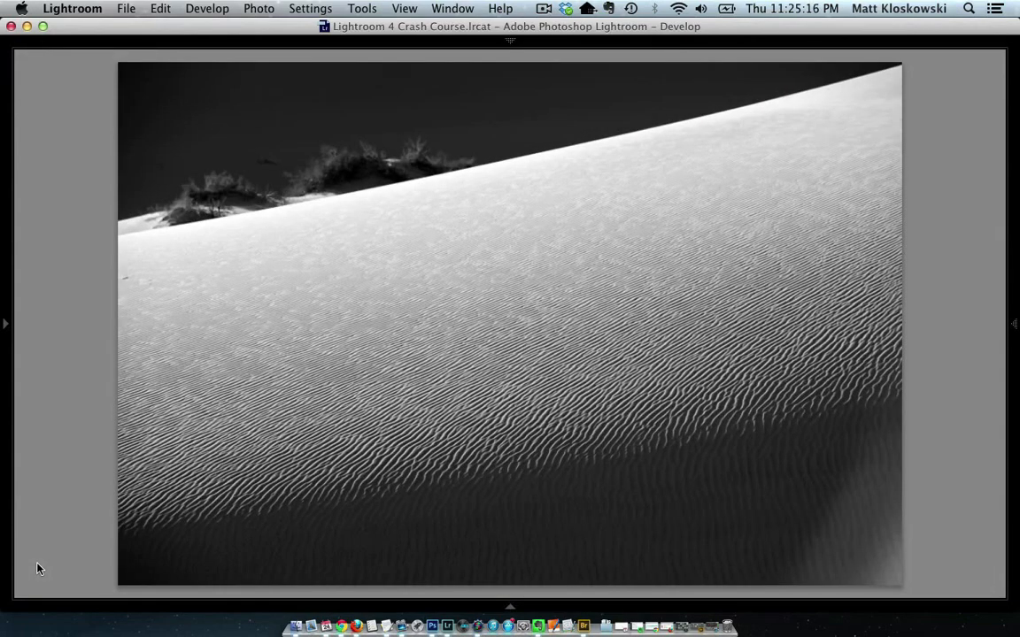
key("l")
key("l")
key("Right")
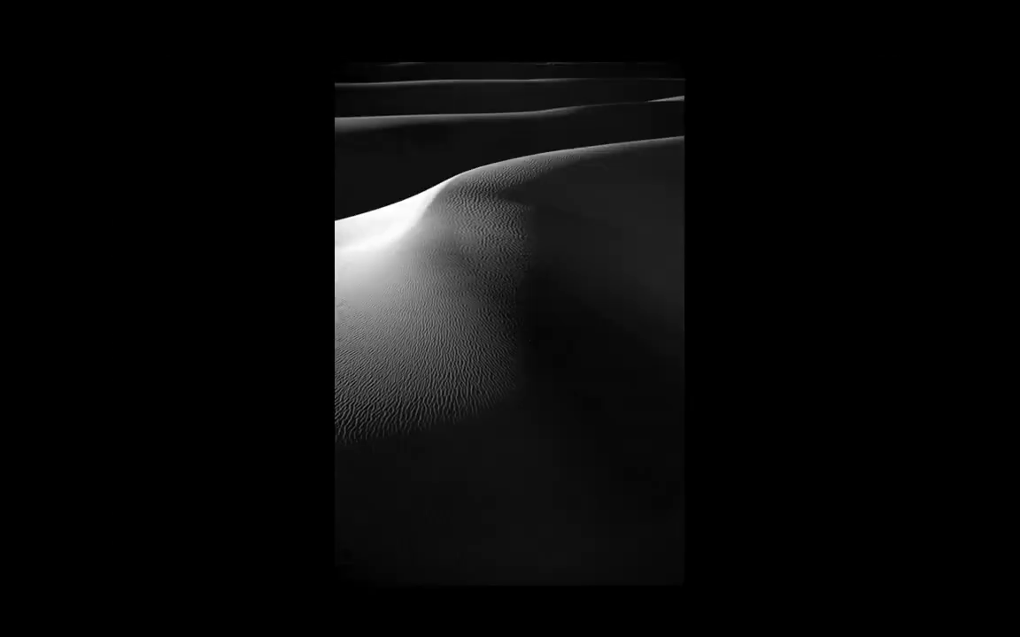
Review the batch-converted black-and-white dune photos one after another in the Lights Out view, comparing neighbouring shots
key("Right")
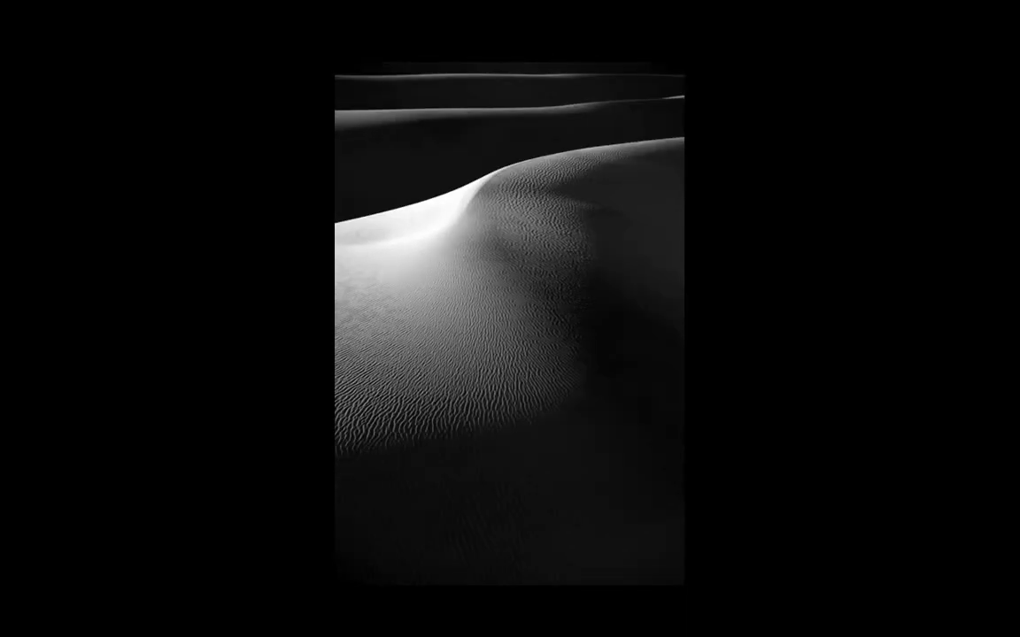
key("Right")
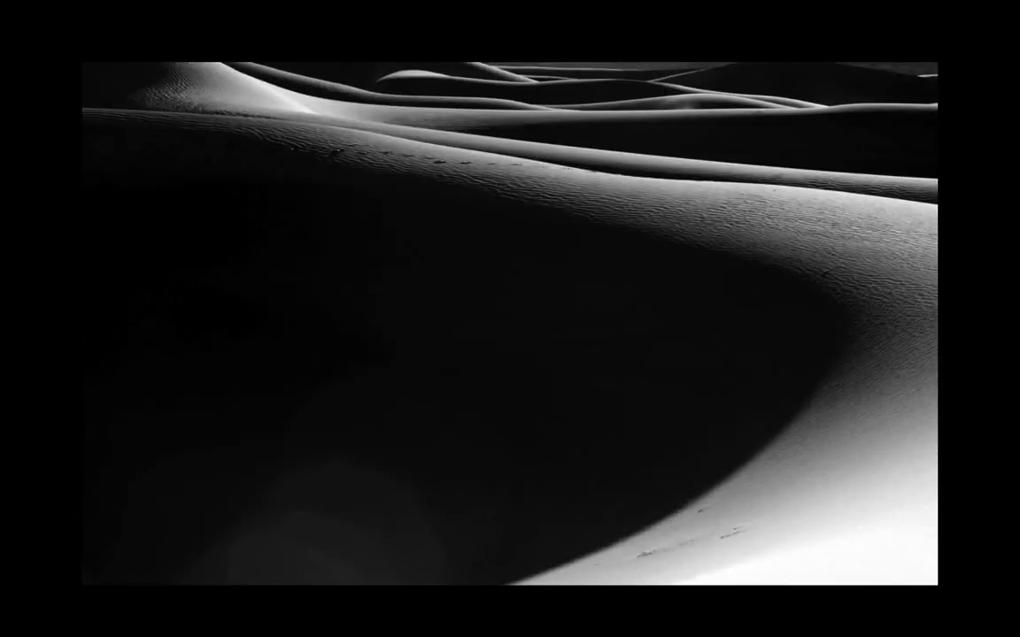
key("Right")
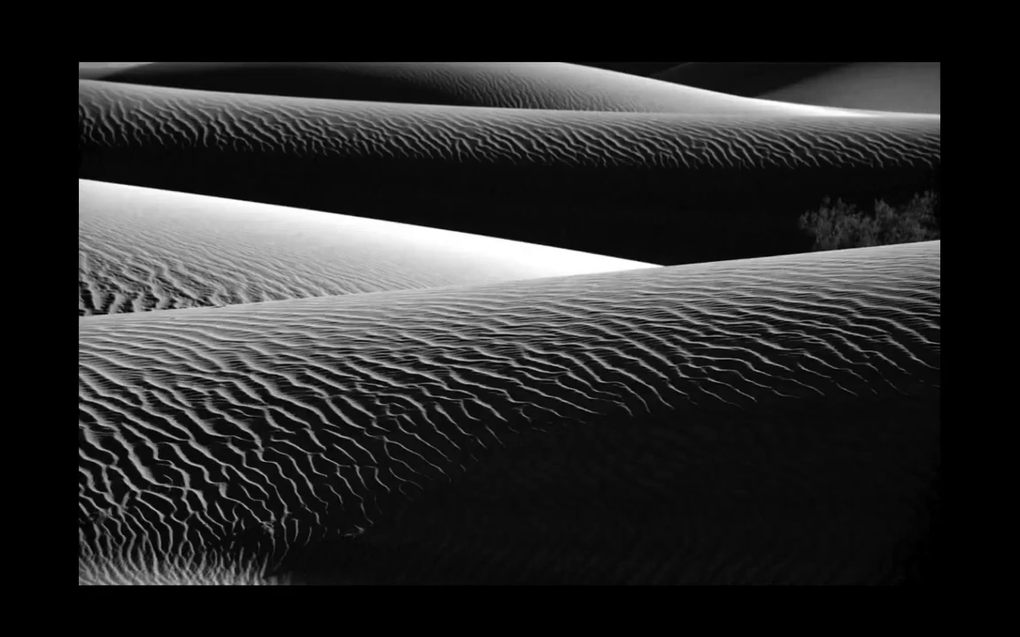
key("Right")
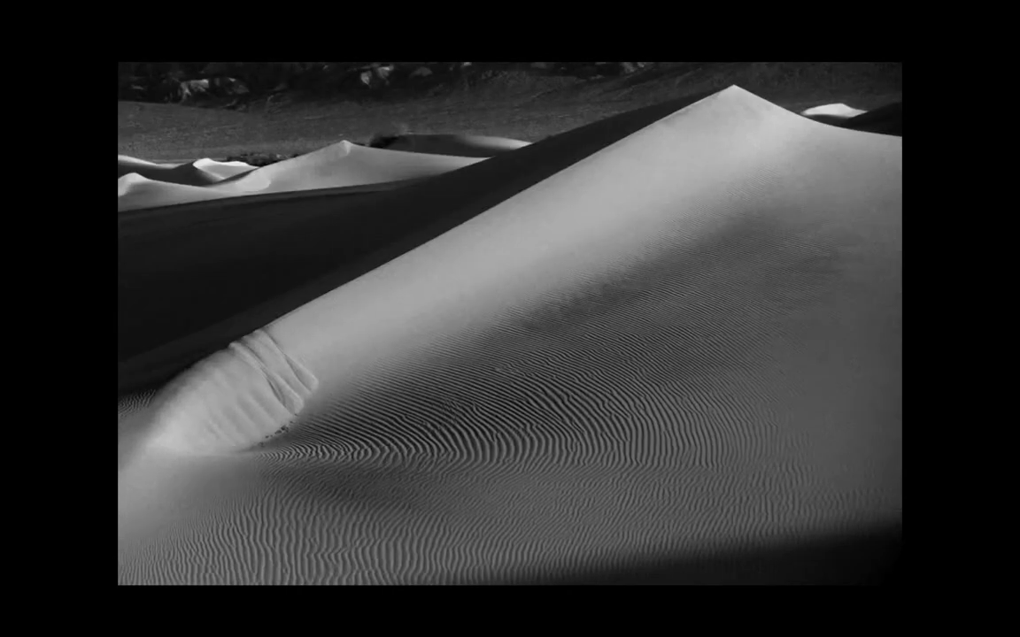
key("Right")
key("Left")
key("Right")
key("Right")
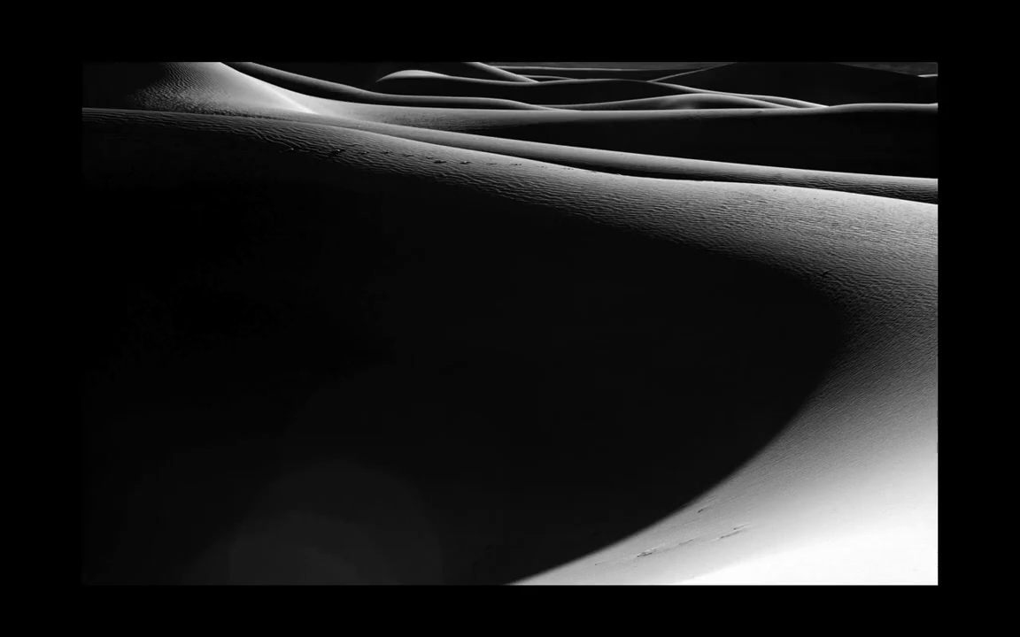
key("Right")
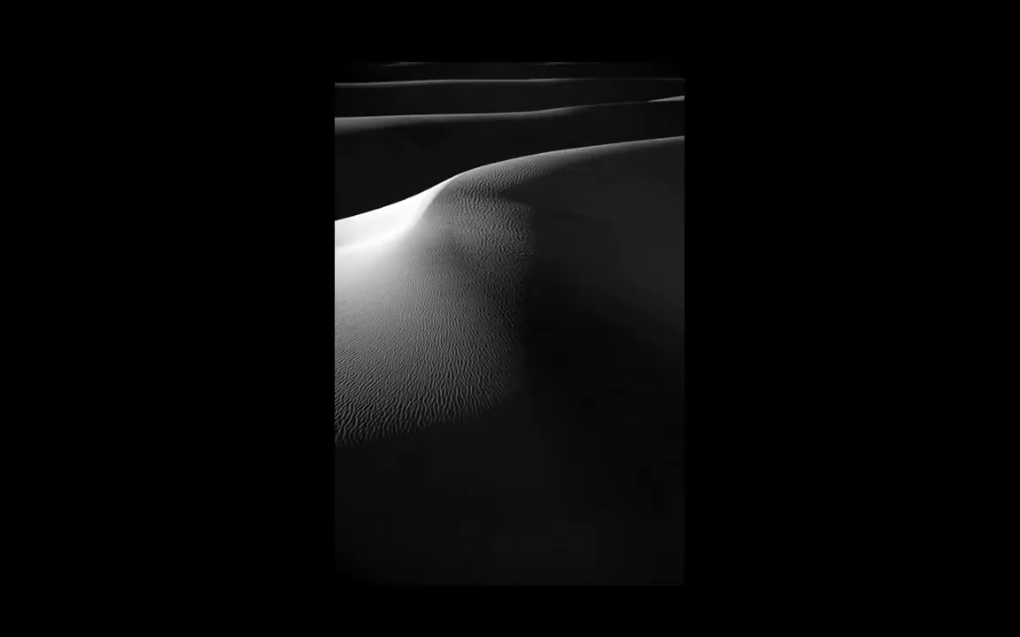
key("Right")
key("Right")
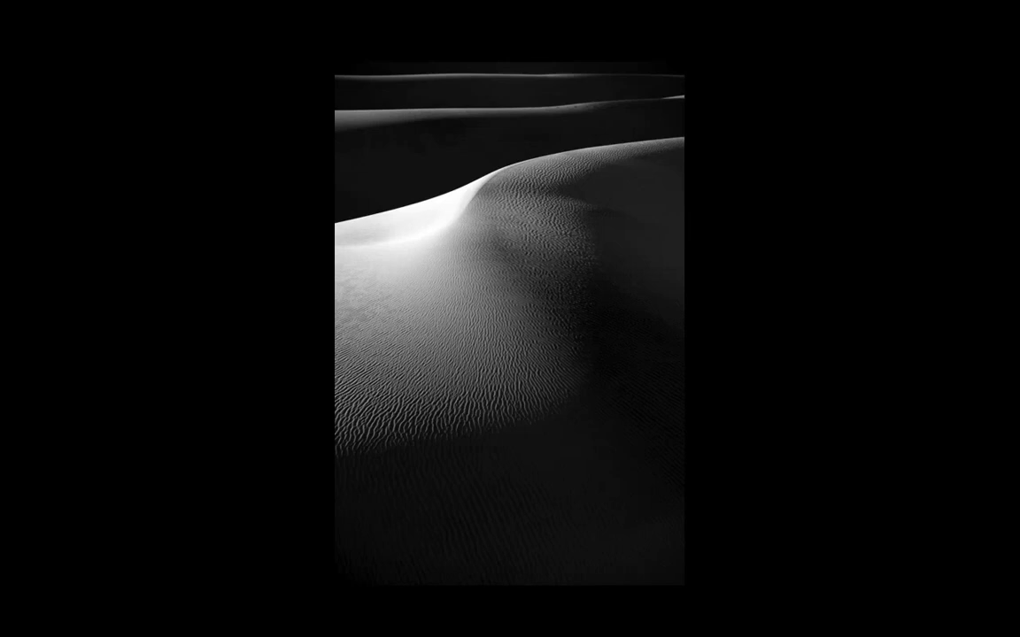
key("Right")
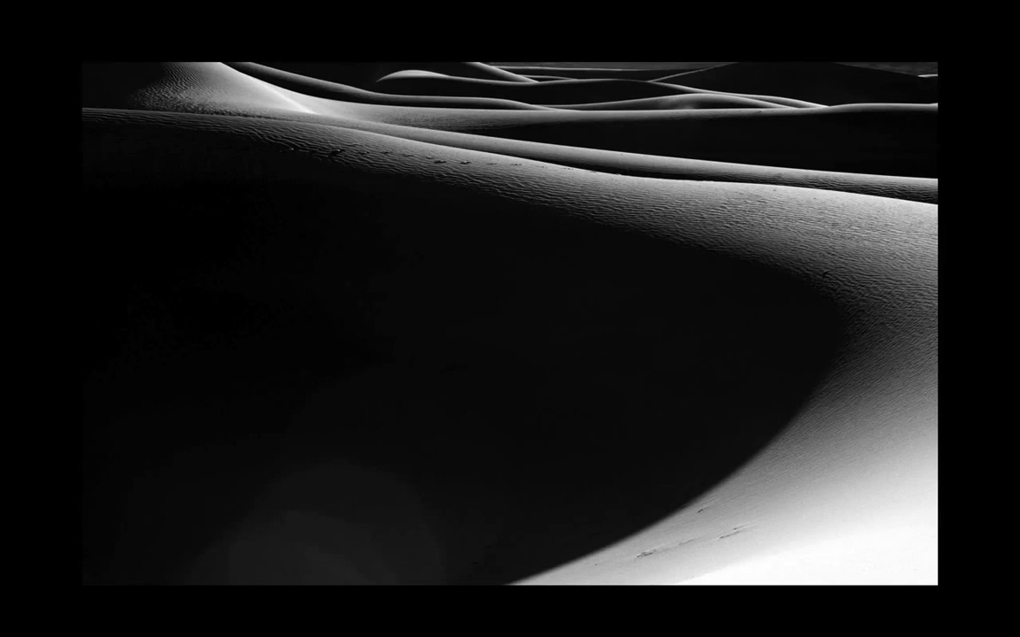
key("Left")
key("Right")
key("Right")
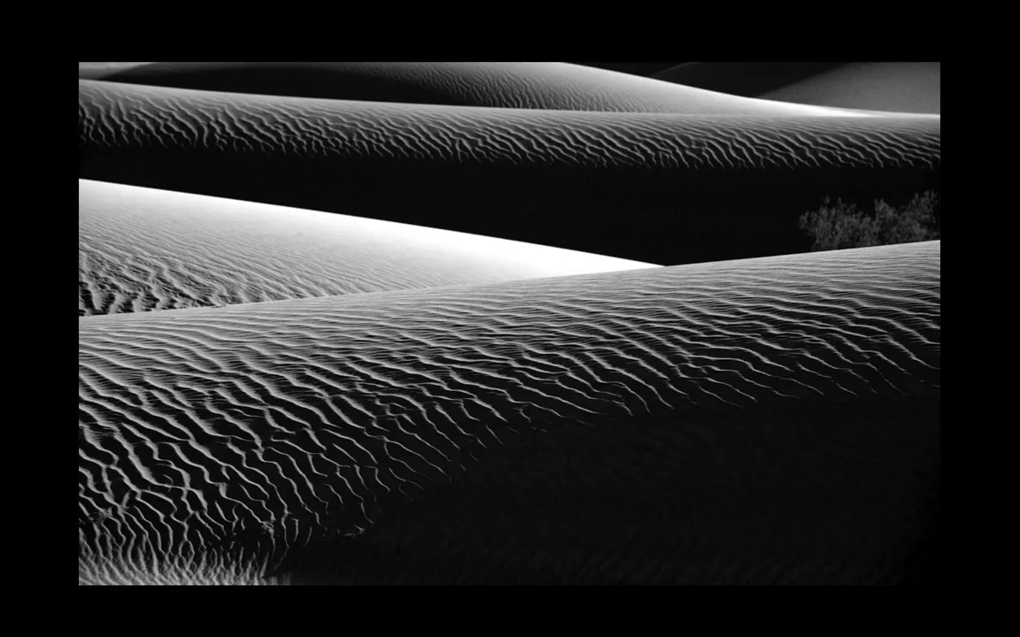
key("Right")
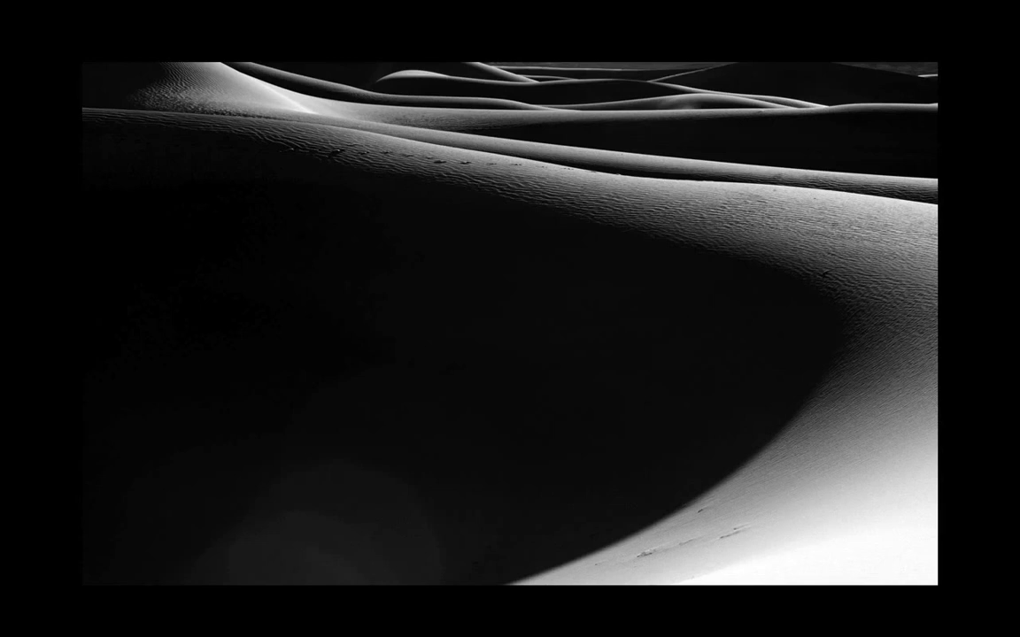
Return to the Library grid of the Dunes collection and restore the normal screen lighting
key("Escape")
key("l")
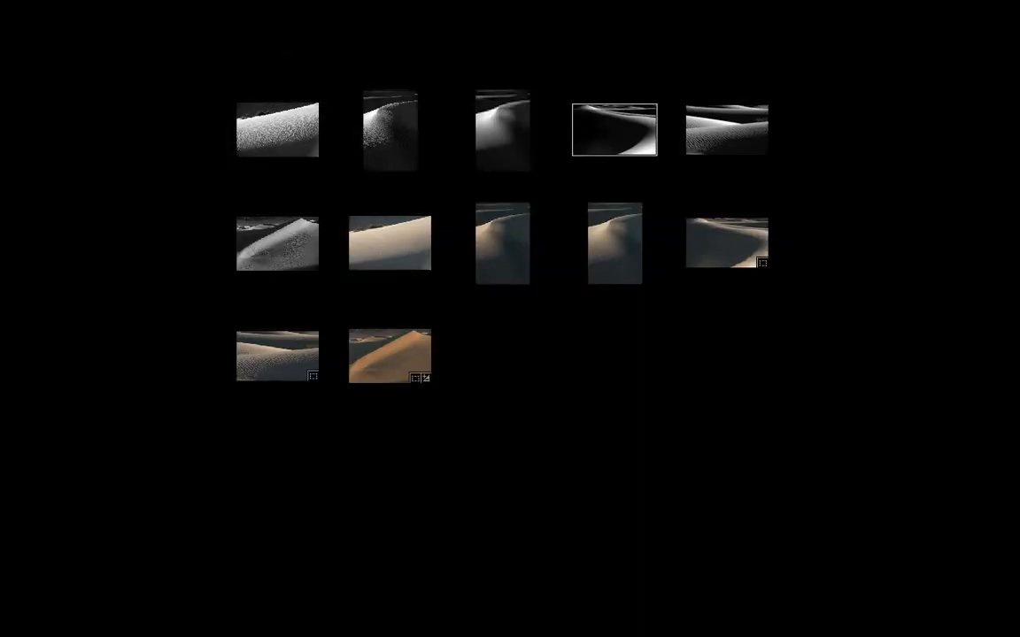
key("l")
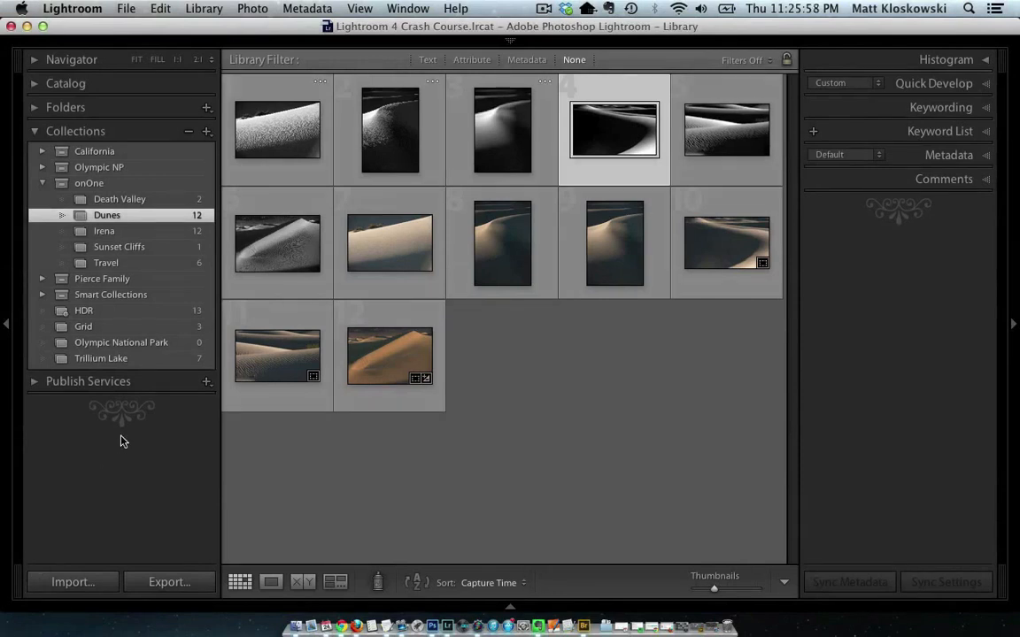
mouse_move(283, 364)
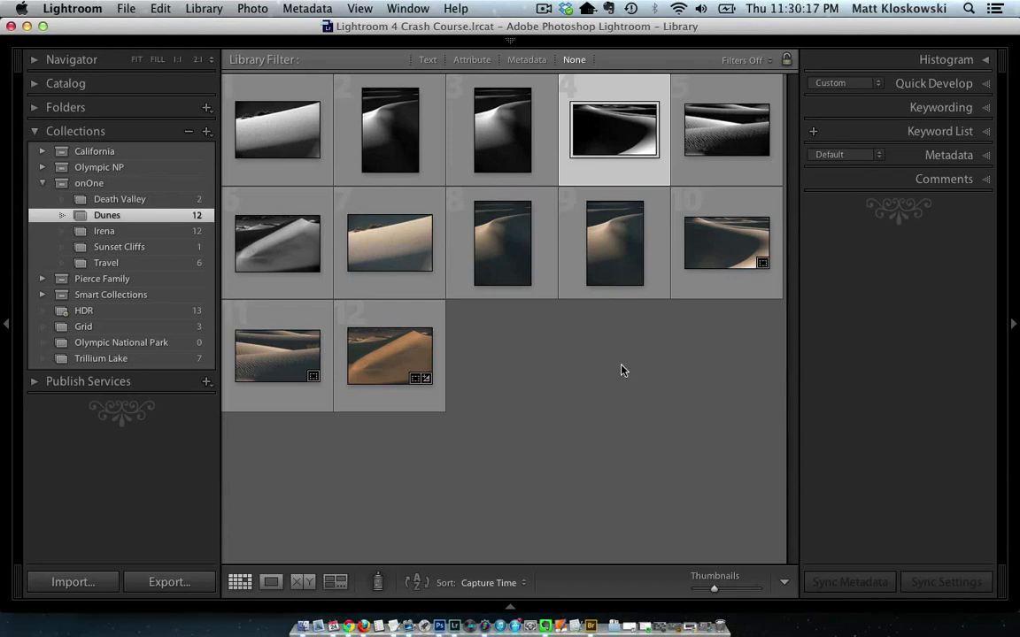
left_click(364, 627)
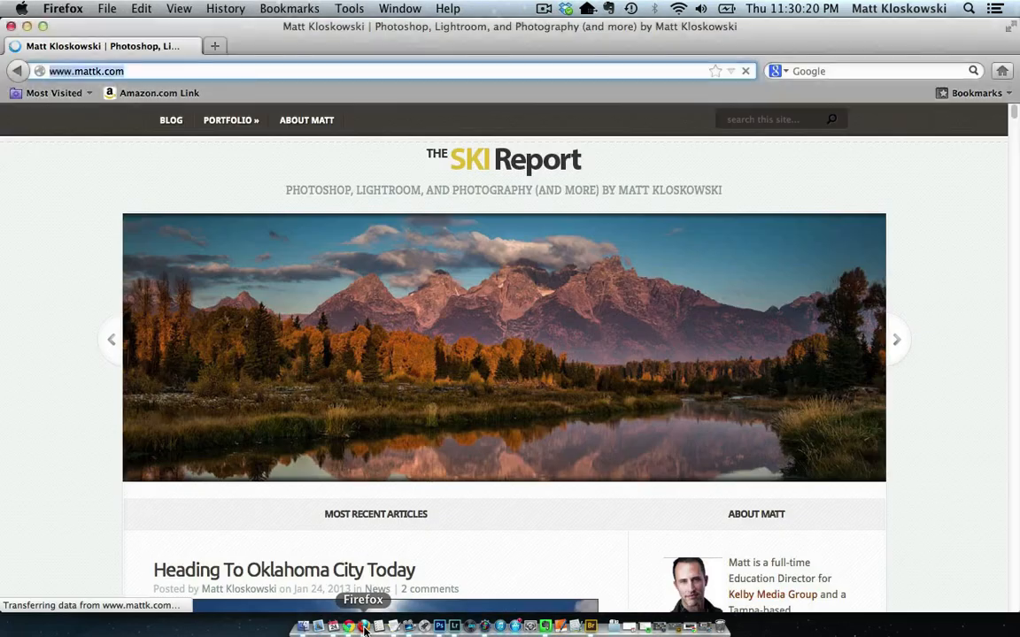
left_click(151, 71)
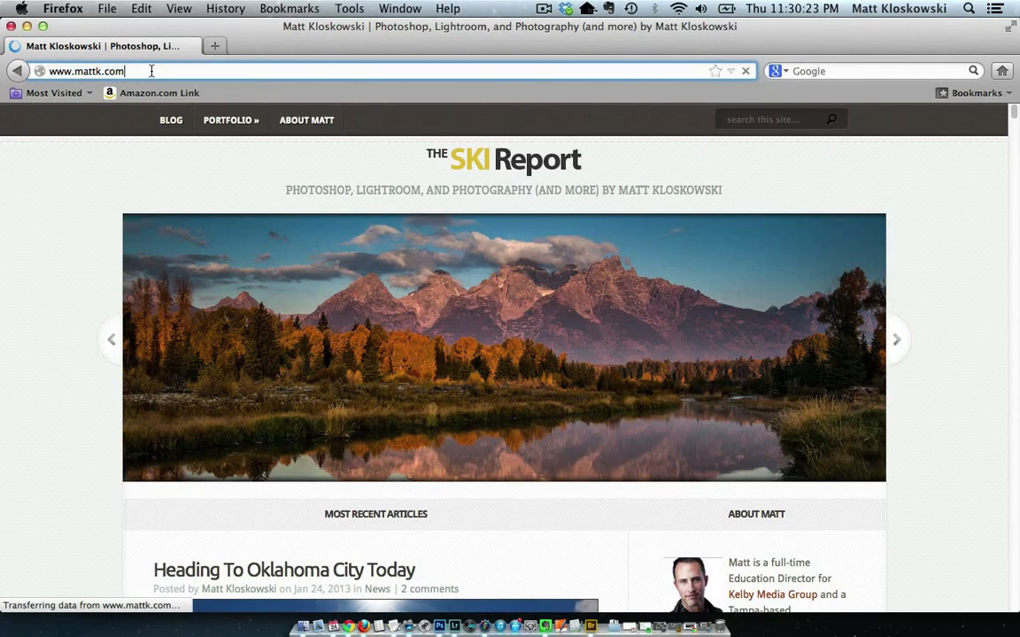